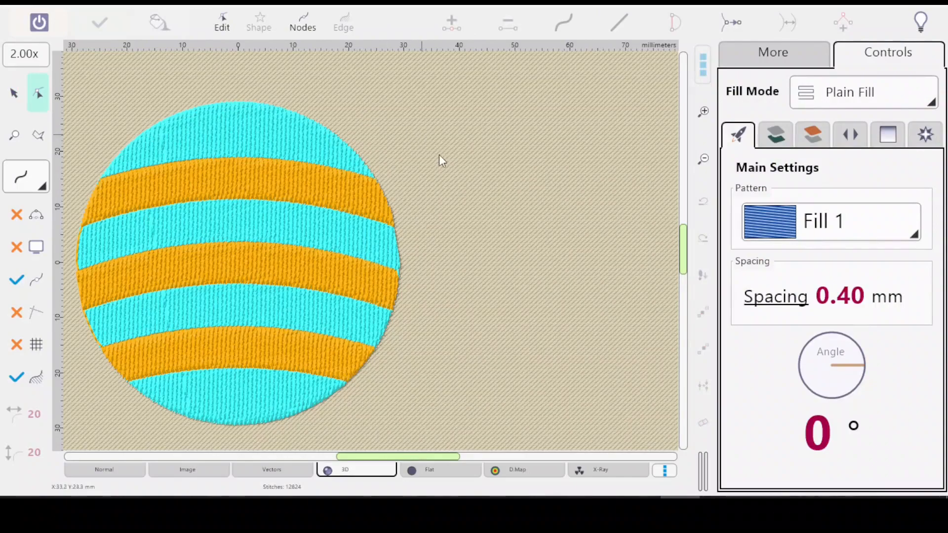
Draw a five-pointed star about 46 × 44 mm, partly overlapping the right side of the striped circle
{"action": "left_click", "coordinate": [259, 22]}
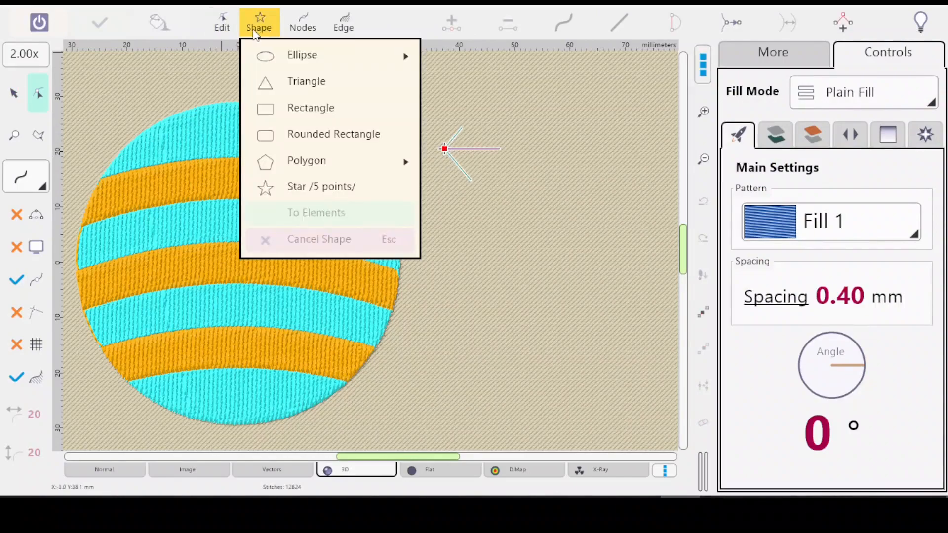
{"action": "left_click", "coordinate": [324, 186]}
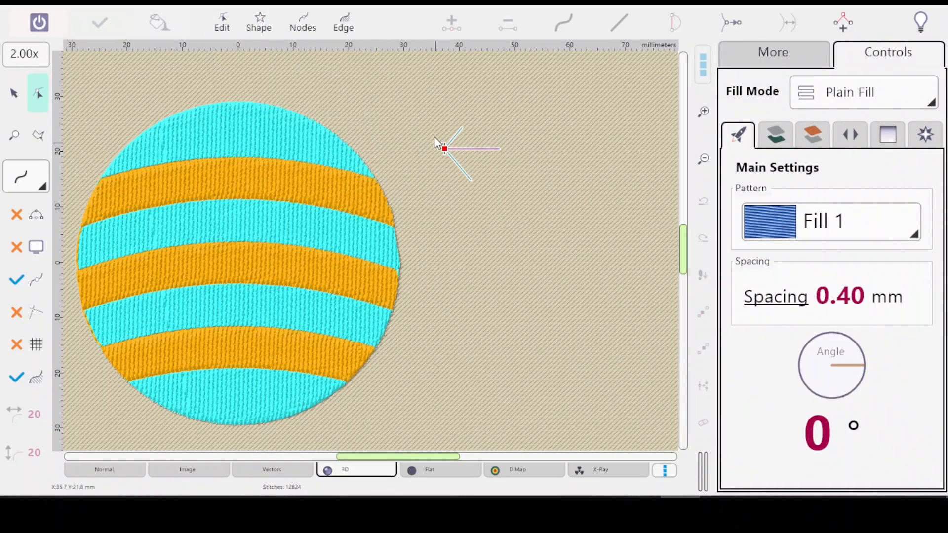
{"action": "left_click_drag", "start_coordinate": [434, 138], "coordinate": [506, 227]}
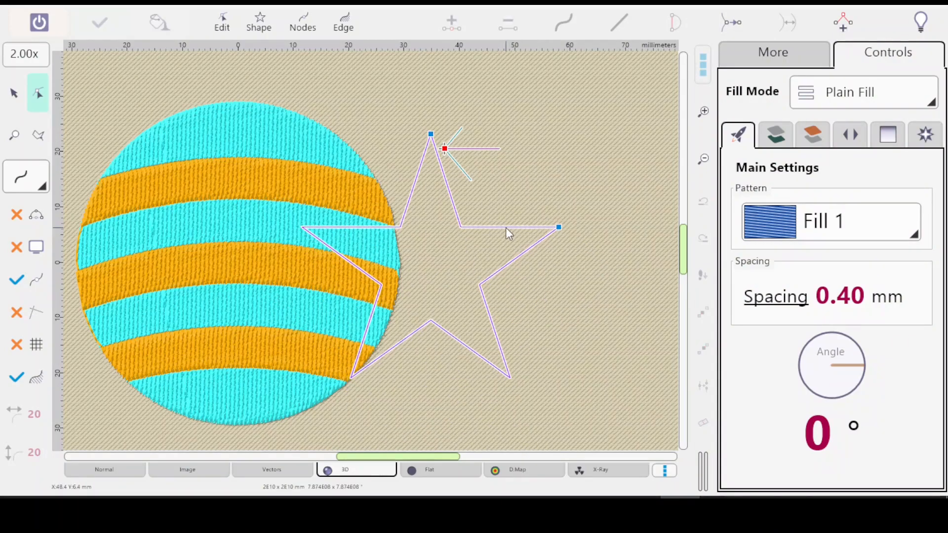
{"action": "right_click", "coordinate": [499, 212]}
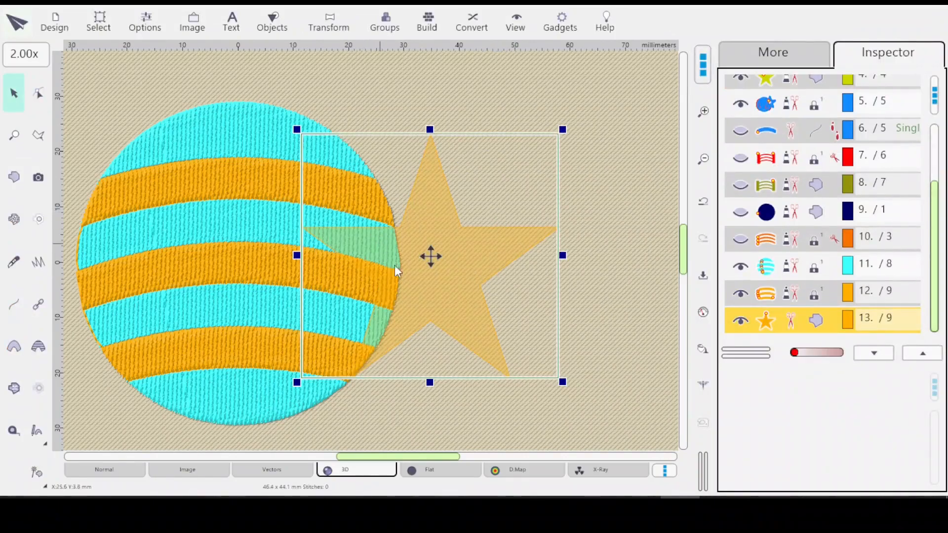
Recolour the star dark green and move it up and to the left over the circle's upper-right edge
{"action": "left_click_drag", "start_coordinate": [431, 256], "coordinate": [392, 198]}
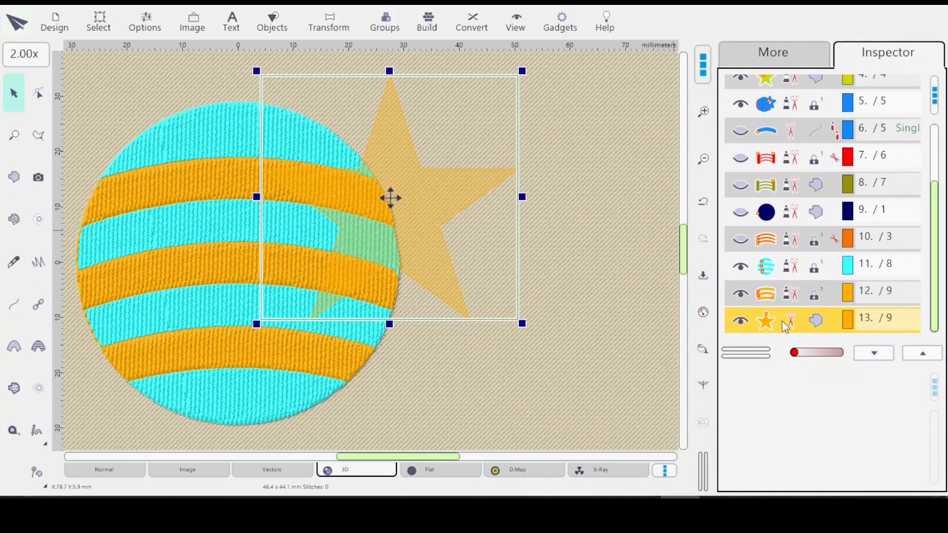
{"action": "left_click", "coordinate": [779, 53]}
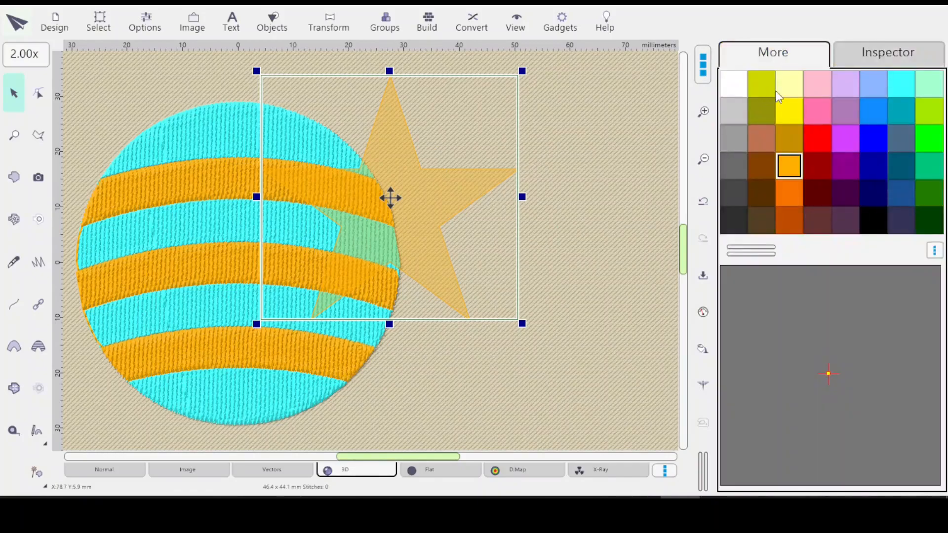
{"action": "left_click", "coordinate": [817, 113]}
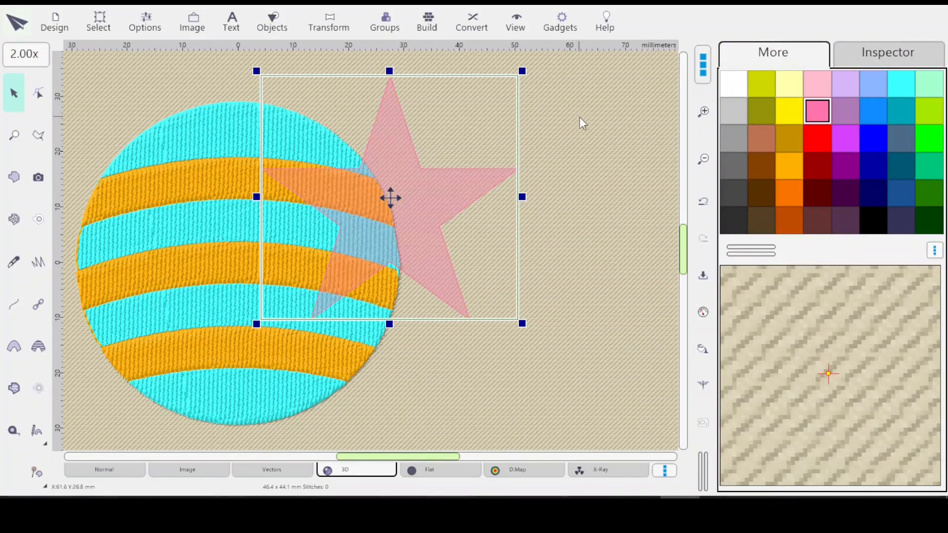
{"action": "left_click", "coordinate": [930, 220]}
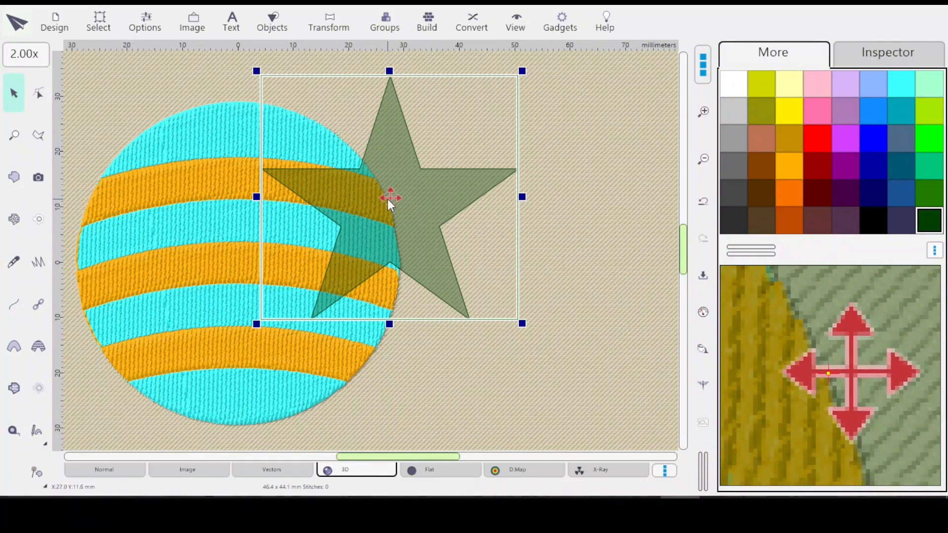
{"action": "mouse_move", "coordinate": [393, 203]}
{"action": "left_mouse_down"}
{"action": "mouse_move", "coordinate": [402, 208]}
{"action": "mouse_move", "coordinate": [378, 200]}
{"action": "left_mouse_up"}
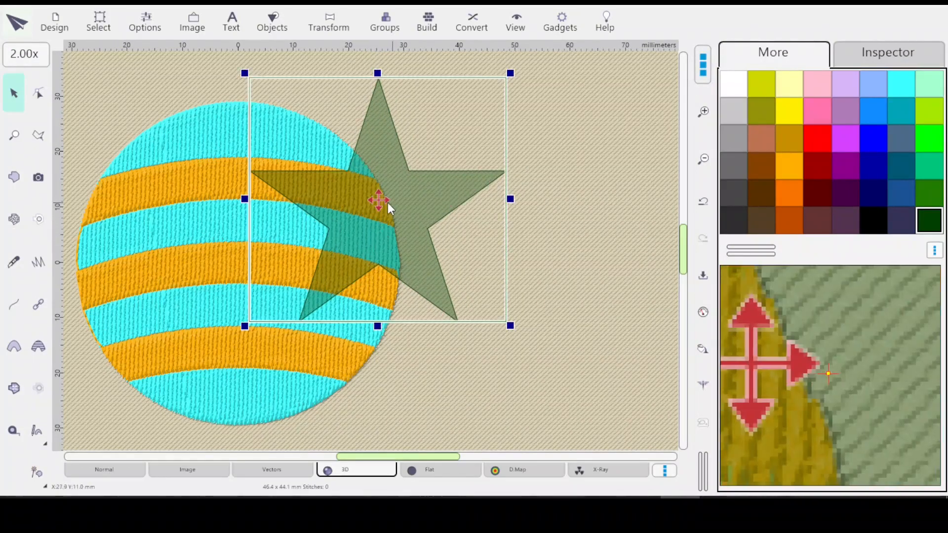
{"action": "left_click_drag", "start_coordinate": [377, 200], "coordinate": [375, 216]}
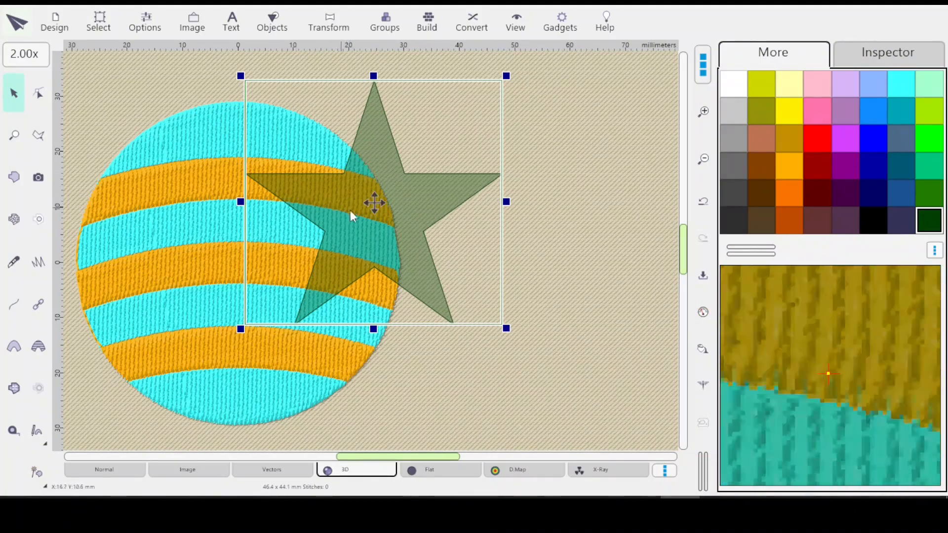
{"action": "left_click", "coordinate": [427, 22]}
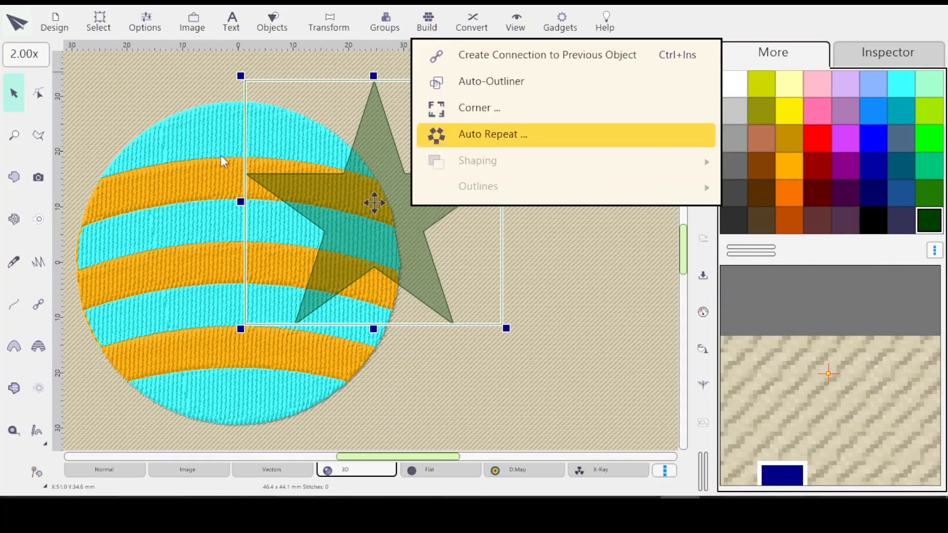
{"action": "left_click", "coordinate": [621, 274]}
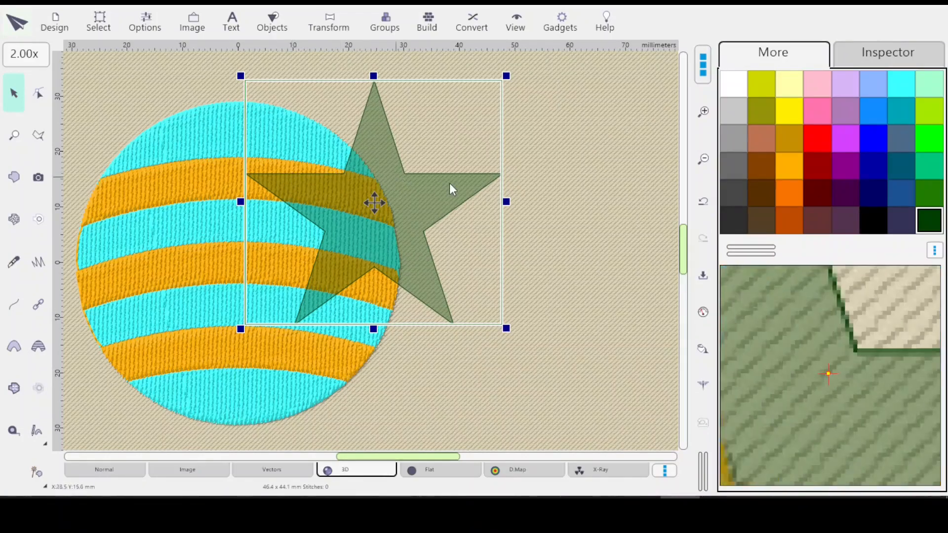
Duplicate the dark green star in place and recolour the copy red
{"action": "left_click", "coordinate": [883, 55]}
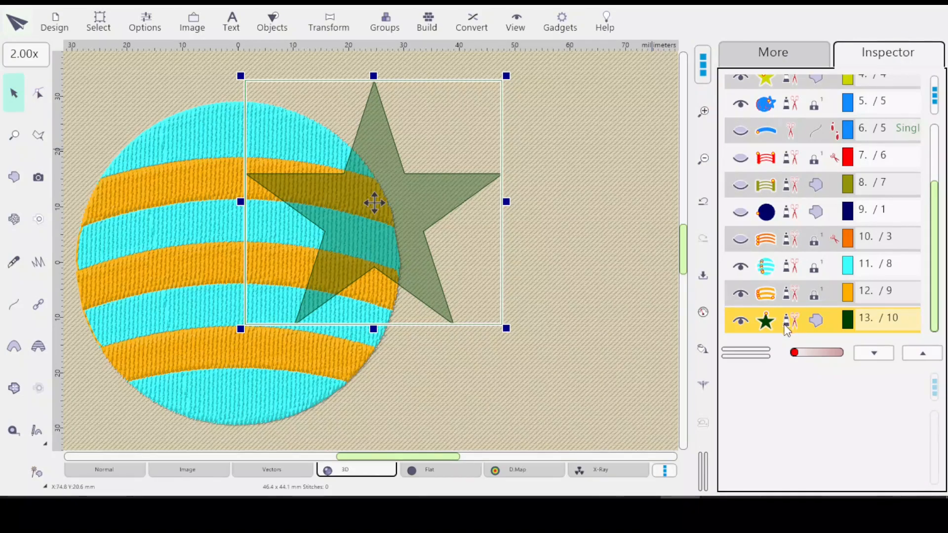
{"action": "key", "text": "ctrl+d"}
{"action": "left_click", "coordinate": [815, 323]}
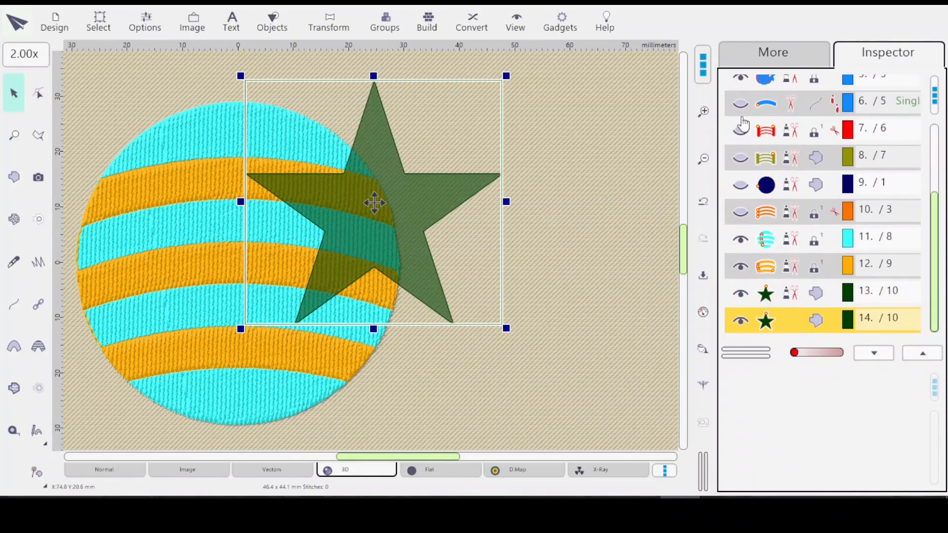
{"action": "left_click", "coordinate": [786, 60]}
{"action": "left_click", "coordinate": [817, 139]}
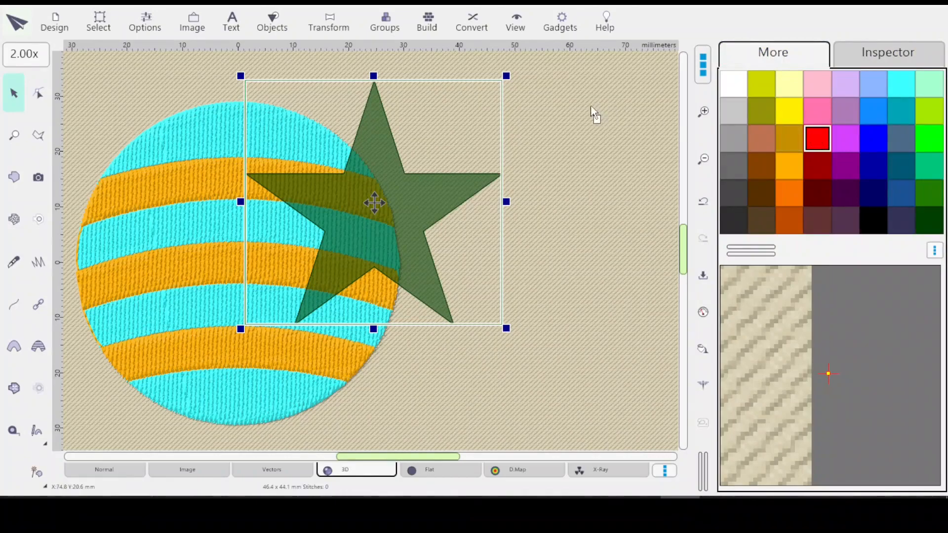
{"action": "left_click", "coordinate": [889, 54]}
{"action": "left_click", "coordinate": [891, 57]}
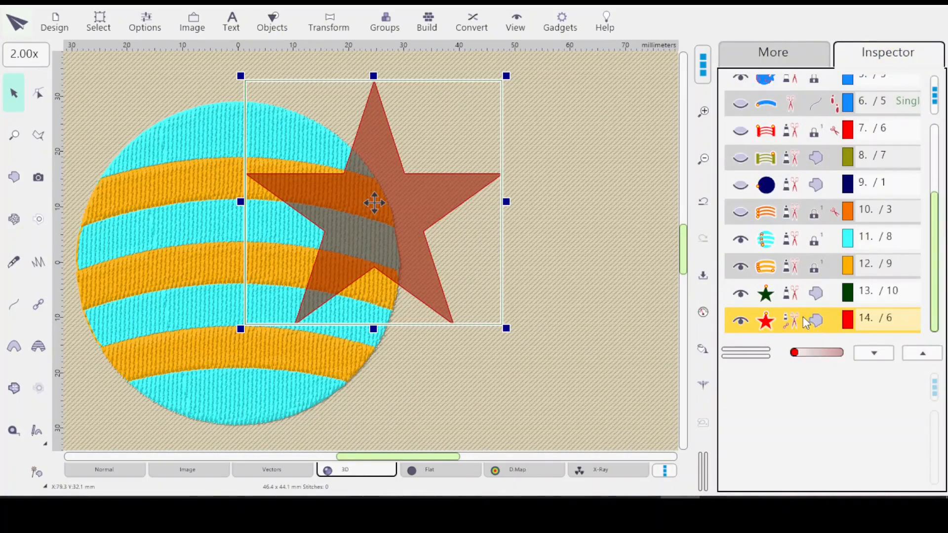
Shrink the red star with a 2.0 mm offset so it sits inside the green star
{"action": "left_click", "coordinate": [314, 23]}
{"action": "mouse_move", "coordinate": [376, 252]}
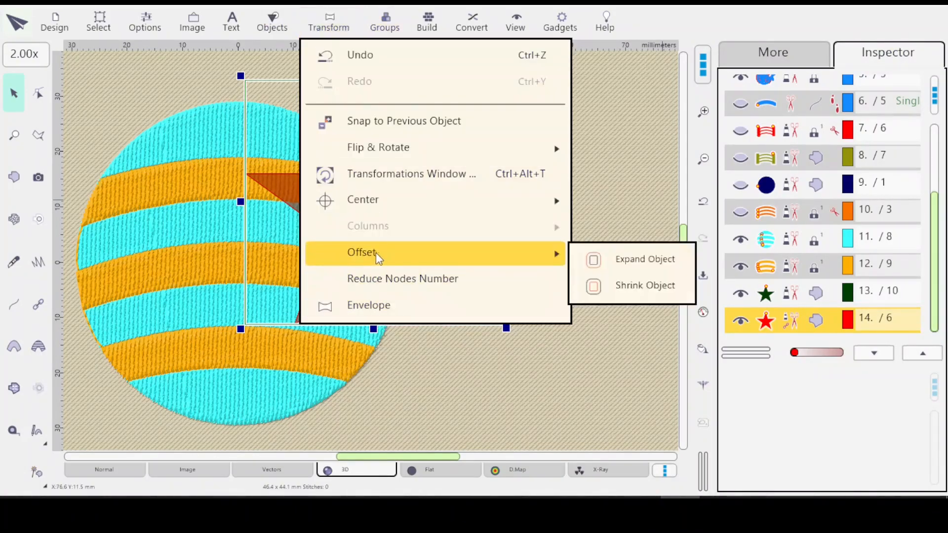
{"action": "left_click", "coordinate": [624, 285]}
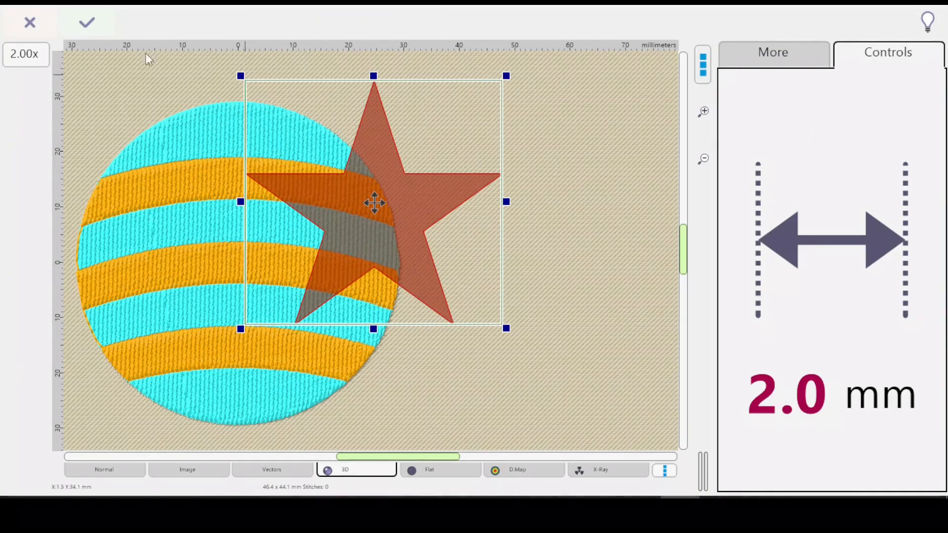
{"action": "left_click", "coordinate": [84, 23]}
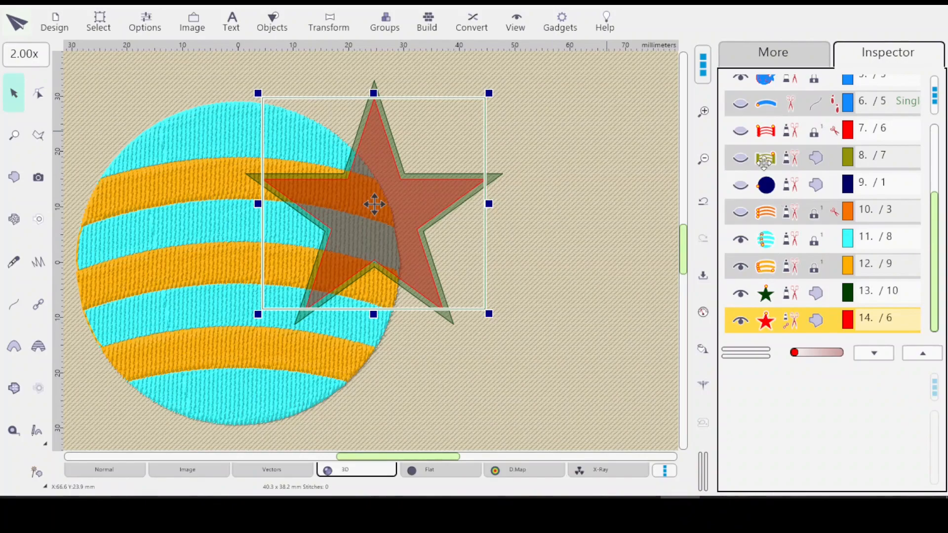
Try to subtract the red star from the grouped cyan stripes with the Difference shaping operation, and delete the resulting shape
{"action": "left_click", "coordinate": [793, 240]}
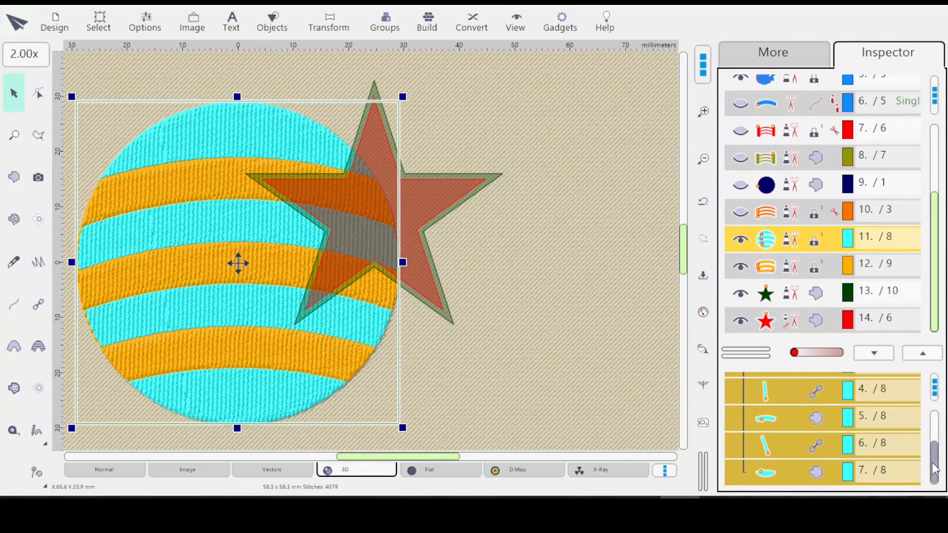
{"action": "left_click_drag", "start_coordinate": [935, 472], "coordinate": [933, 425]}
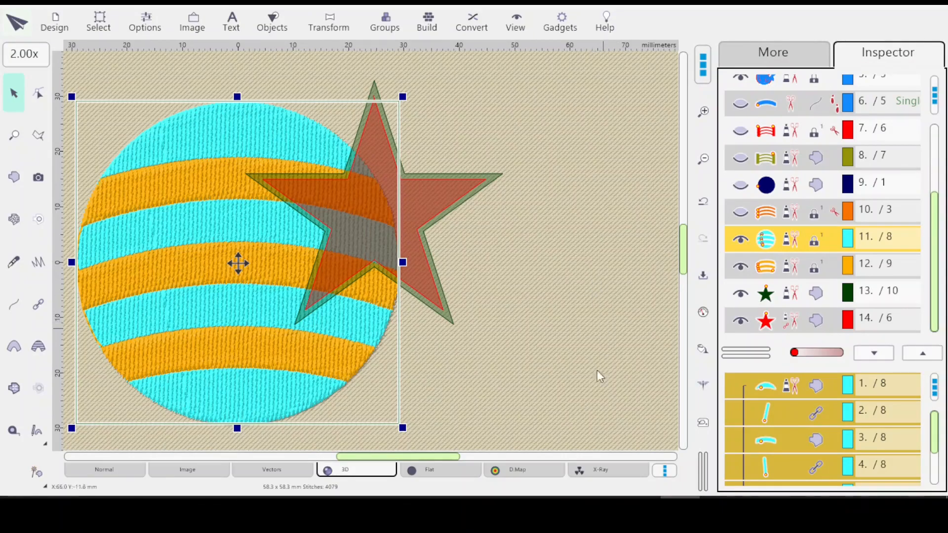
{"action": "left_click", "coordinate": [564, 353]}
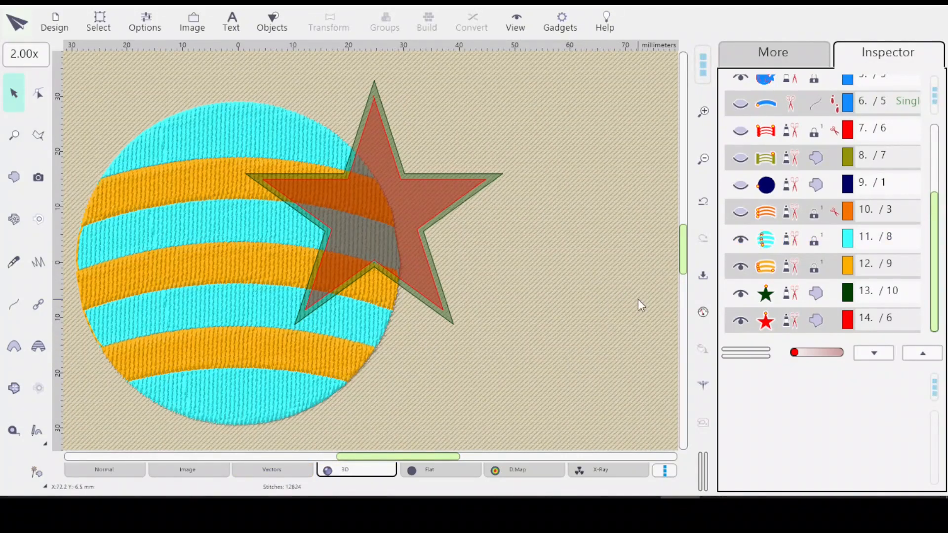
{"action": "left_click", "coordinate": [797, 243]}
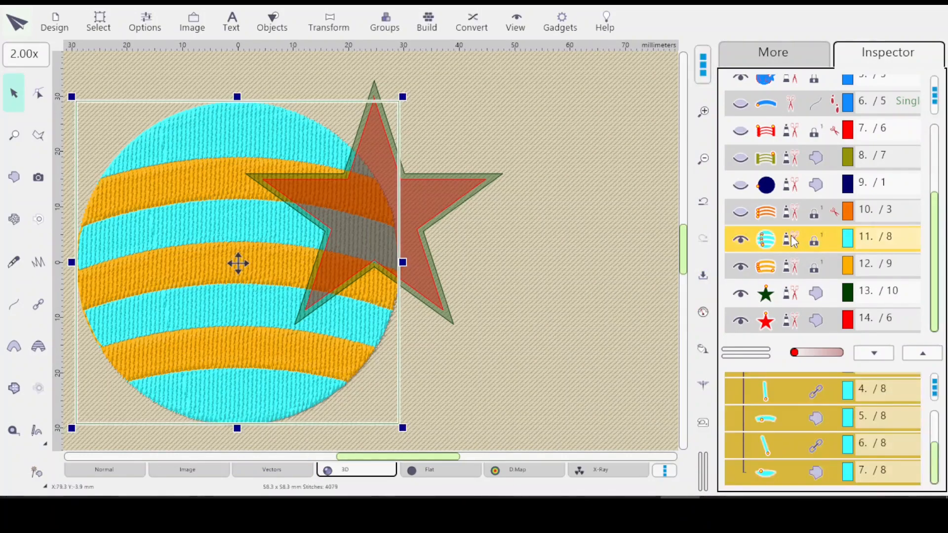
{"action": "left_click", "coordinate": [813, 477]}
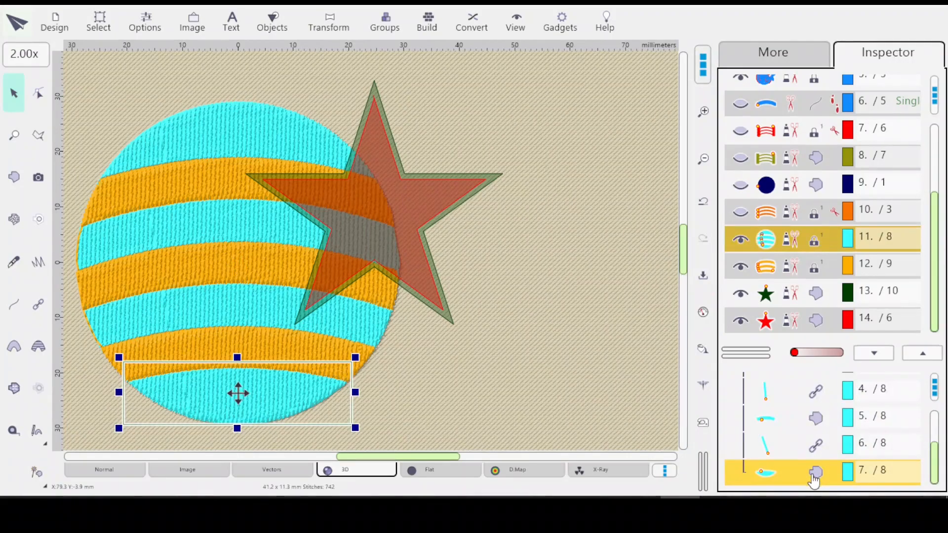
{"action": "left_click", "coordinate": [784, 327], "text": "ctrl"}
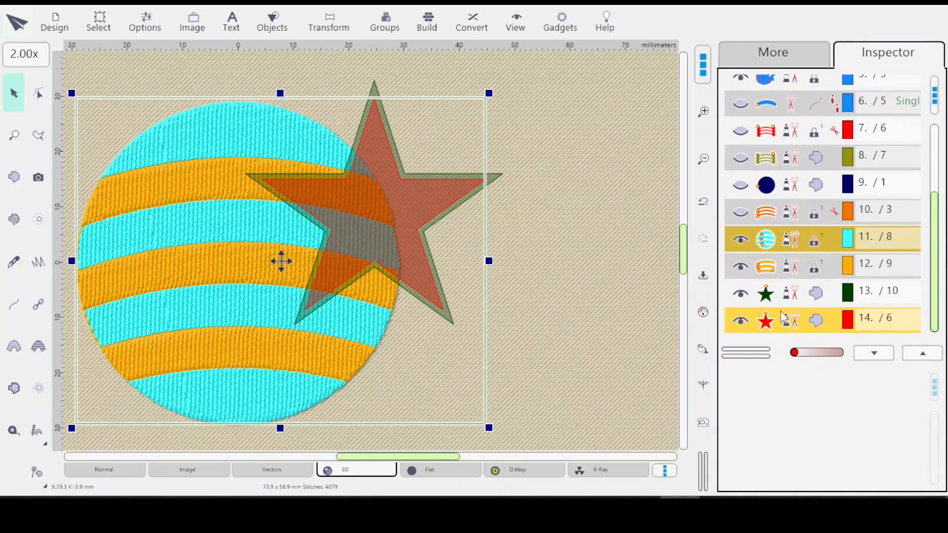
{"action": "left_click", "coordinate": [427, 22]}
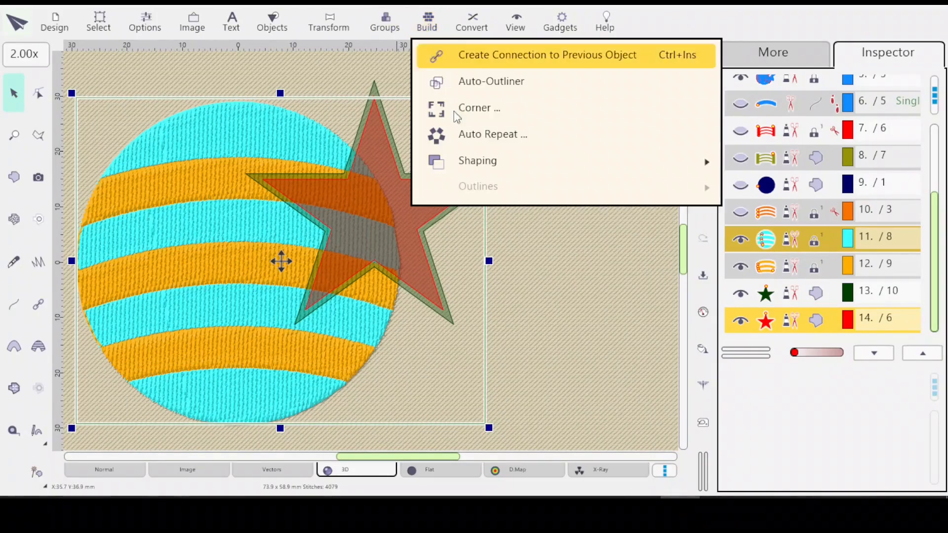
{"action": "mouse_move", "coordinate": [469, 161]}
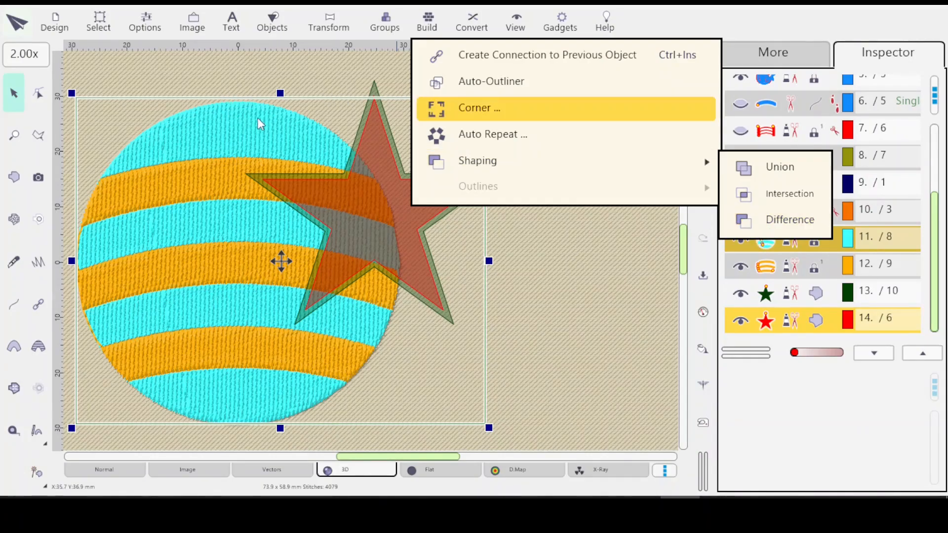
{"action": "left_click", "coordinate": [785, 221]}
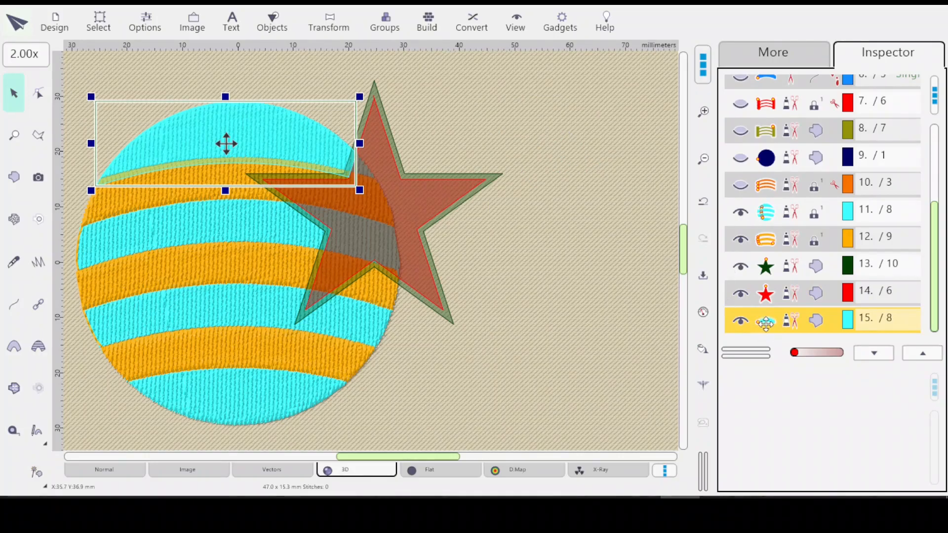
{"action": "key", "text": "Delete"}
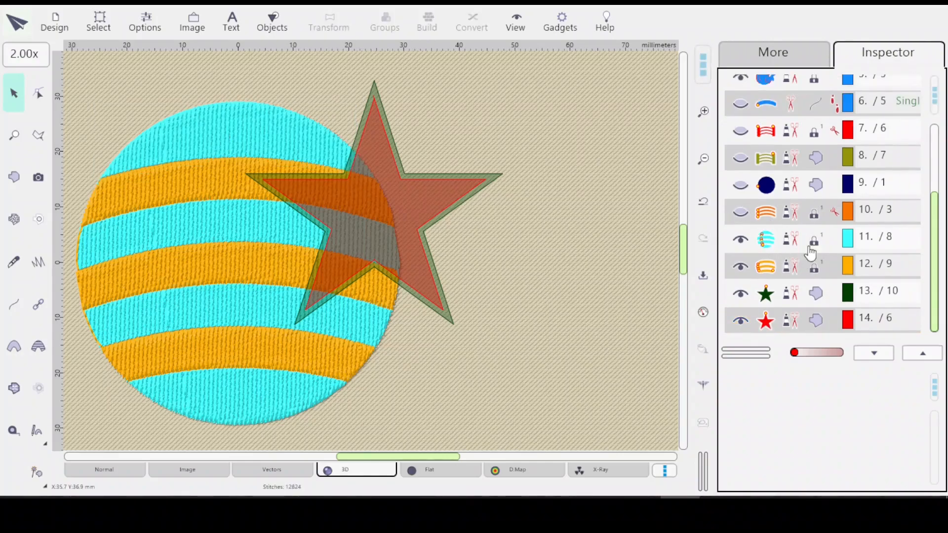
Ungroup the cyan stripes of the circle into separate objects
{"action": "left_click", "coordinate": [793, 242]}
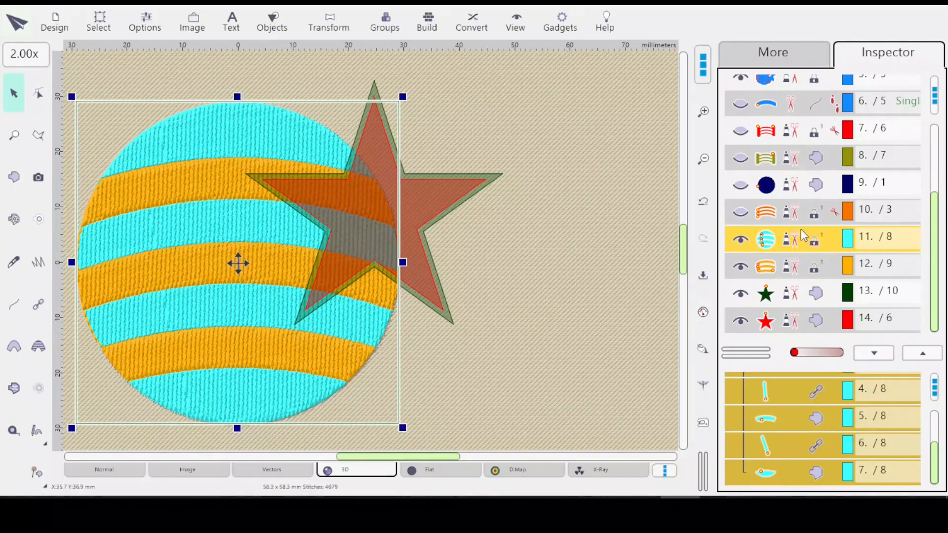
{"action": "right_click", "coordinate": [809, 246]}
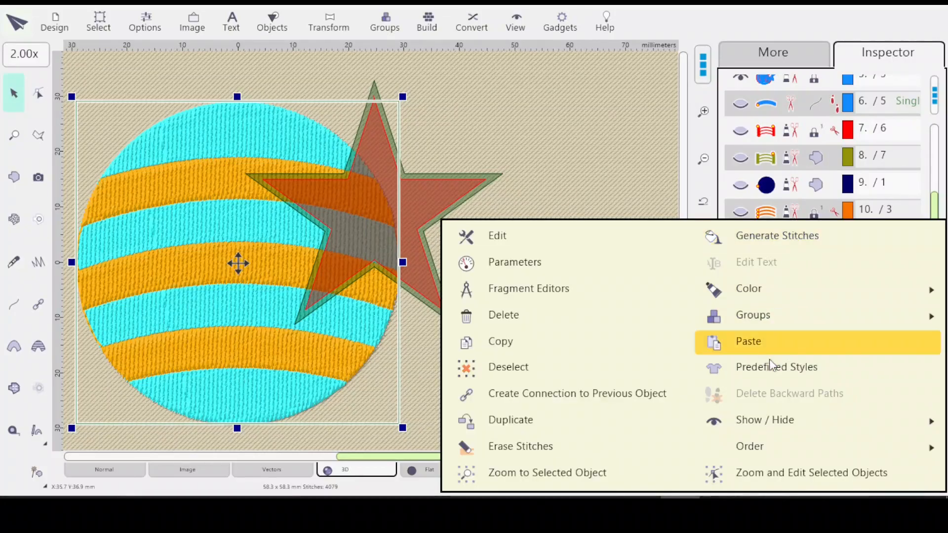
{"action": "mouse_move", "coordinate": [780, 318]}
{"action": "left_click", "coordinate": [912, 351]}
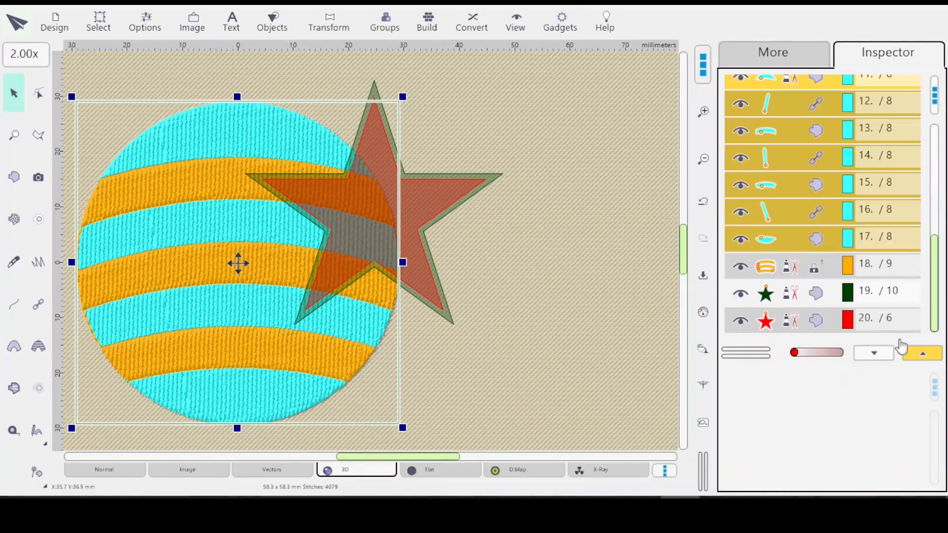
Subtract the red star from the topmost cyan stripe of the circle with the Difference shaping operation
{"action": "scroll", "coordinate": [938, 268], "scroll_direction": "up", "scroll_amount": 3}
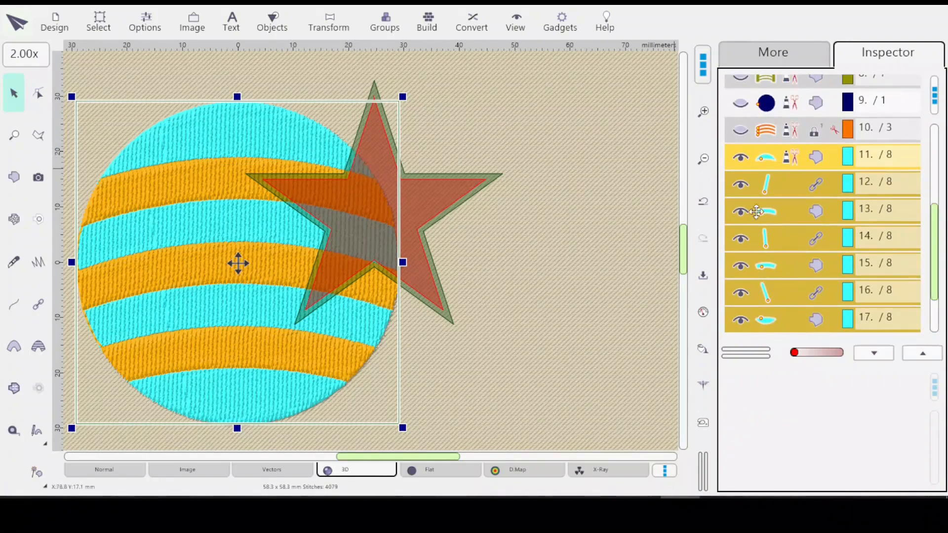
{"action": "left_click", "coordinate": [800, 162]}
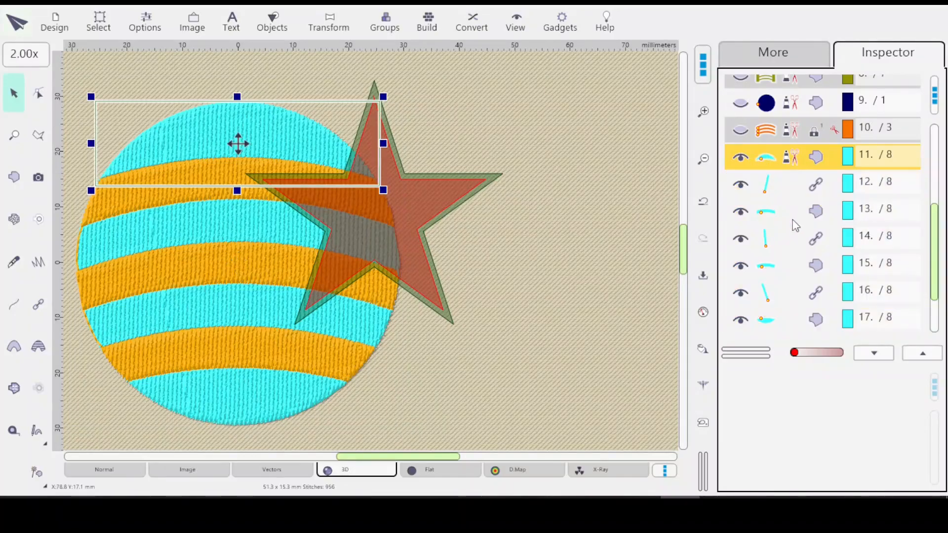
{"action": "left_click_drag", "start_coordinate": [933, 249], "coordinate": [933, 281]}
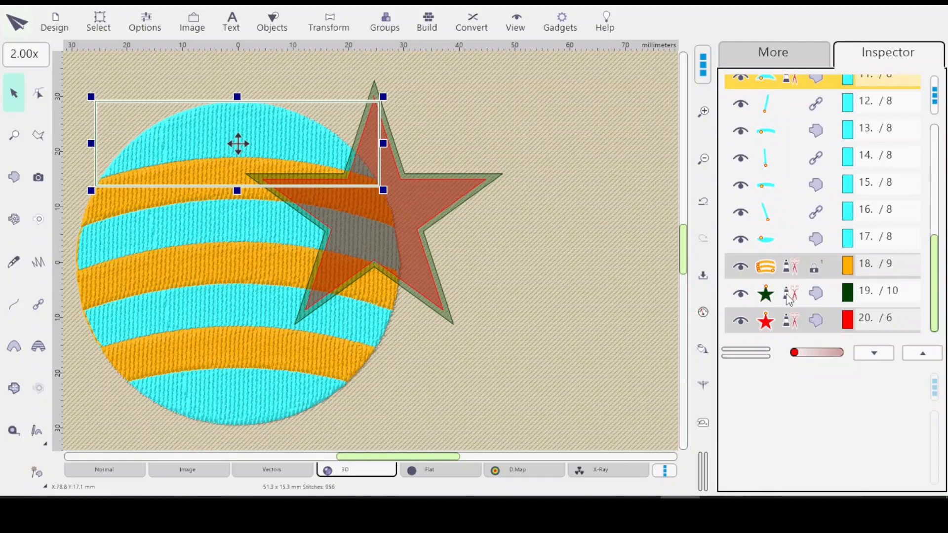
{"action": "left_click", "coordinate": [815, 321], "text": "ctrl"}
{"action": "left_click", "coordinate": [437, 19]}
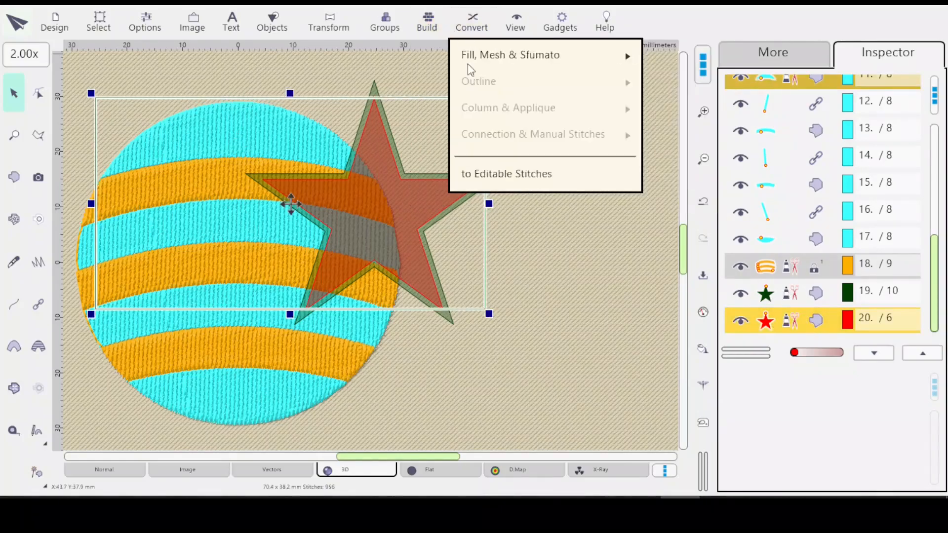
{"action": "mouse_move", "coordinate": [427, 15]}
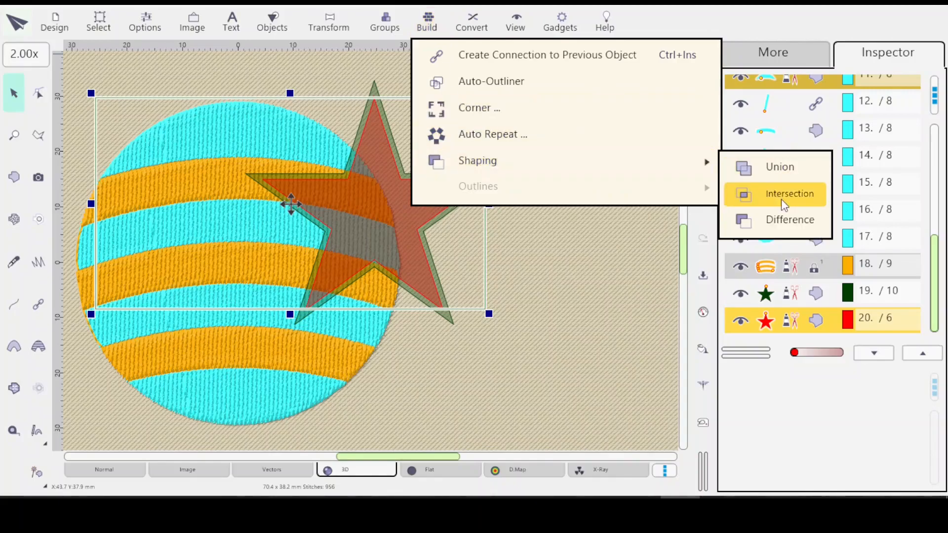
{"action": "left_click", "coordinate": [788, 219]}
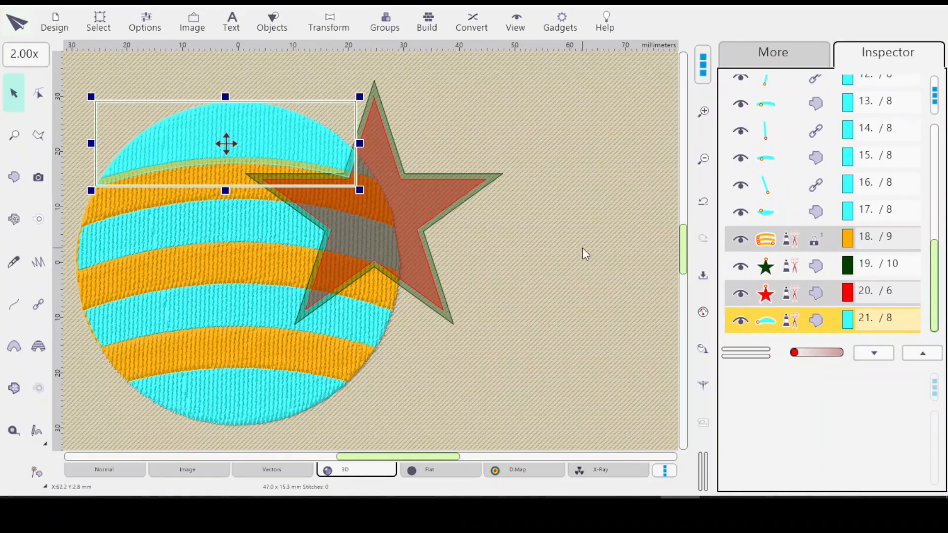
Subtract the red star from the second cyan stripe from the top with the Difference shaping operation
{"action": "mouse_move", "coordinate": [933, 304]}
{"action": "left_mouse_down"}
{"action": "mouse_move", "coordinate": [933, 273]}
{"action": "mouse_move", "coordinate": [931, 314]}
{"action": "left_mouse_up"}
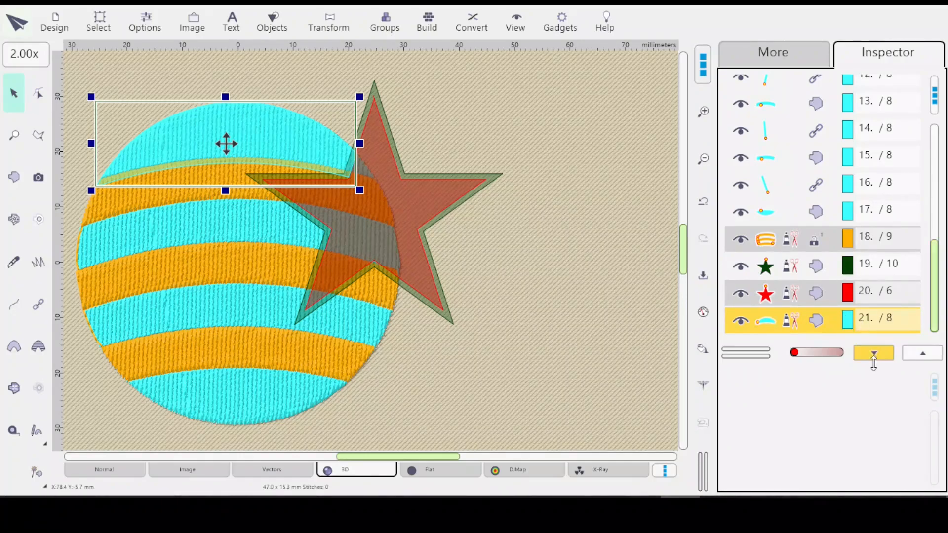
{"action": "left_click_drag", "start_coordinate": [937, 315], "coordinate": [936, 286]}
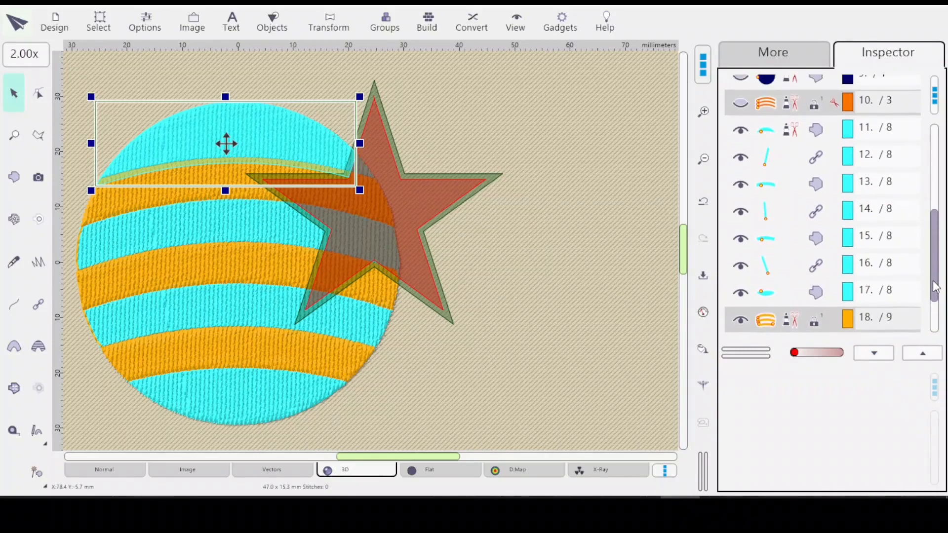
{"action": "left_click", "coordinate": [811, 133]}
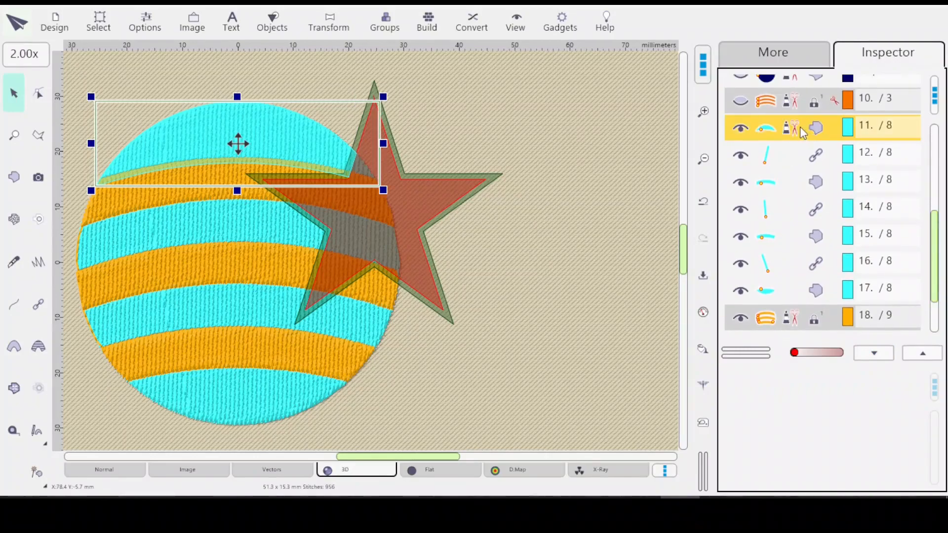
{"action": "left_click", "coordinate": [813, 191]}
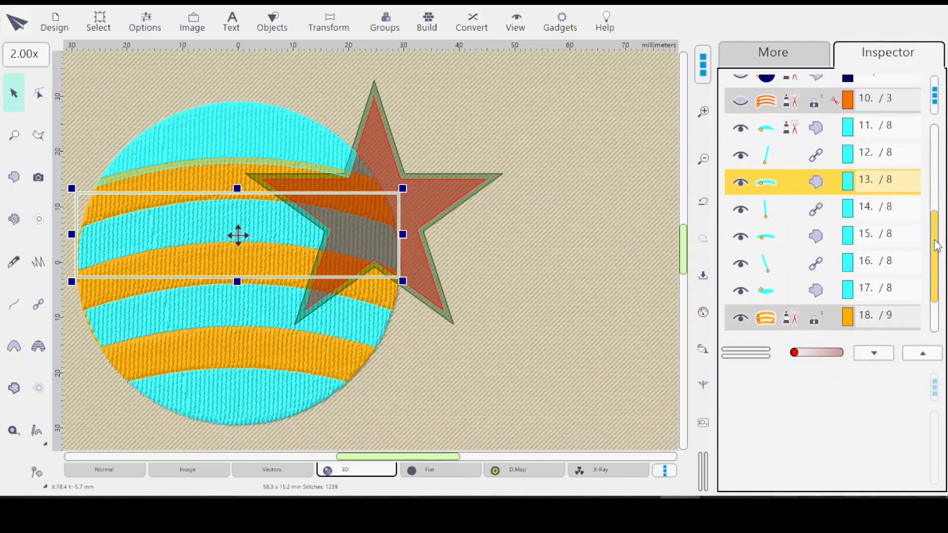
{"action": "scroll", "coordinate": [936, 246], "scroll_direction": "down", "scroll_amount": 3}
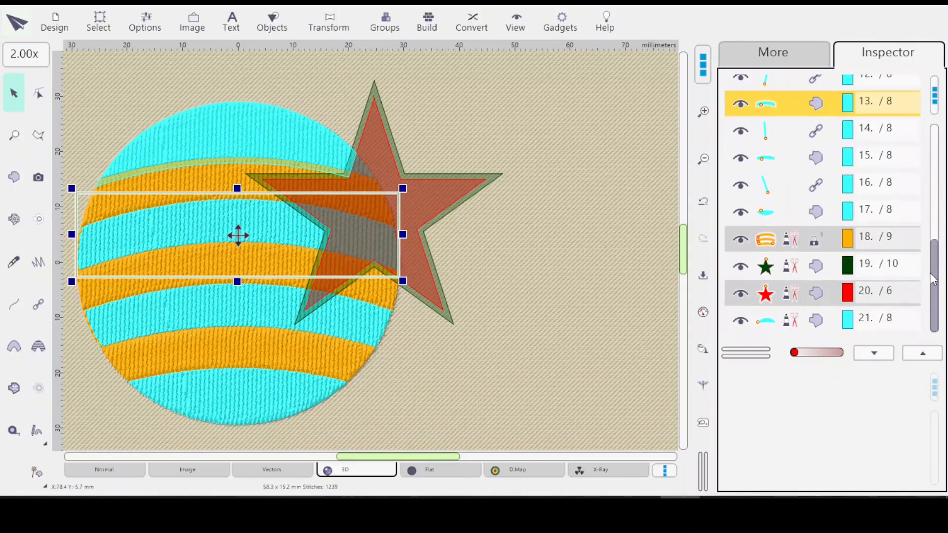
{"action": "left_click", "coordinate": [815, 296], "text": "ctrl"}
{"action": "left_click", "coordinate": [427, 22]}
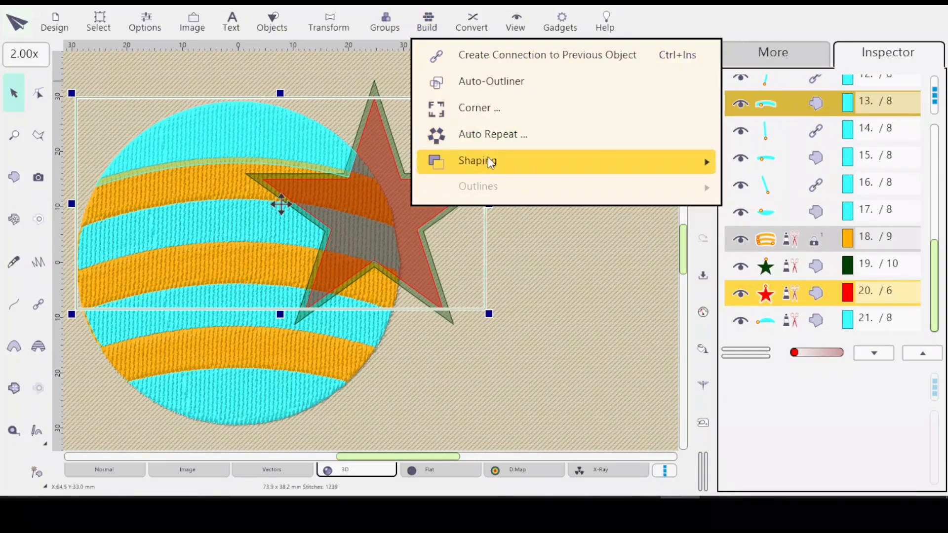
{"action": "mouse_move", "coordinate": [489, 162]}
{"action": "left_click", "coordinate": [770, 220]}
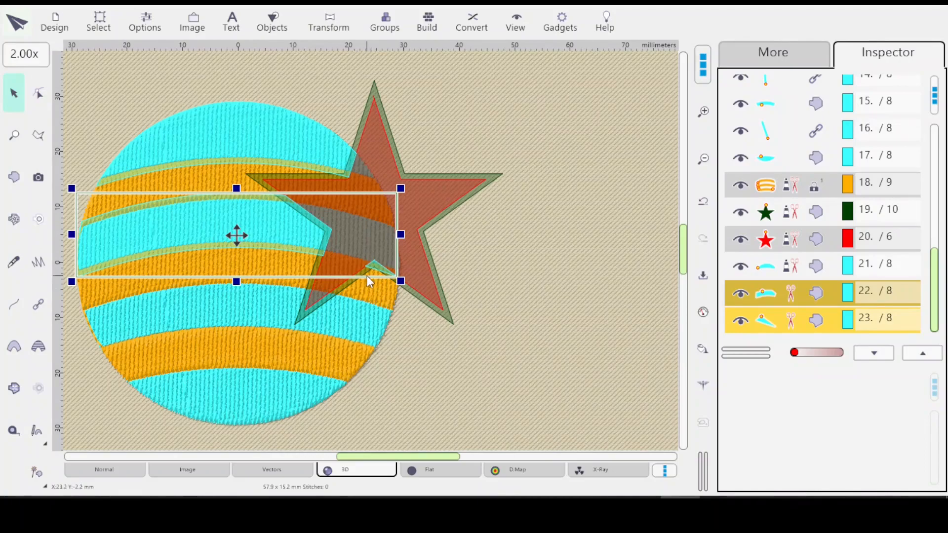
Subtract the red star from the third cyan stripe from the top with the Difference shaping operation
{"action": "scroll", "coordinate": [372, 276], "scroll_direction": "up", "scroll_amount": 1}
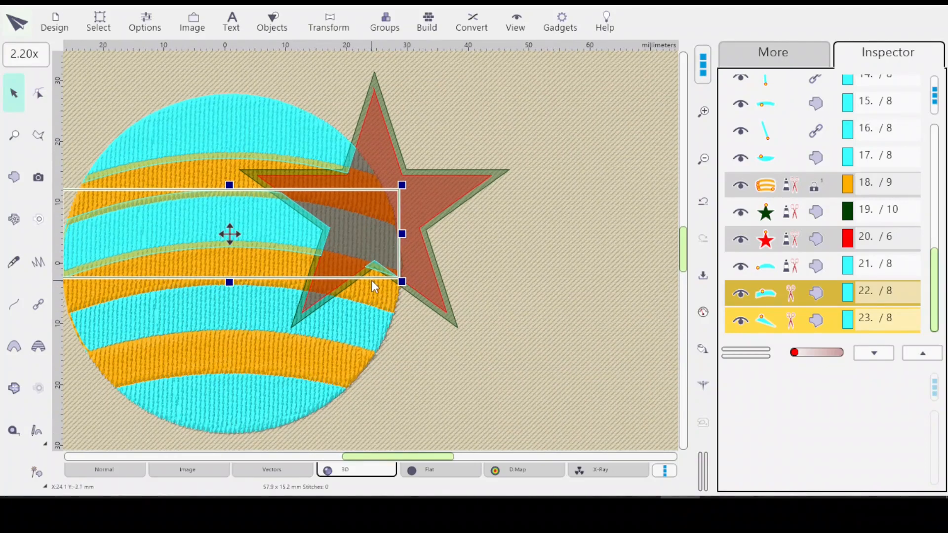
{"action": "scroll", "coordinate": [372, 282], "scroll_direction": "up", "scroll_amount": 1}
{"action": "scroll", "coordinate": [370, 283], "scroll_direction": "up", "scroll_amount": 1}
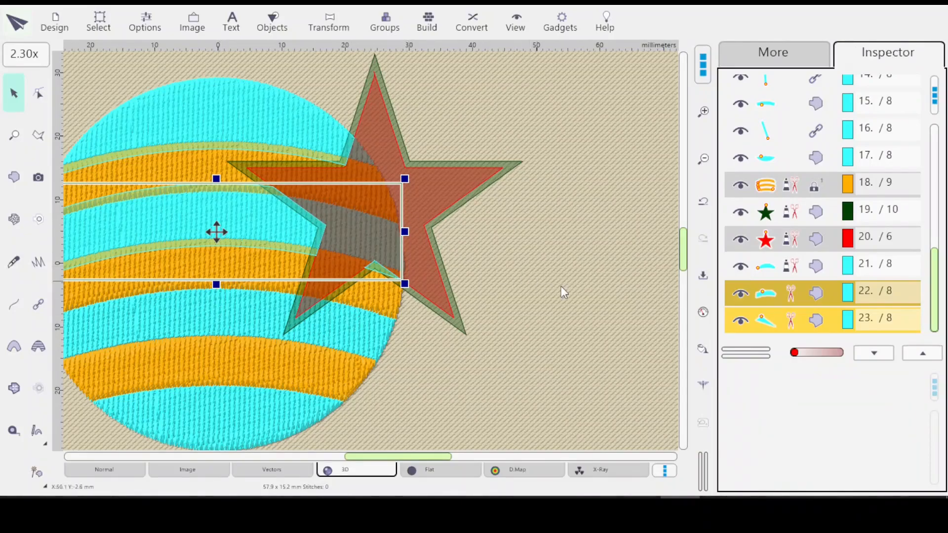
{"action": "scroll", "coordinate": [935, 274], "scroll_direction": "up", "scroll_amount": 3}
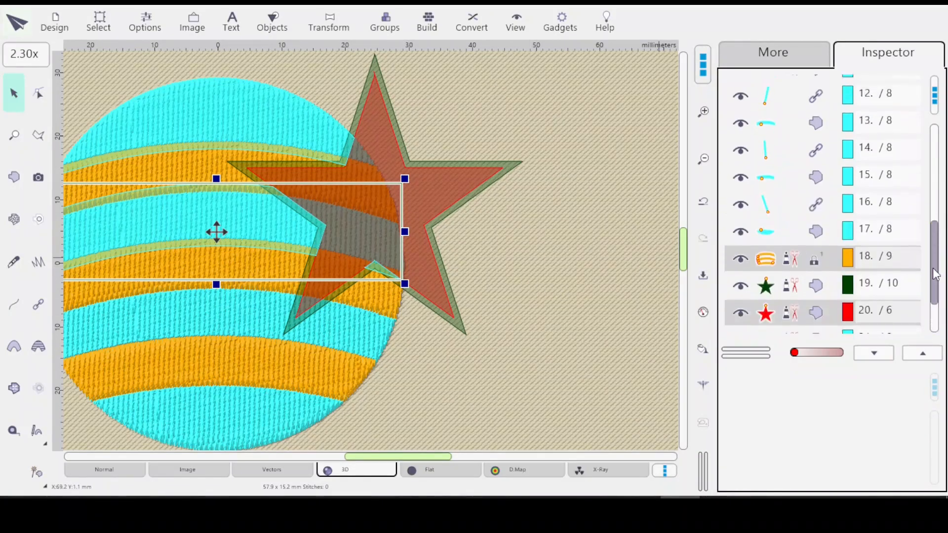
{"action": "scroll", "coordinate": [935, 274], "scroll_direction": "up", "scroll_amount": 2}
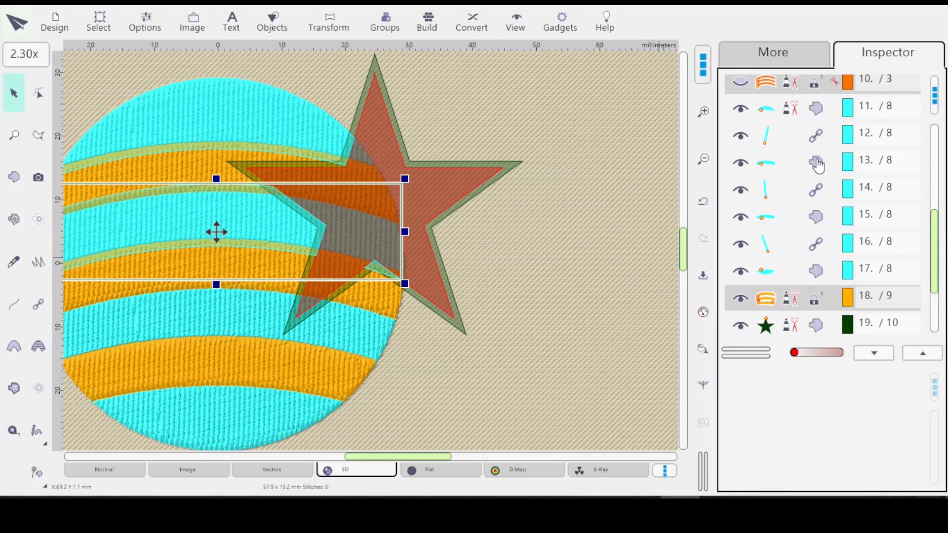
{"action": "left_click", "coordinate": [822, 220]}
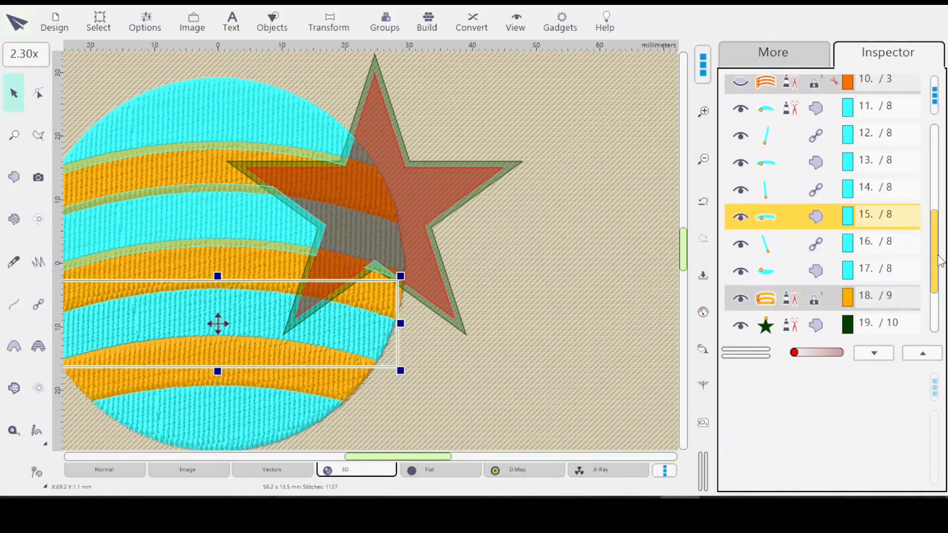
{"action": "left_click_drag", "start_coordinate": [933, 259], "coordinate": [931, 276]}
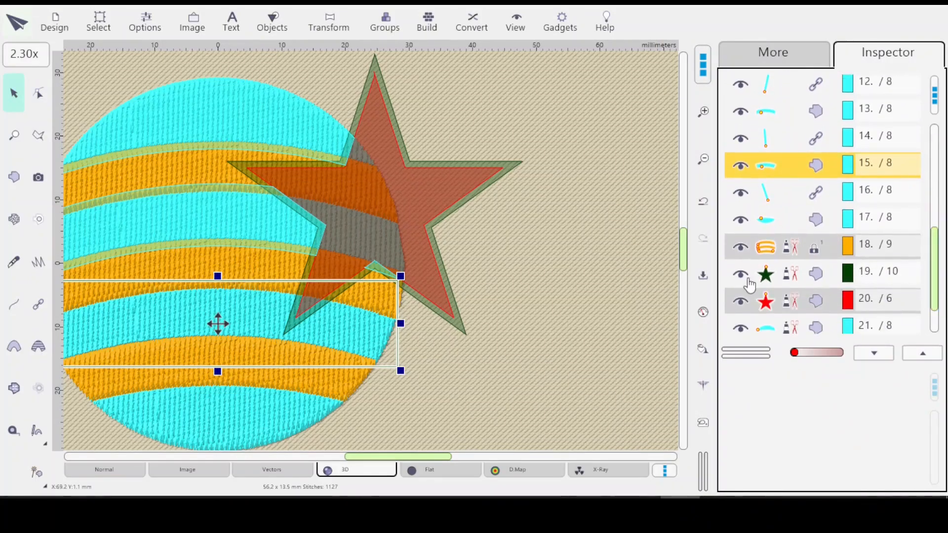
{"action": "left_click", "coordinate": [808, 303], "text": "ctrl"}
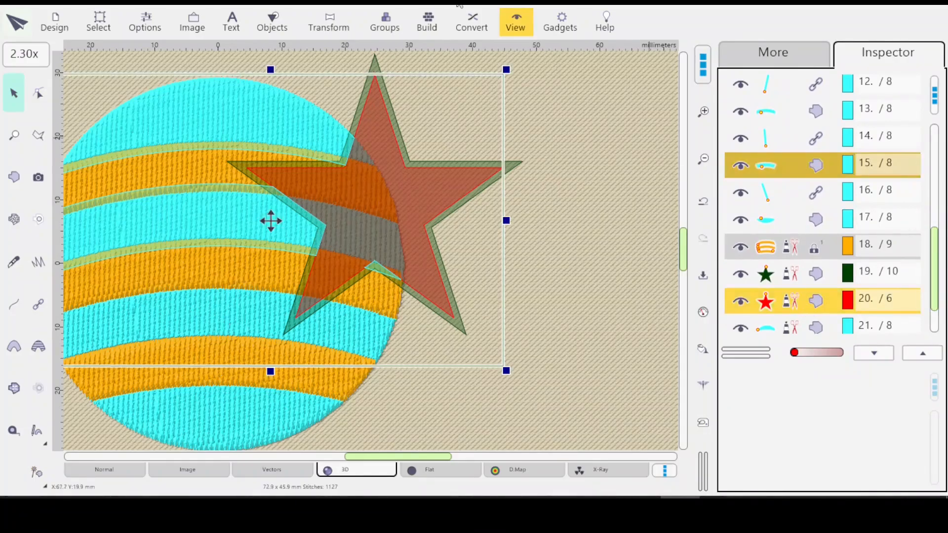
{"action": "left_click", "coordinate": [427, 22]}
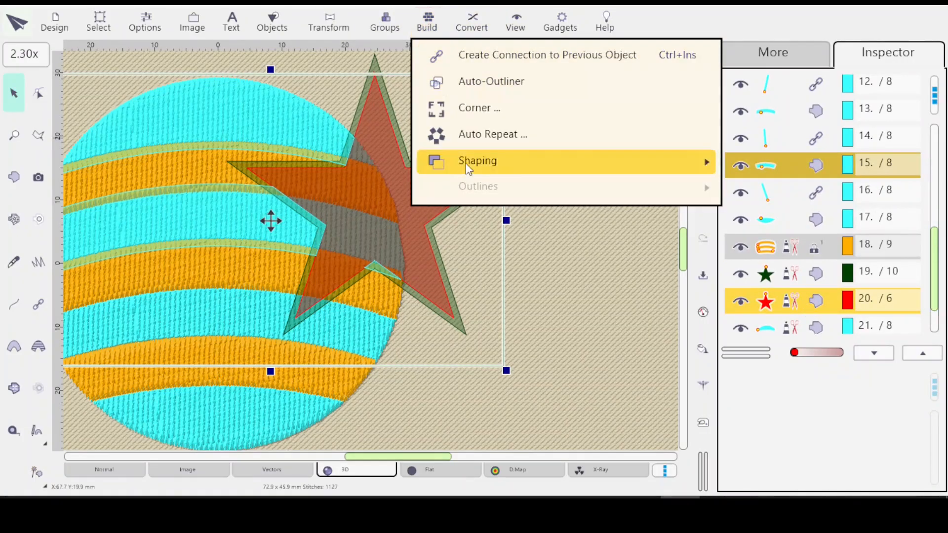
{"action": "mouse_move", "coordinate": [701, 163]}
{"action": "left_click", "coordinate": [767, 219]}
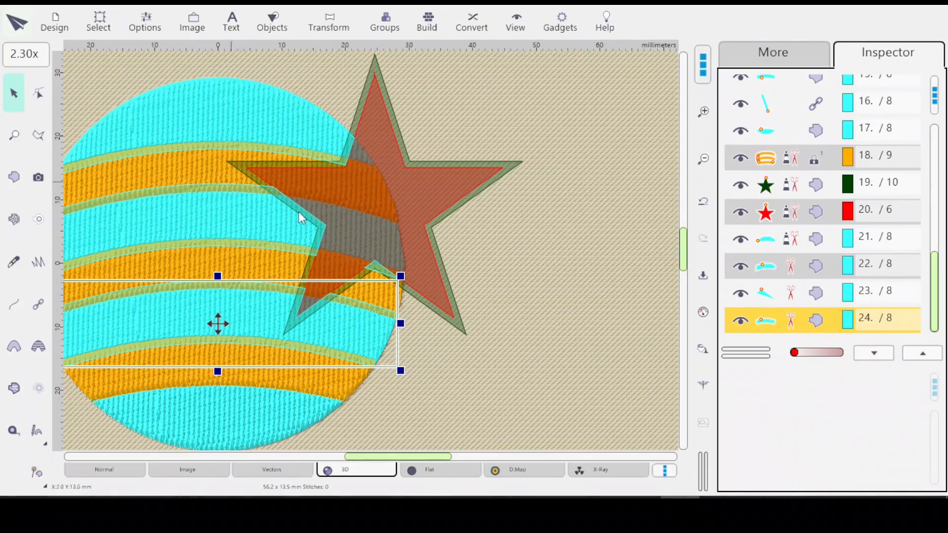
Group the four cyan shapes produced by the star cuts and recolour the group dark navy blue
{"action": "left_click", "coordinate": [808, 243]}
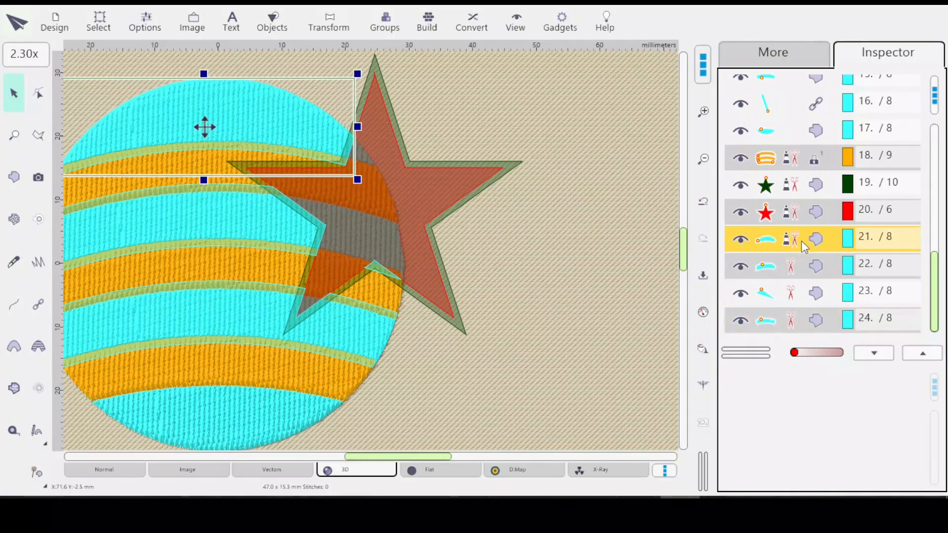
{"action": "left_click", "coordinate": [817, 324], "text": "shift"}
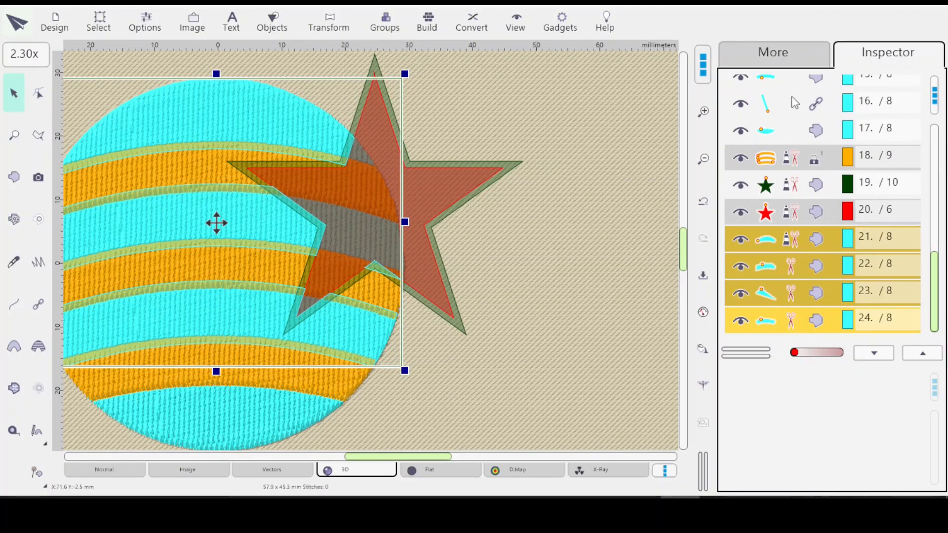
{"action": "right_click", "coordinate": [795, 276]}
{"action": "mouse_move", "coordinate": [743, 321]}
{"action": "left_click", "coordinate": [912, 324]}
{"action": "left_click", "coordinate": [795, 55]}
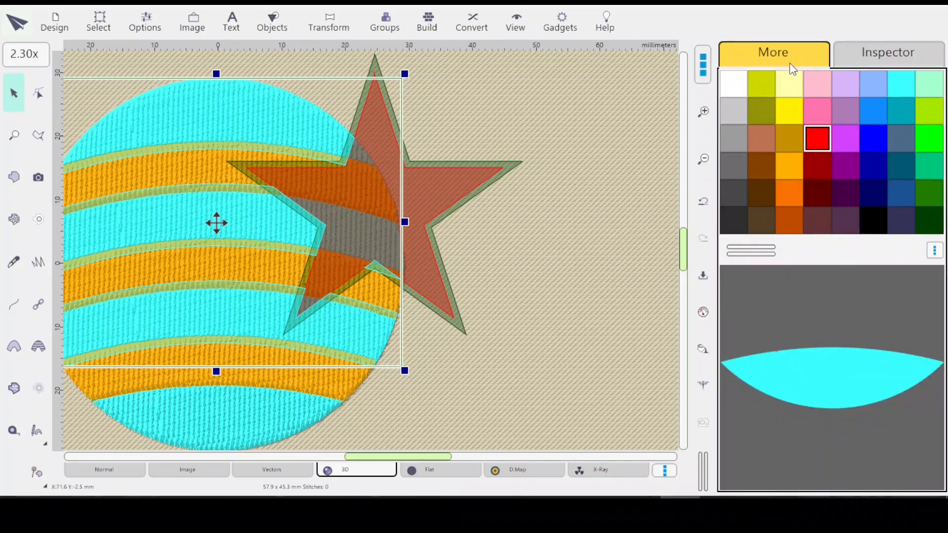
{"action": "left_click", "coordinate": [873, 193]}
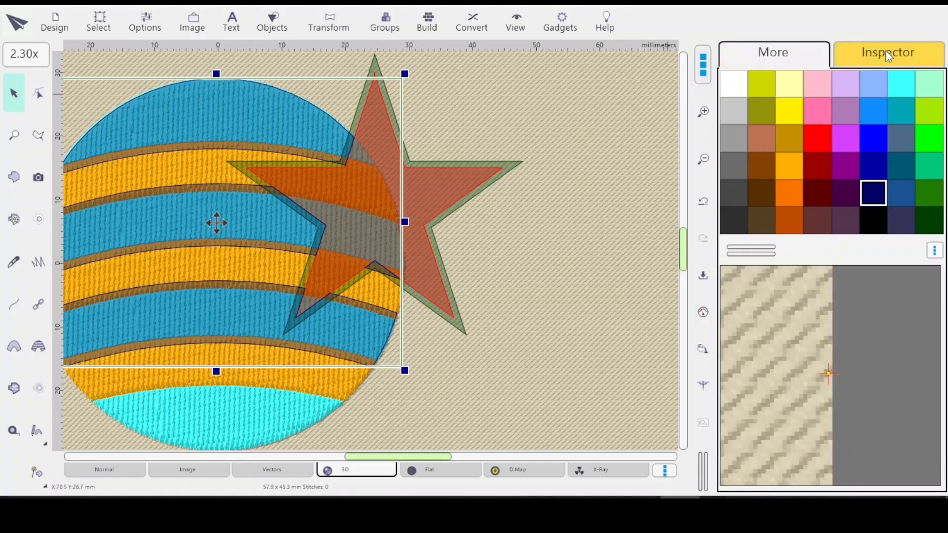
Regroup the original cyan stripes and their connections, and hide and reshow the group to check the navy cut shapes
{"action": "left_click", "coordinate": [887, 54]}
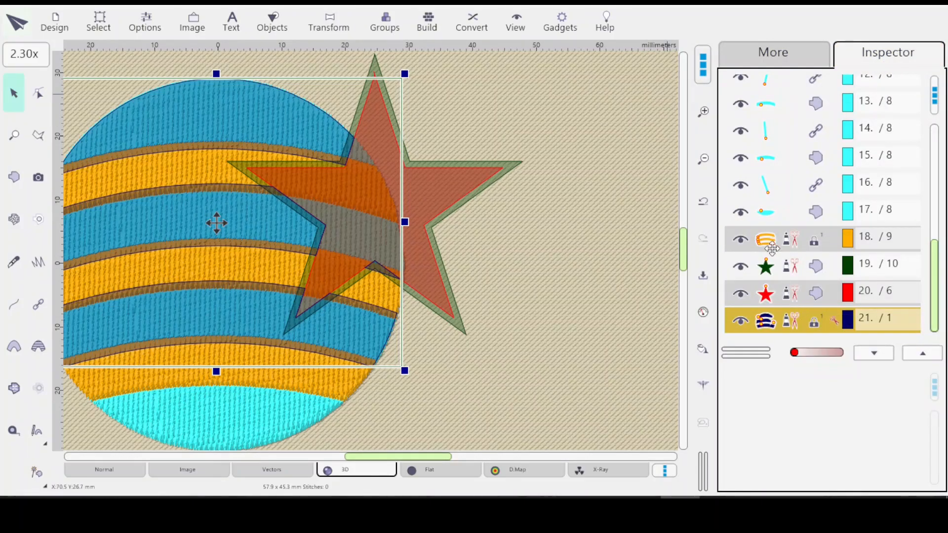
{"action": "left_click", "coordinate": [796, 243]}
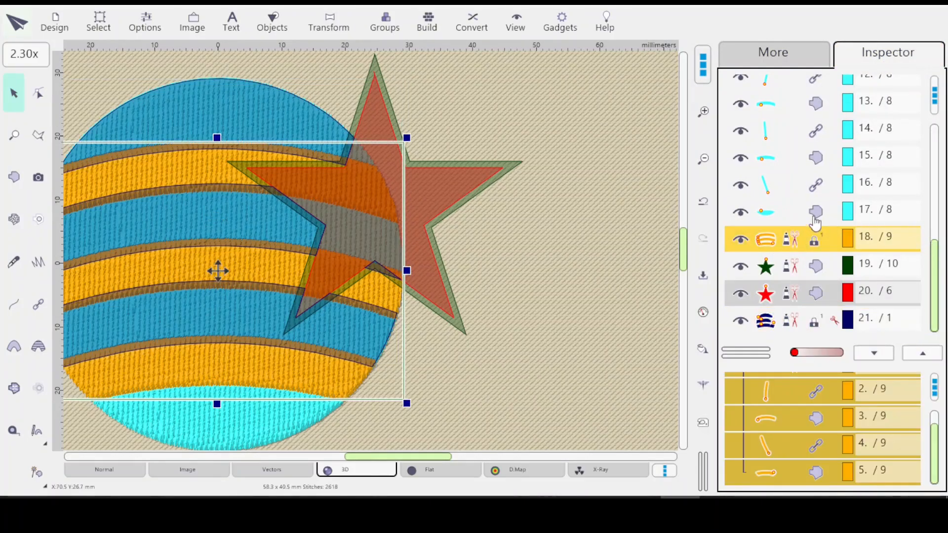
{"action": "left_click", "coordinate": [820, 216]}
{"action": "left_click_drag", "start_coordinate": [937, 281], "coordinate": [931, 245]}
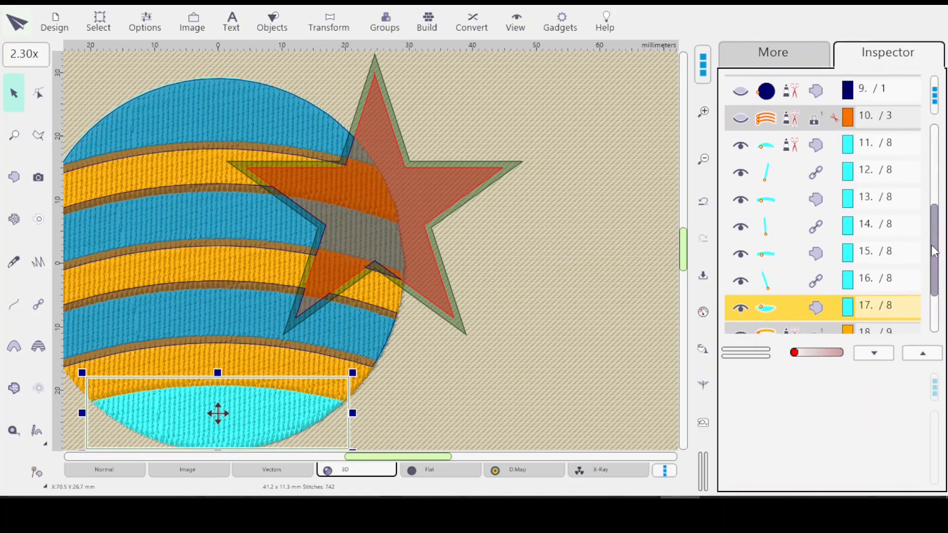
{"action": "left_click", "coordinate": [820, 148], "text": "shift"}
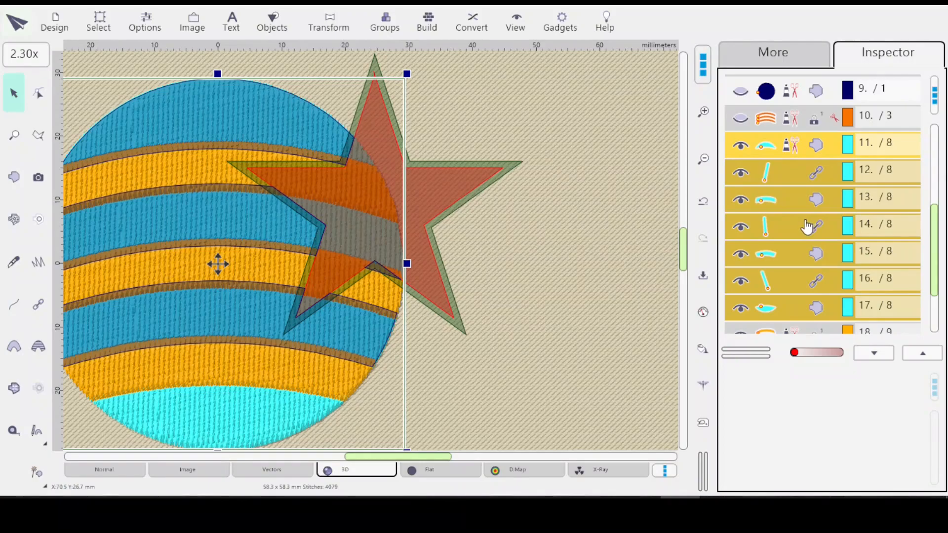
{"action": "left_click_drag", "start_coordinate": [426, 451], "coordinate": [405, 454]}
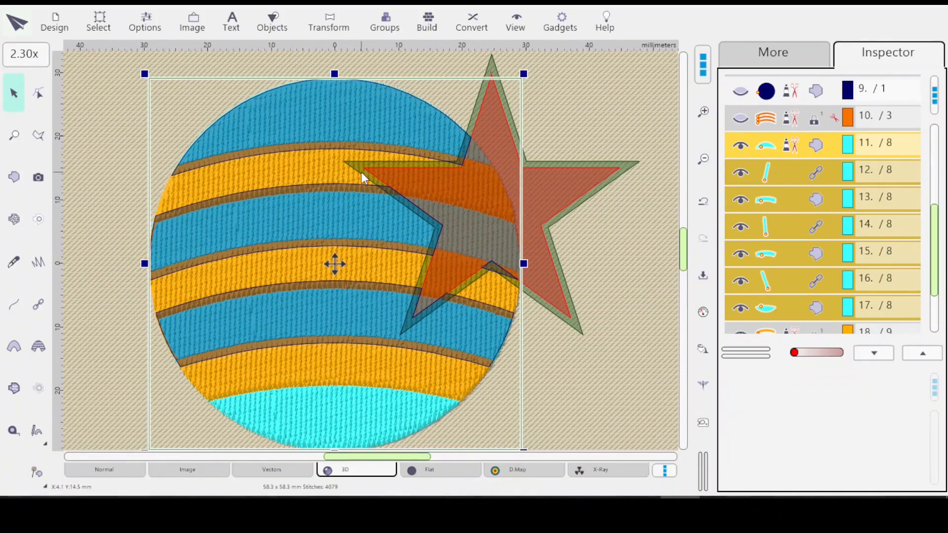
{"action": "right_click", "coordinate": [782, 218]}
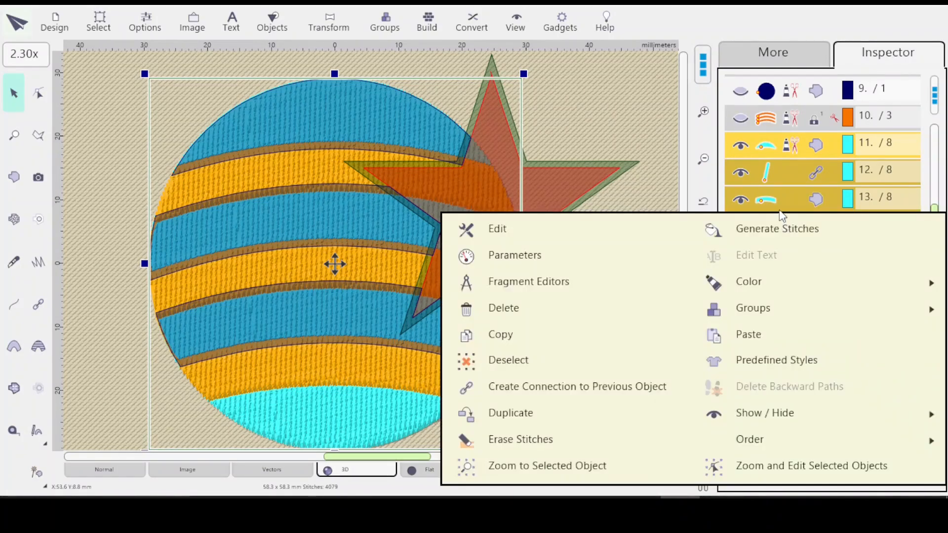
{"action": "left_click", "coordinate": [880, 313]}
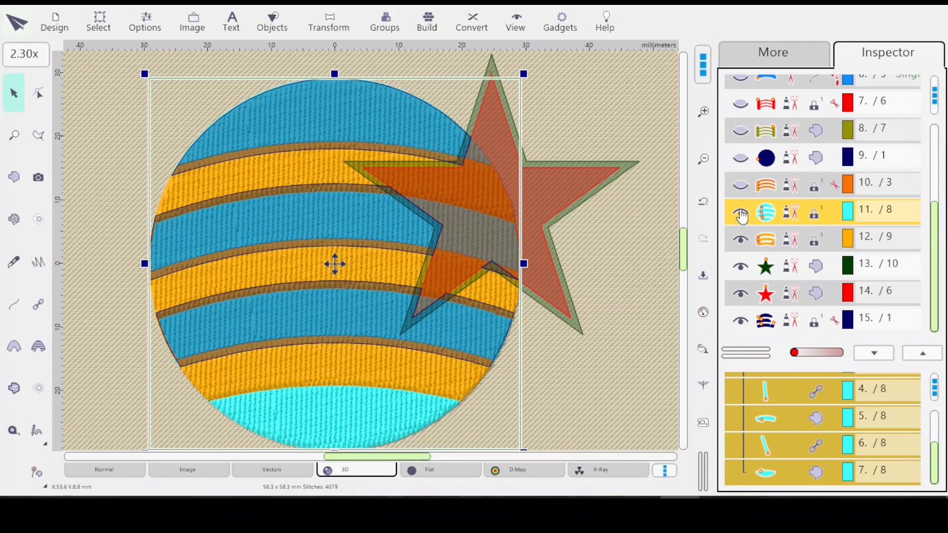
{"action": "left_click", "coordinate": [740, 214]}
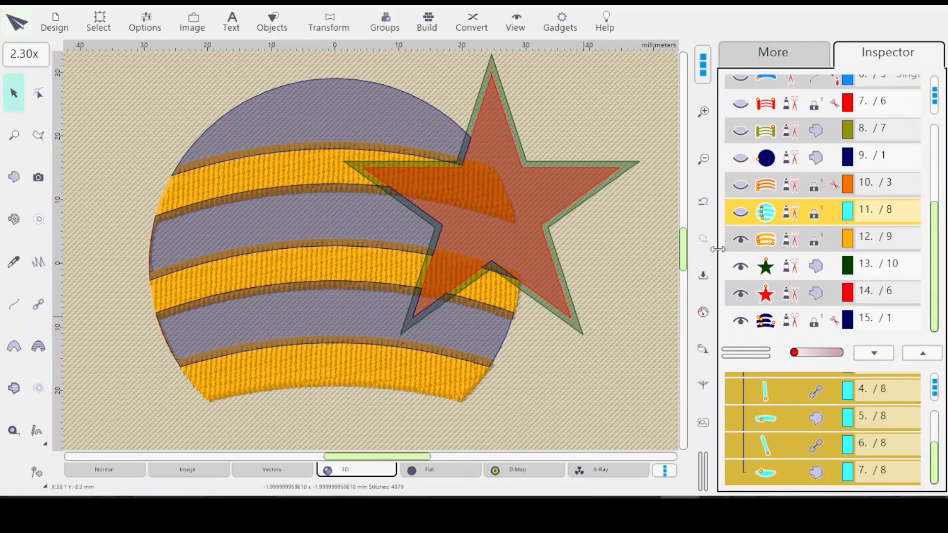
{"action": "left_click", "coordinate": [741, 216]}
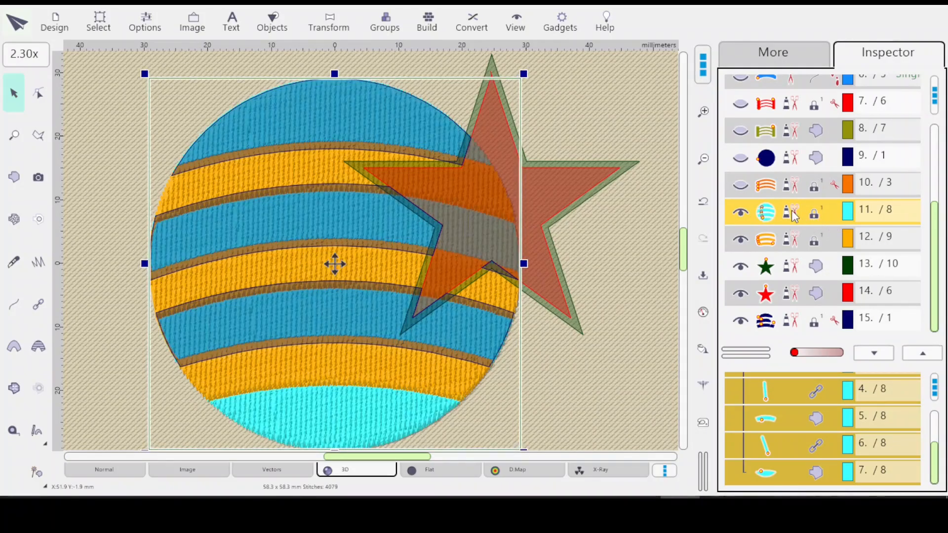
Ungroup the cyan stripes and move the bottom cyan shape with its connection after the navy cut shapes in the object order
{"action": "right_click", "coordinate": [773, 211]}
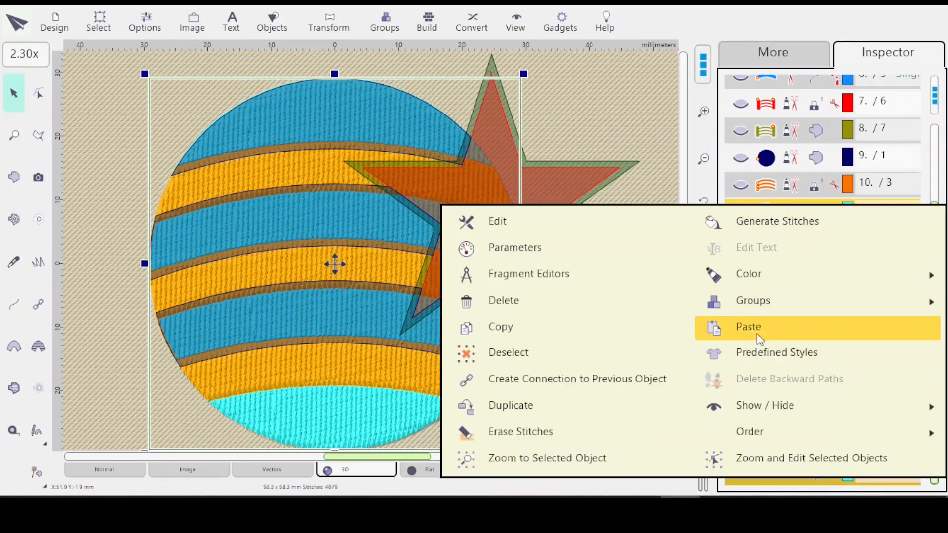
{"action": "mouse_move", "coordinate": [757, 302]}
{"action": "left_click", "coordinate": [897, 333]}
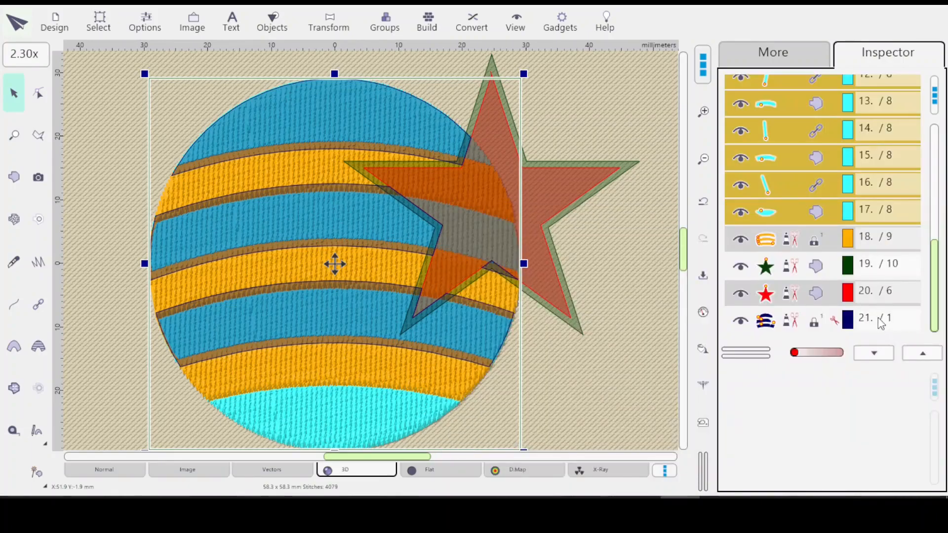
{"action": "left_click", "coordinate": [792, 184]}
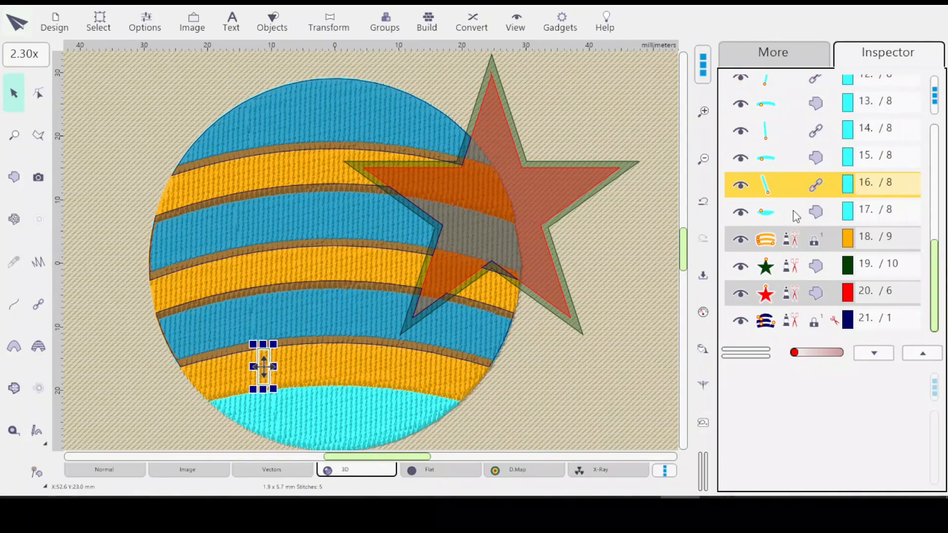
{"action": "left_click", "coordinate": [792, 214], "text": "shift"}
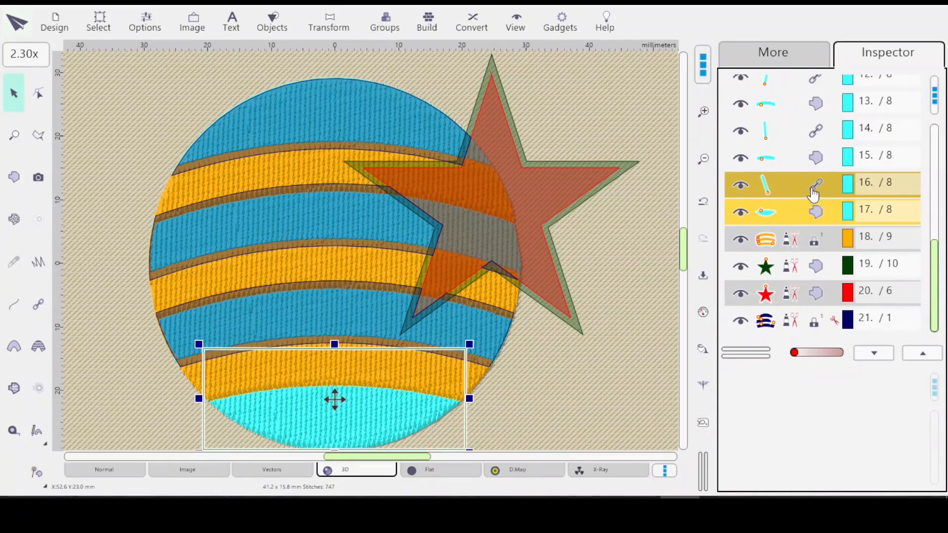
{"action": "left_click_drag", "start_coordinate": [810, 304], "coordinate": [816, 326]}
{"action": "left_click", "coordinate": [832, 366]}
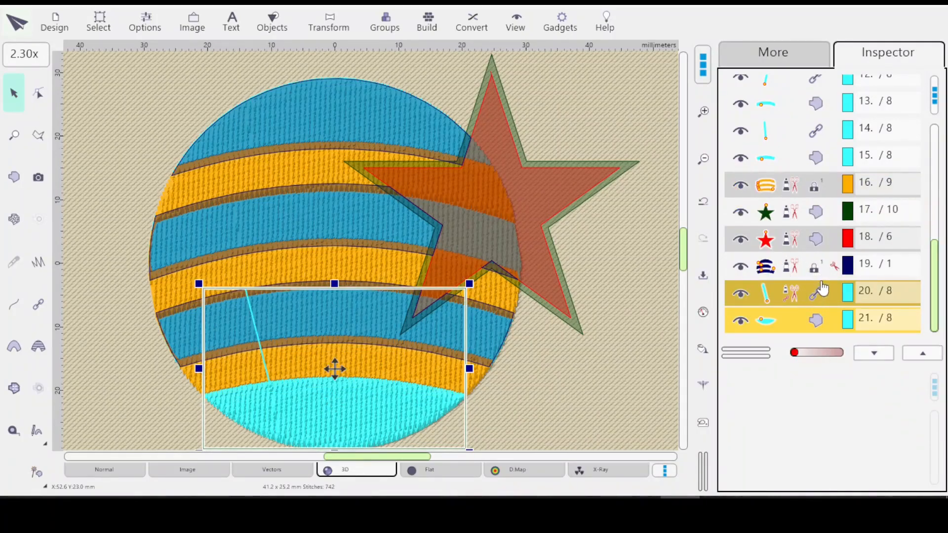
Apply the navy cut group's colour to the moved connection and bottom shape with Set Identical Color
{"action": "left_click", "coordinate": [815, 271]}
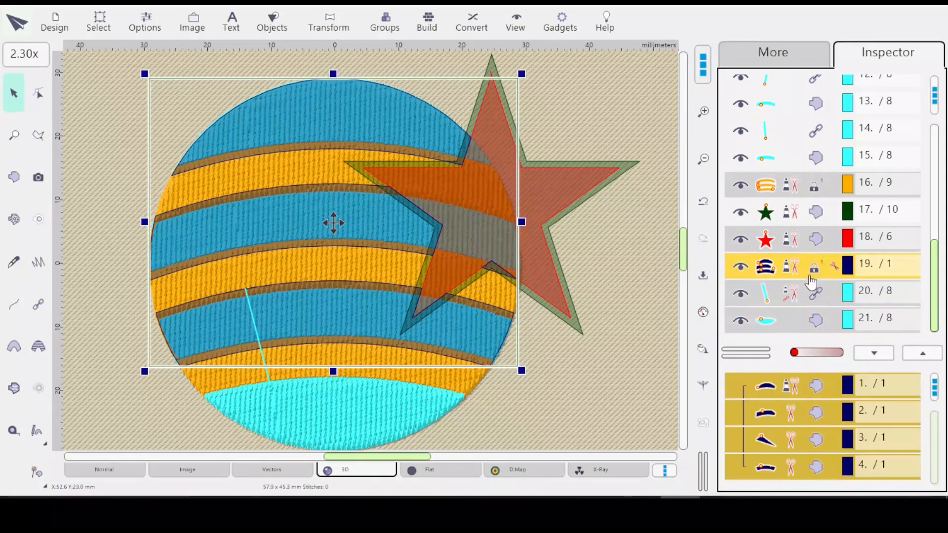
{"action": "right_click", "coordinate": [820, 297]}
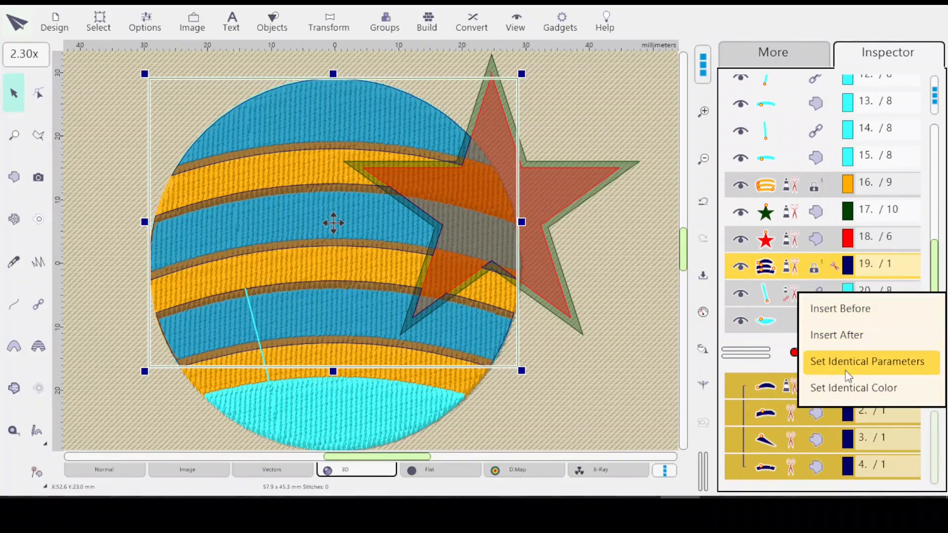
{"action": "left_click", "coordinate": [846, 388]}
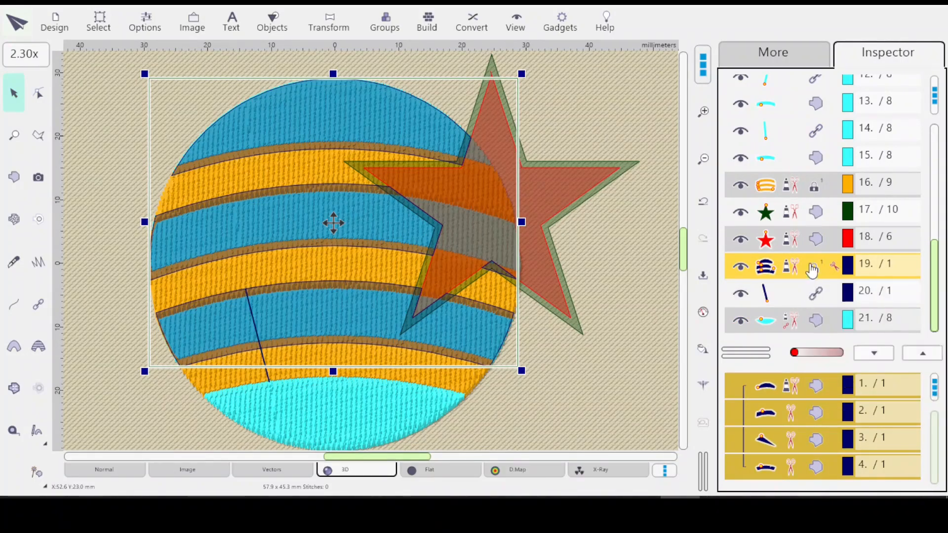
{"action": "right_click", "coordinate": [819, 328]}
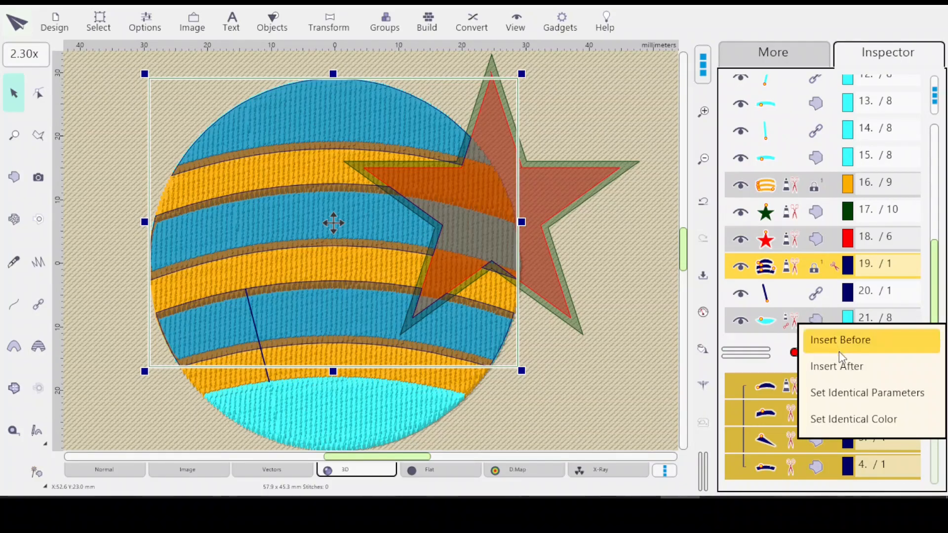
{"action": "left_click", "coordinate": [852, 425]}
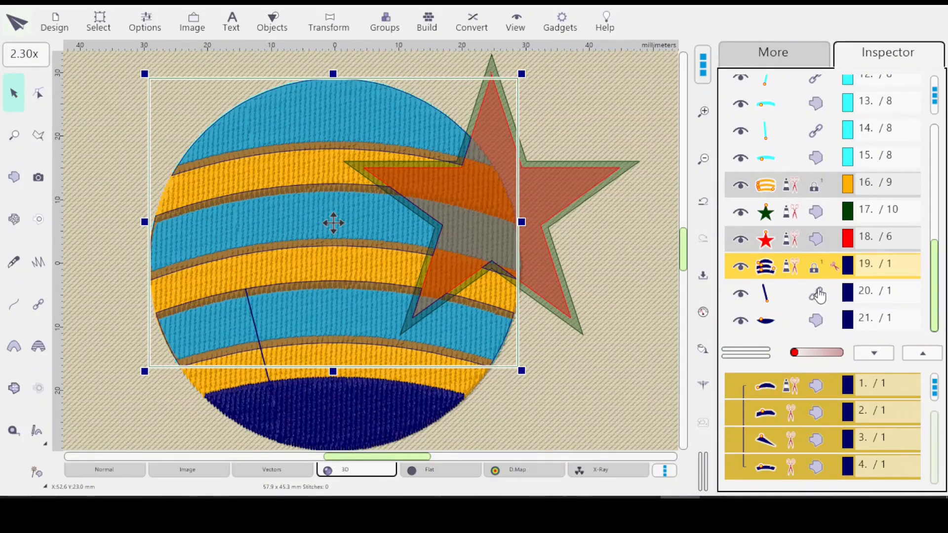
{"action": "left_click", "coordinate": [815, 321]}
Group the three remaining original cyan stripes with their connections as Group 1, and hide that group
{"action": "scroll", "coordinate": [811, 296], "scroll_direction": "up", "scroll_amount": 3}
{"action": "left_click", "coordinate": [806, 182]}
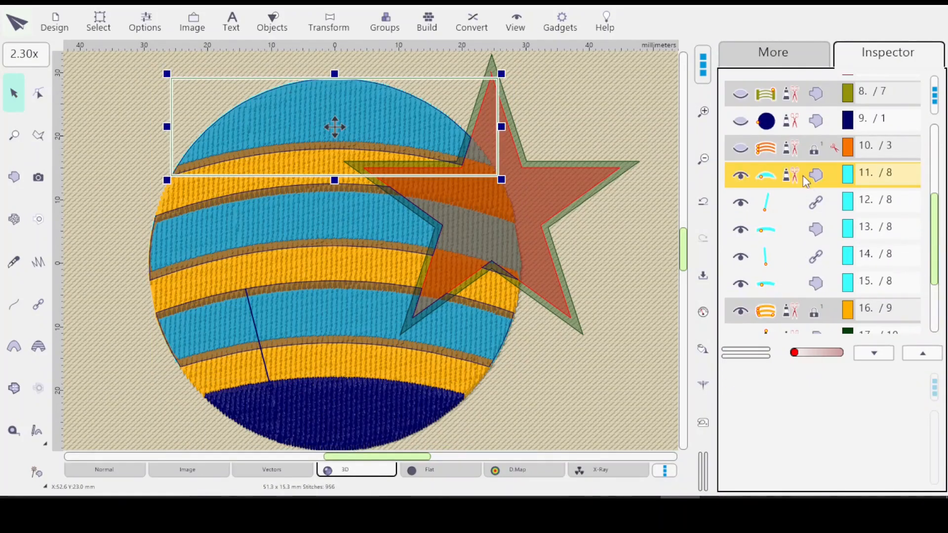
{"action": "left_click", "coordinate": [816, 284], "text": "shift"}
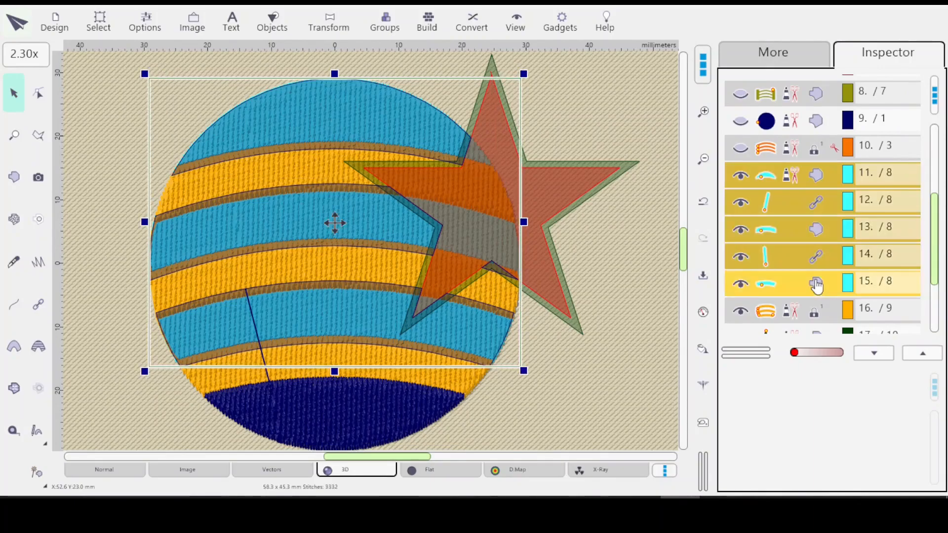
{"action": "right_click", "coordinate": [799, 244]}
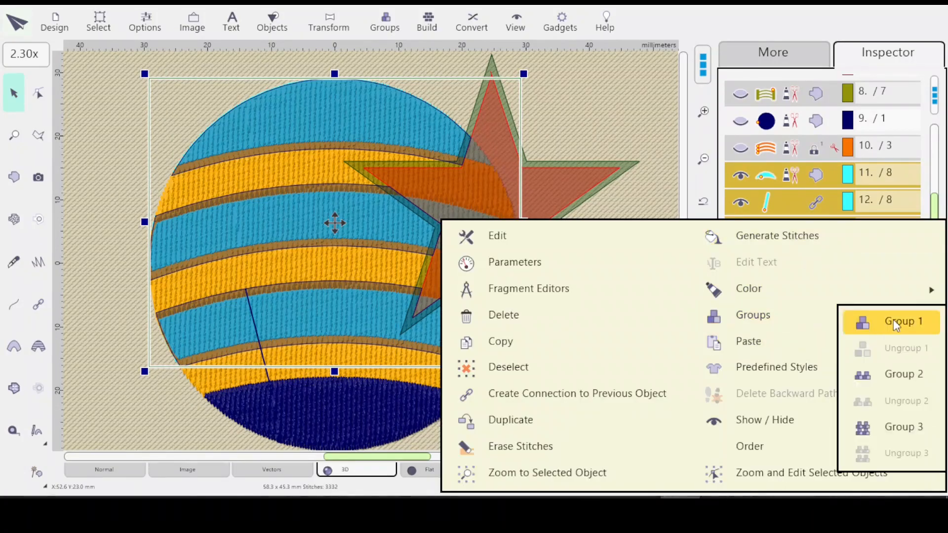
{"action": "left_click", "coordinate": [891, 321]}
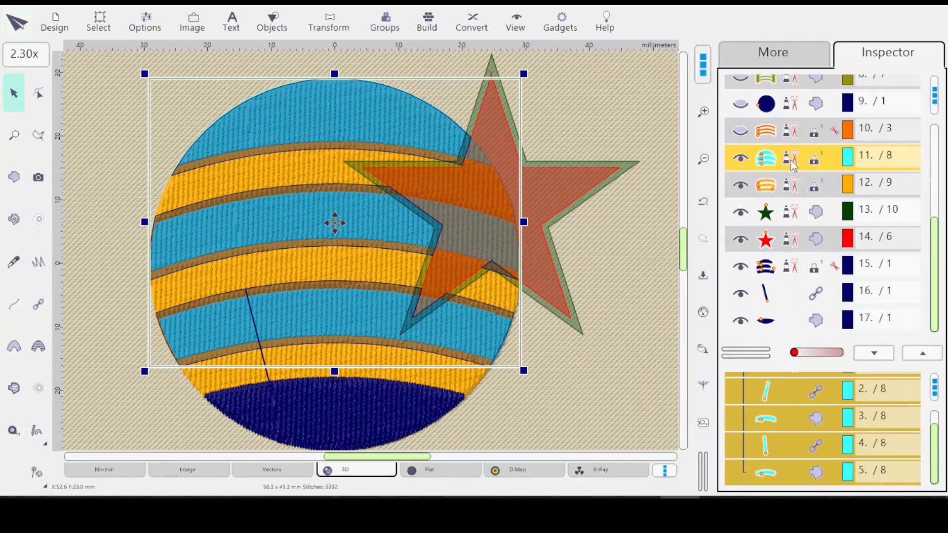
{"action": "left_click", "coordinate": [741, 162]}
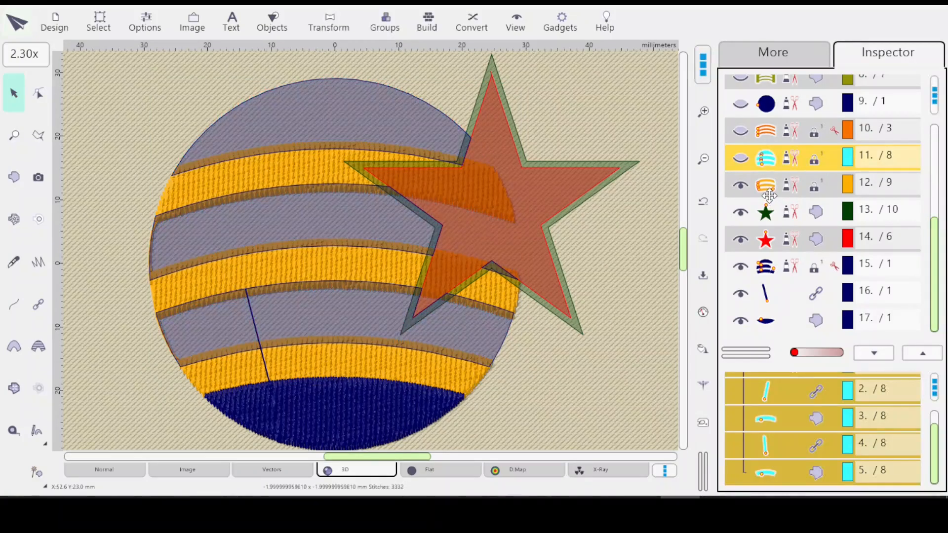
{"action": "left_click", "coordinate": [794, 271]}
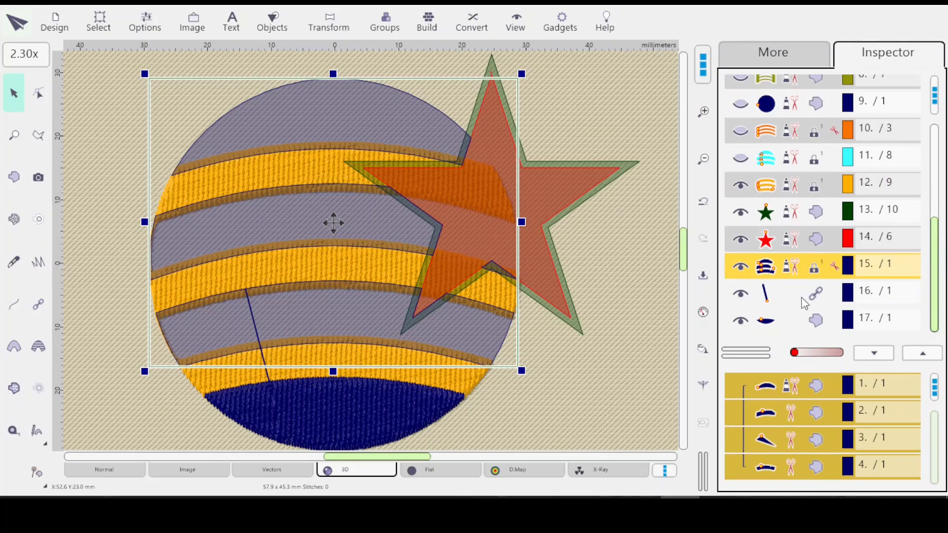
Ungroup the orange stripe group into its separate stripes and connections
{"action": "left_click", "coordinate": [775, 181]}
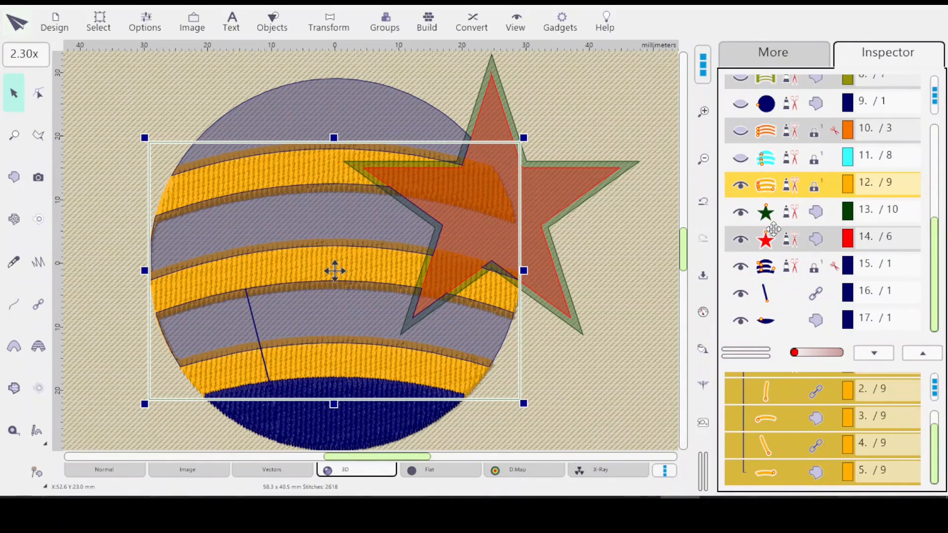
{"action": "right_click", "coordinate": [795, 188]}
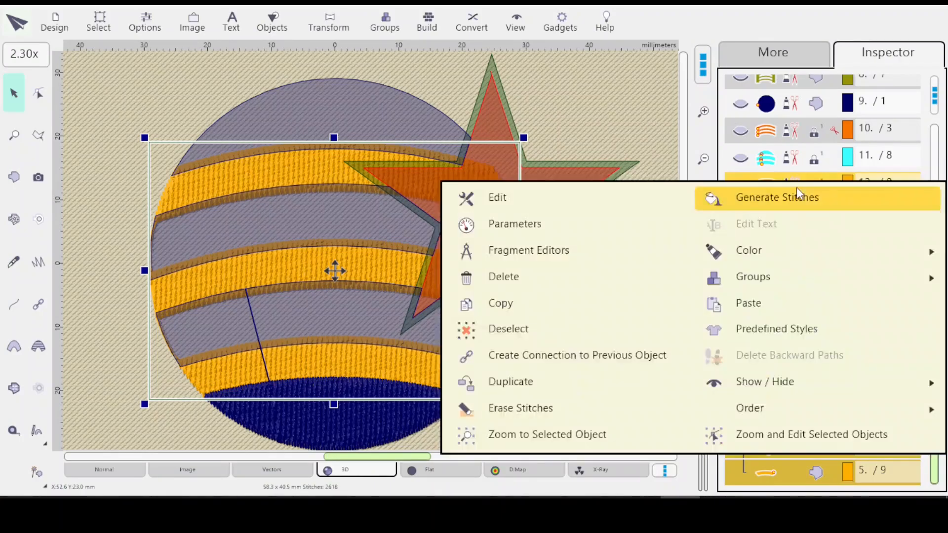
{"action": "mouse_move", "coordinate": [779, 275]}
{"action": "left_click", "coordinate": [899, 308]}
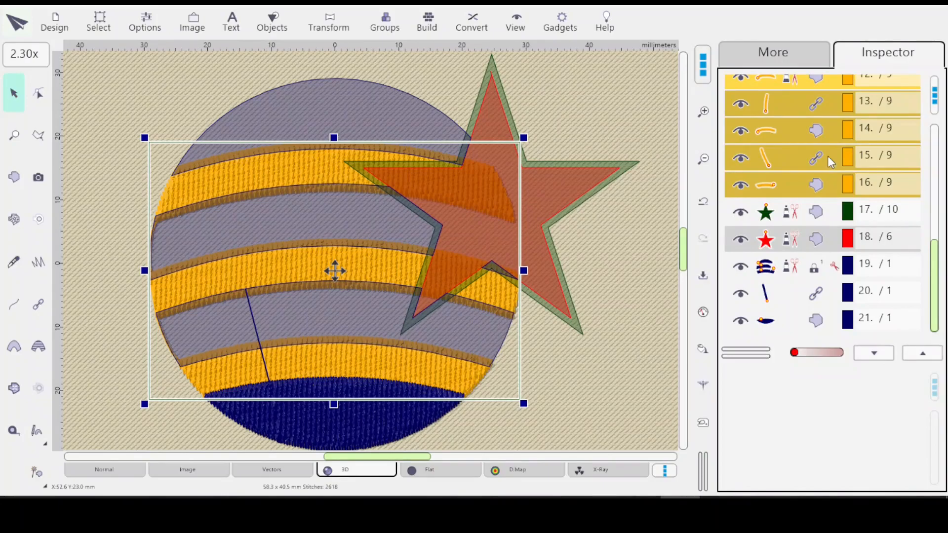
Subtract the red star from the top orange stripe with the Difference shaping operation
{"action": "left_click_drag", "start_coordinate": [934, 277], "coordinate": [934, 247]}
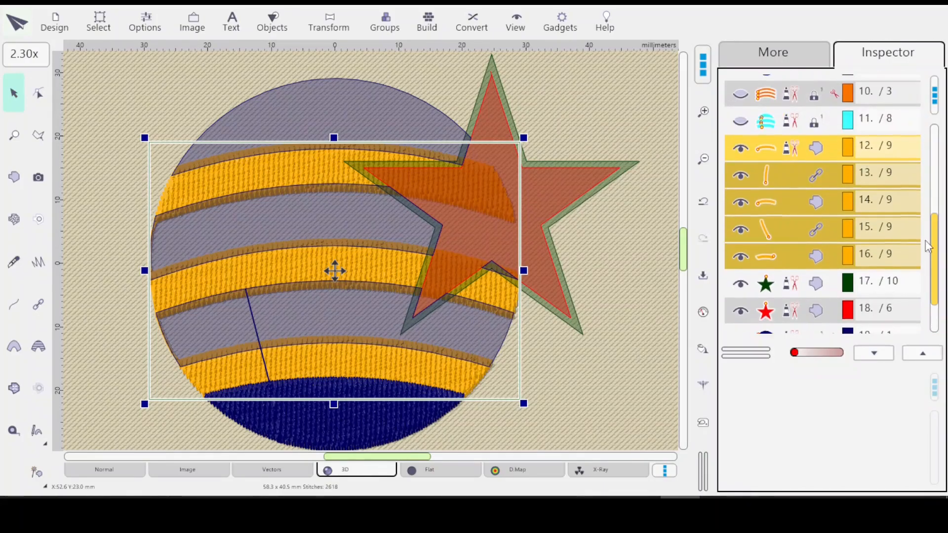
{"action": "left_click", "coordinate": [789, 151]}
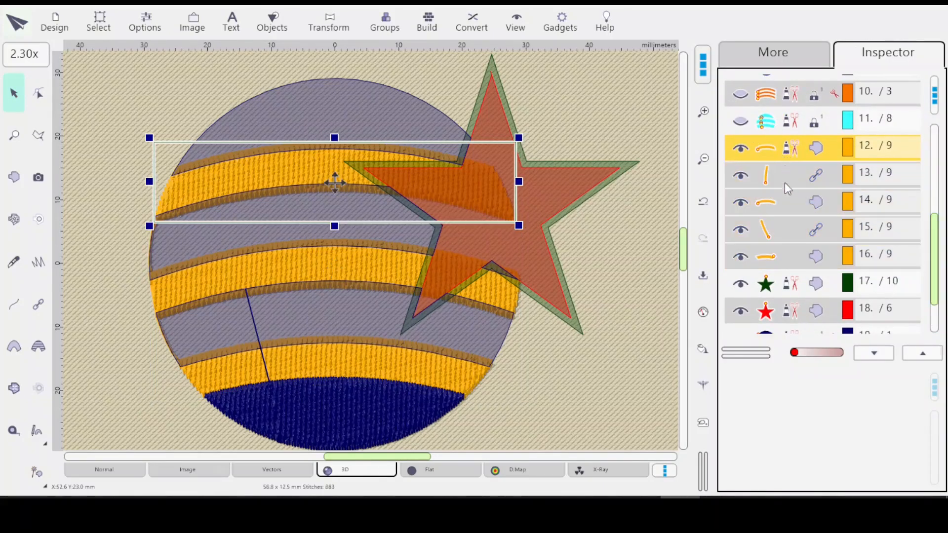
{"action": "left_click", "coordinate": [808, 313], "text": "ctrl"}
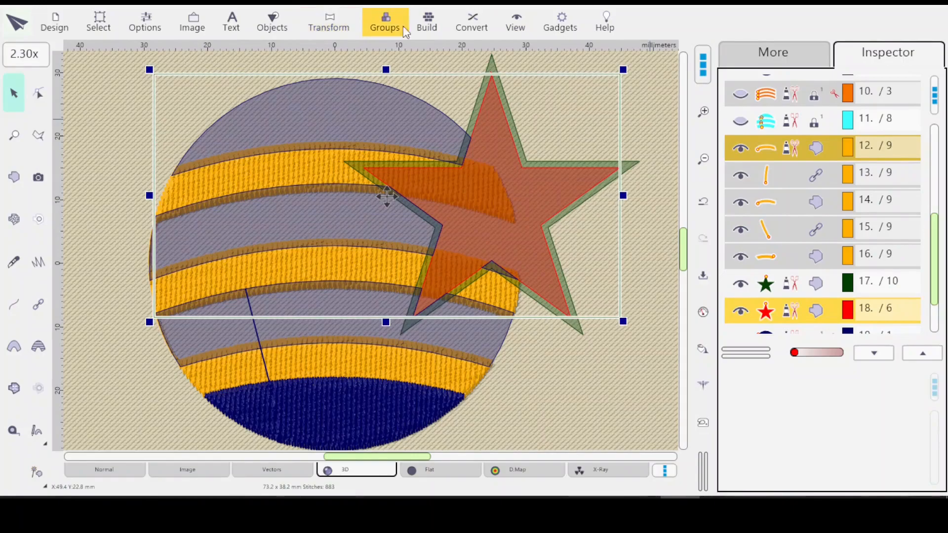
{"action": "left_click", "coordinate": [426, 23]}
{"action": "mouse_move", "coordinate": [584, 165]}
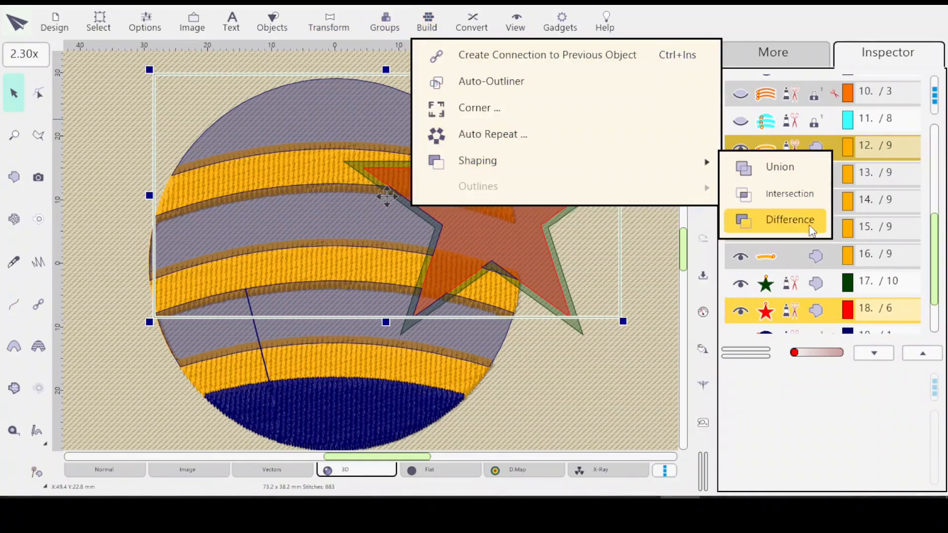
{"action": "left_click", "coordinate": [789, 219]}
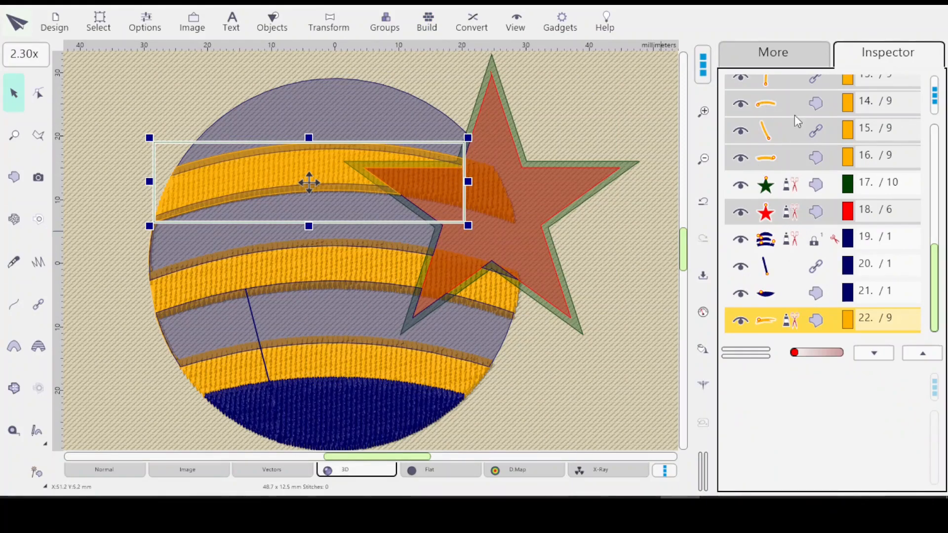
Subtract the red star from the middle orange stripe with the Difference shaping operation
{"action": "scroll", "coordinate": [903, 247], "scroll_direction": "up", "scroll_amount": 2}
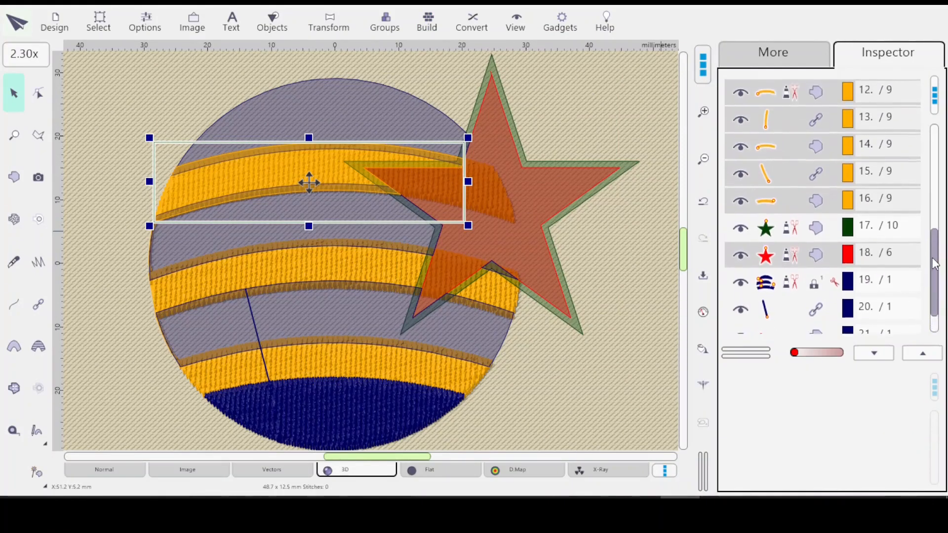
{"action": "left_click", "coordinate": [781, 154]}
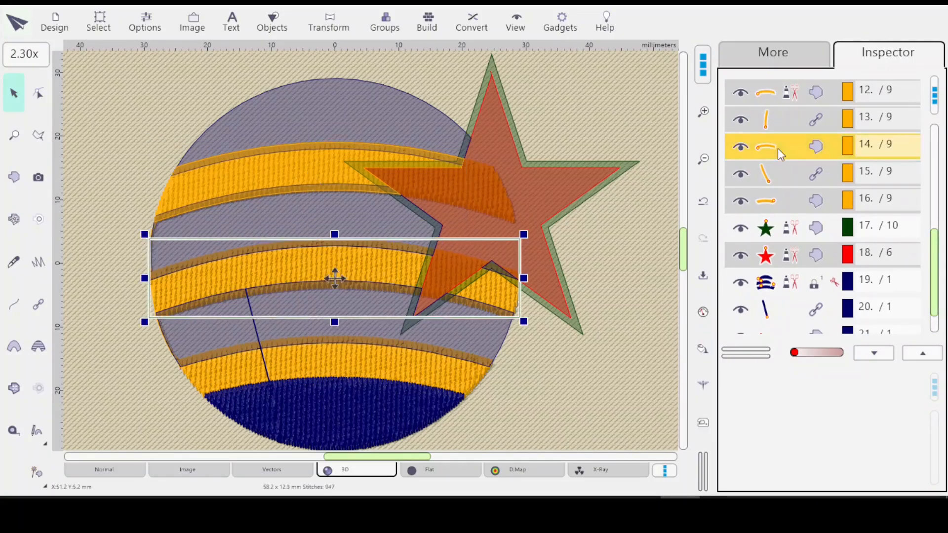
{"action": "left_click", "coordinate": [810, 262], "text": "ctrl"}
{"action": "left_click", "coordinate": [428, 22]}
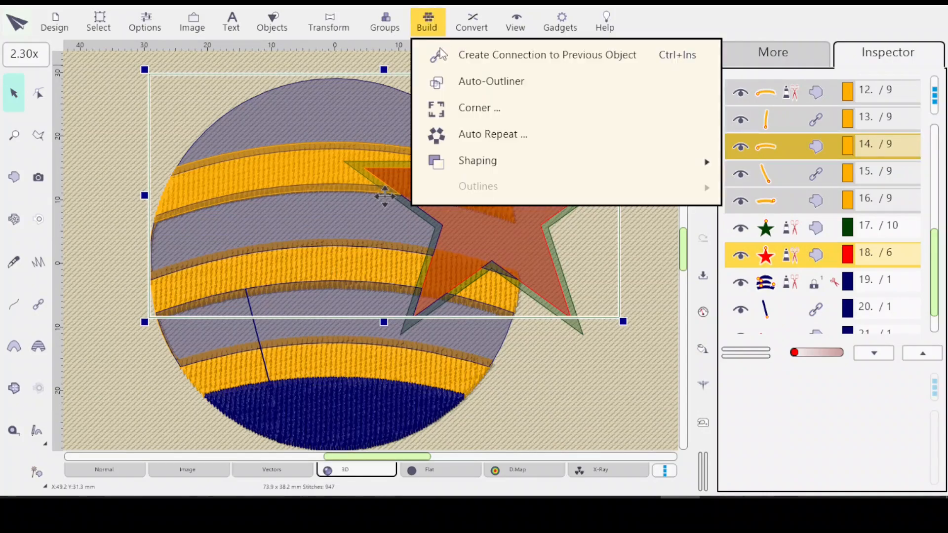
{"action": "mouse_move", "coordinate": [494, 159]}
{"action": "left_click", "coordinate": [784, 221]}
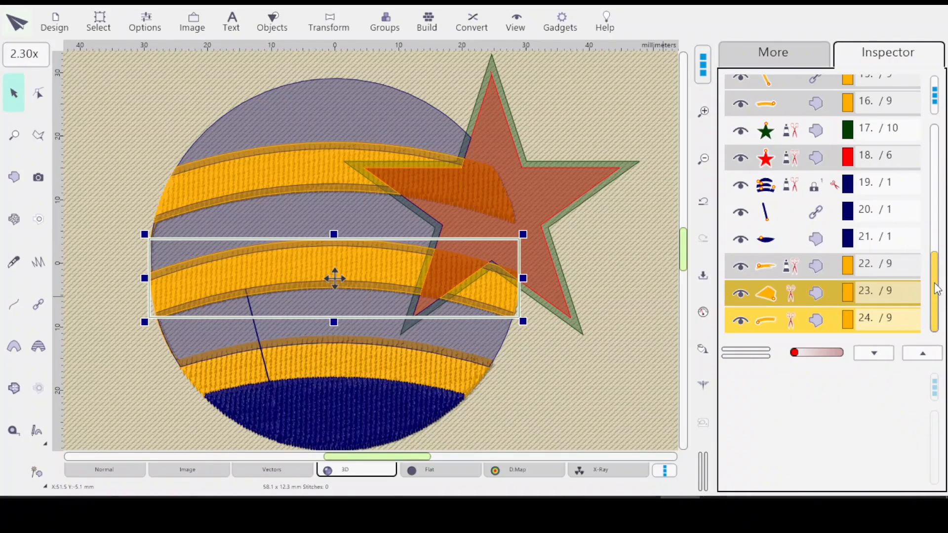
Move the bottom orange stripe and its connection after the cut orange shapes in the object order
{"action": "scroll", "coordinate": [937, 286], "scroll_direction": "up", "scroll_amount": 4}
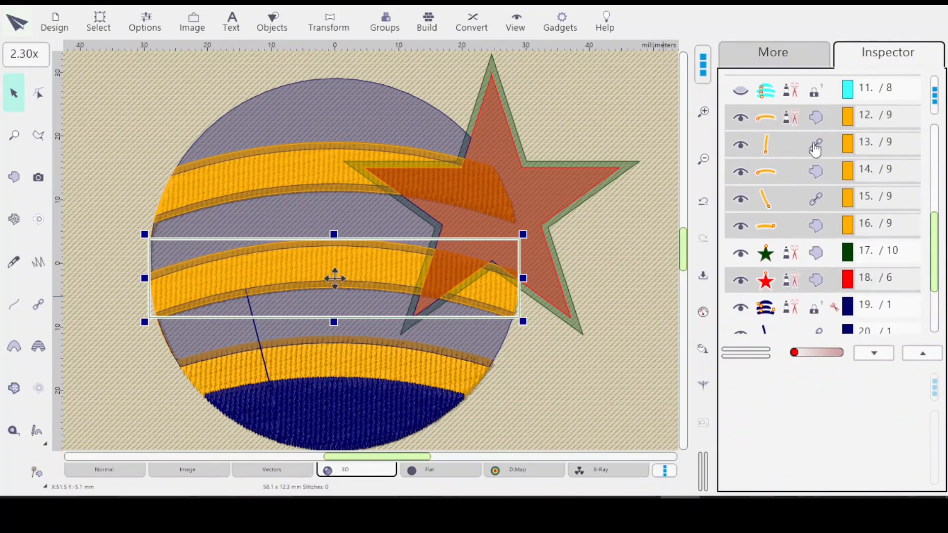
{"action": "left_click", "coordinate": [815, 227]}
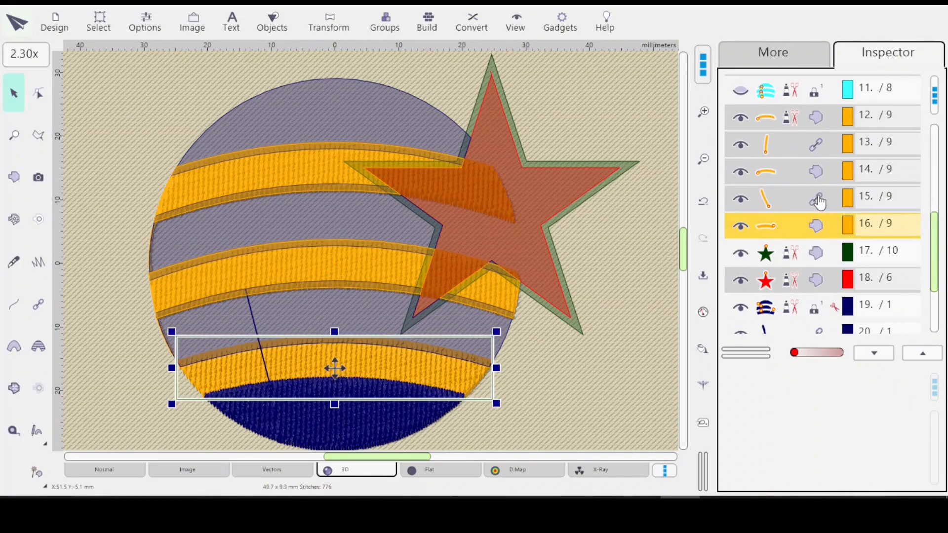
{"action": "left_click", "coordinate": [809, 207], "text": "ctrl"}
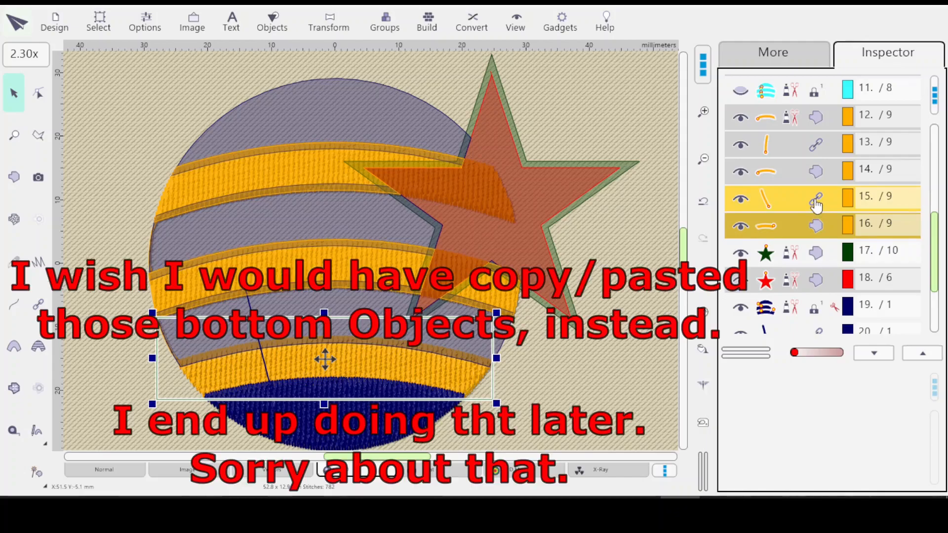
{"action": "scroll", "coordinate": [821, 341], "scroll_direction": "down", "scroll_amount": 1}
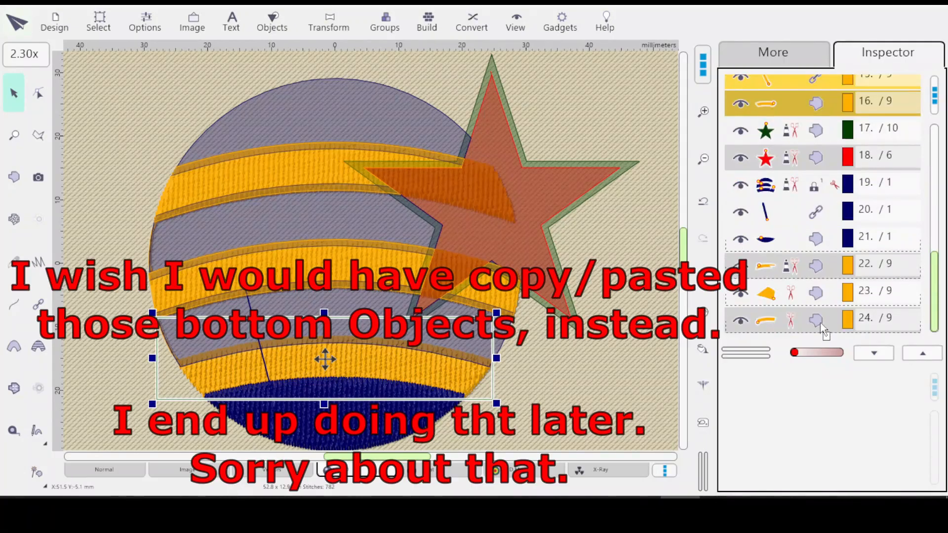
{"action": "right_click", "coordinate": [817, 325]}
{"action": "left_click", "coordinate": [824, 362]}
Group the two original uncut orange stripes together with the connection between them
{"action": "scroll", "coordinate": [891, 257], "scroll_direction": "up", "scroll_amount": 7}
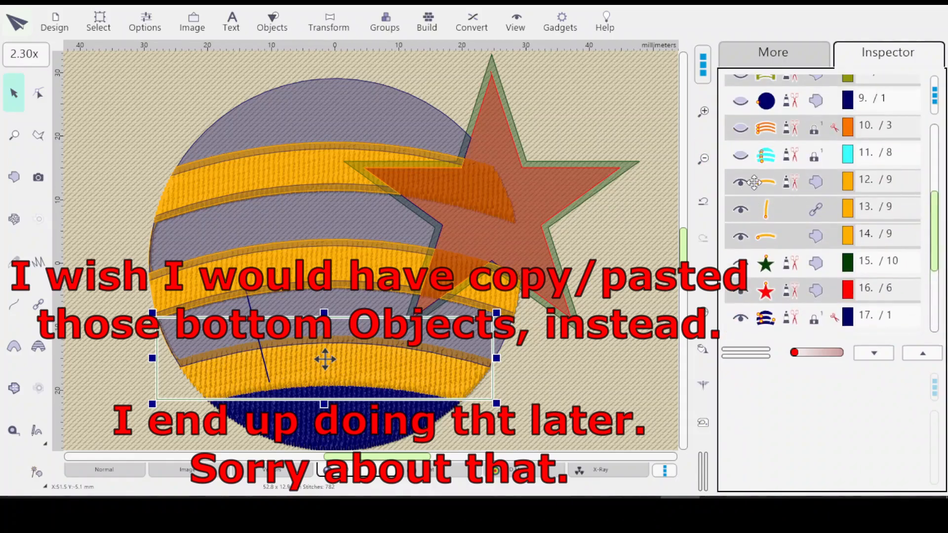
{"action": "left_click", "coordinate": [817, 188]}
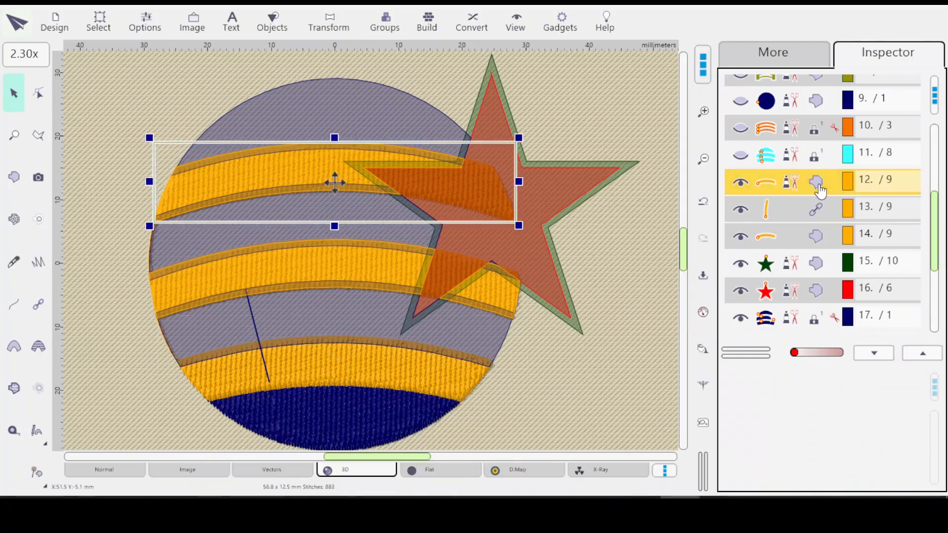
{"action": "left_click", "coordinate": [817, 245], "text": "shift"}
{"action": "right_click", "coordinate": [808, 242]}
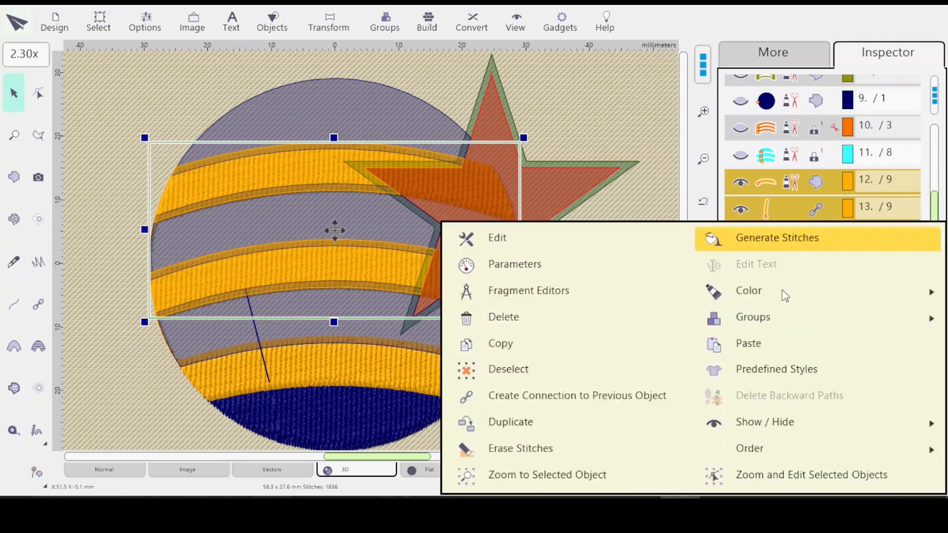
{"action": "mouse_move", "coordinate": [790, 318]}
{"action": "left_click", "coordinate": [902, 324]}
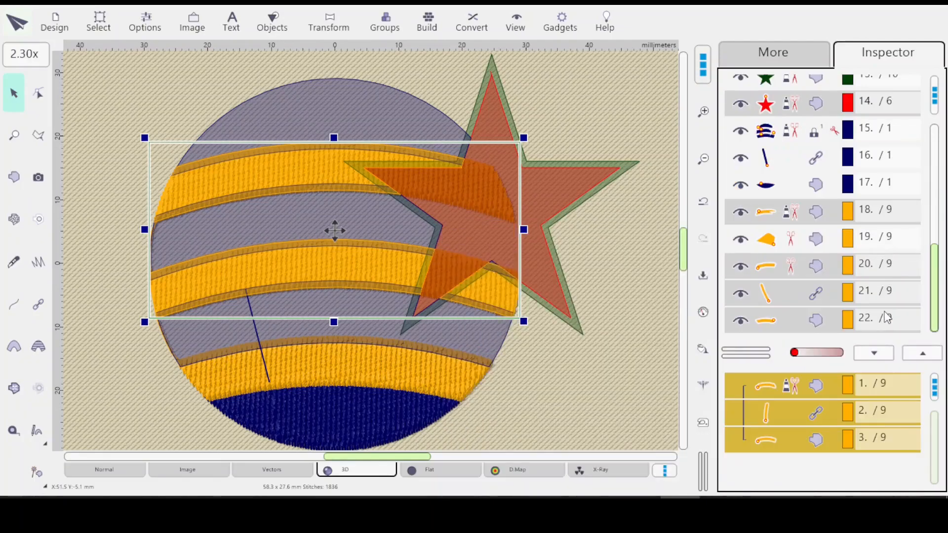
{"action": "left_click", "coordinate": [815, 214]}
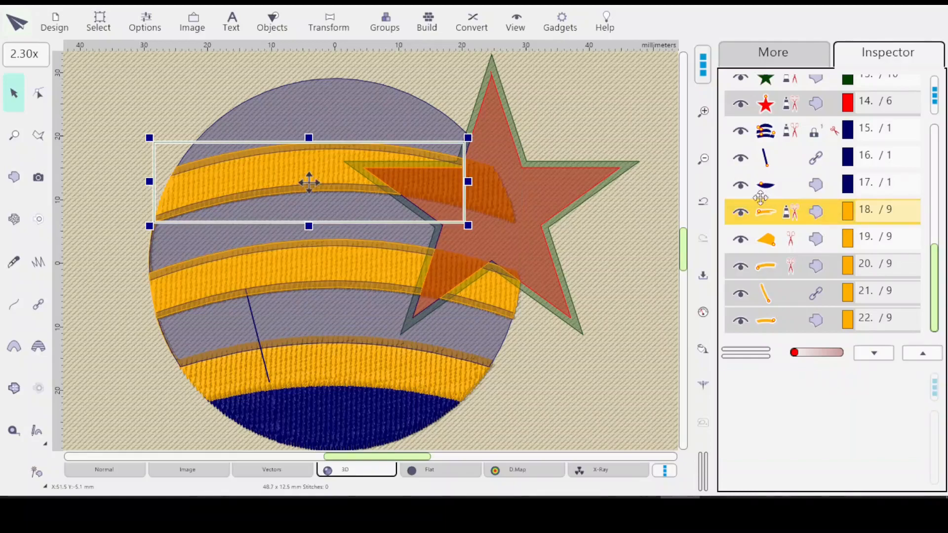
{"action": "left_click", "coordinate": [742, 213]}
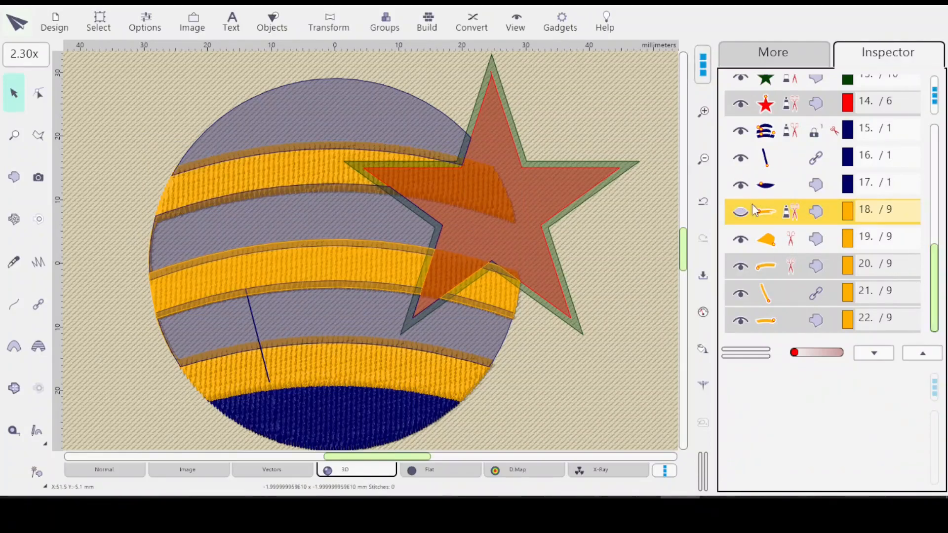
{"action": "left_click", "coordinate": [819, 242]}
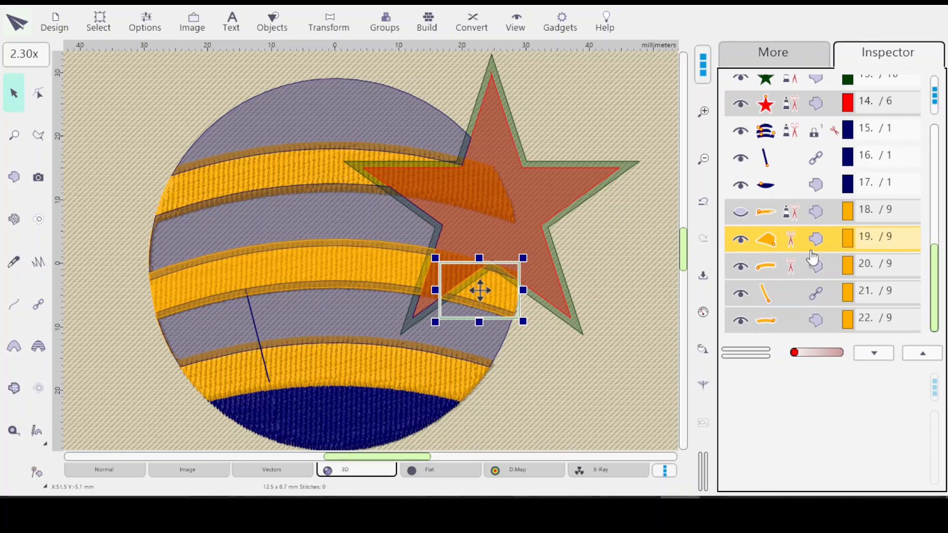
{"action": "left_click", "coordinate": [777, 217]}
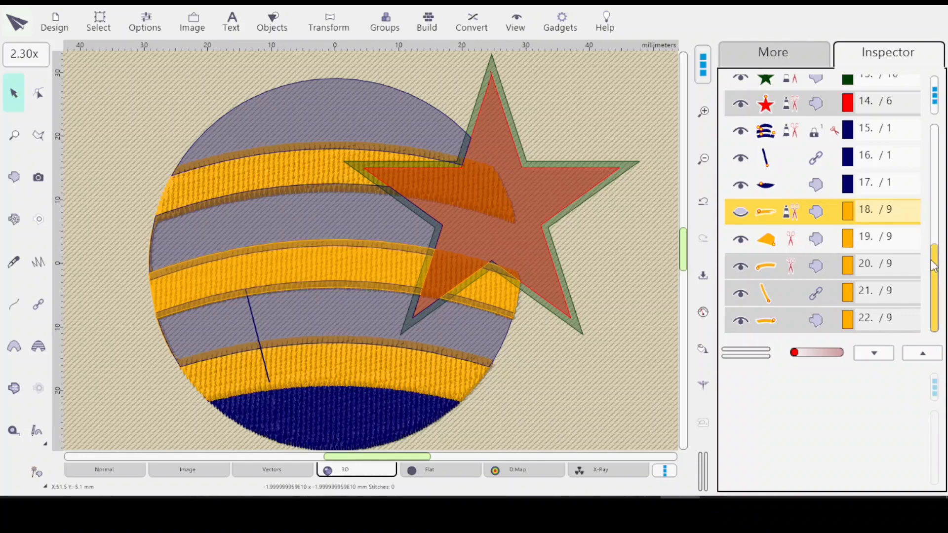
{"action": "left_click_drag", "start_coordinate": [934, 262], "coordinate": [934, 239]}
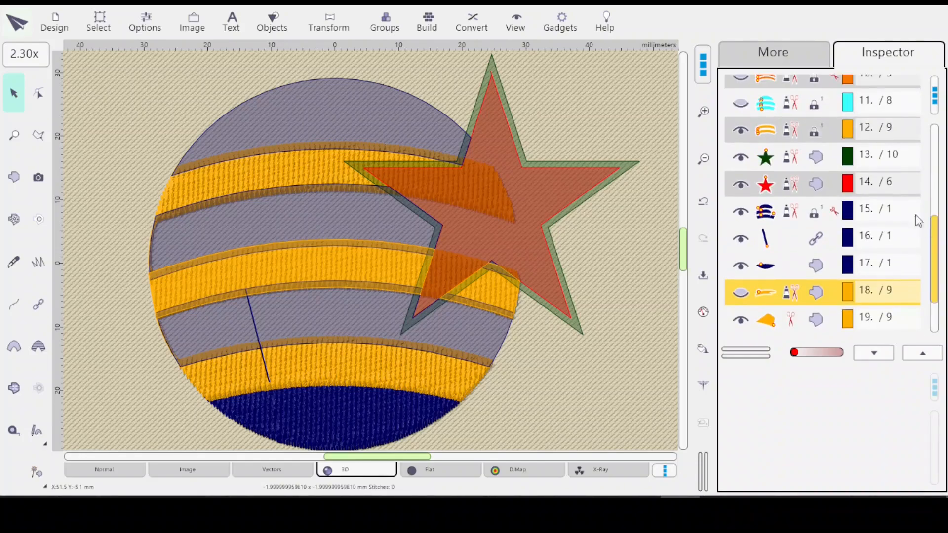
{"action": "left_click", "coordinate": [741, 299]}
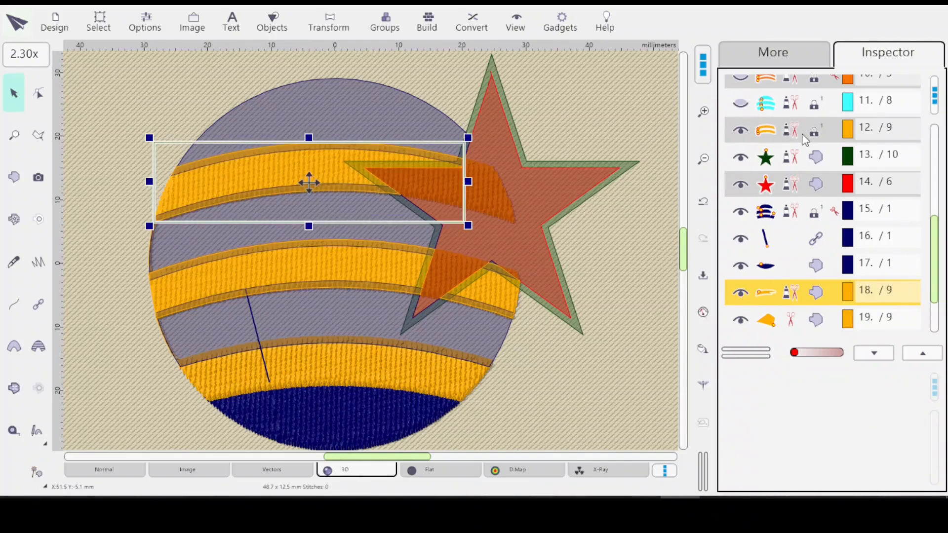
Hide the group of original uncut orange stripes
{"action": "left_click", "coordinate": [738, 142]}
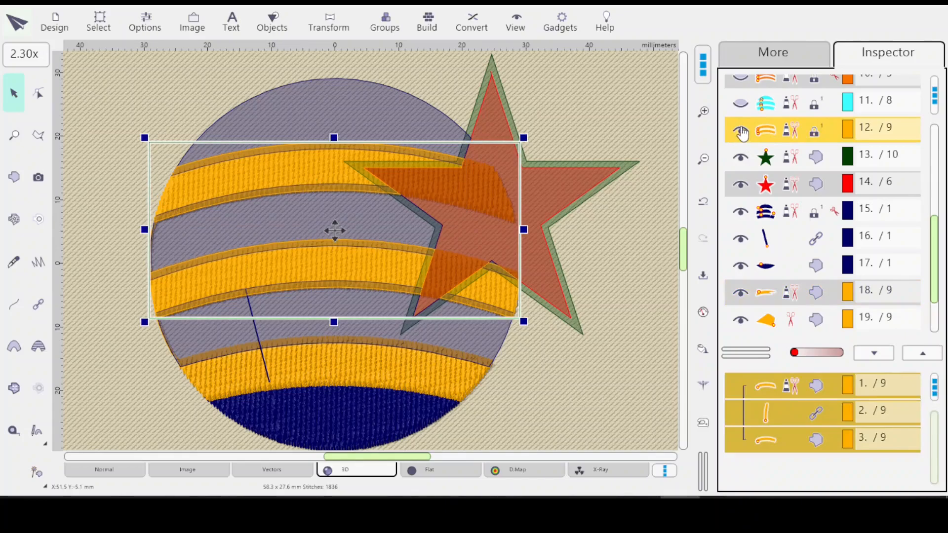
{"action": "left_click", "coordinate": [740, 131]}
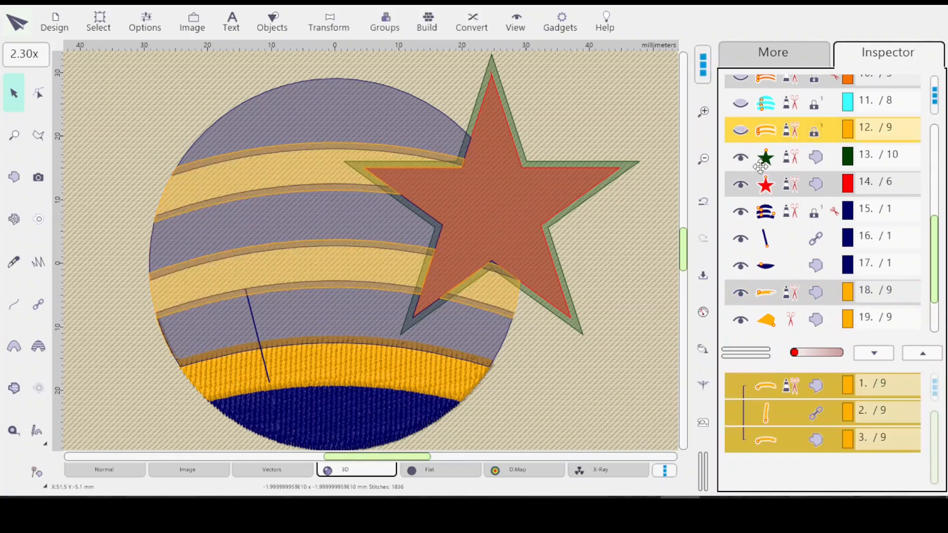
Recolour the cut orange stripe pieces, the bottom orange stripe and its connection to dark orange
{"action": "scroll", "coordinate": [934, 259], "scroll_direction": "down", "scroll_amount": 3}
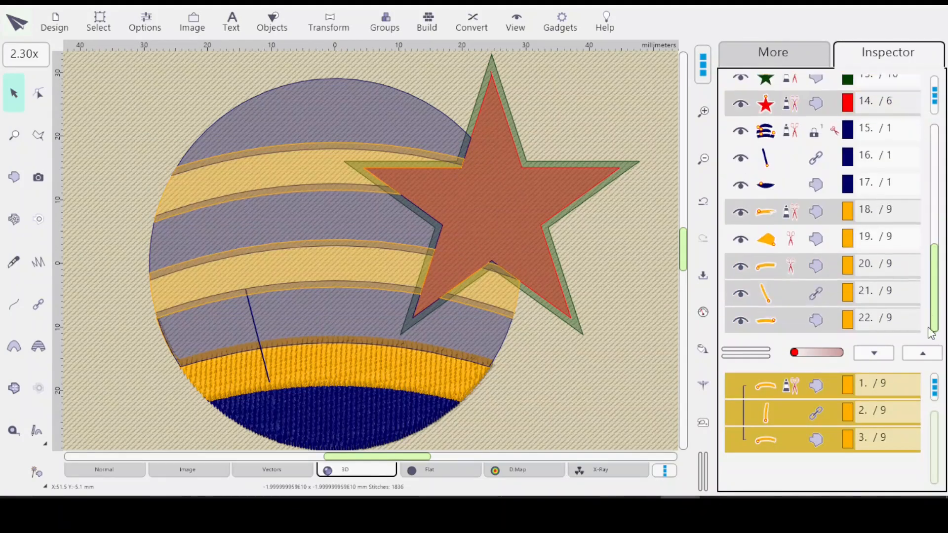
{"action": "left_click", "coordinate": [812, 217]}
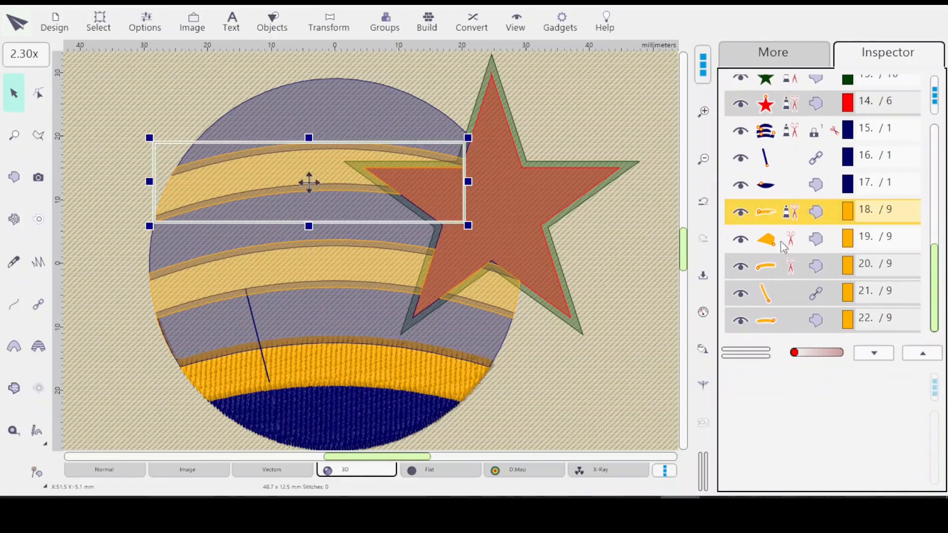
{"action": "left_click", "coordinate": [816, 325], "text": "shift"}
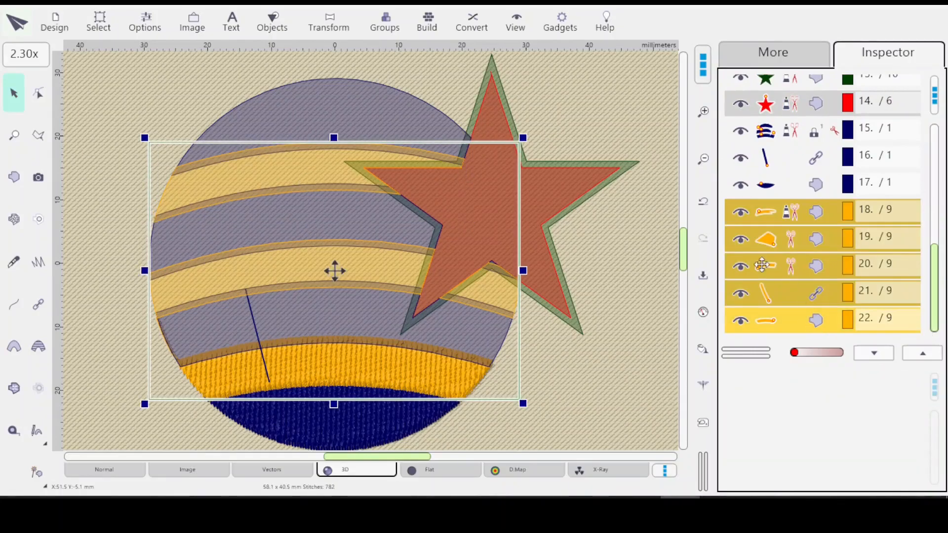
{"action": "left_click", "coordinate": [774, 52]}
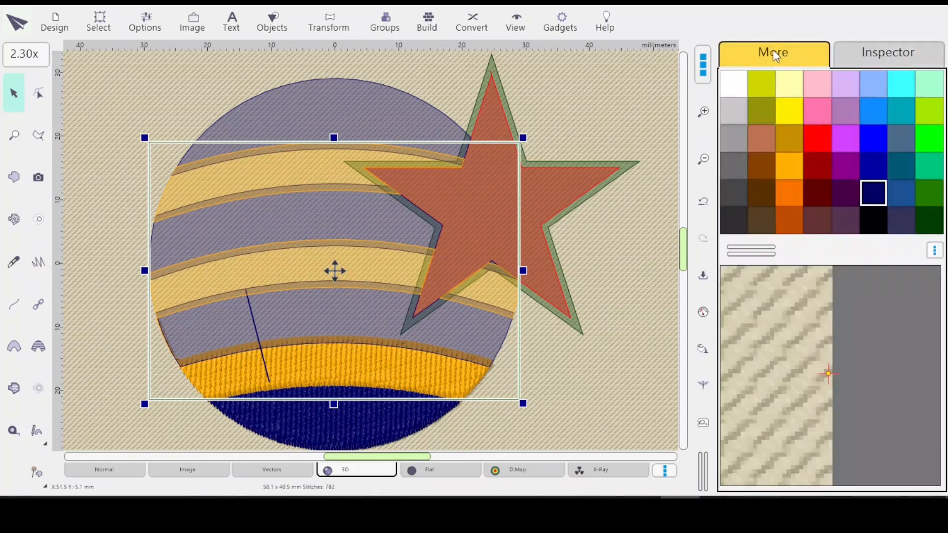
{"action": "left_click", "coordinate": [789, 221]}
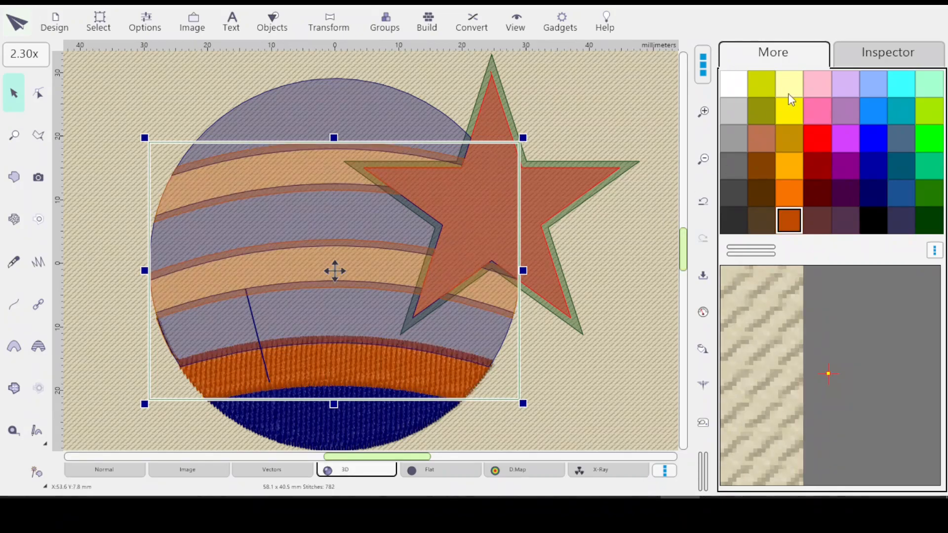
{"action": "left_click", "coordinate": [893, 54]}
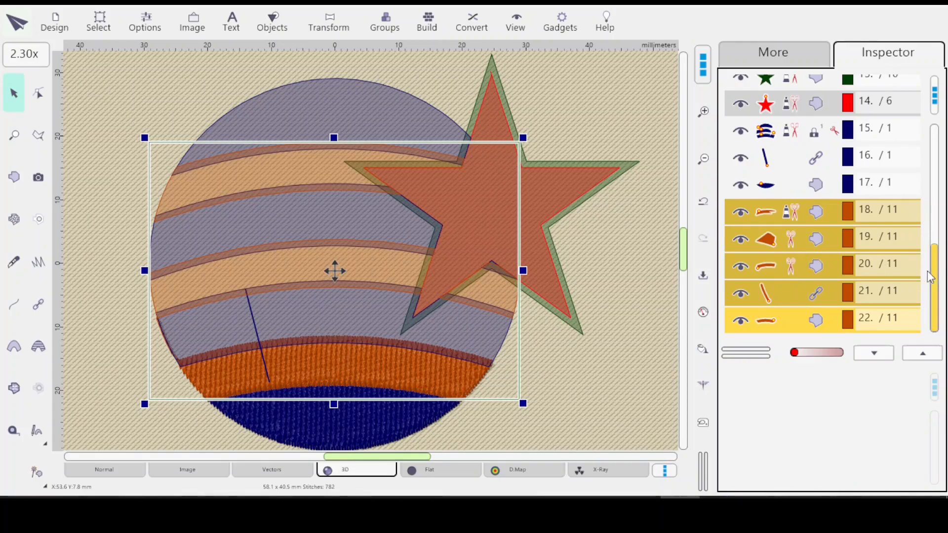
Ungroup the group of cut navy stripes into its separate sections
{"action": "left_click", "coordinate": [812, 142]}
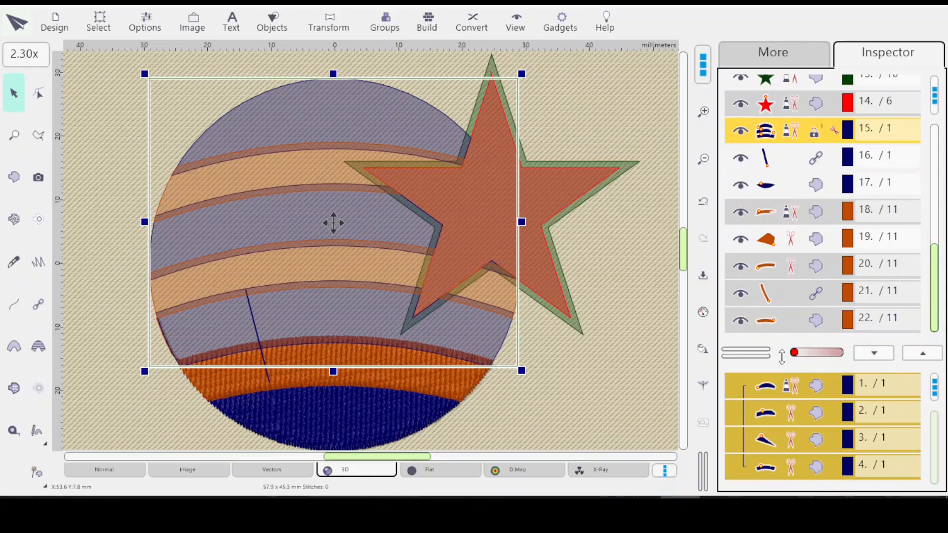
{"action": "right_click", "coordinate": [797, 133]}
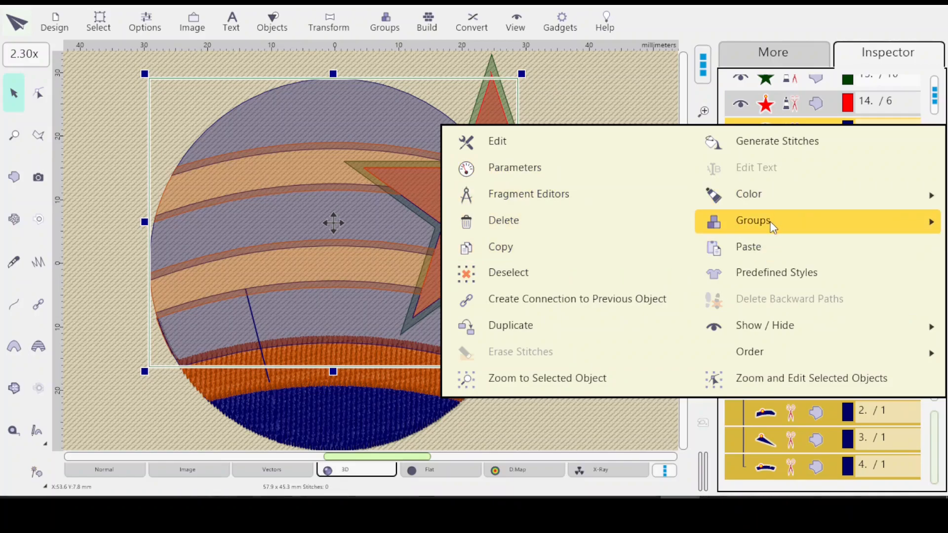
{"action": "mouse_move", "coordinate": [771, 221]}
{"action": "left_click", "coordinate": [895, 252]}
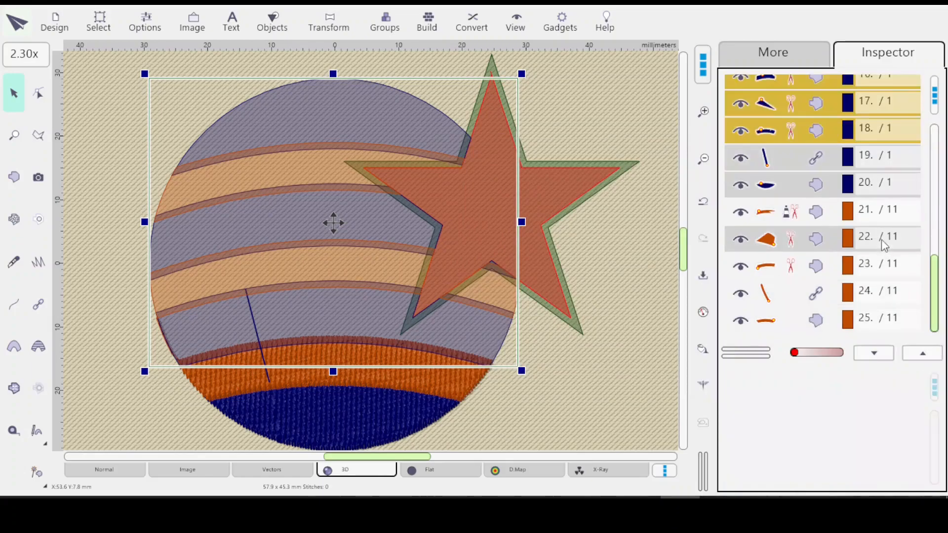
Edit the top navy section's nodes and place a stitch entry/exit point on the left-hand curve node of its lower edge
{"action": "left_click_drag", "start_coordinate": [933, 290], "coordinate": [937, 252]}
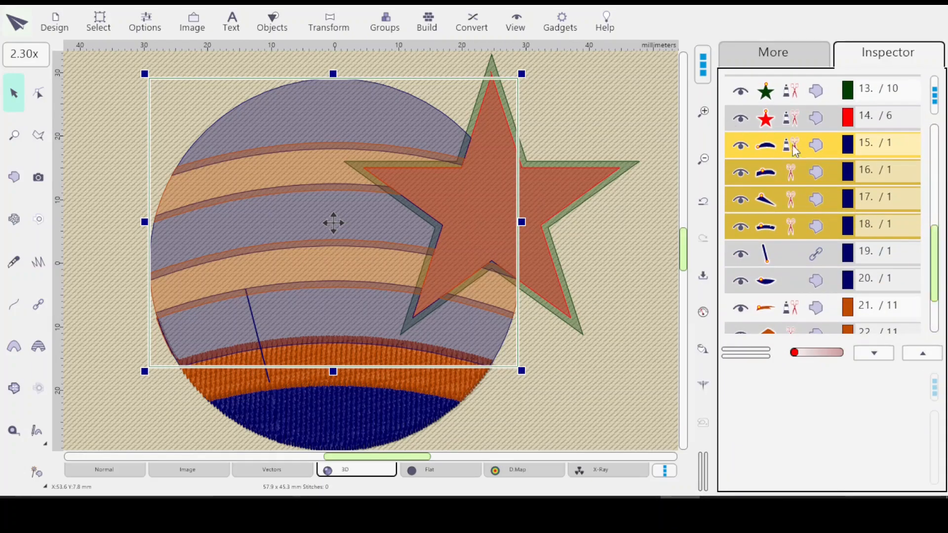
{"action": "left_click", "coordinate": [781, 153]}
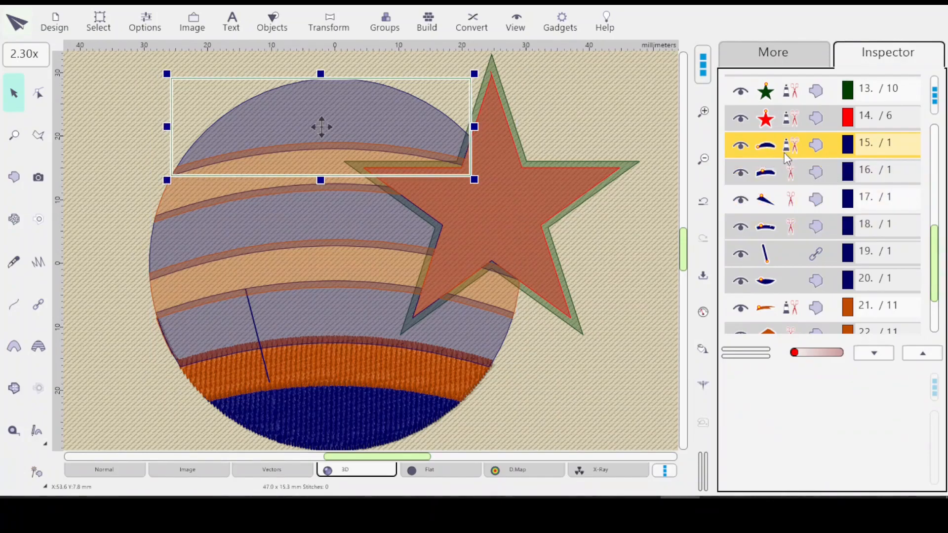
{"action": "left_click", "coordinate": [39, 99]}
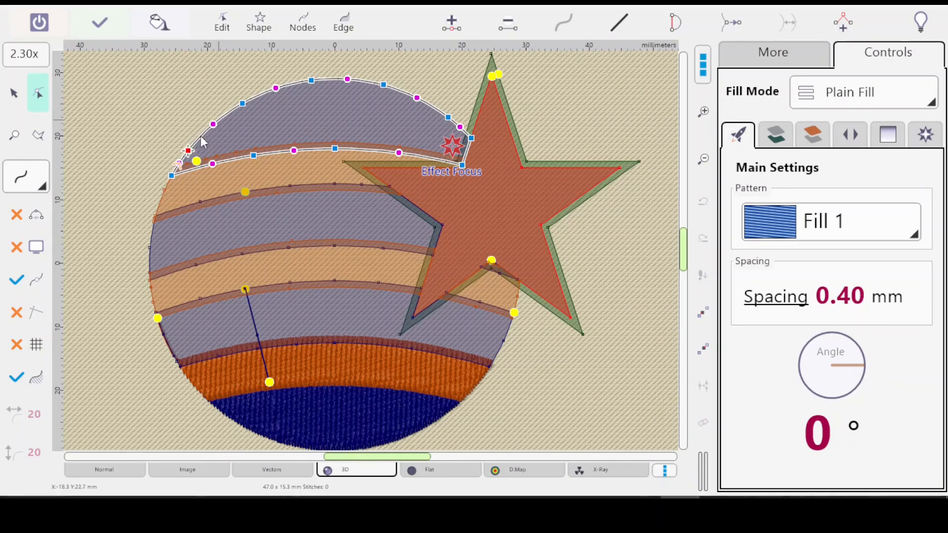
{"action": "left_click", "coordinate": [253, 156]}
{"action": "right_click", "coordinate": [253, 155]}
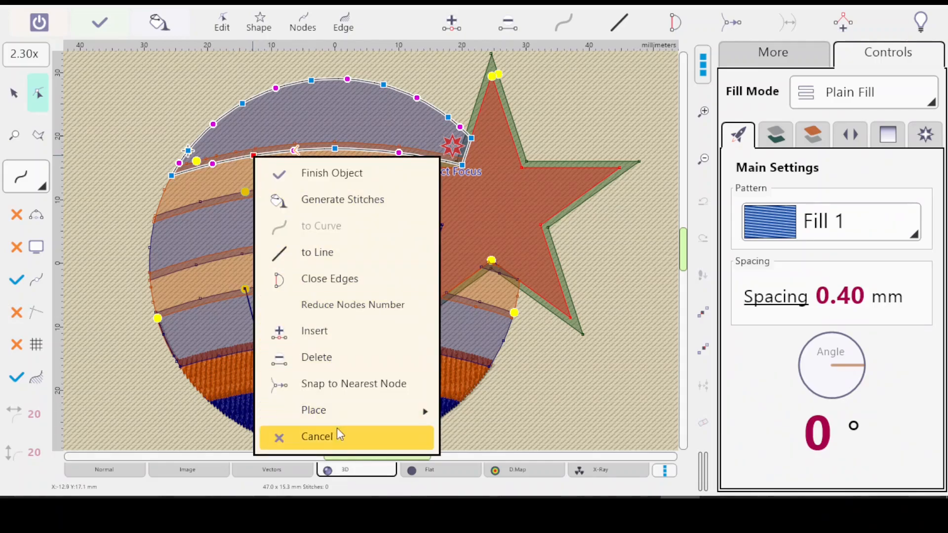
{"action": "mouse_move", "coordinate": [395, 410]}
{"action": "left_click", "coordinate": [503, 421]}
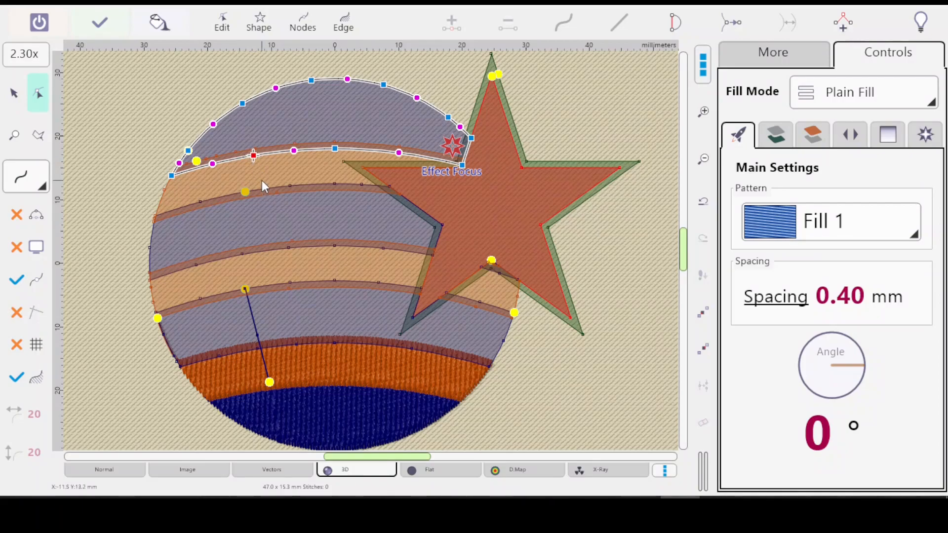
{"action": "left_click", "coordinate": [258, 138]}
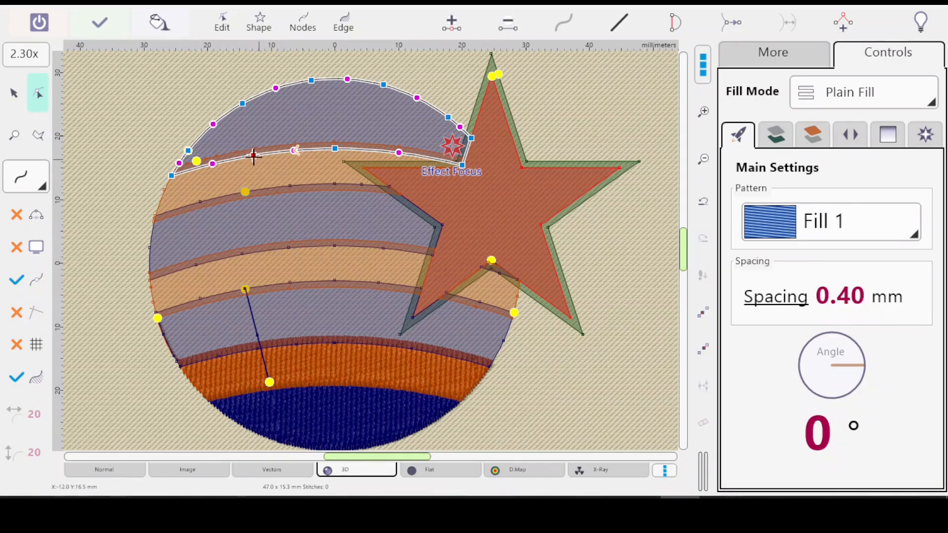
{"action": "left_click", "coordinate": [270, 176]}
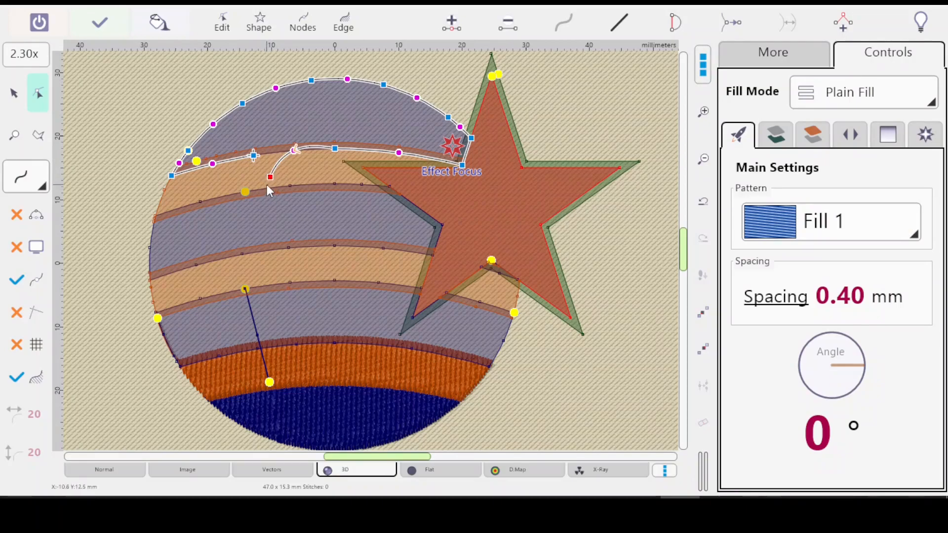
{"action": "key", "text": "ctrl+z"}
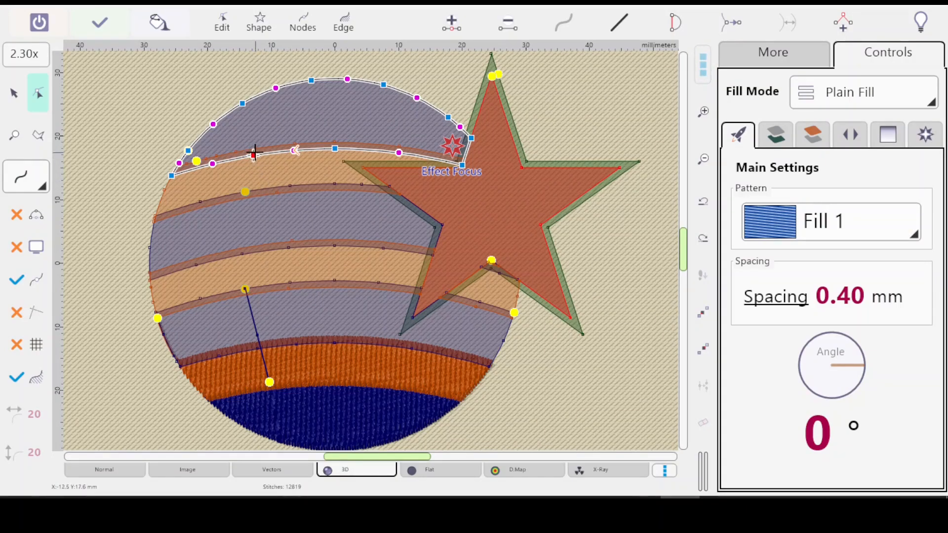
Finish the top navy section and place a stitch entry/exit point on the left-hand curve node of the second navy section's lower edge
{"action": "key", "text": "Return"}
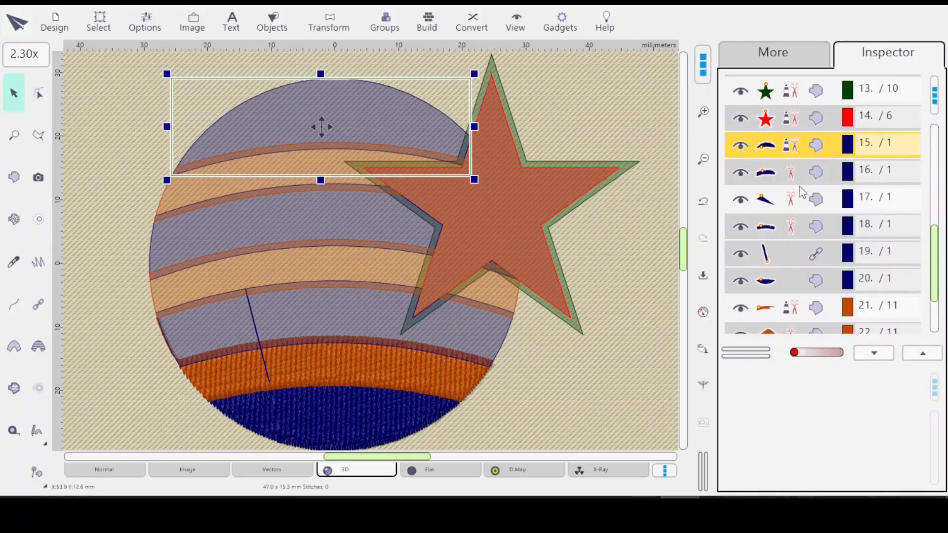
{"action": "left_click", "coordinate": [760, 170]}
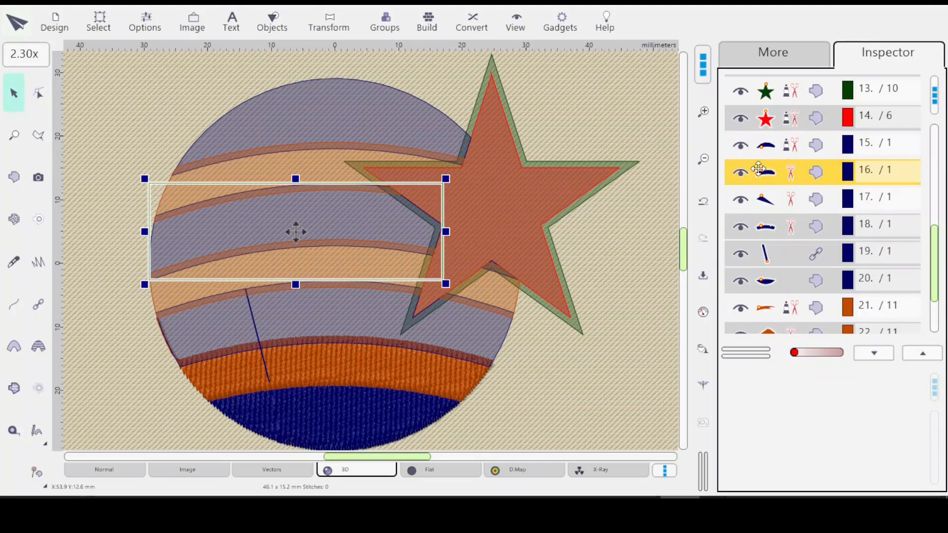
{"action": "left_click", "coordinate": [38, 93]}
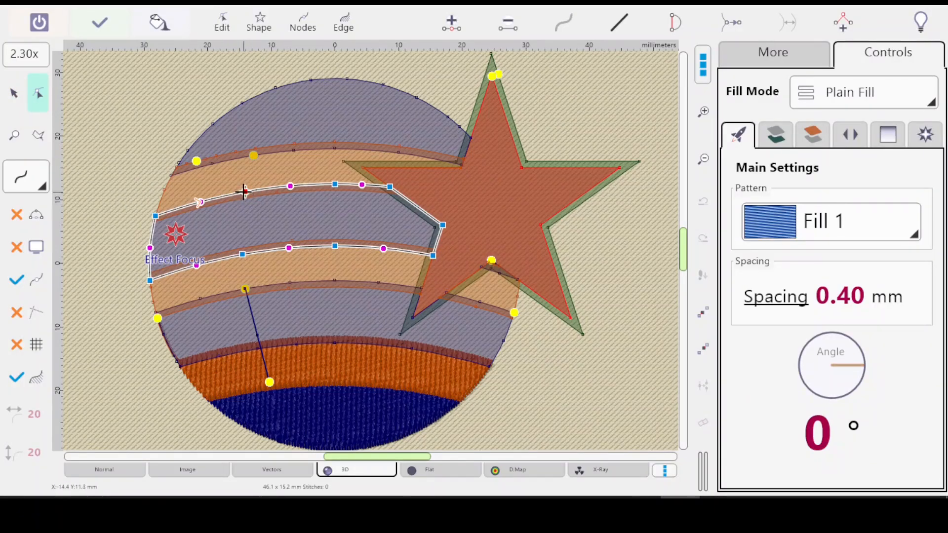
{"action": "right_click", "coordinate": [240, 254]}
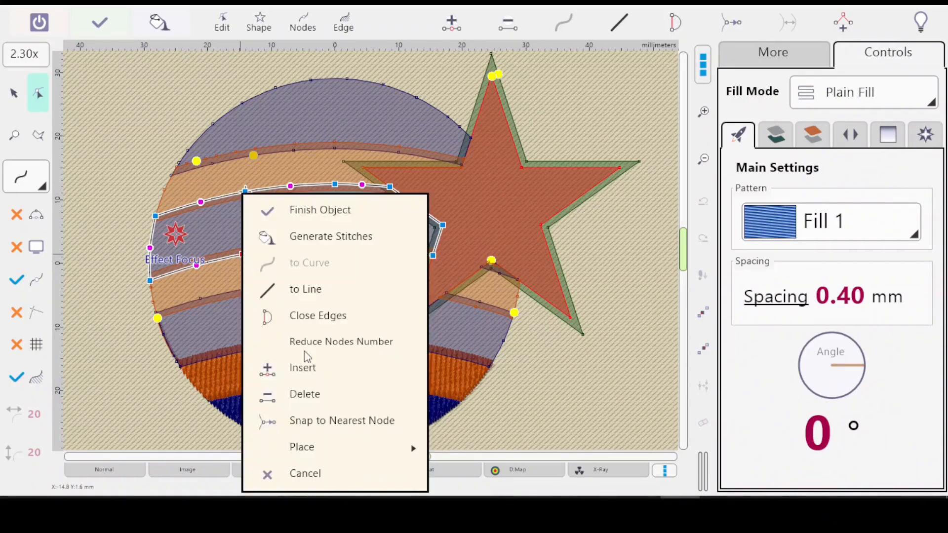
{"action": "mouse_move", "coordinate": [319, 449]}
{"action": "left_click", "coordinate": [478, 393]}
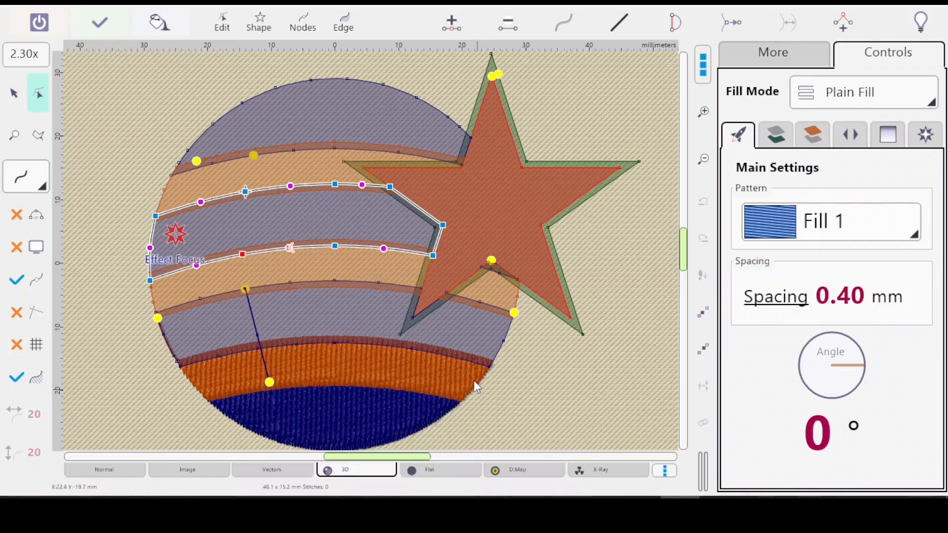
{"action": "key", "text": "Return"}
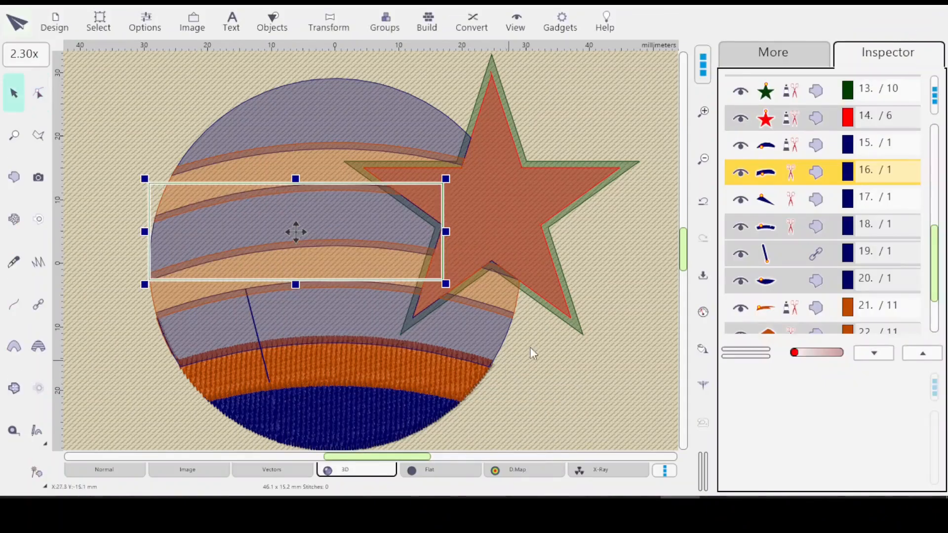
Create connections to the previous object for the second navy section and for the small navy triangle beneath the star
{"action": "right_click", "coordinate": [786, 176]}
{"action": "left_click", "coordinate": [557, 337]}
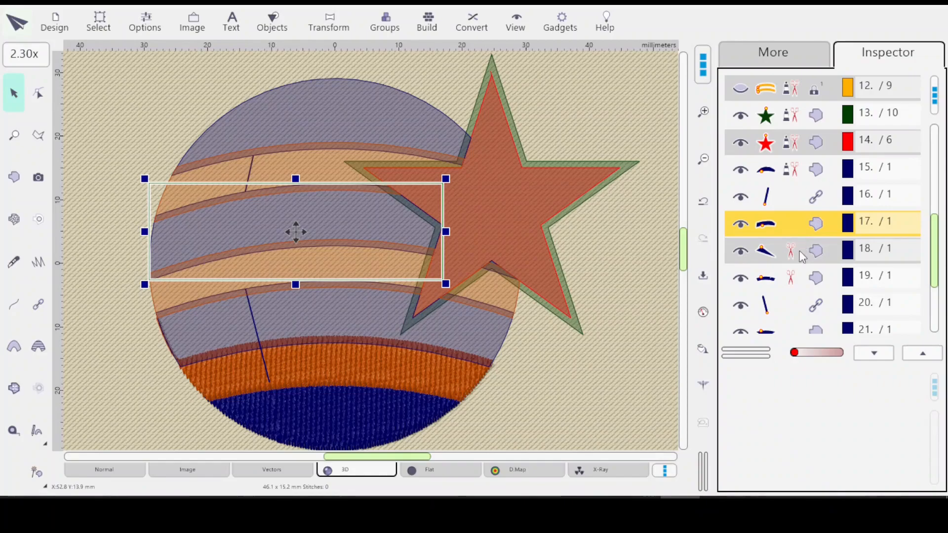
{"action": "left_click", "coordinate": [783, 260]}
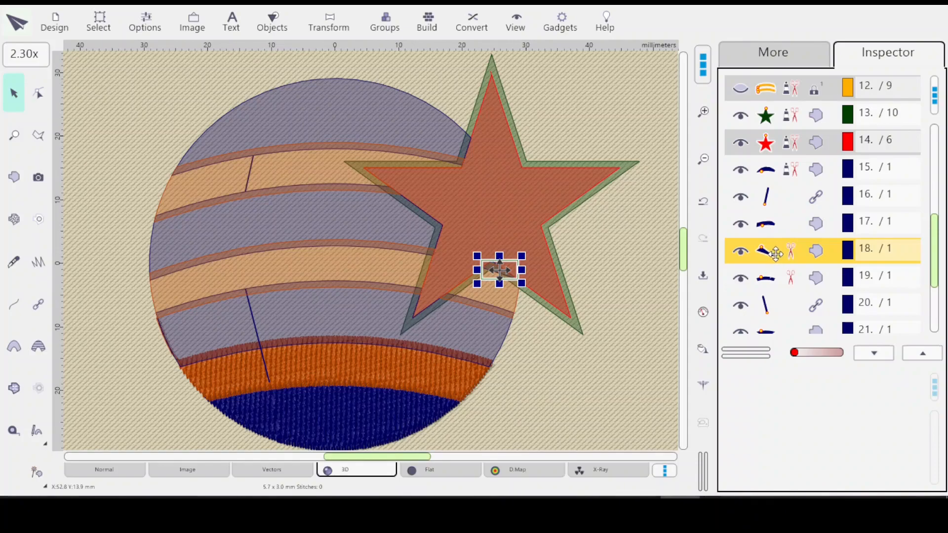
{"action": "right_click", "coordinate": [784, 256]}
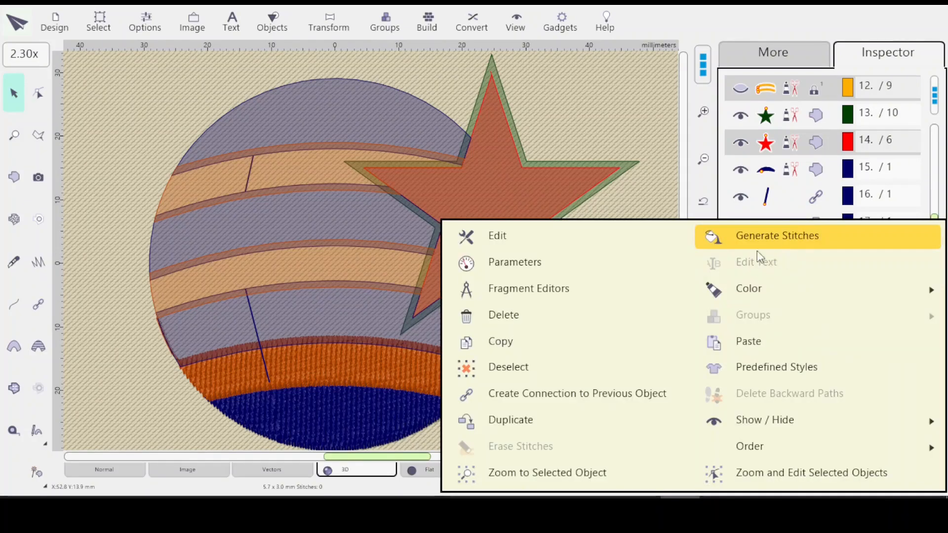
{"action": "left_click", "coordinate": [576, 408]}
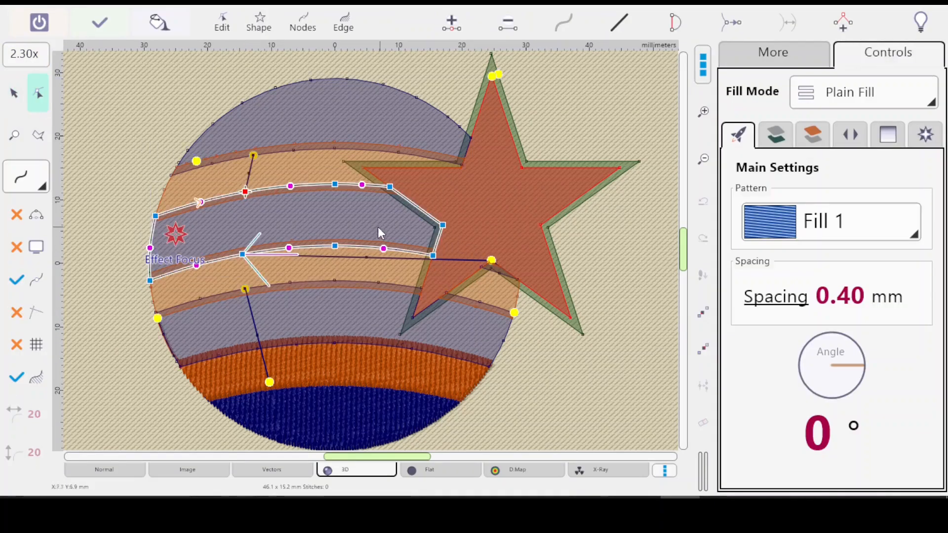
Place the second navy section's fill end point on its lower right-hand corner node beneath the star and finish the section
{"action": "left_click", "coordinate": [433, 256]}
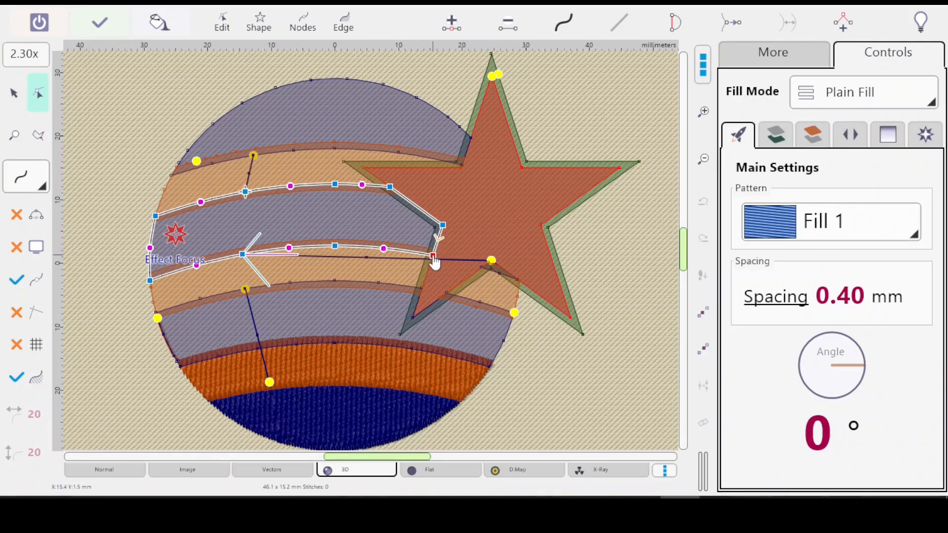
{"action": "right_click", "coordinate": [434, 262]}
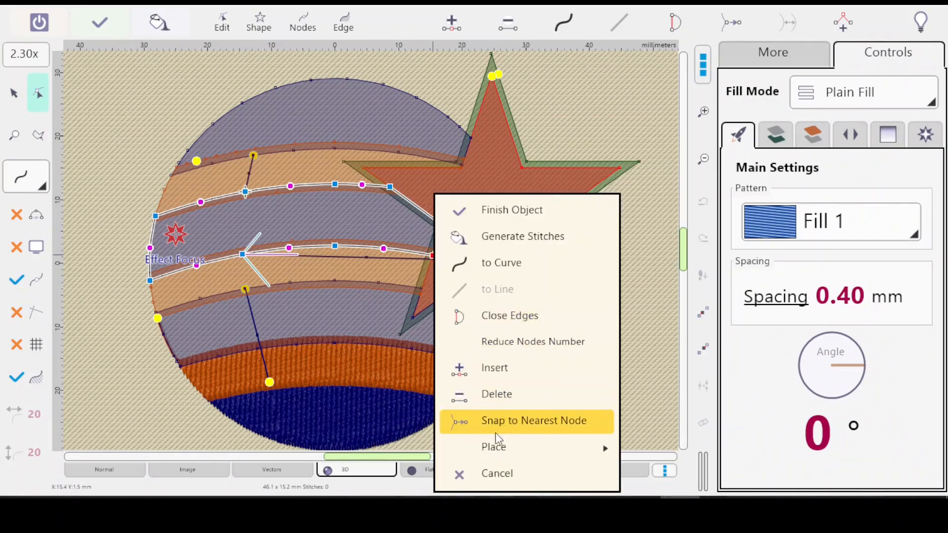
{"action": "mouse_move", "coordinate": [528, 449]}
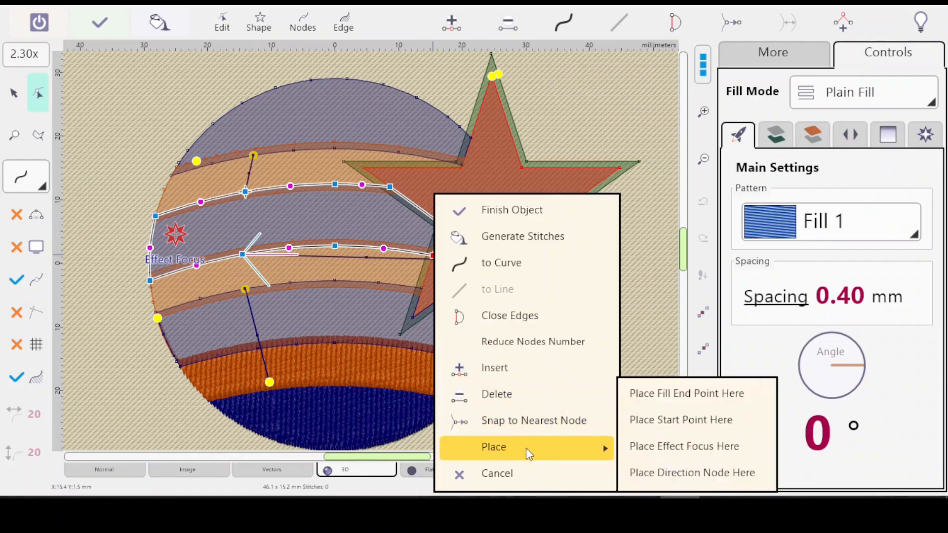
{"action": "left_click", "coordinate": [660, 395]}
{"action": "key", "text": "Return"}
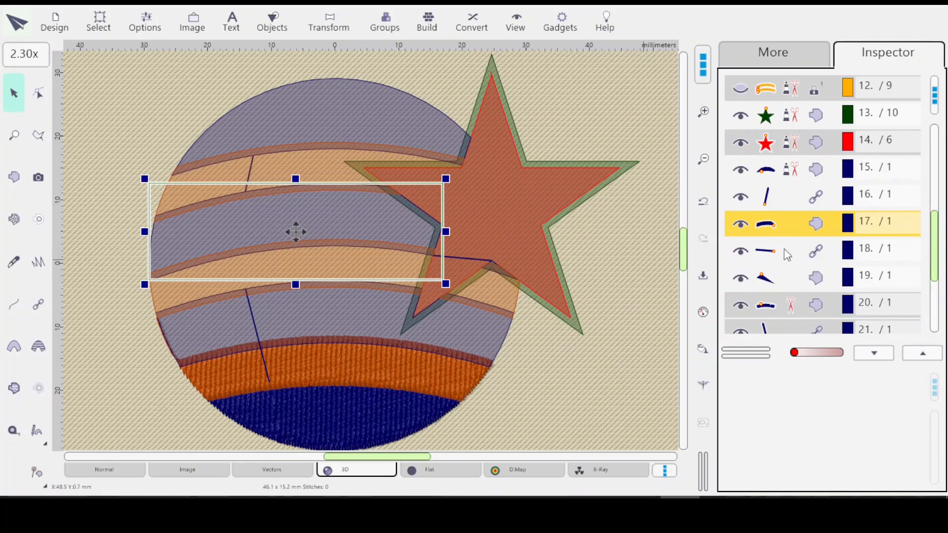
Edit the small navy triangle's nodes, place its fill end point on the left-hand corner node, and finish the object
{"action": "left_click", "coordinate": [791, 277]}
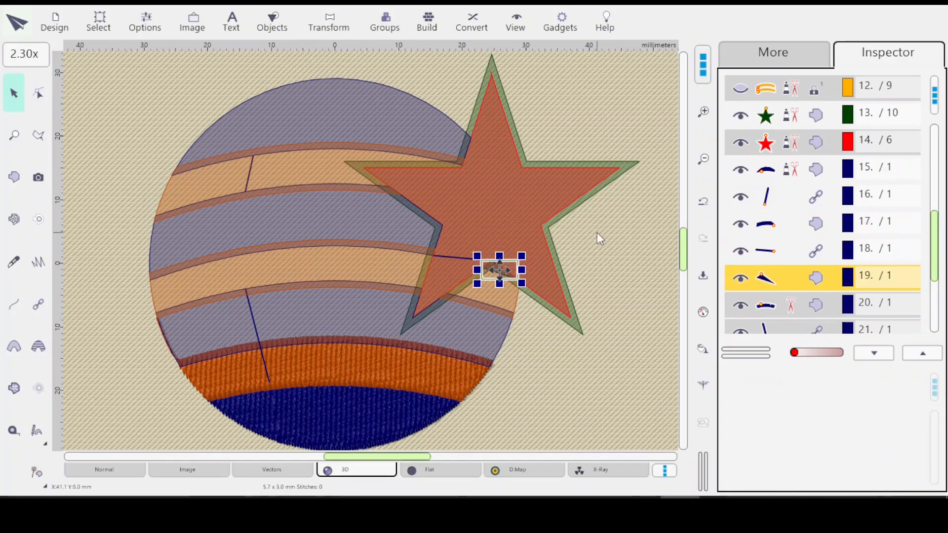
{"action": "left_click", "coordinate": [38, 93]}
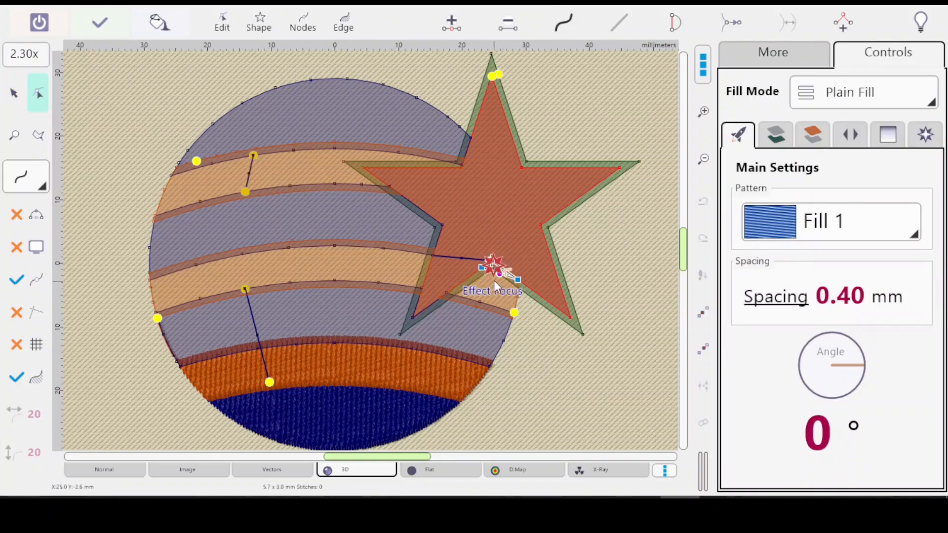
{"action": "scroll", "coordinate": [494, 289], "scroll_direction": "up", "scroll_amount": 3}
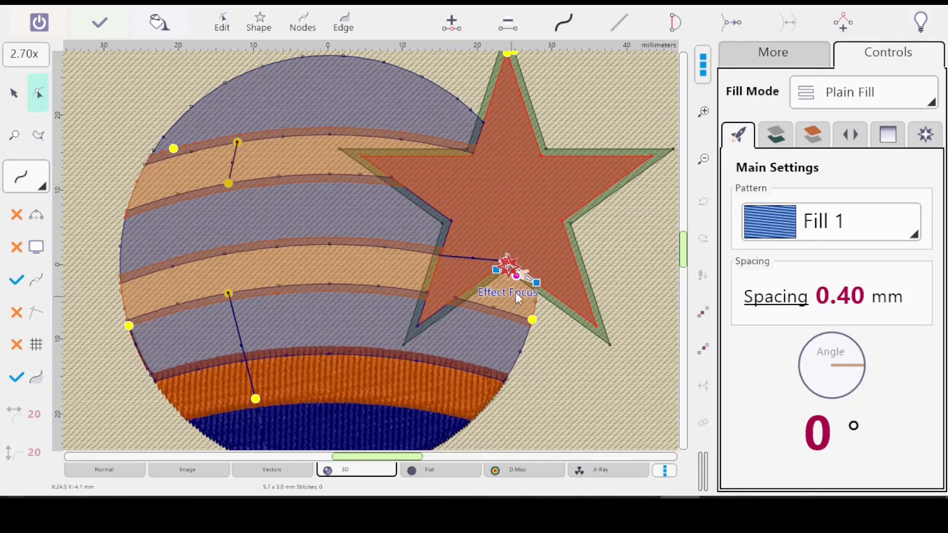
{"action": "scroll", "coordinate": [517, 297], "scroll_direction": "up", "scroll_amount": 3}
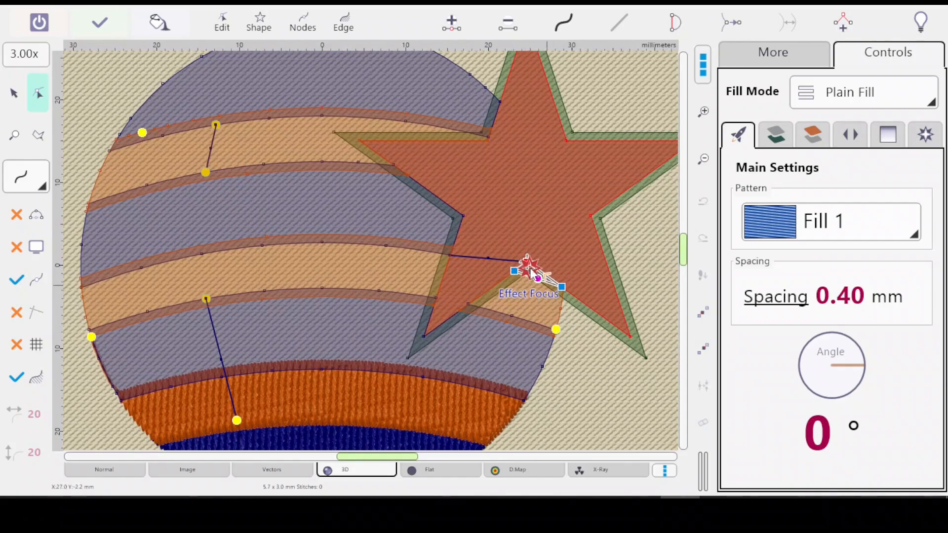
{"action": "left_click", "coordinate": [513, 271]}
{"action": "left_click", "coordinate": [14, 134]}
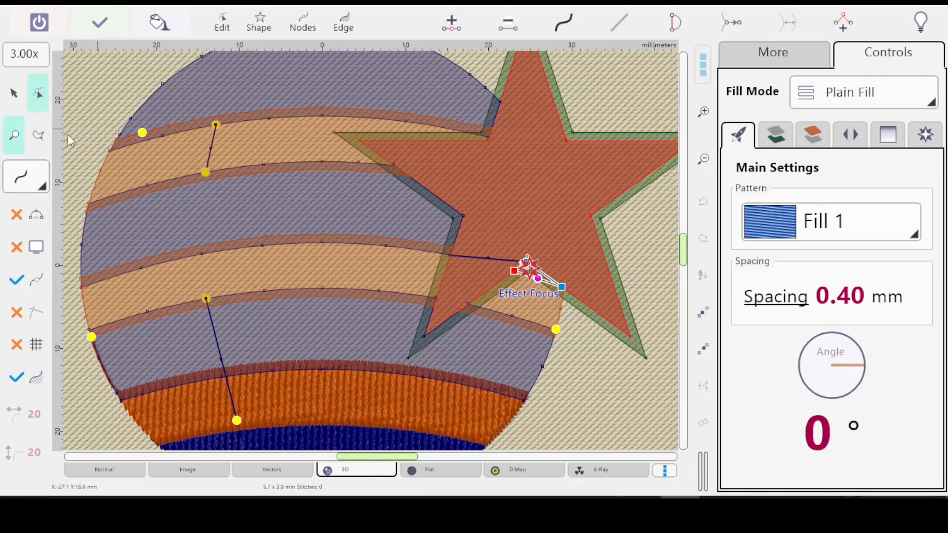
{"action": "left_click_drag", "start_coordinate": [491, 241], "coordinate": [581, 327]}
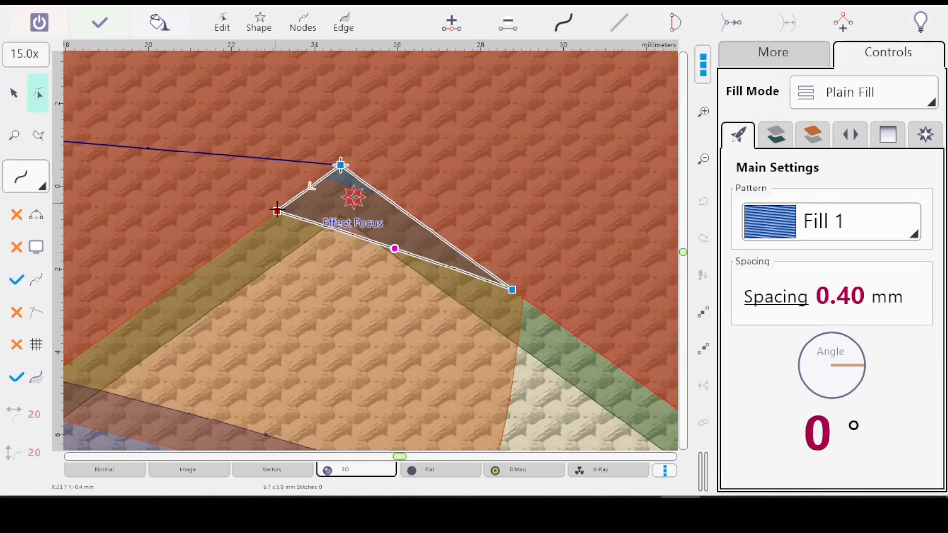
{"action": "right_click", "coordinate": [276, 209]}
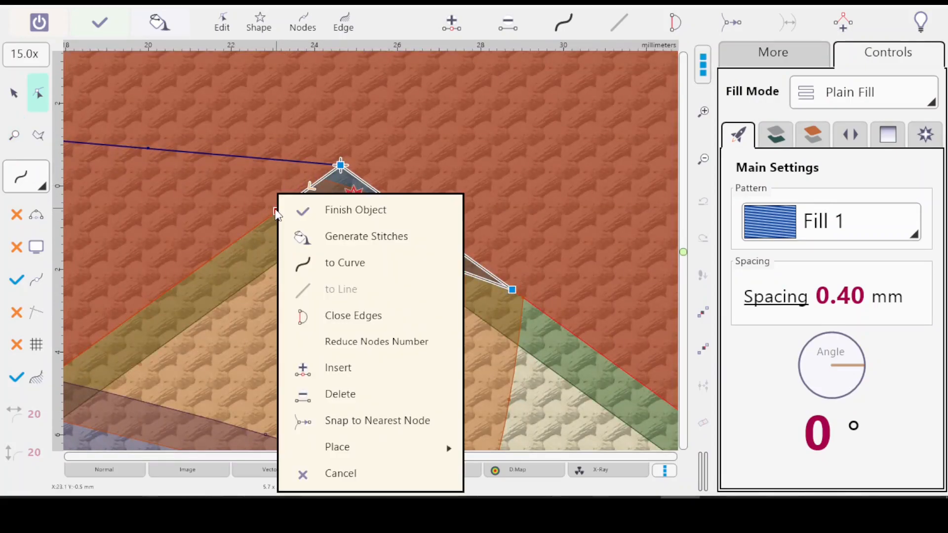
{"action": "mouse_move", "coordinate": [416, 453]}
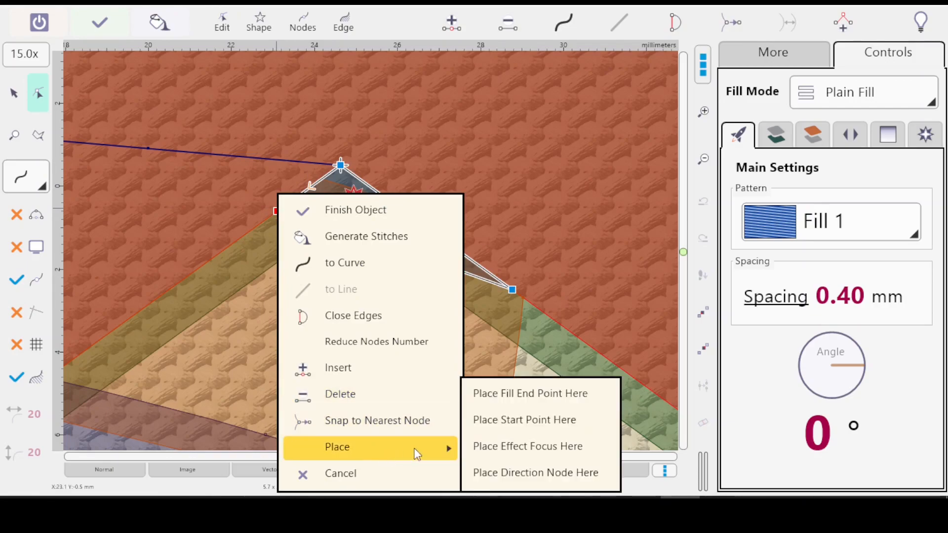
{"action": "left_click", "coordinate": [522, 392]}
{"action": "key", "text": "Return"}
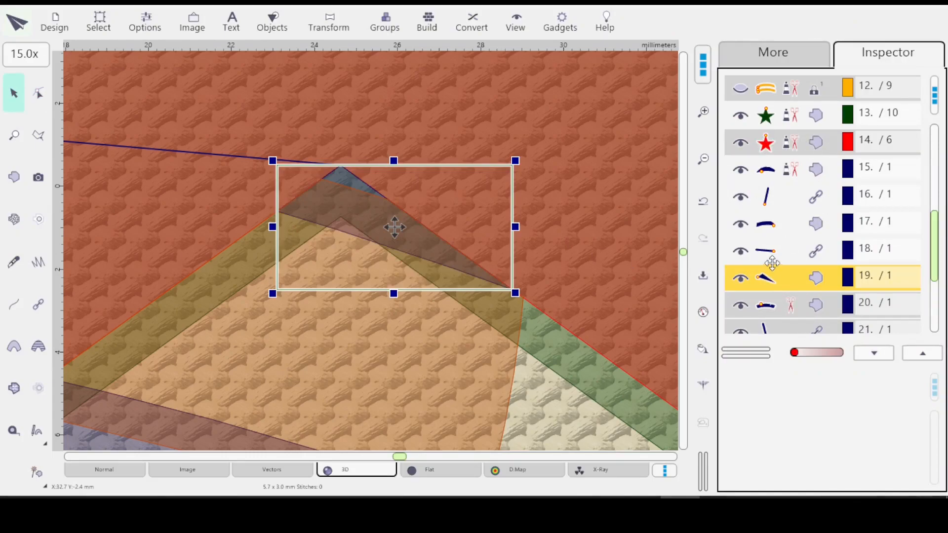
Check the sewing order of the second navy section, its connection and the small navy triangle against the whole design
{"action": "key", "text": "minus"}
{"action": "key", "text": "minus"}
{"action": "key", "text": "minus"}
{"action": "key", "text": "minus"}
{"action": "key", "text": "minus"}
{"action": "key", "text": "minus"}
{"action": "key", "text": "minus"}
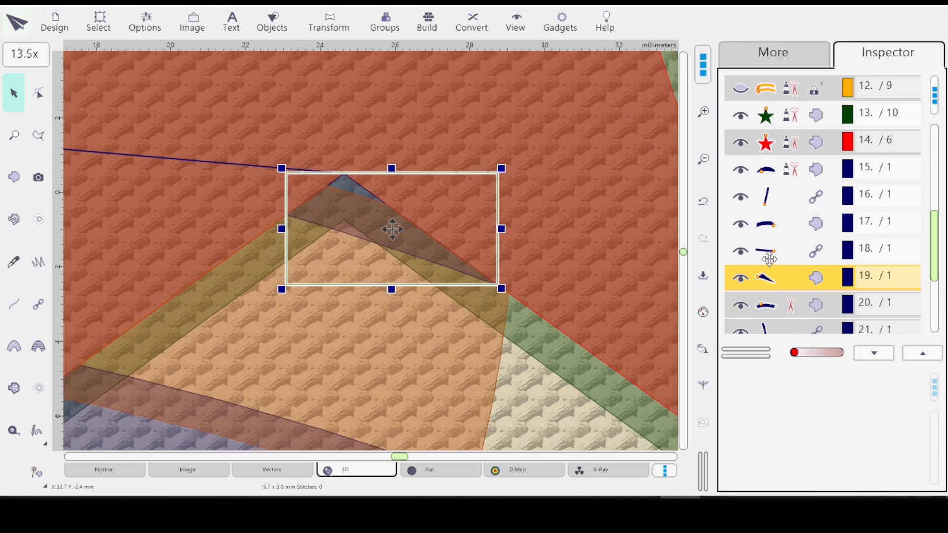
{"action": "key", "text": "minus"}
{"action": "key", "text": "minus"}
{"action": "key", "text": "minus"}
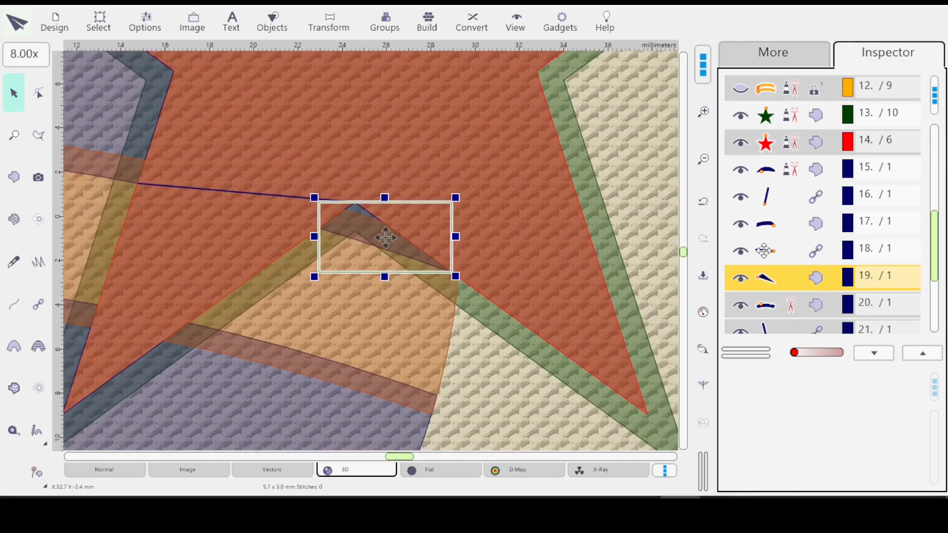
{"action": "key", "text": "minus"}
{"action": "key", "text": "minus"}
{"action": "key", "text": "minus"}
{"action": "key", "text": "minus"}
{"action": "key", "text": "minus"}
{"action": "key", "text": "minus"}
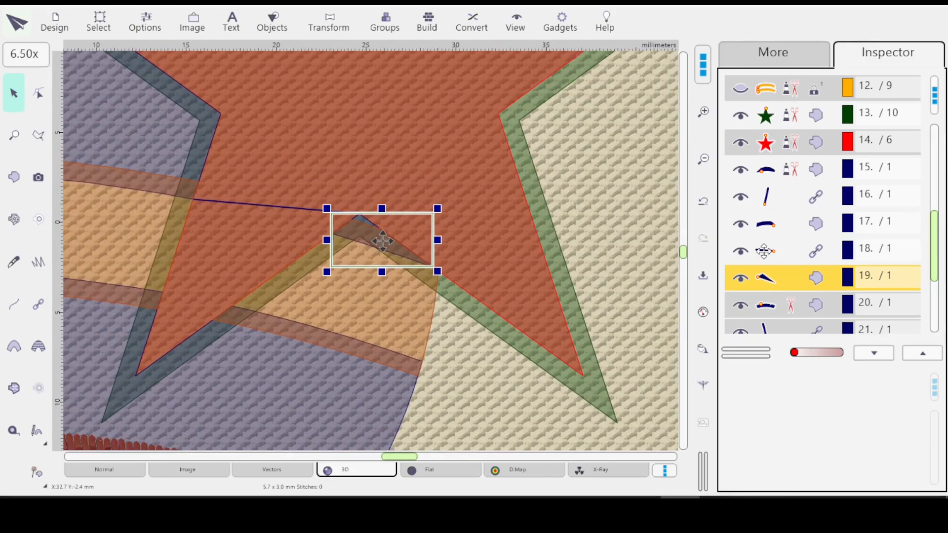
{"action": "key", "text": "minus"}
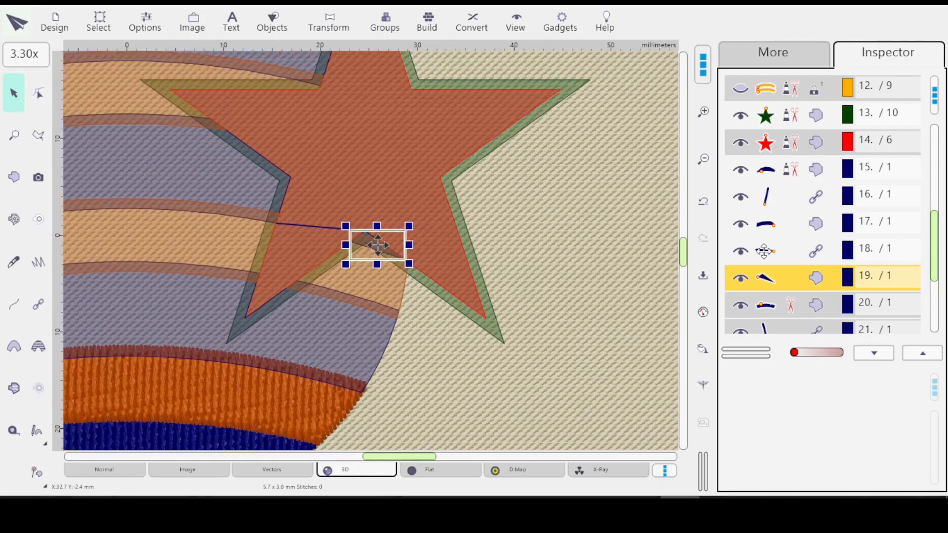
{"action": "key", "text": "minus"}
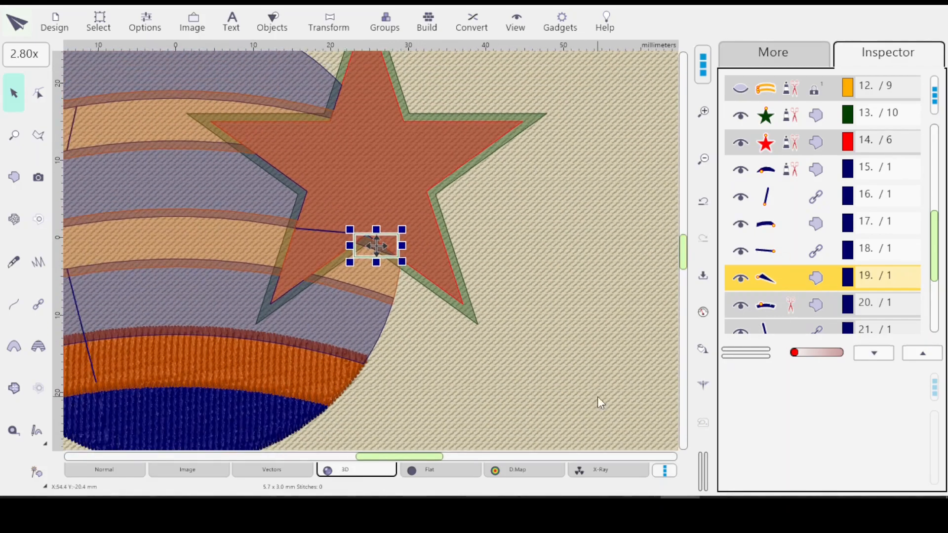
{"action": "left_click_drag", "start_coordinate": [406, 383], "coordinate": [542, 332]}
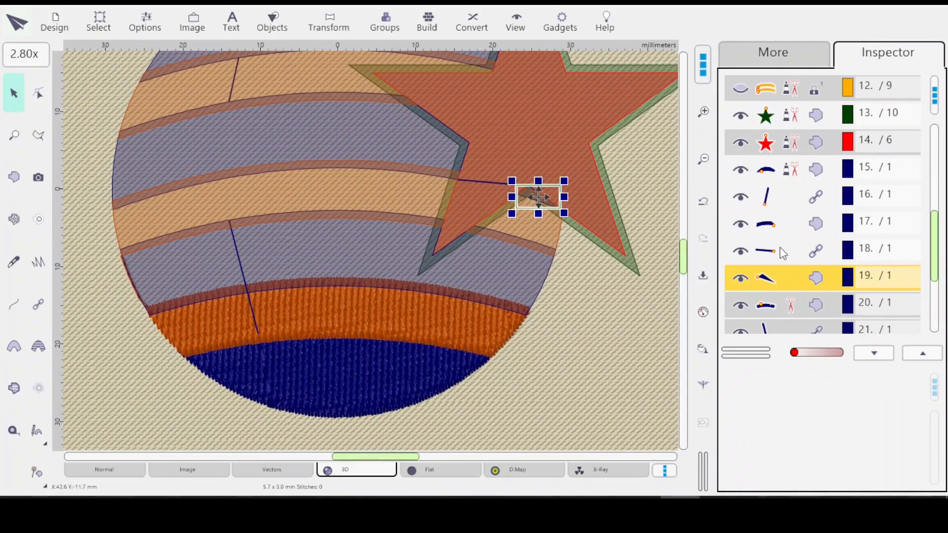
{"action": "left_click", "coordinate": [813, 228]}
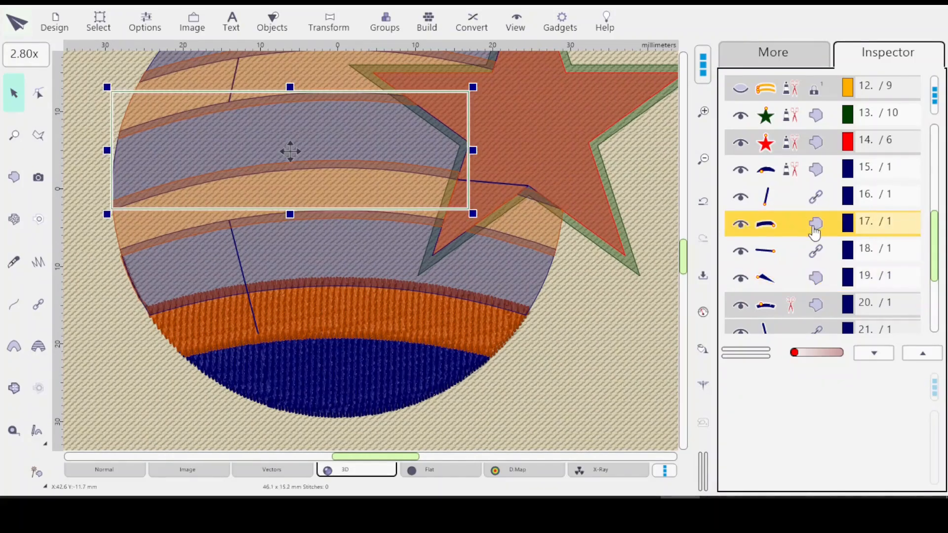
{"action": "left_click", "coordinate": [816, 261]}
{"action": "left_click", "coordinate": [804, 282]}
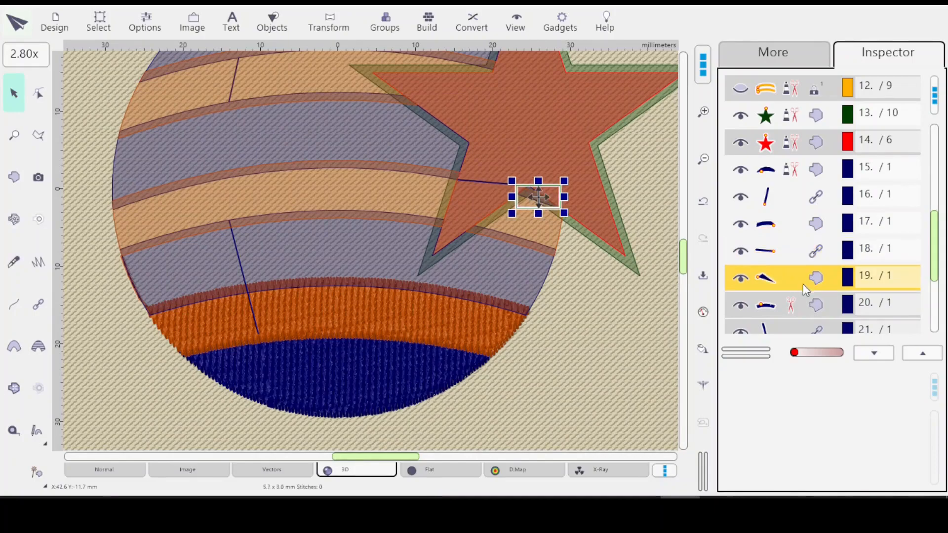
Insert a node on the third navy section's upper edge, right of the star's notch, and place the start point there
{"action": "left_click", "coordinate": [817, 305]}
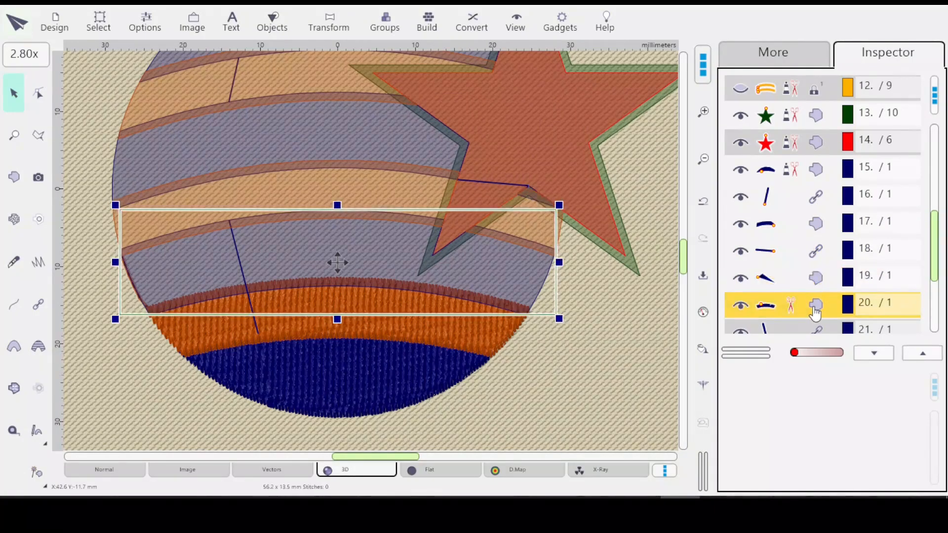
{"action": "scroll", "coordinate": [930, 246], "scroll_direction": "down", "scroll_amount": 3}
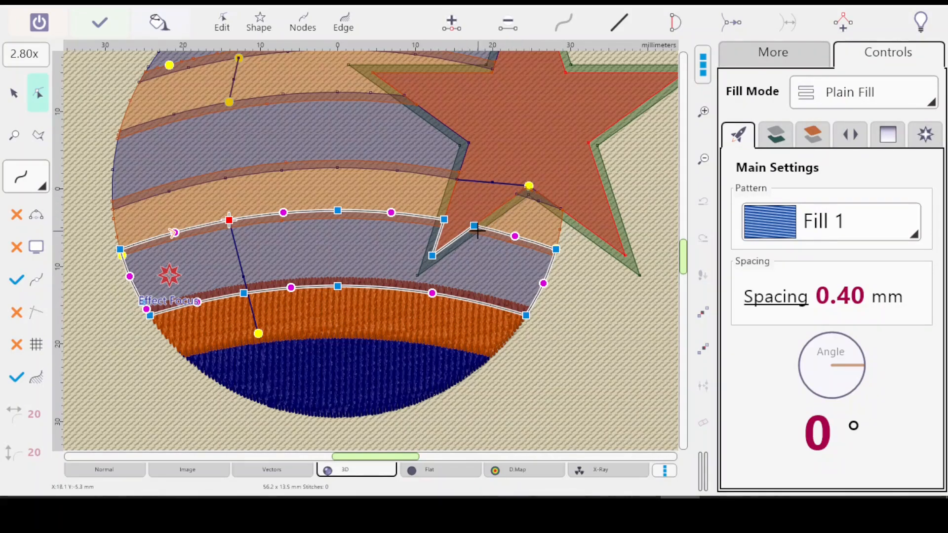
{"action": "left_click", "coordinate": [515, 236]}
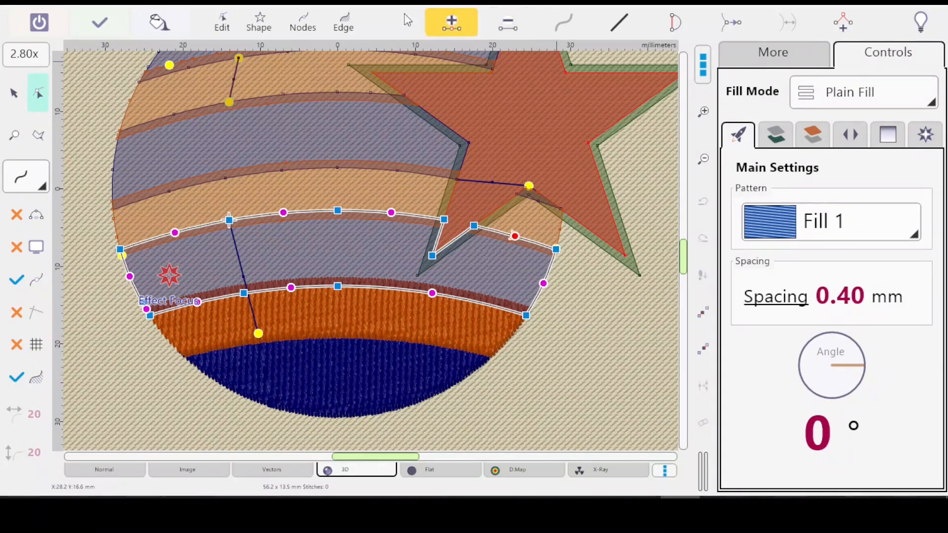
{"action": "right_click", "coordinate": [509, 238]}
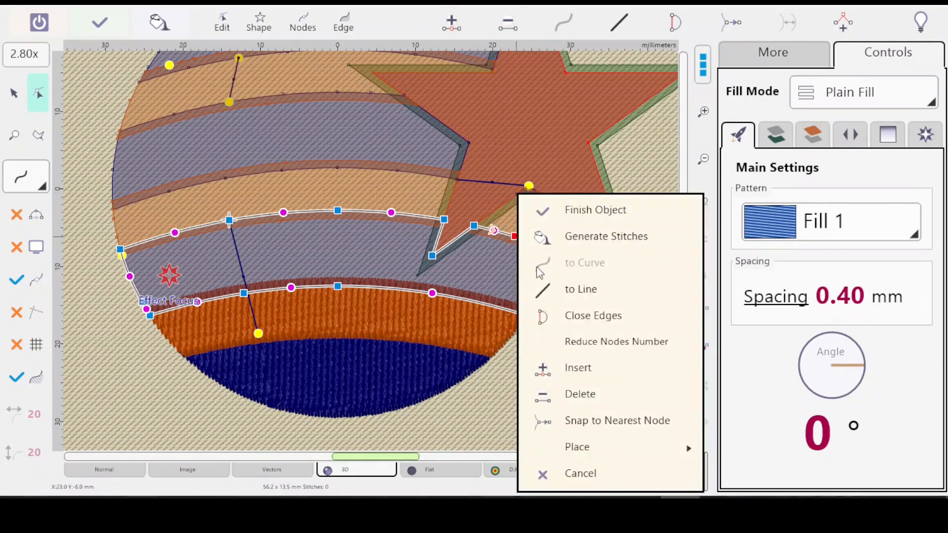
{"action": "mouse_move", "coordinate": [683, 446]}
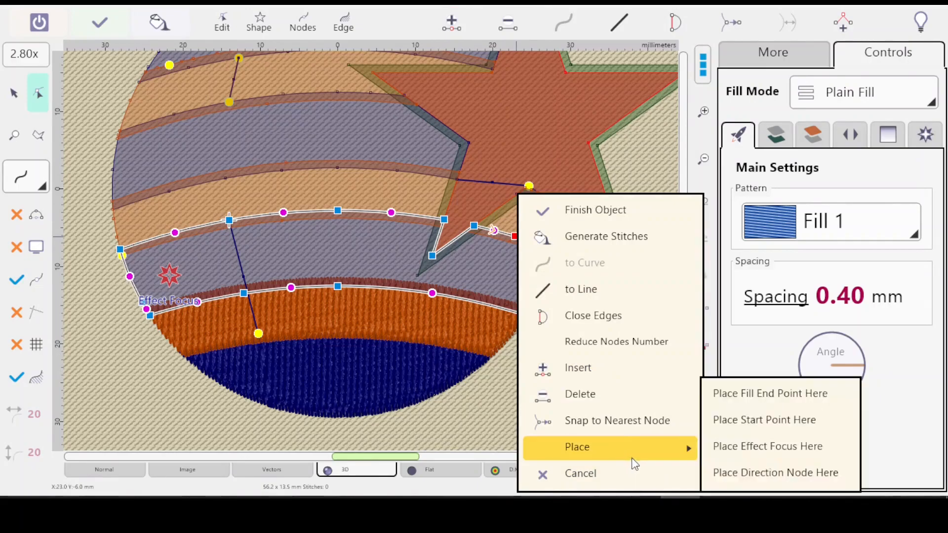
{"action": "left_click", "coordinate": [751, 420]}
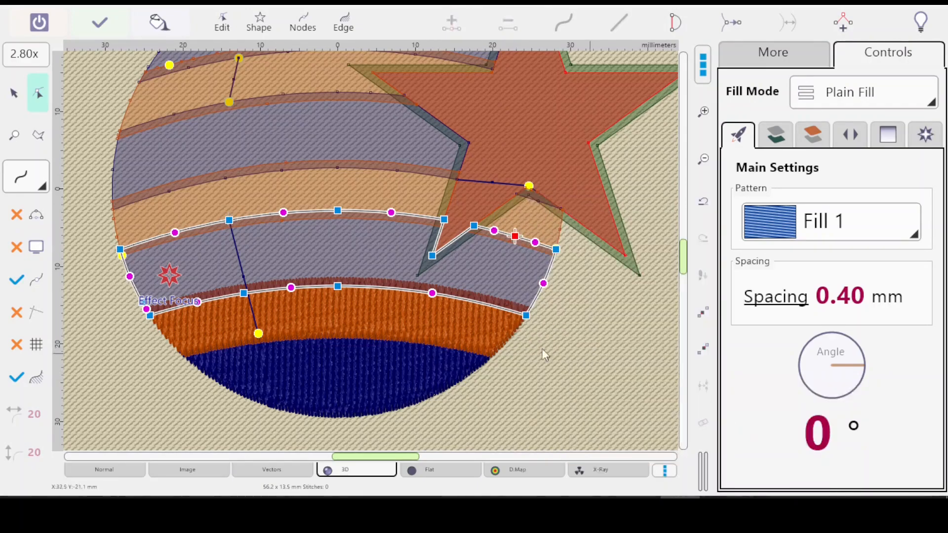
Place the third navy section's fill end point on its lower edge's left-hand curve node, finish it, and select the connection below
{"action": "right_click", "coordinate": [244, 292]}
{"action": "mouse_move", "coordinate": [325, 445]}
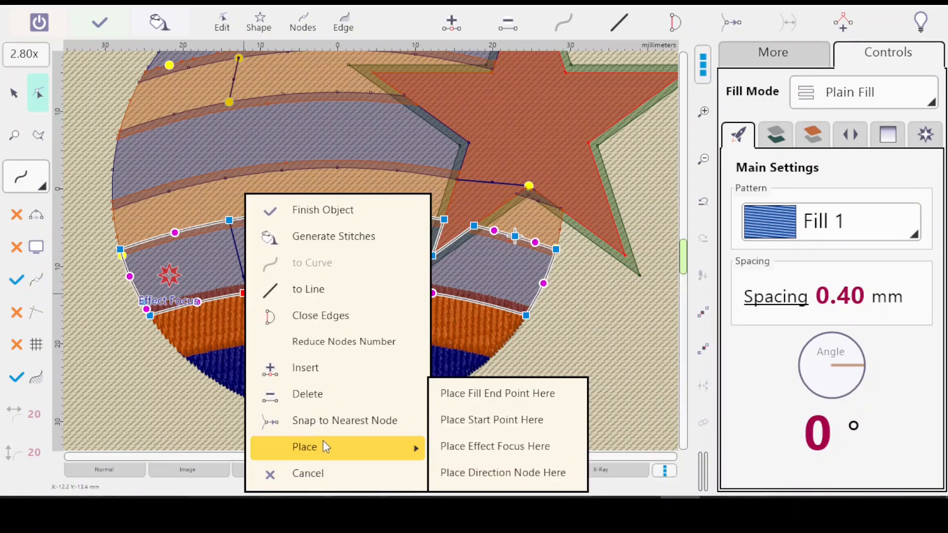
{"action": "left_click", "coordinate": [482, 393]}
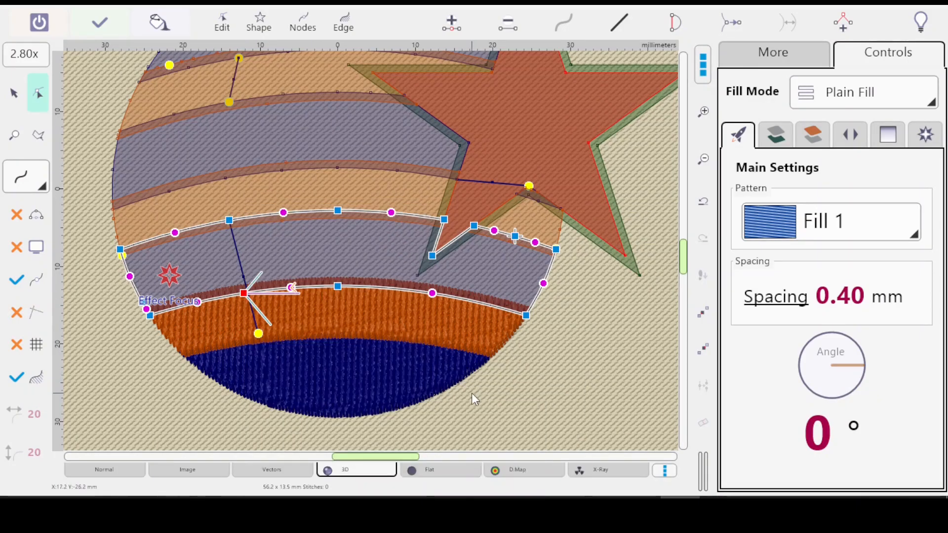
{"action": "key", "text": "Return"}
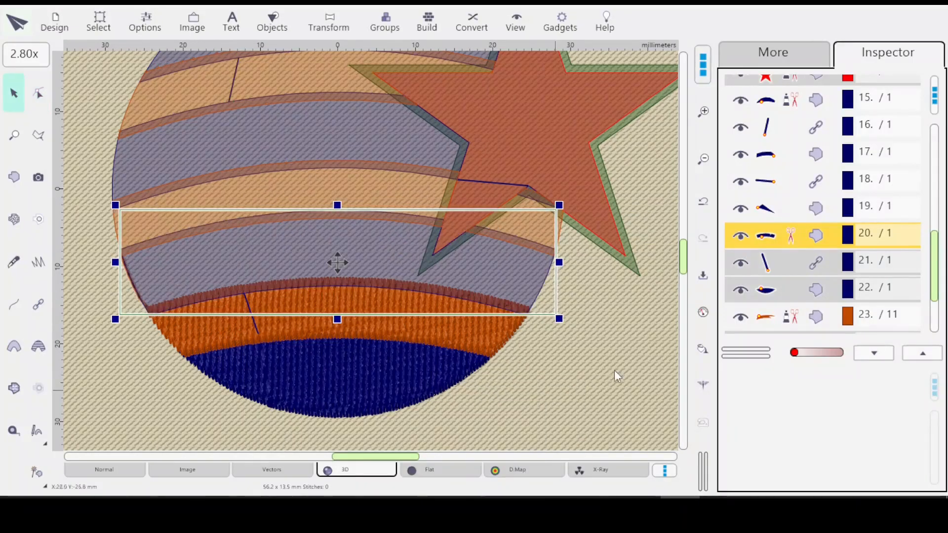
{"action": "left_click", "coordinate": [796, 260]}
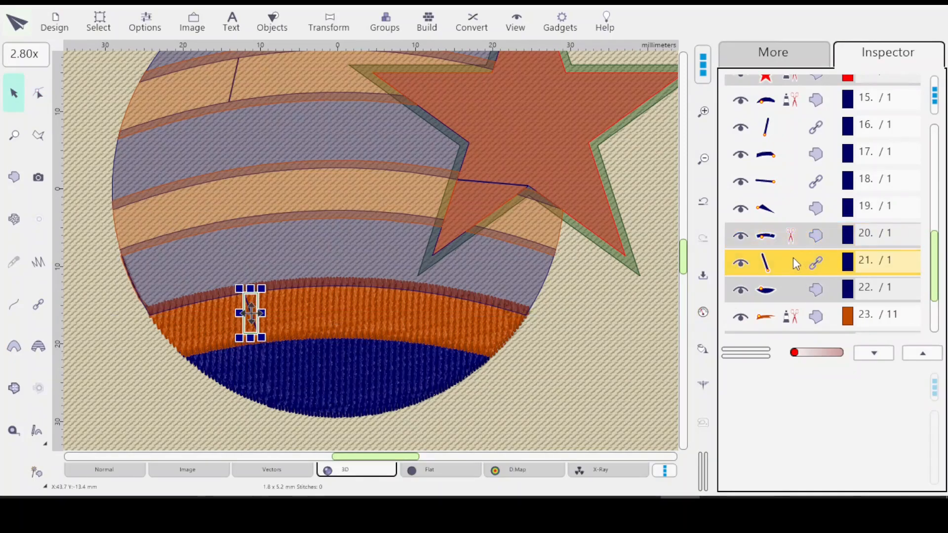
Edit the bottom navy section's nodes where the connection from the section above meets its upper edge, and finish the object
{"action": "left_click", "coordinate": [791, 291]}
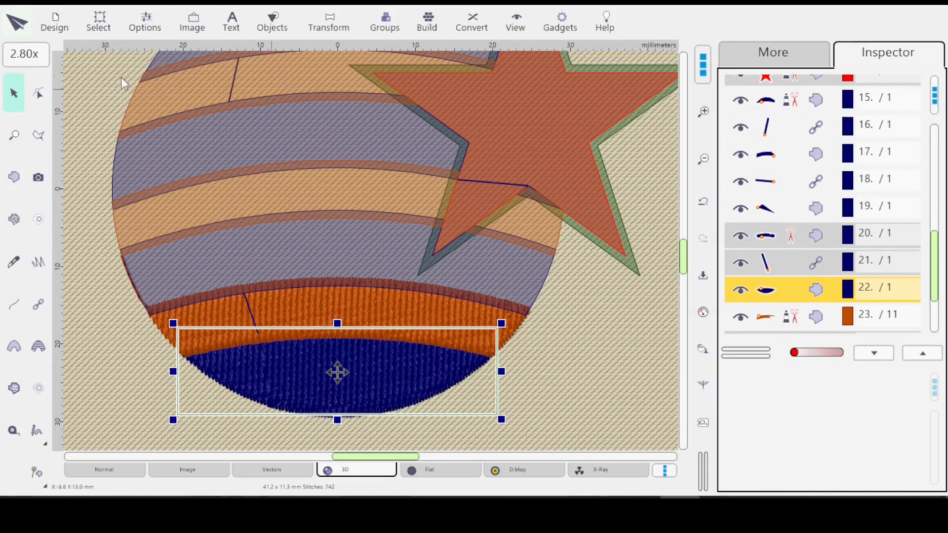
{"action": "left_click", "coordinate": [38, 101]}
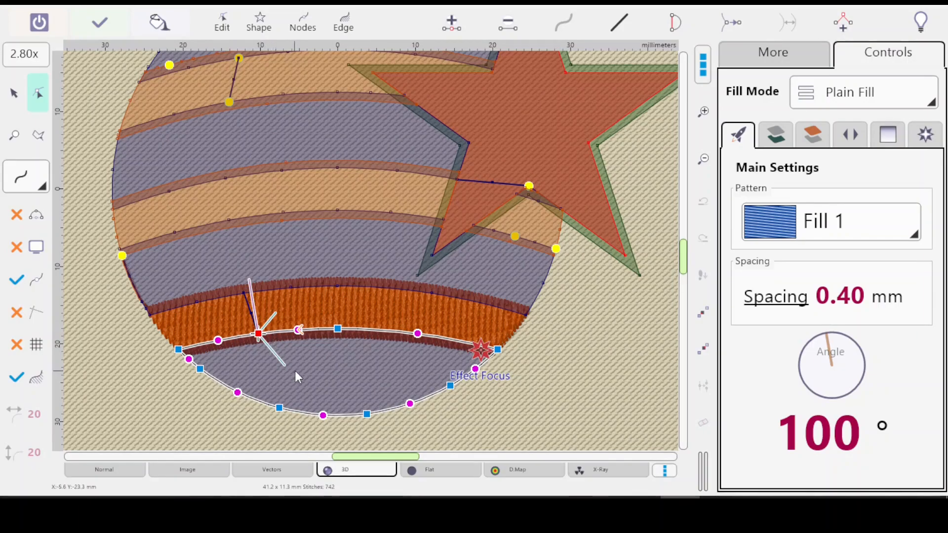
{"action": "key", "text": "Escape"}
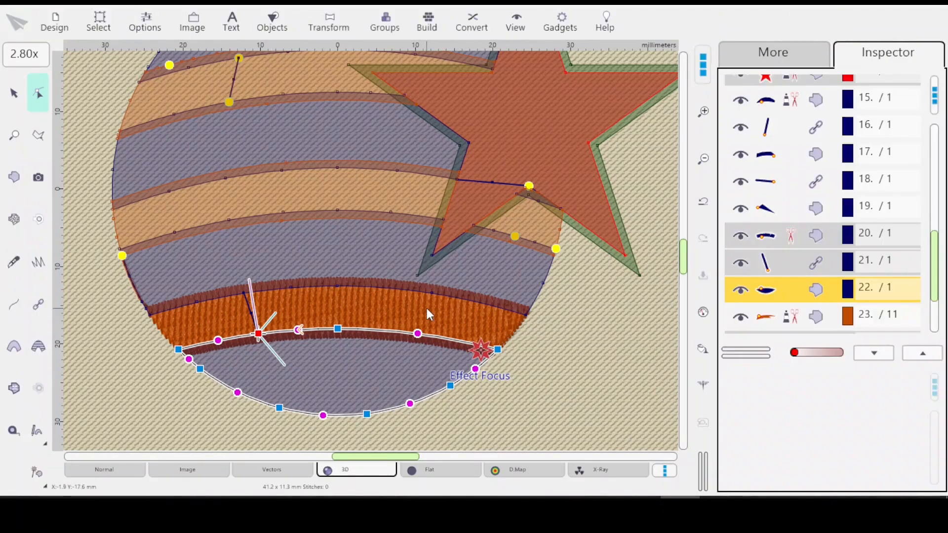
{"action": "left_click", "coordinate": [799, 97]}
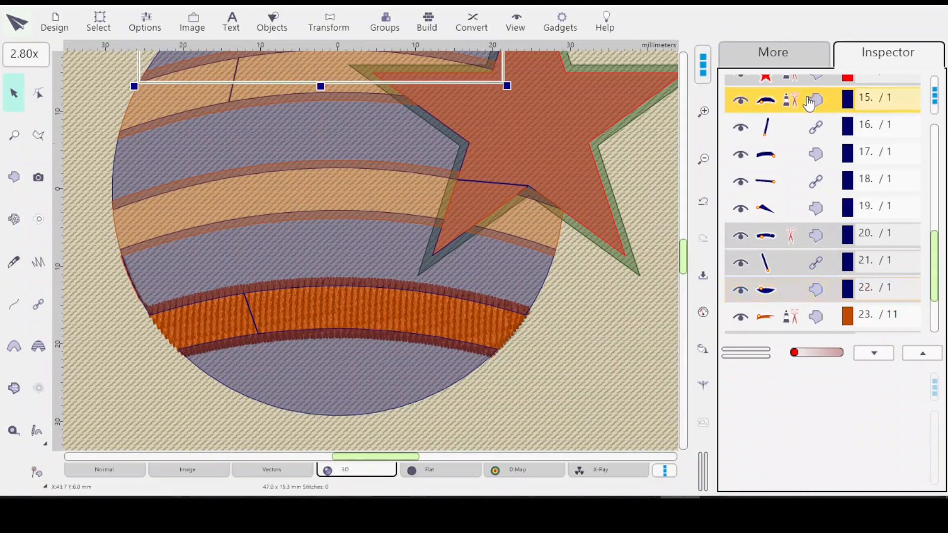
{"action": "left_click", "coordinate": [802, 277], "text": "shift"}
{"action": "right_click", "coordinate": [793, 202]}
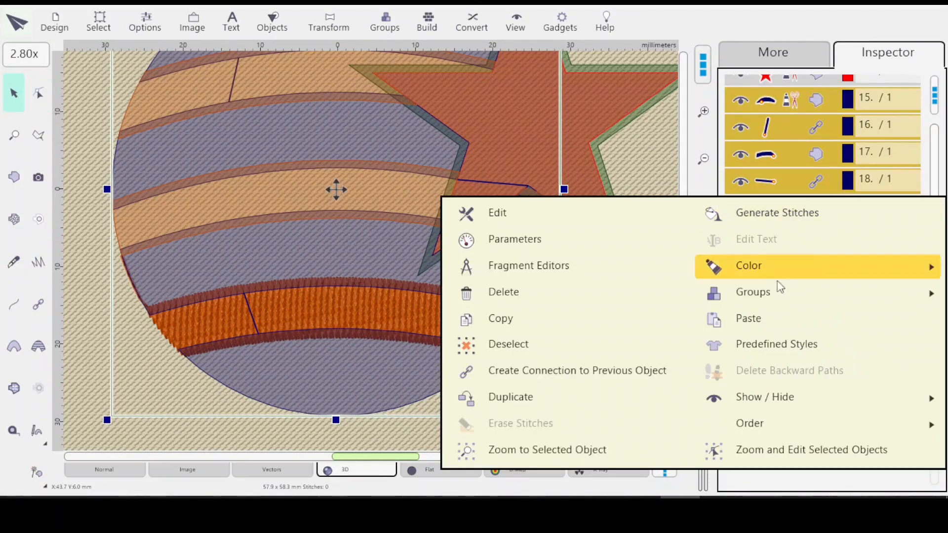
{"action": "left_click", "coordinate": [718, 18]}
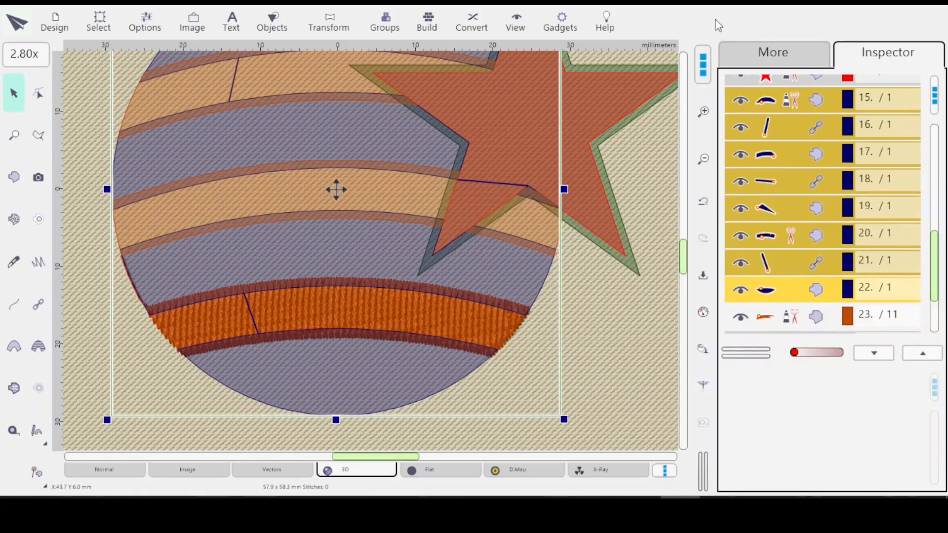
Create a connection to the third navy section from the previous object, the small navy triangle
{"action": "left_click", "coordinate": [796, 233]}
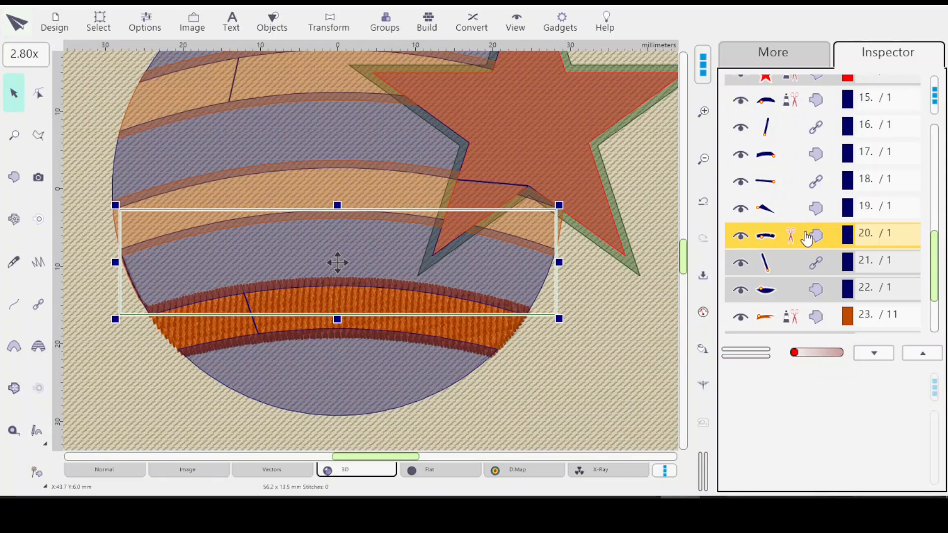
{"action": "left_click", "coordinate": [773, 209]}
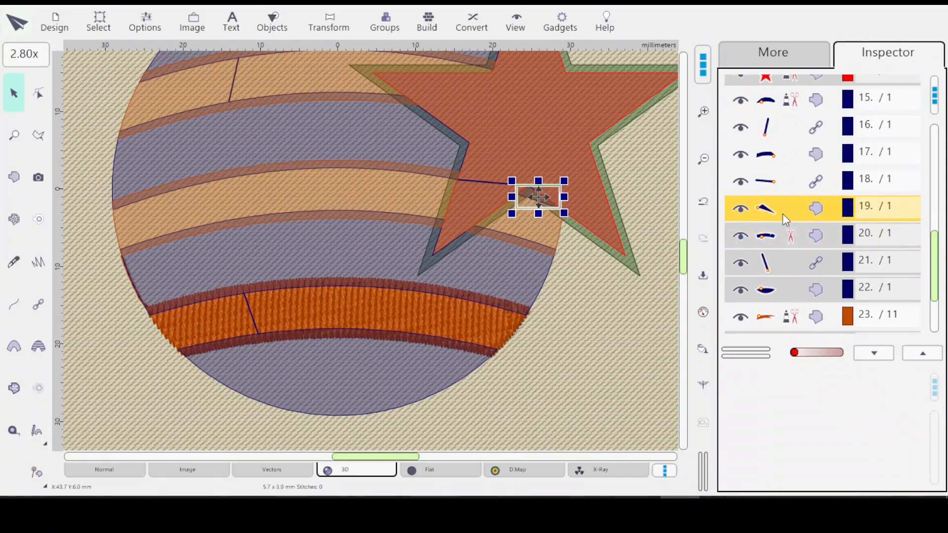
{"action": "left_click", "coordinate": [791, 239]}
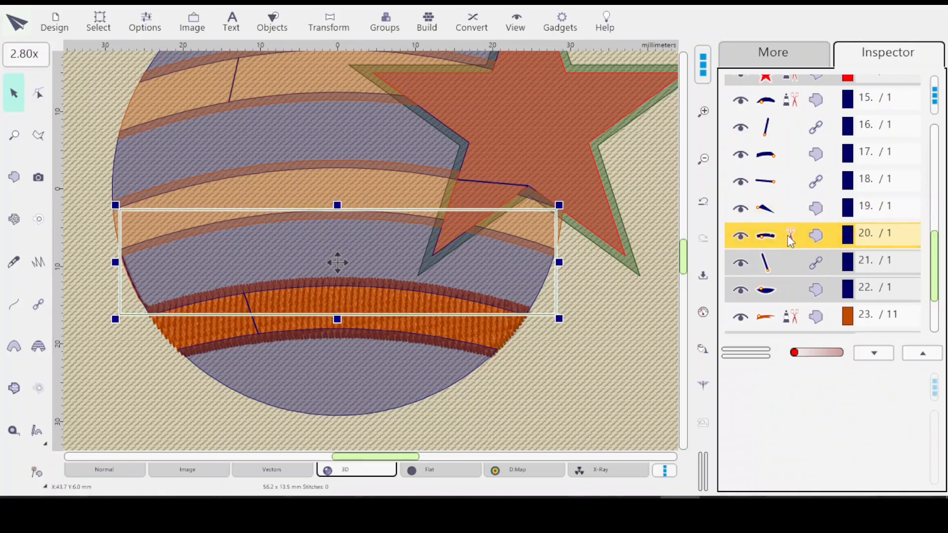
{"action": "right_click", "coordinate": [789, 240]}
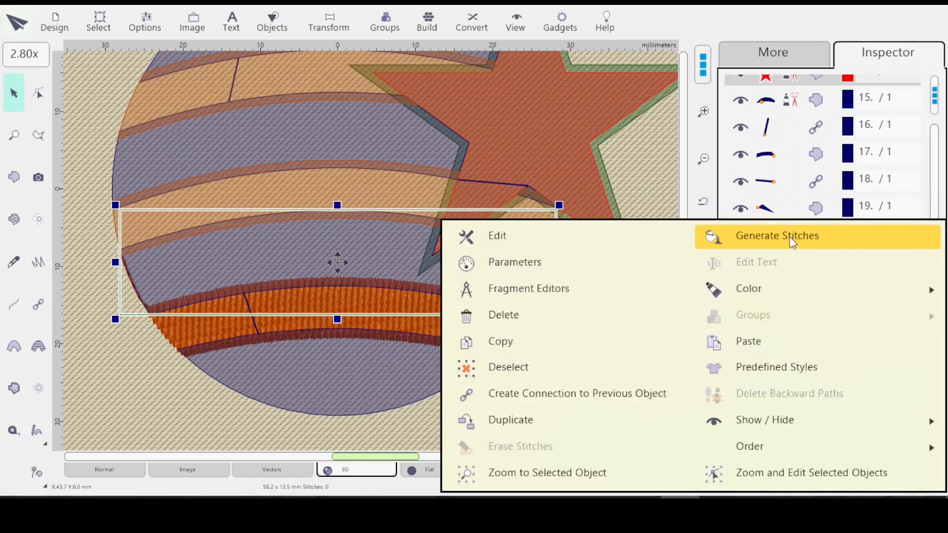
{"action": "left_click", "coordinate": [664, 7]}
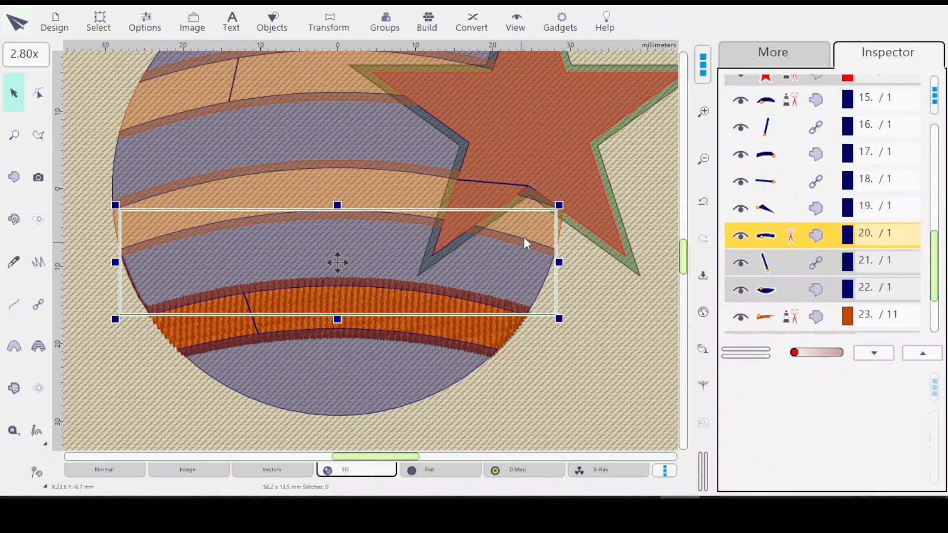
{"action": "right_click", "coordinate": [794, 241]}
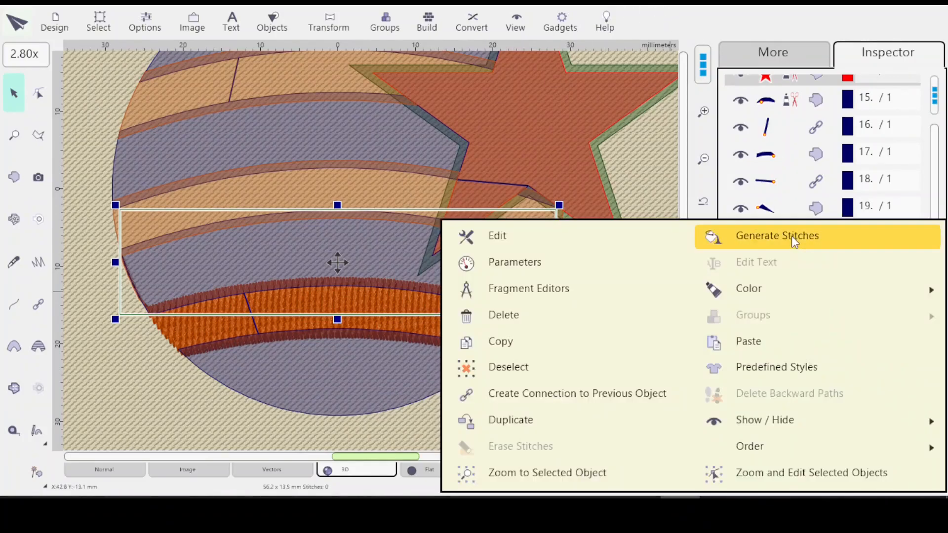
{"action": "left_click", "coordinate": [549, 397]}
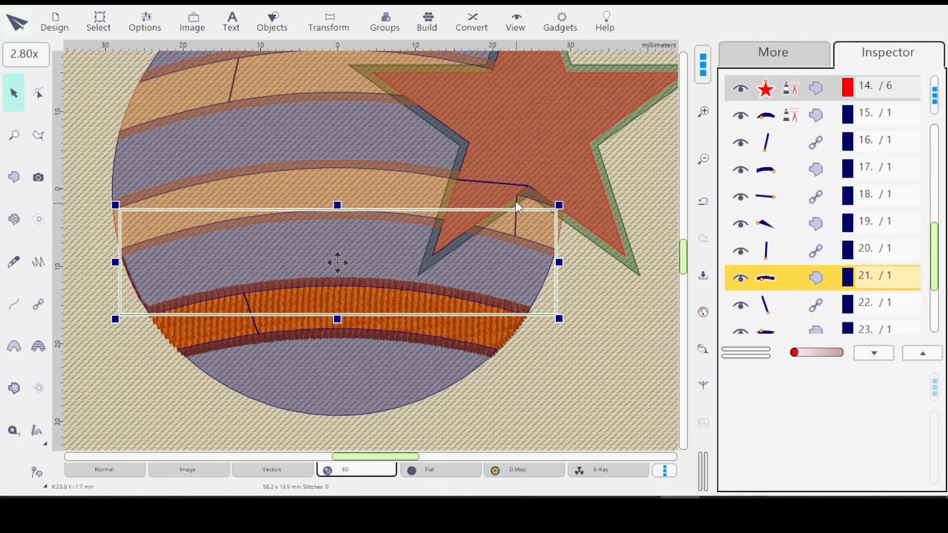
Open the small navy triangle for node editing and insert a node at the middle of its long lower edge
{"action": "scroll", "coordinate": [522, 195], "scroll_direction": "up", "scroll_amount": 2}
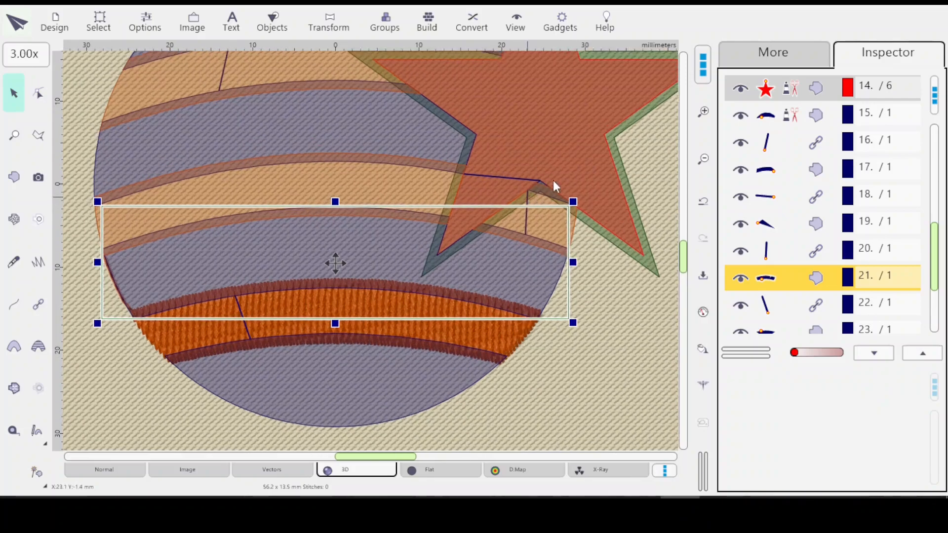
{"action": "scroll", "coordinate": [556, 185], "scroll_direction": "up", "scroll_amount": 8}
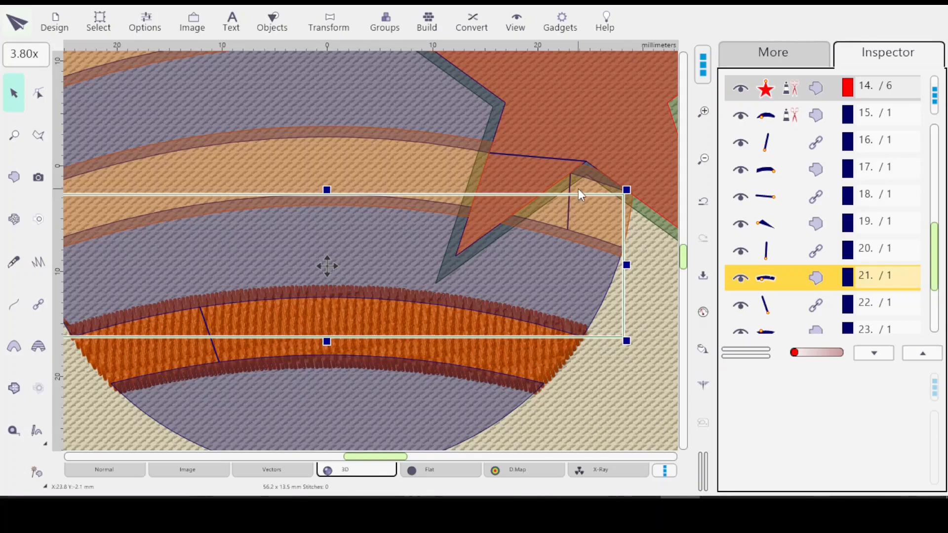
{"action": "left_click", "coordinate": [804, 230]}
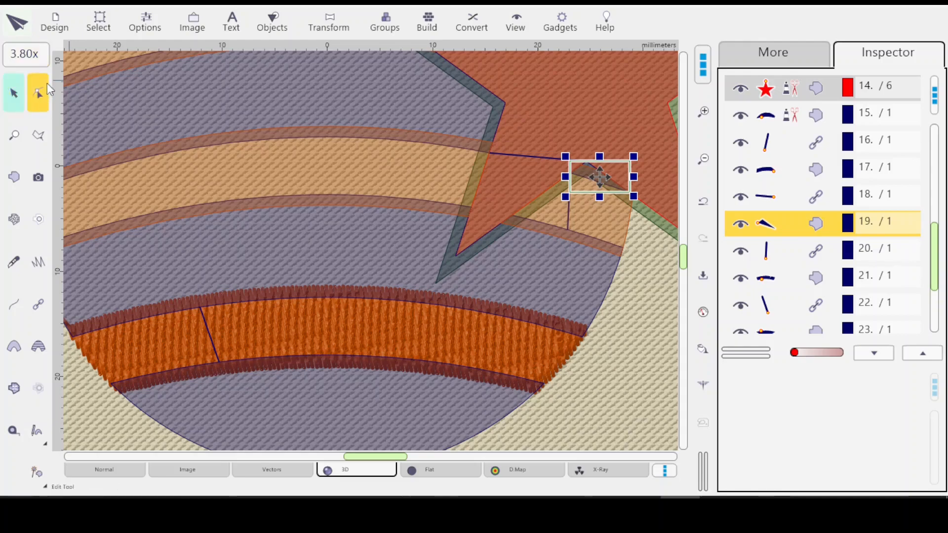
{"action": "key", "text": "z"}
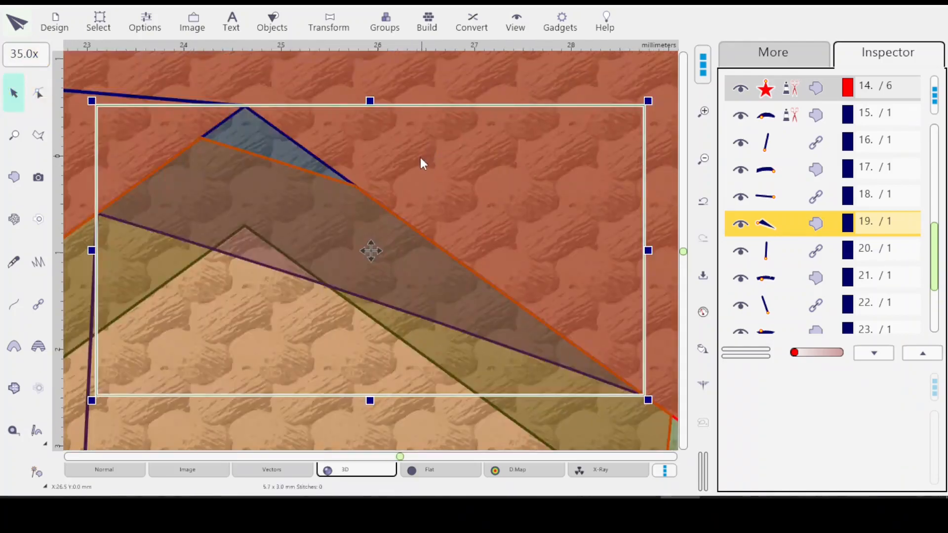
{"action": "scroll", "coordinate": [340, 173], "scroll_direction": "down", "scroll_amount": 5}
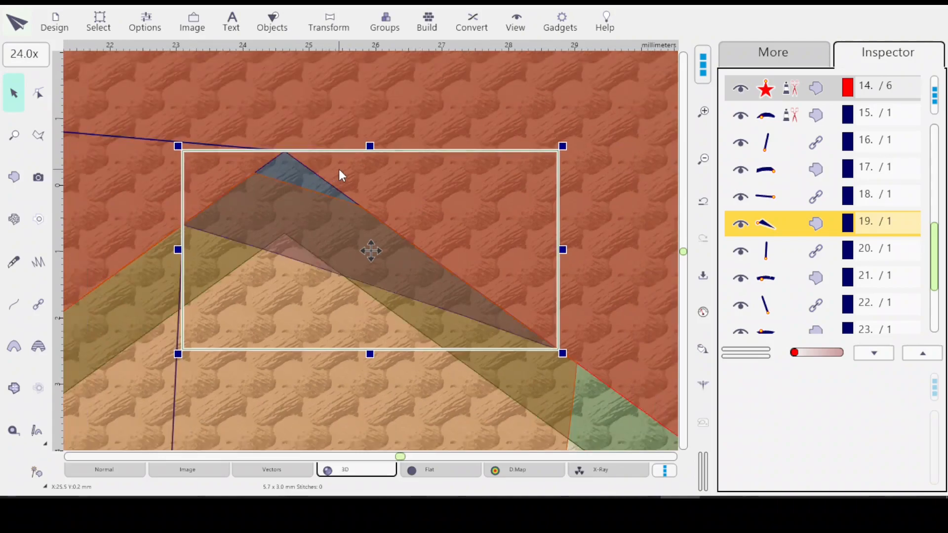
{"action": "scroll", "coordinate": [341, 174], "scroll_direction": "down", "scroll_amount": 3}
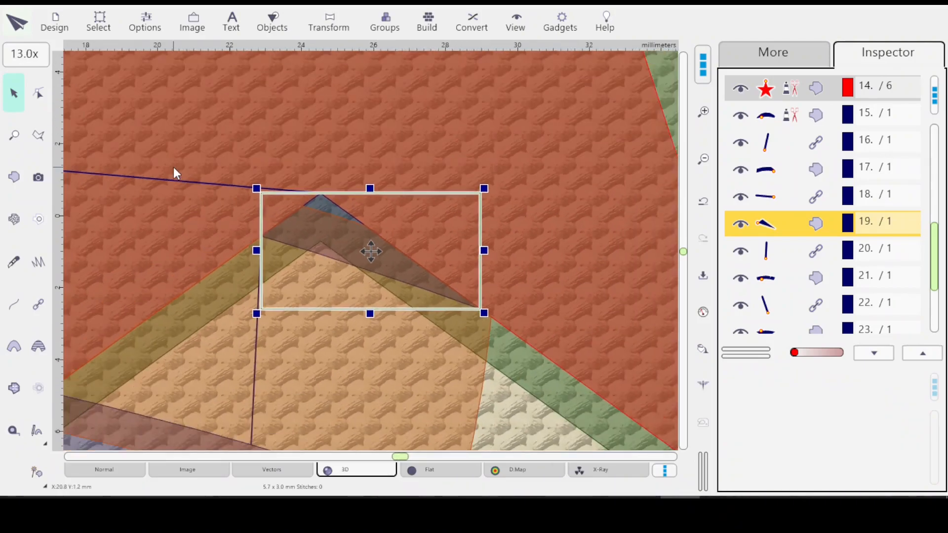
{"action": "left_click", "coordinate": [38, 99]}
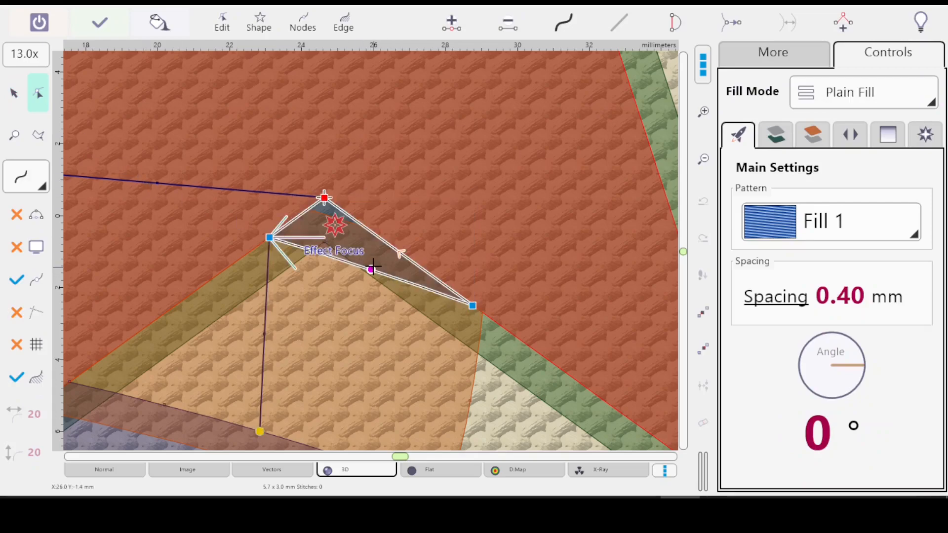
{"action": "left_click", "coordinate": [372, 269]}
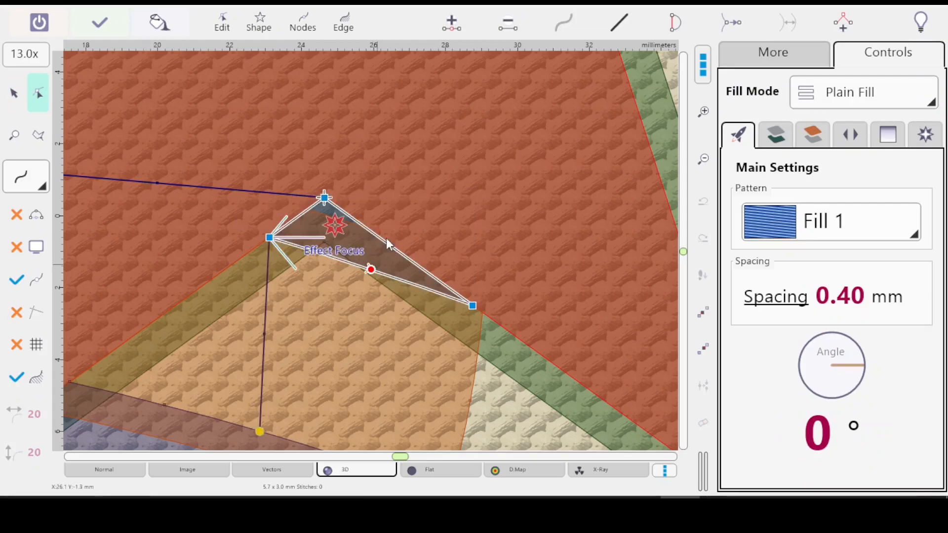
{"action": "left_click", "coordinate": [451, 22]}
Place the small navy triangle's fill end point on the new node at the middle of its lower edge, and finish the object
{"action": "right_click", "coordinate": [371, 269]}
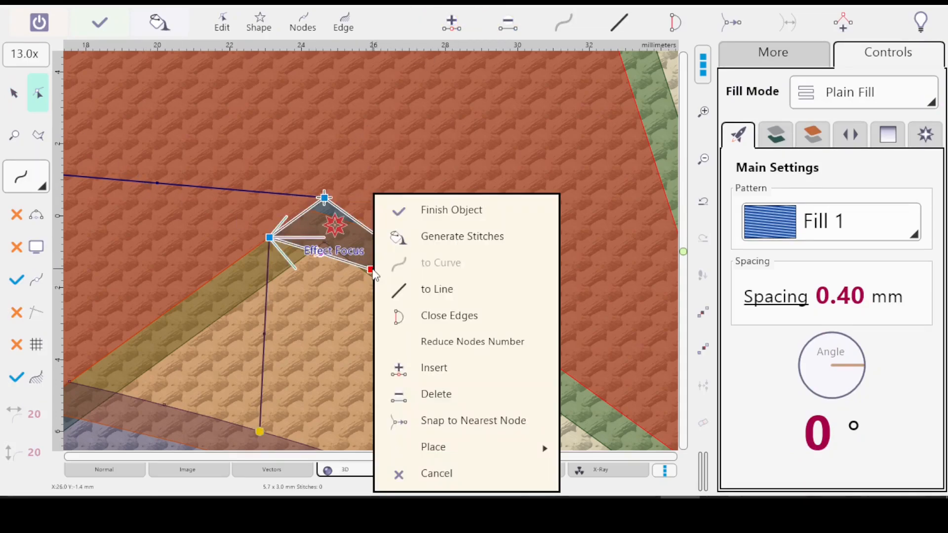
{"action": "mouse_move", "coordinate": [531, 453]}
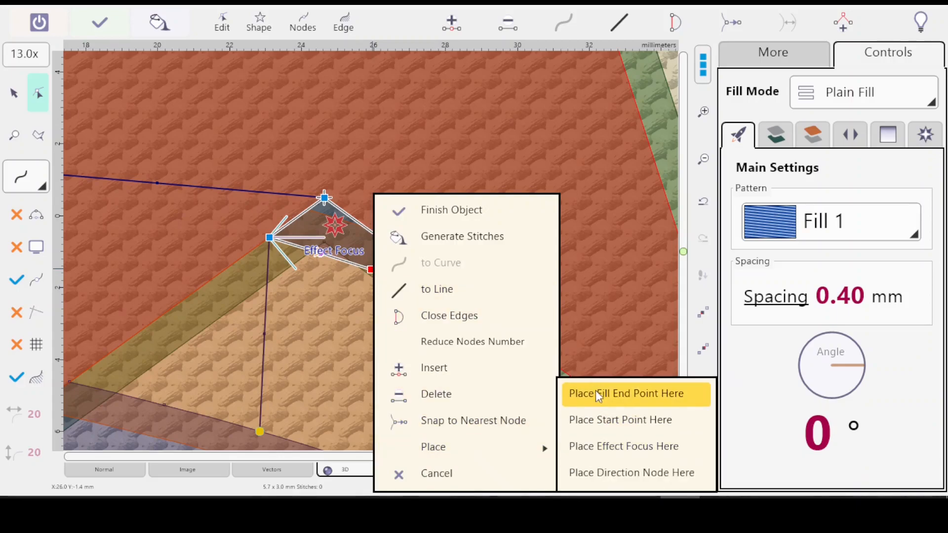
{"action": "left_click", "coordinate": [616, 393]}
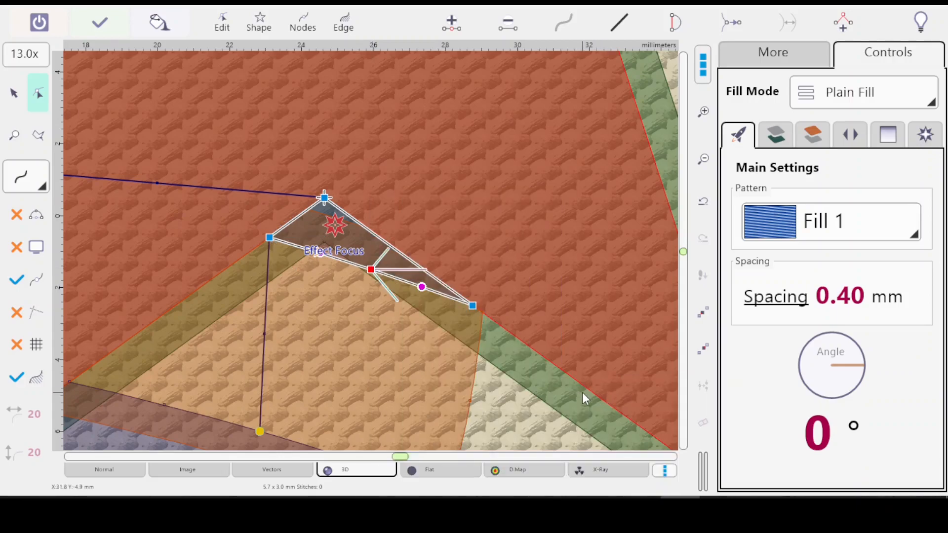
{"action": "key", "text": "Escape"}
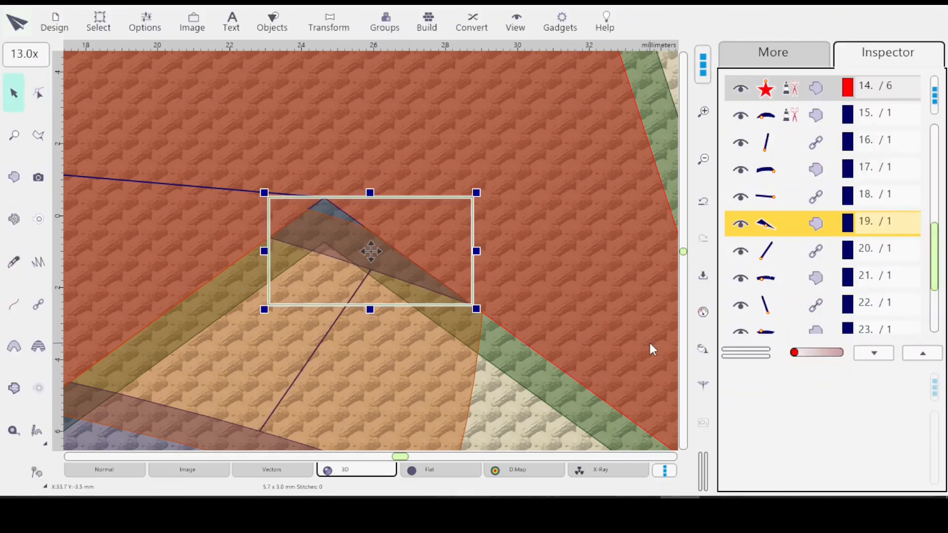
Check the hidden original navy circle in the object list against the whole design
{"action": "left_click_drag", "start_coordinate": [935, 267], "coordinate": [937, 214]}
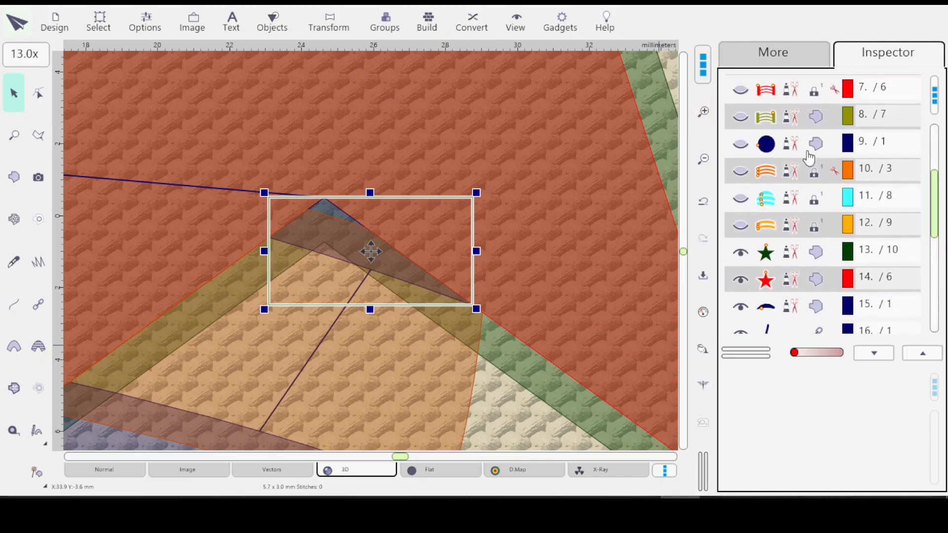
{"action": "left_click", "coordinate": [795, 146]}
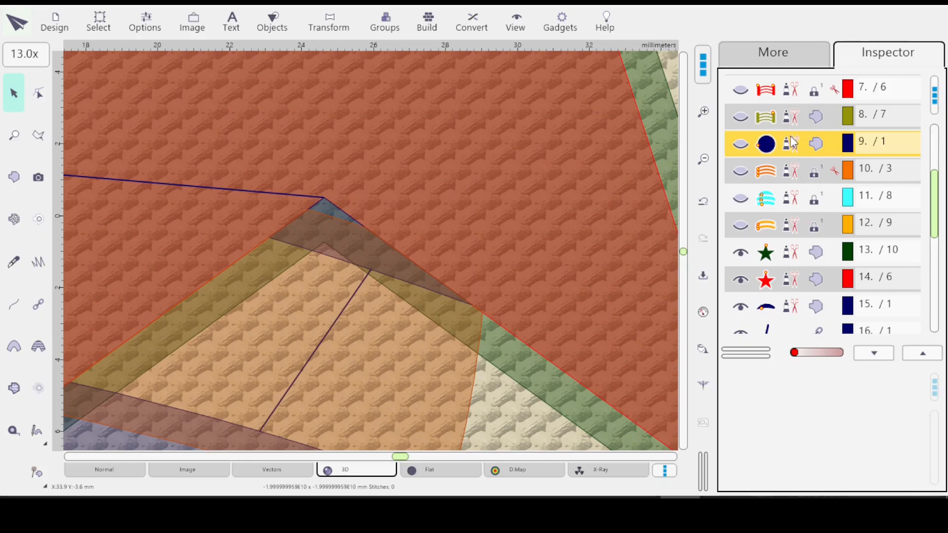
{"action": "key", "text": "0"}
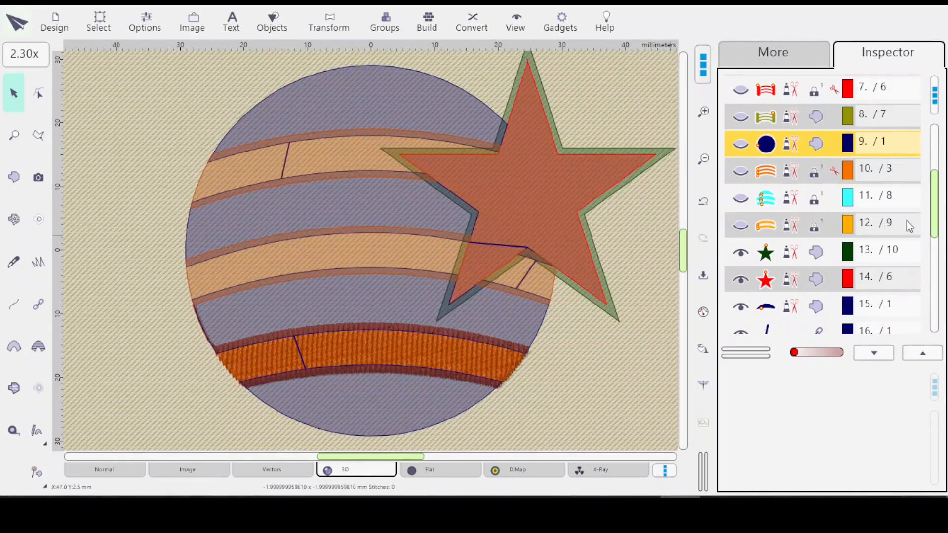
Select all the navy sections and their connections, objects 15 to 23, and bring up the grouping options for them
{"action": "left_click_drag", "start_coordinate": [935, 215], "coordinate": [939, 275]}
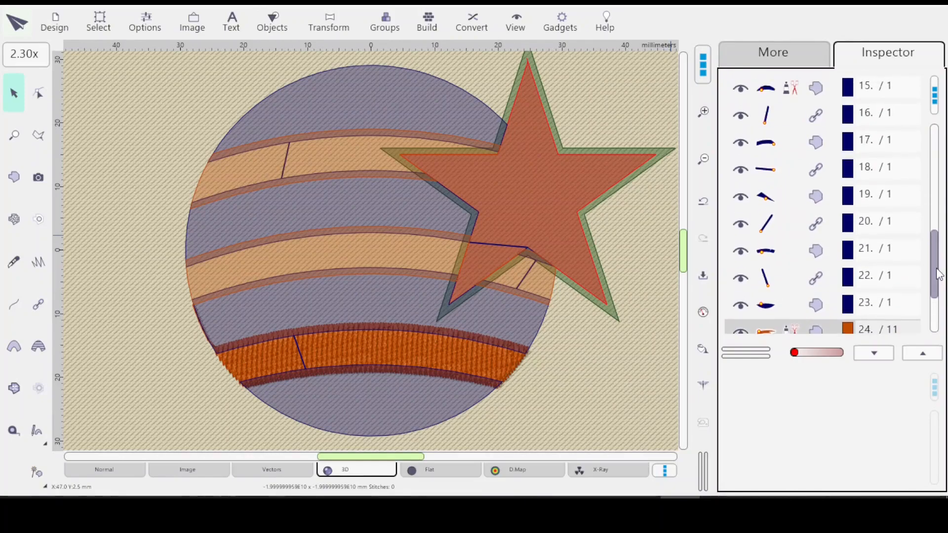
{"action": "left_click", "coordinate": [800, 85]}
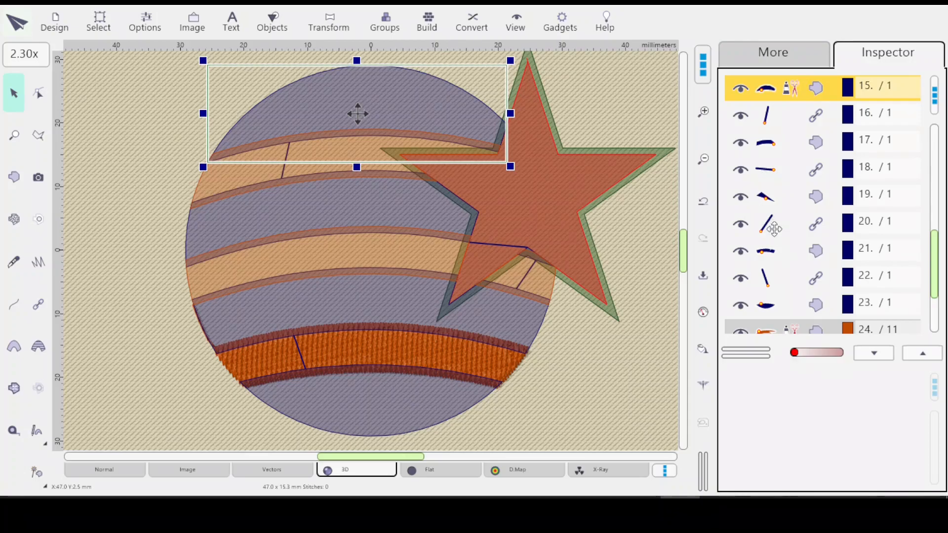
{"action": "left_click", "coordinate": [808, 304], "text": "shift"}
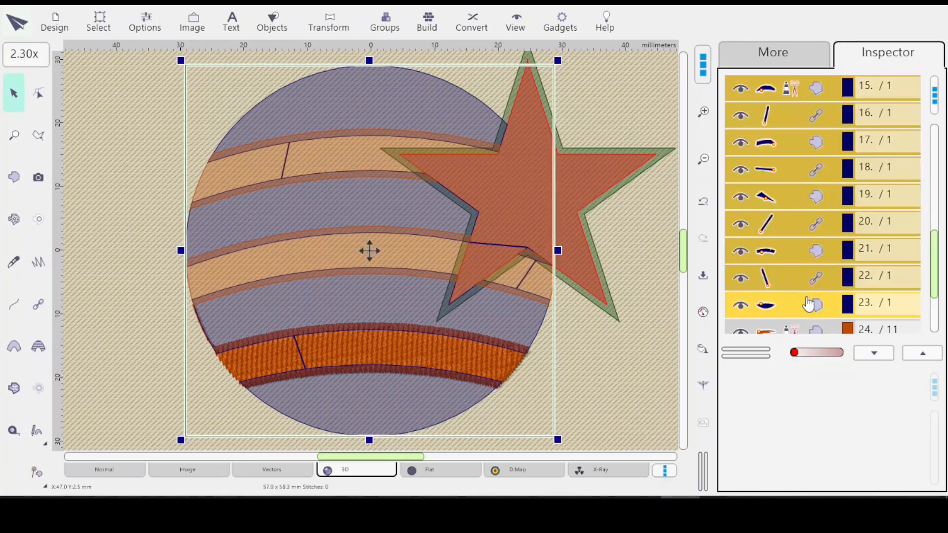
{"action": "right_click", "coordinate": [792, 175]}
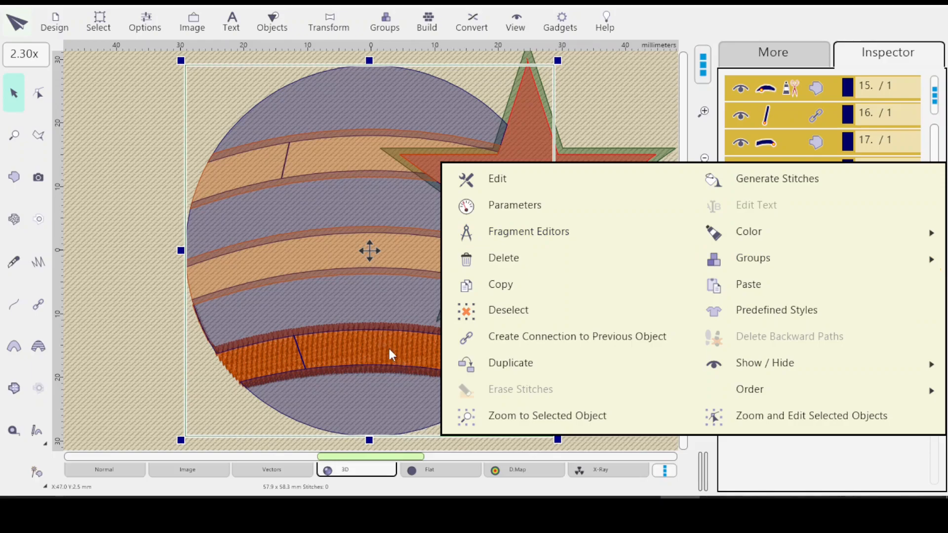
{"action": "mouse_move", "coordinate": [779, 260]}
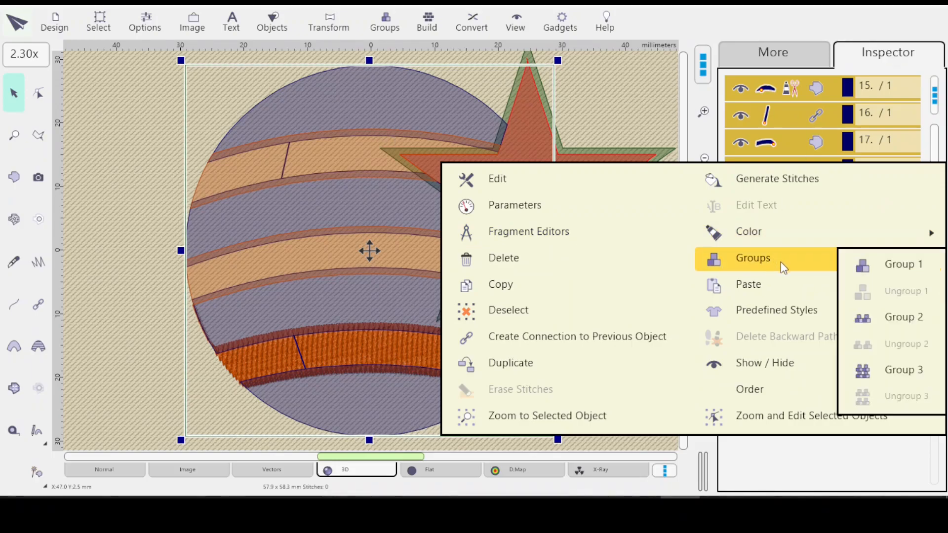
Group the selected navy circle segments and their connections into a level 1 group
{"action": "left_click", "coordinate": [899, 263]}
{"action": "left_click_drag", "start_coordinate": [932, 282], "coordinate": [934, 232]}
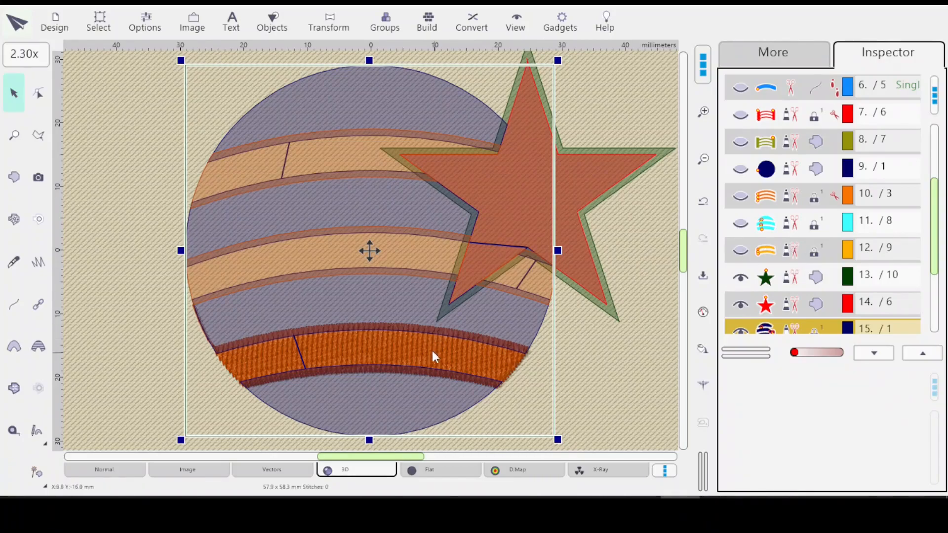
{"action": "left_click_drag", "start_coordinate": [933, 242], "coordinate": [933, 316]}
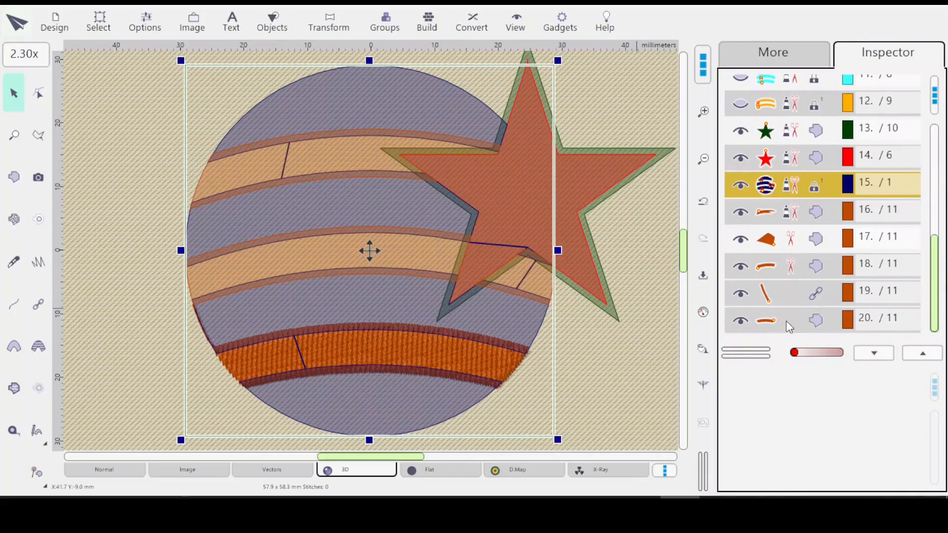
{"action": "left_click_drag", "start_coordinate": [936, 295], "coordinate": [938, 246]}
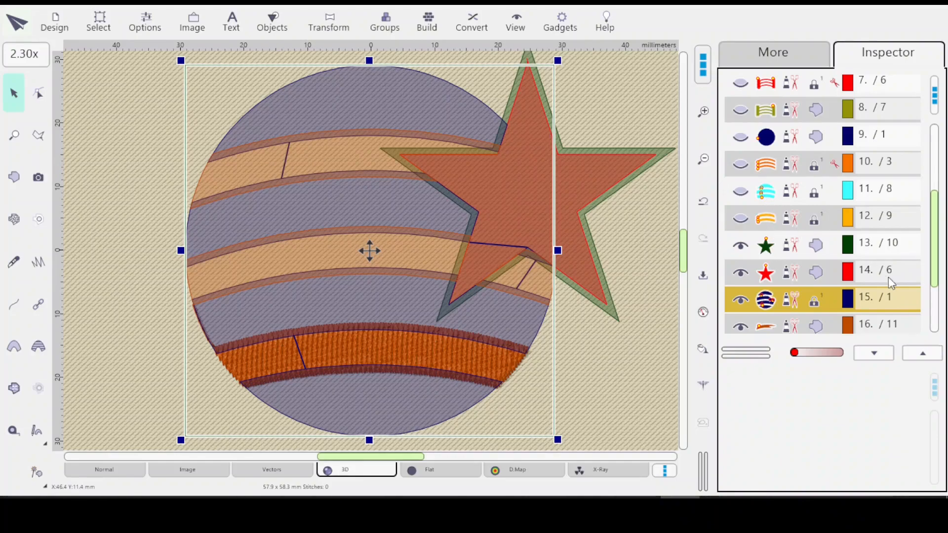
Duplicate the orange-brown stripe and its connection, objects 19 and 20 in the object list
{"action": "left_click_drag", "start_coordinate": [935, 240], "coordinate": [941, 311]}
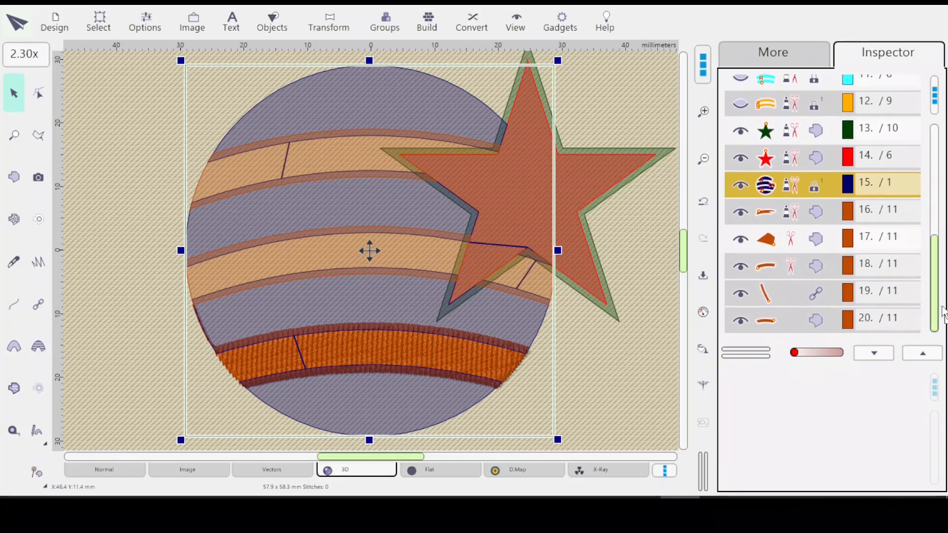
{"action": "left_click", "coordinate": [819, 326]}
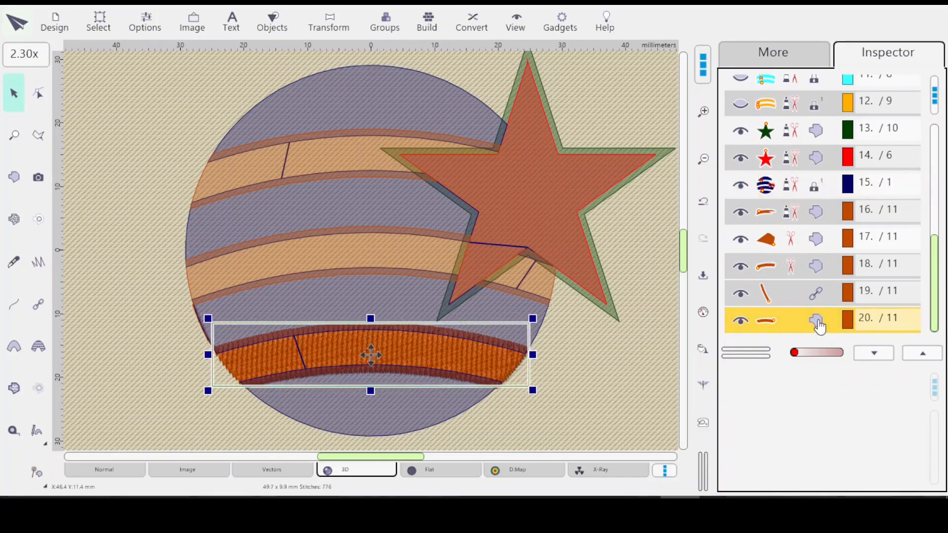
{"action": "left_click", "coordinate": [816, 296], "text": "ctrl"}
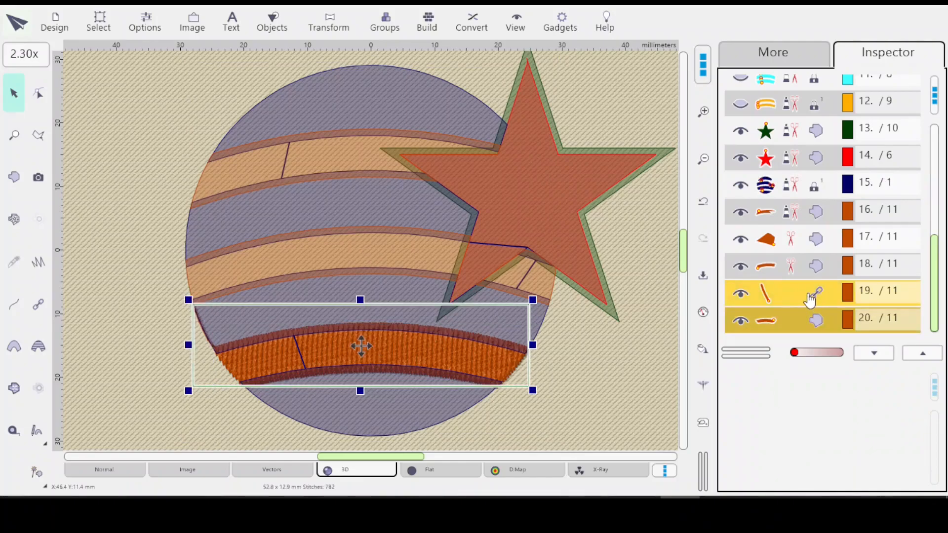
{"action": "key", "text": "ctrl+d"}
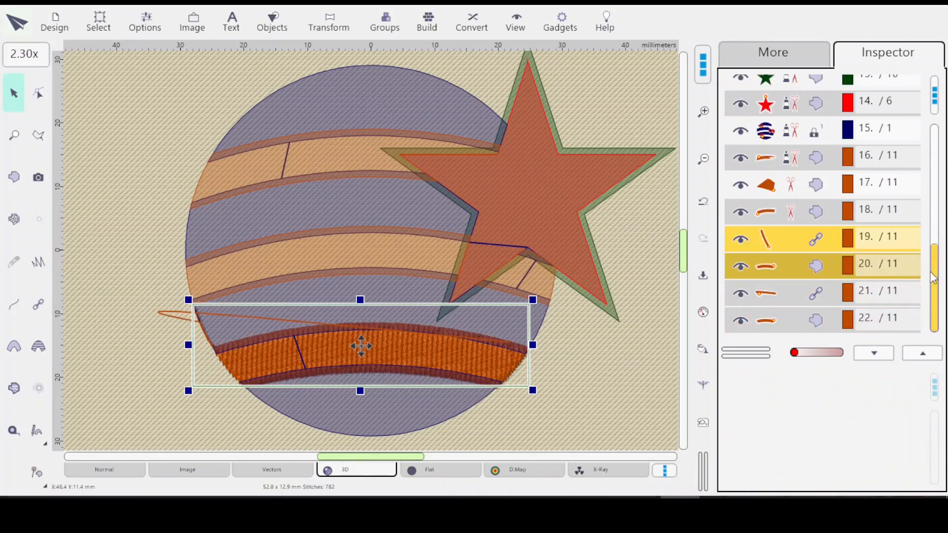
Move the duplicated connection and stripe in the sewing order so they come directly after the yellow-orange stripe group, object 12
{"action": "left_click", "coordinate": [812, 302]}
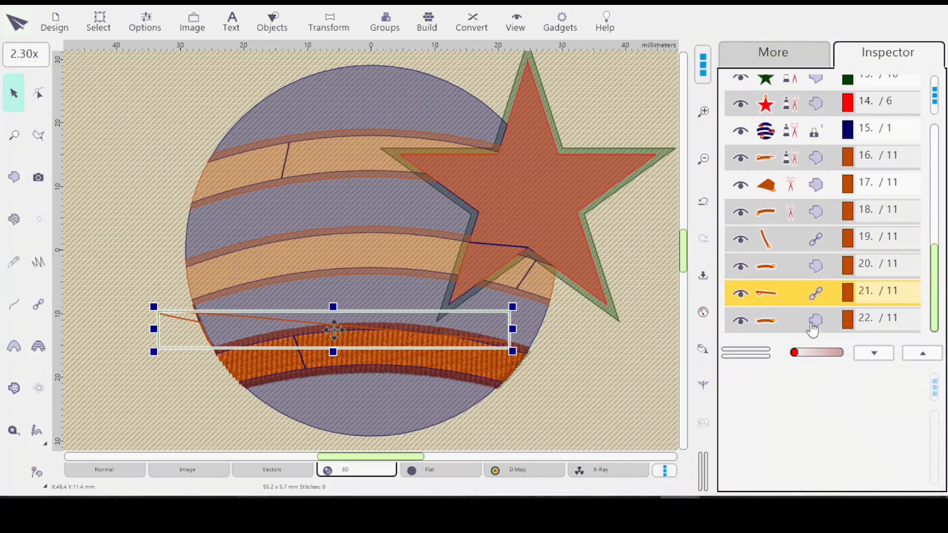
{"action": "left_click", "coordinate": [813, 333], "text": "ctrl"}
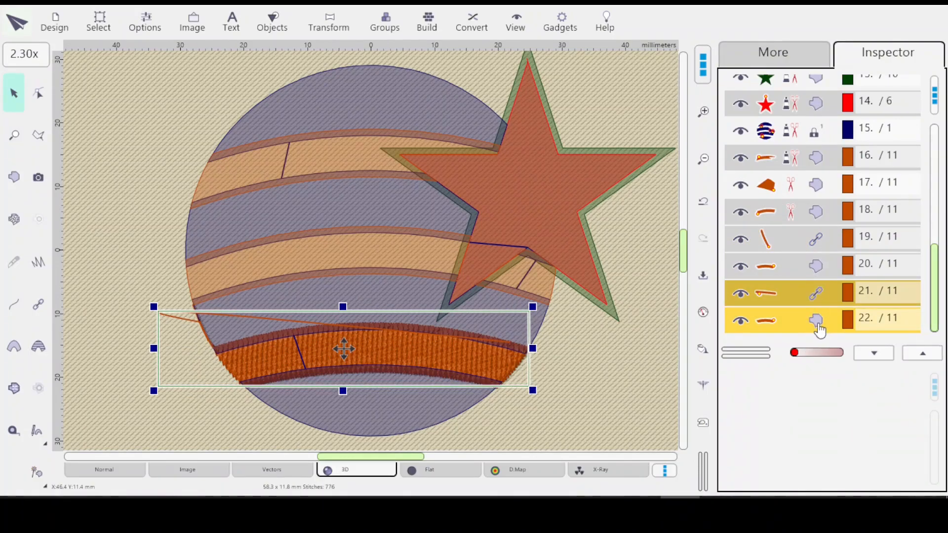
{"action": "right_click", "coordinate": [831, 180]}
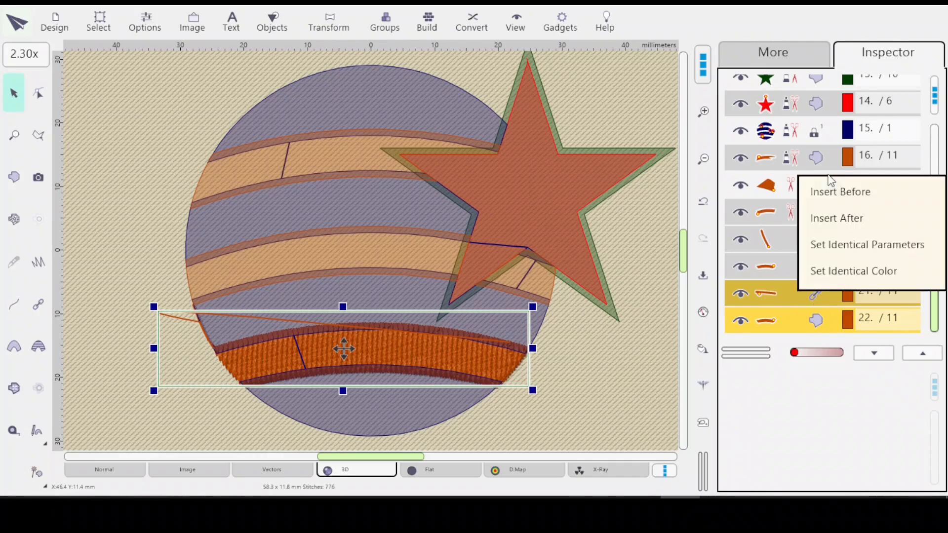
{"action": "left_click", "coordinate": [806, 386]}
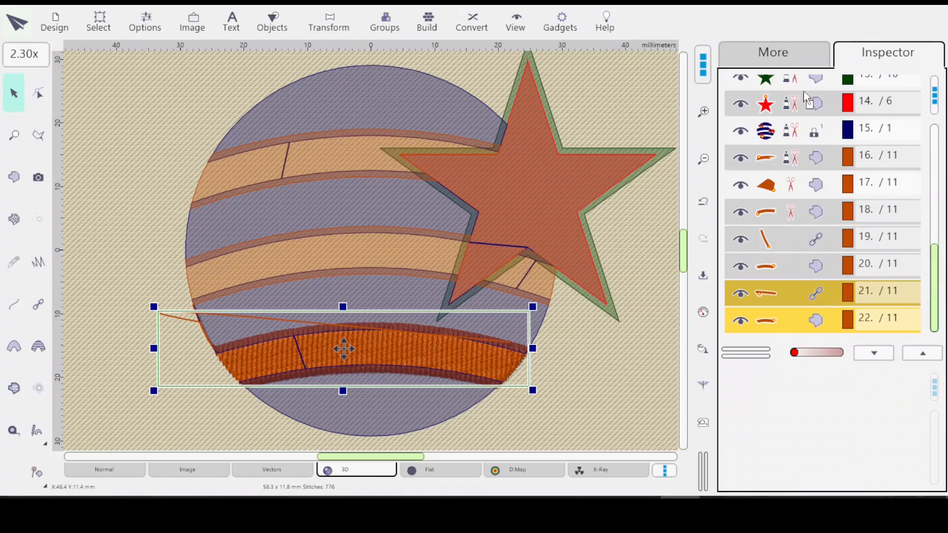
{"action": "scroll", "coordinate": [813, 81], "scroll_direction": "up", "scroll_amount": 8}
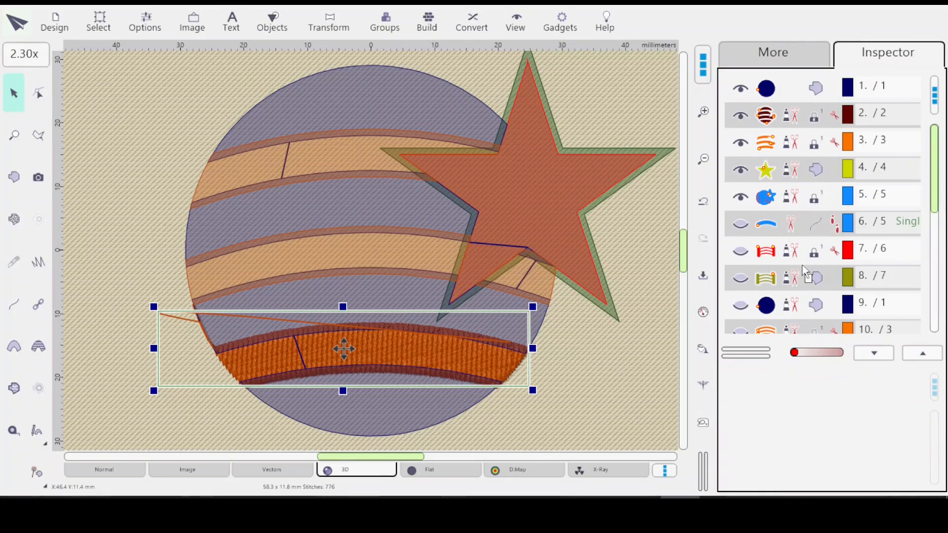
{"action": "scroll", "coordinate": [805, 340], "scroll_direction": "down", "scroll_amount": 1}
{"action": "scroll", "coordinate": [803, 339], "scroll_direction": "down", "scroll_amount": 2}
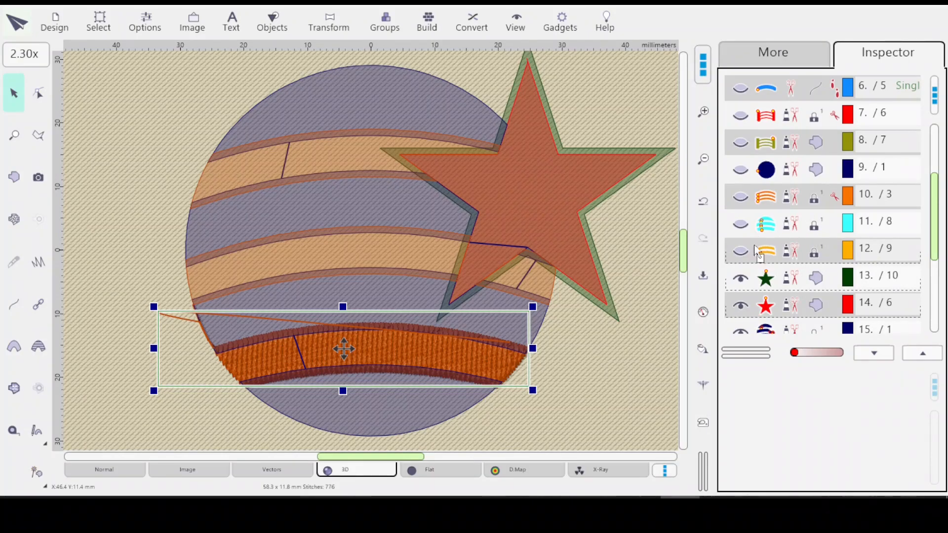
{"action": "right_click", "coordinate": [815, 255]}
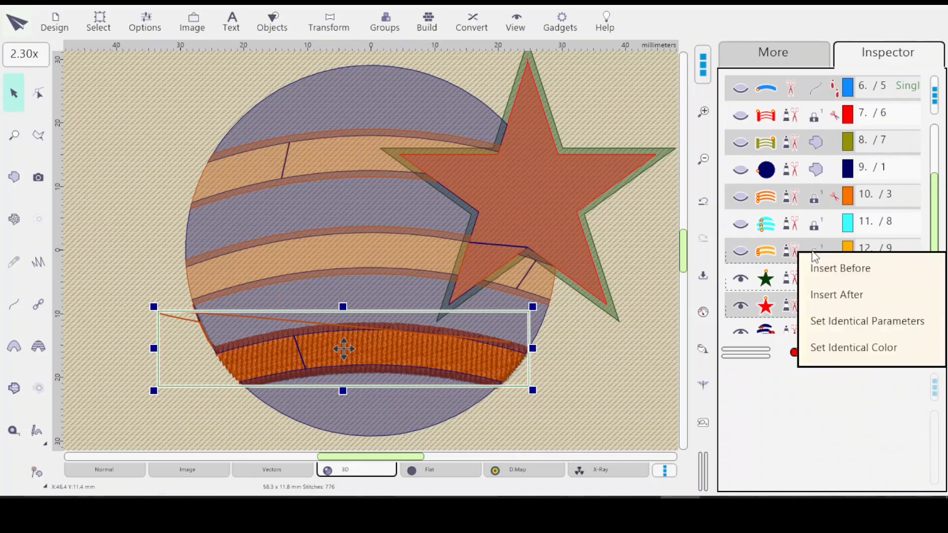
{"action": "left_click", "coordinate": [819, 295]}
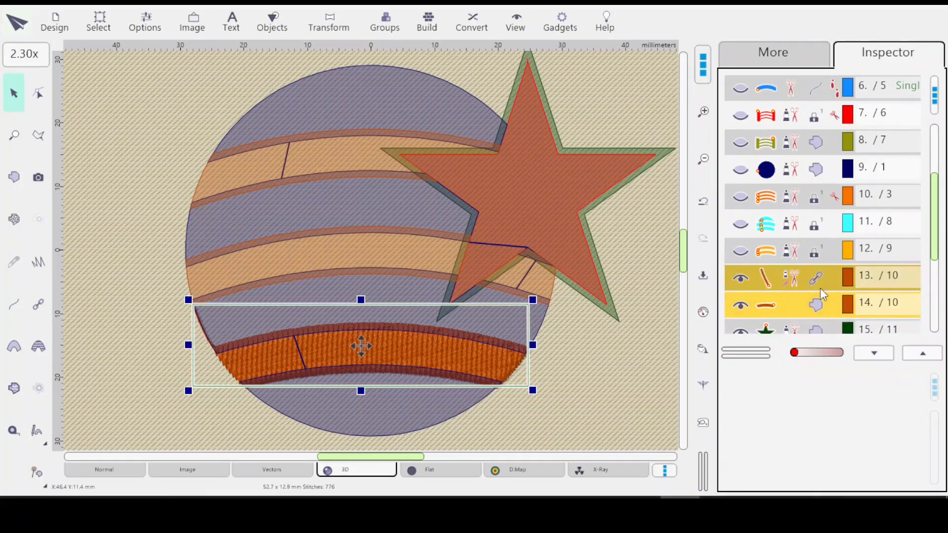
Give the moved connection and stripe, objects 13 and 14, the same color as the yellow-orange group, object 12
{"action": "left_click", "coordinate": [829, 253]}
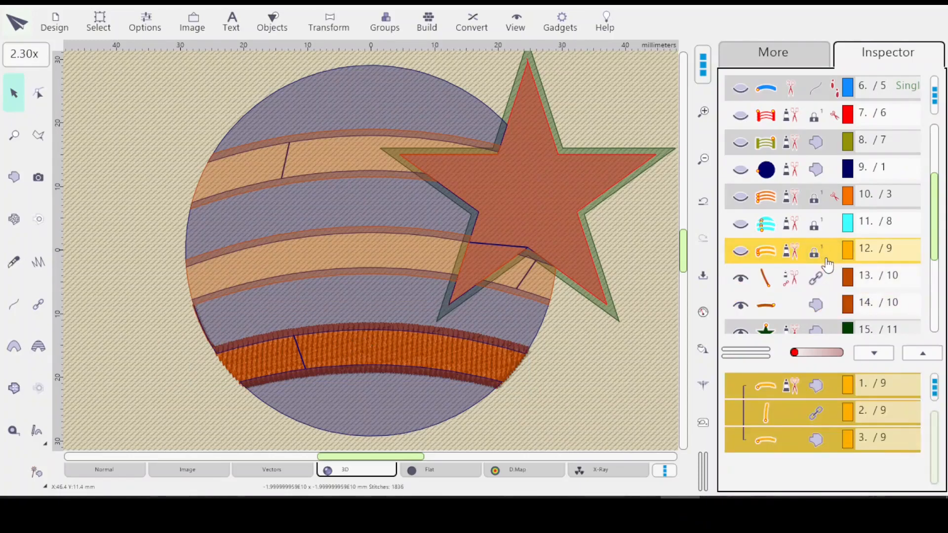
{"action": "right_click", "coordinate": [818, 276]}
{"action": "left_click", "coordinate": [869, 374]}
{"action": "scroll", "coordinate": [831, 316], "scroll_direction": "down", "scroll_amount": 1}
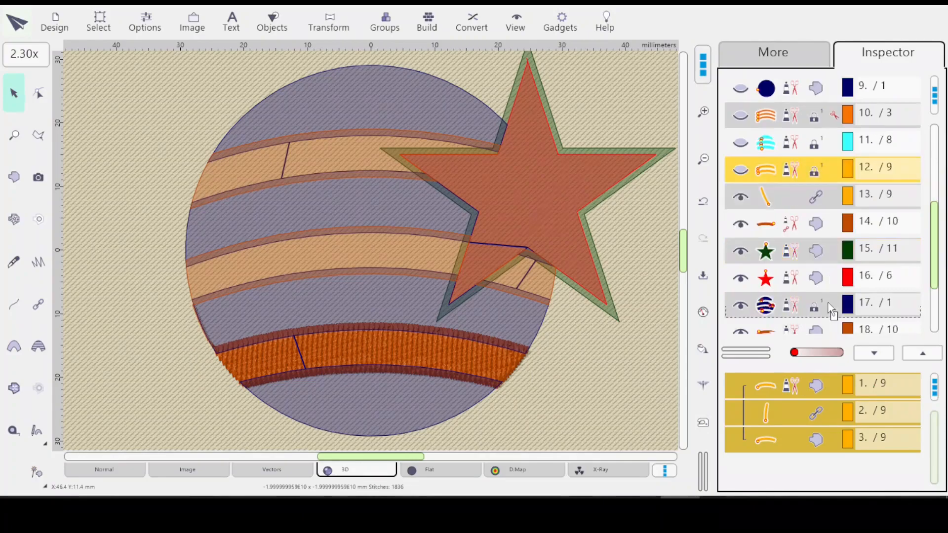
{"action": "right_click", "coordinate": [831, 309]}
{"action": "left_click", "coordinate": [810, 177]}
{"action": "right_click", "coordinate": [807, 226]}
{"action": "left_click", "coordinate": [822, 320]}
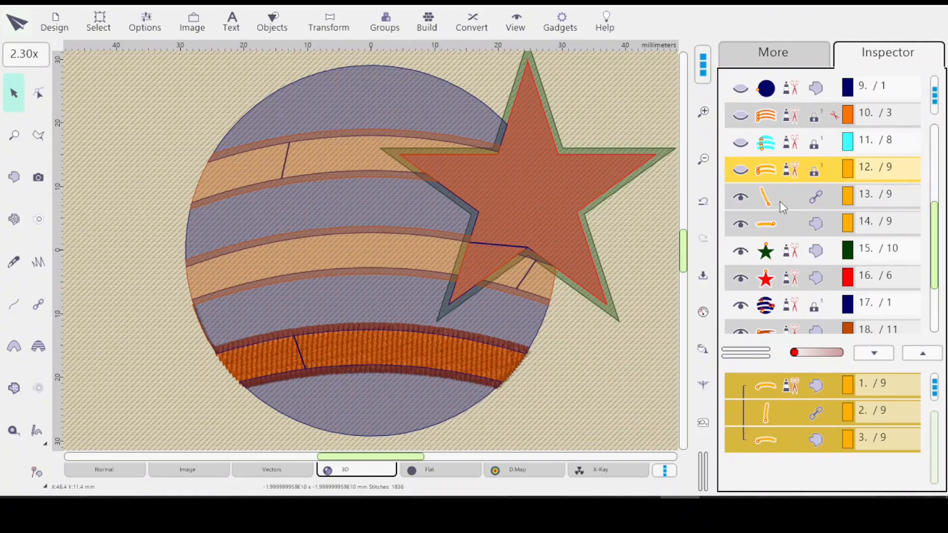
Group the recolored connection and stripe together with the yellow-orange group as one level 1 group
{"action": "left_click", "coordinate": [814, 230], "text": "shift"}
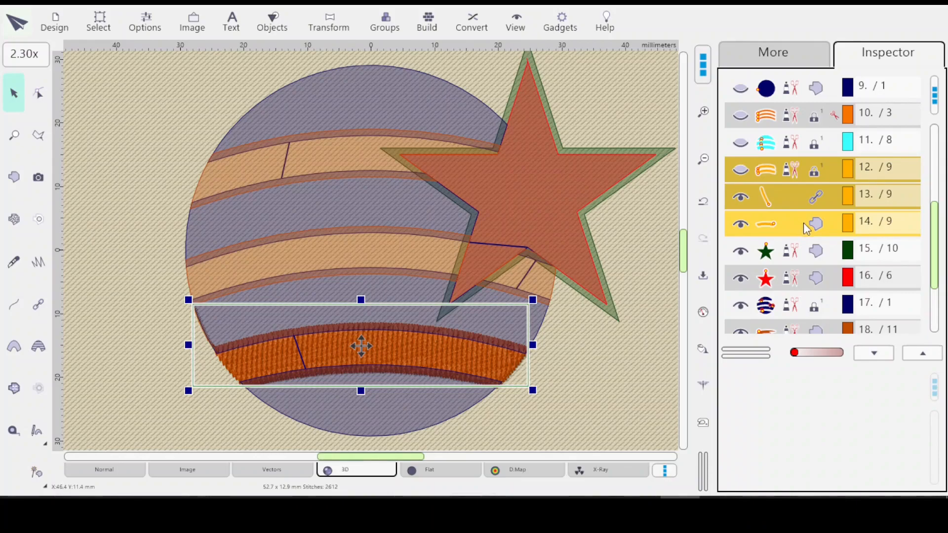
{"action": "right_click", "coordinate": [806, 202]}
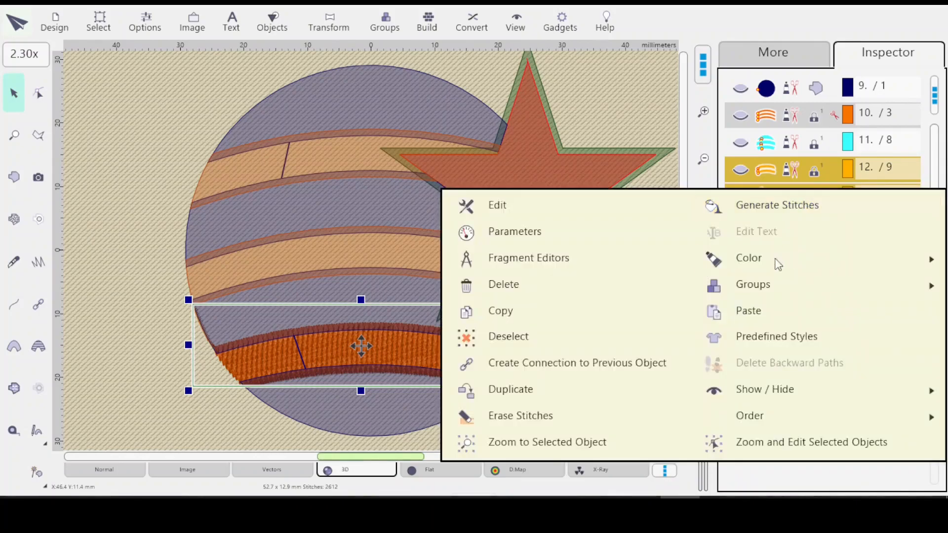
{"action": "mouse_move", "coordinate": [782, 286]}
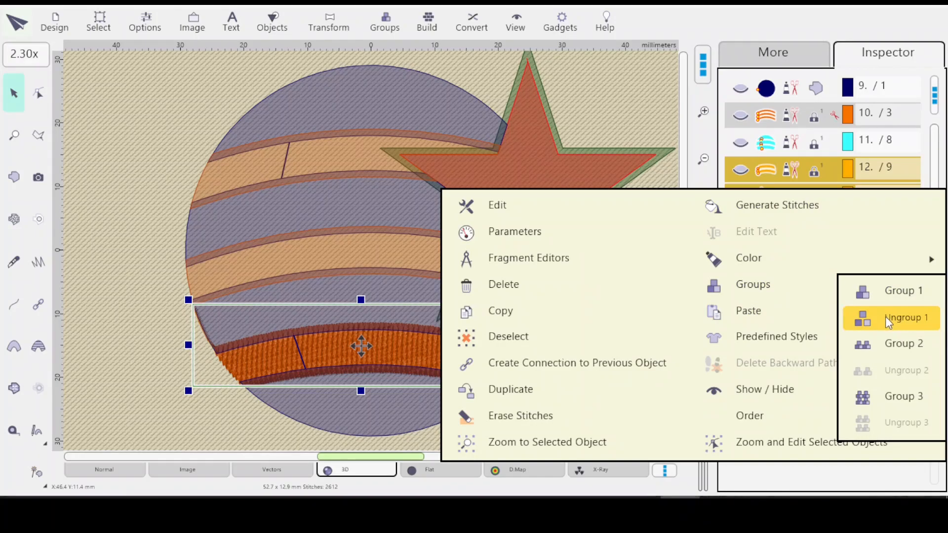
{"action": "left_click", "coordinate": [898, 295]}
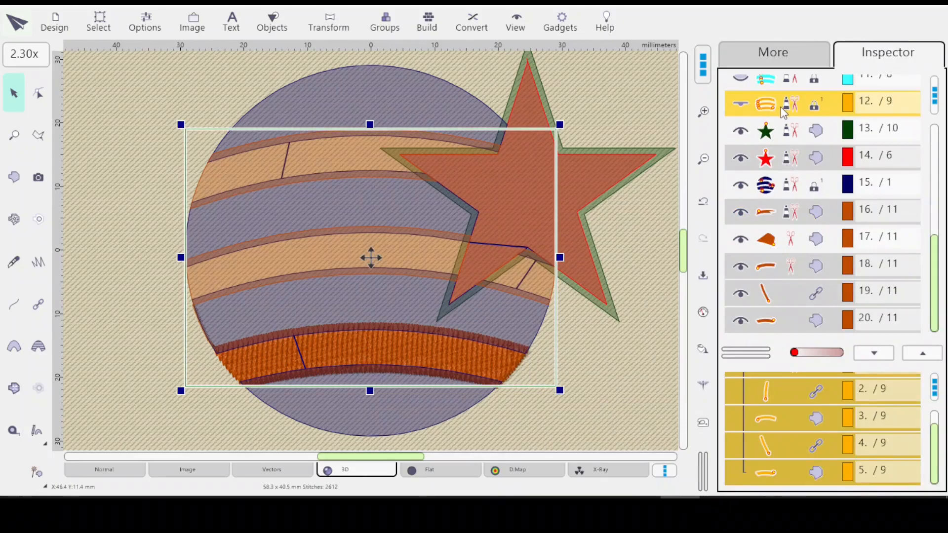
Ungroup the navy circle-segment group, object 15, into its individual objects
{"action": "left_click_drag", "start_coordinate": [940, 268], "coordinate": [935, 222]}
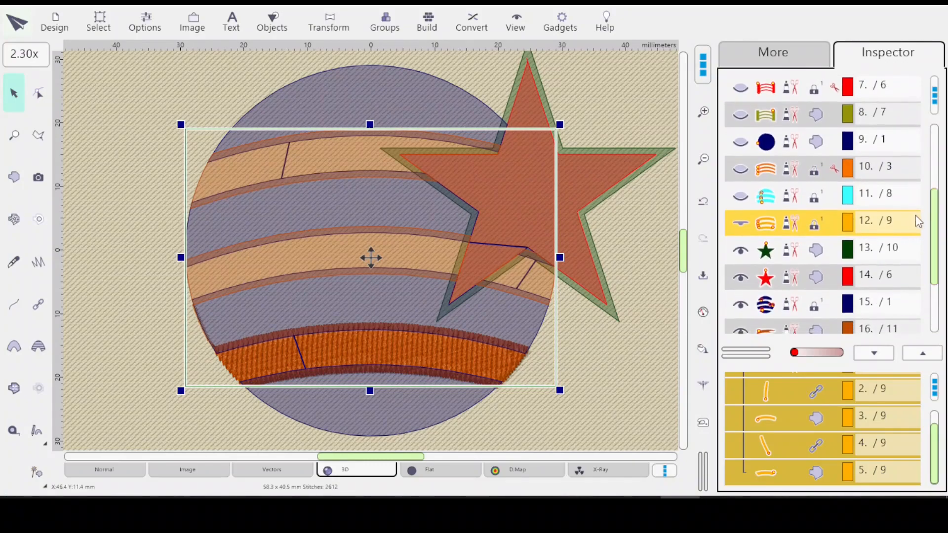
{"action": "mouse_move", "coordinate": [936, 252]}
{"action": "left_mouse_down"}
{"action": "mouse_move", "coordinate": [935, 261]}
{"action": "mouse_move", "coordinate": [935, 236]}
{"action": "left_mouse_up"}
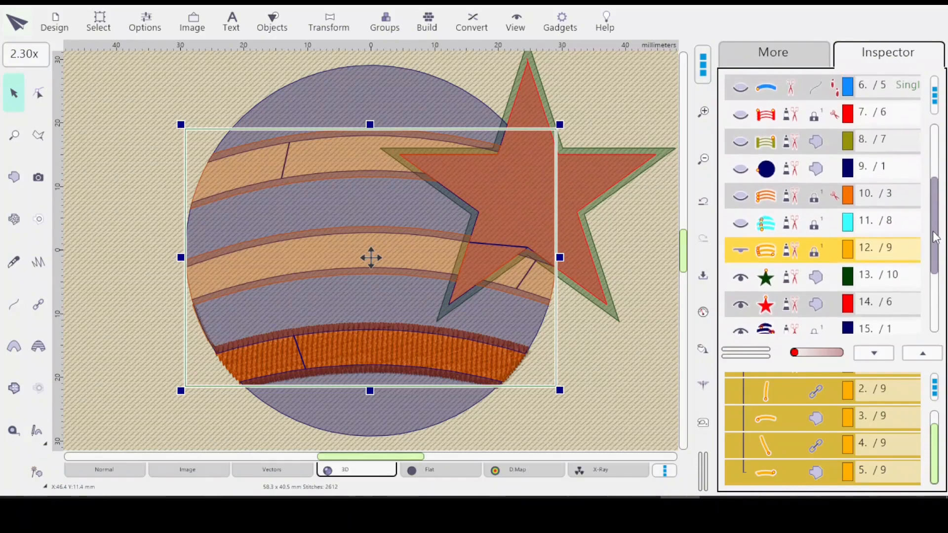
{"action": "left_click", "coordinate": [773, 239]}
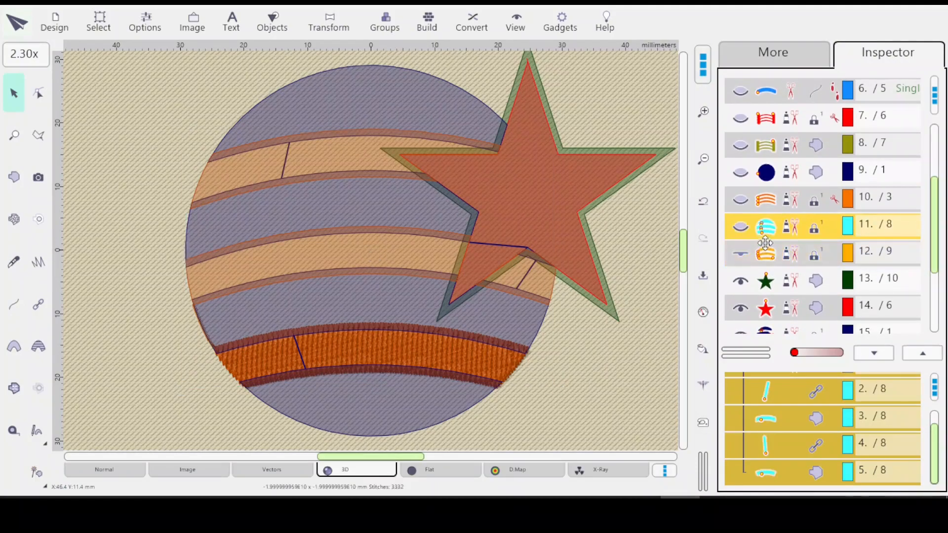
{"action": "scroll", "coordinate": [936, 255], "scroll_direction": "down", "scroll_amount": 2}
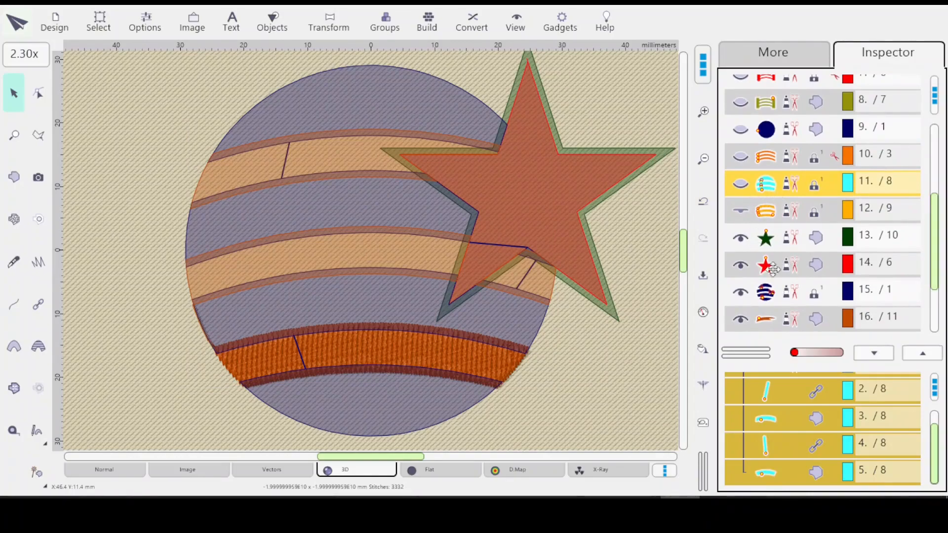
{"action": "left_click", "coordinate": [790, 299]}
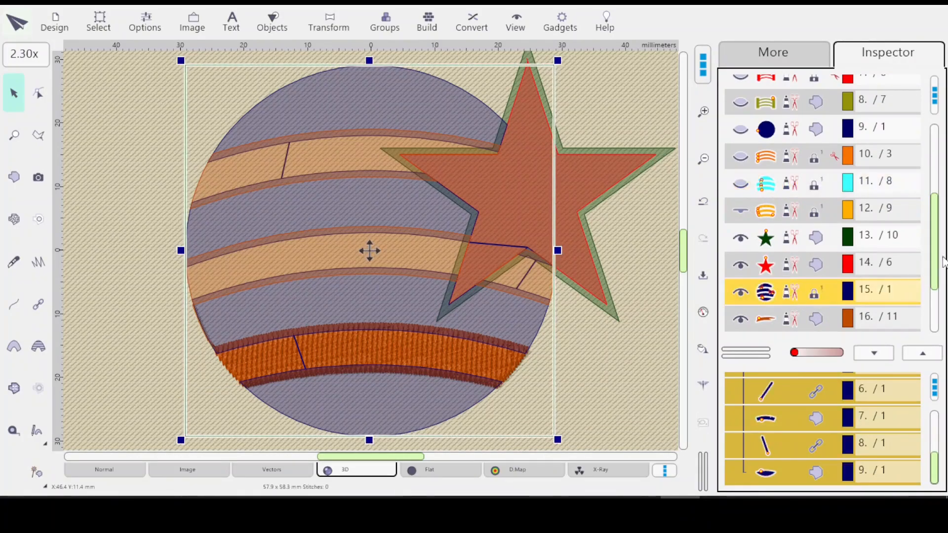
{"action": "scroll", "coordinate": [857, 260], "scroll_direction": "down", "scroll_amount": 4}
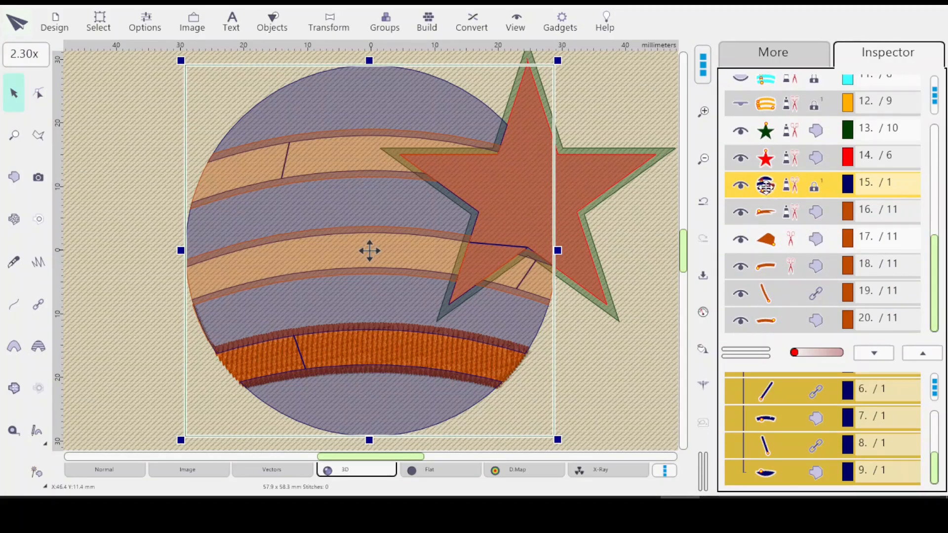
{"action": "right_click", "coordinate": [771, 182]}
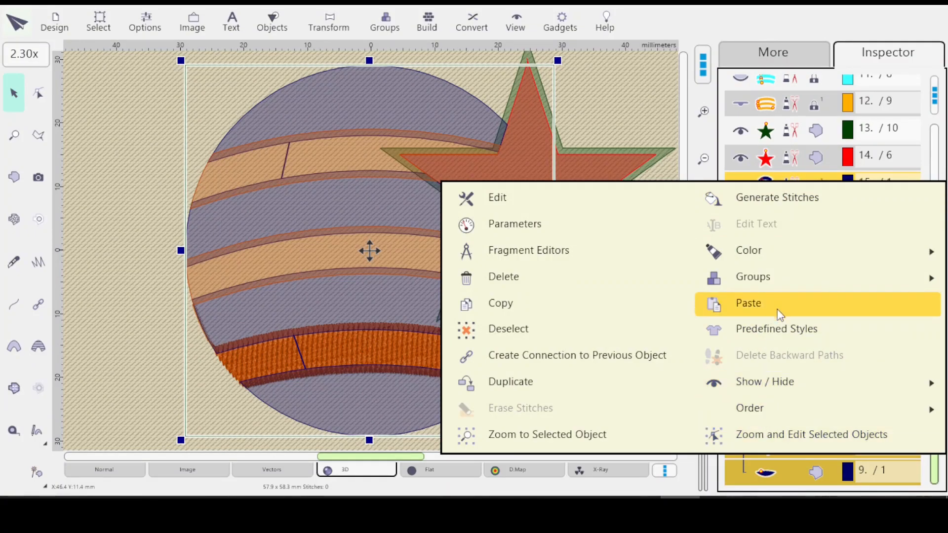
{"action": "left_click", "coordinate": [788, 283]}
{"action": "left_click", "coordinate": [902, 311]}
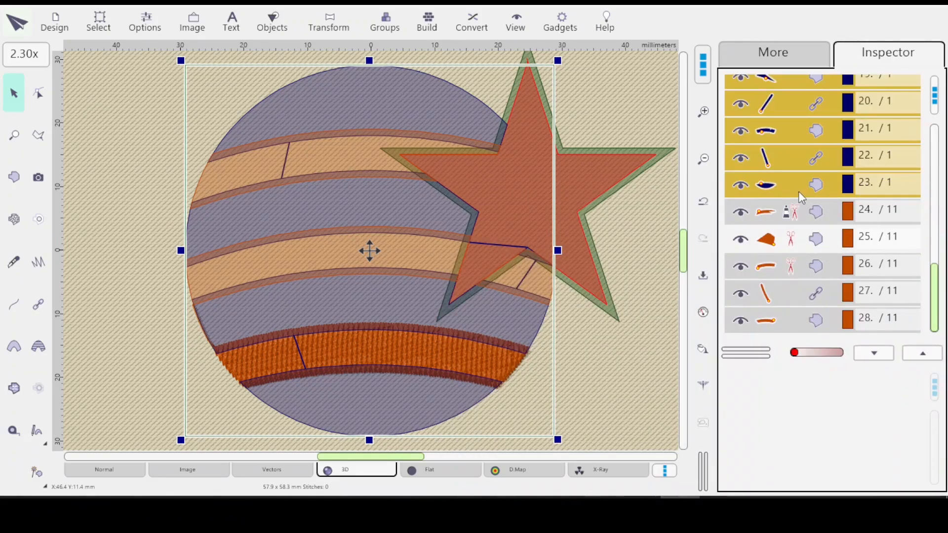
Duplicate the lowest navy circle segment and its connection, objects 22 and 23
{"action": "left_click", "coordinate": [805, 162]}
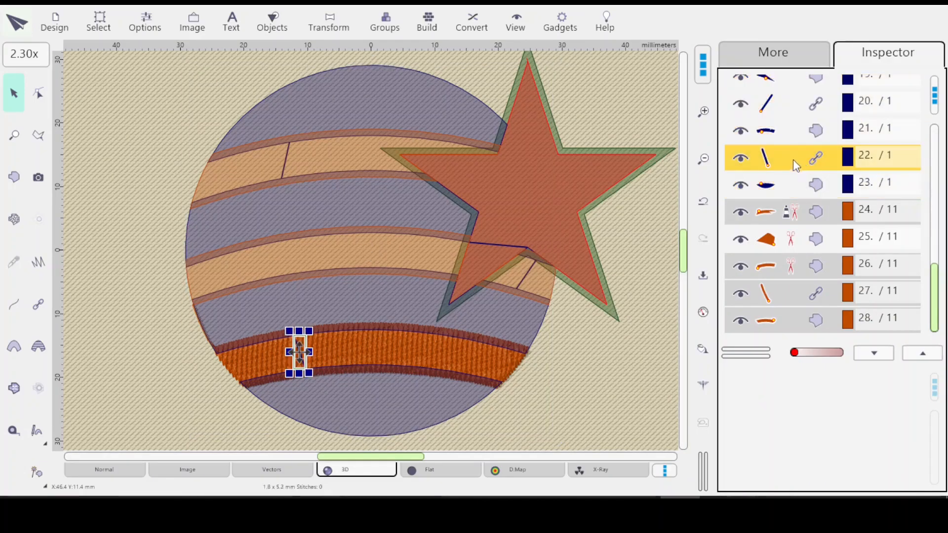
{"action": "left_click", "coordinate": [802, 189], "text": "shift"}
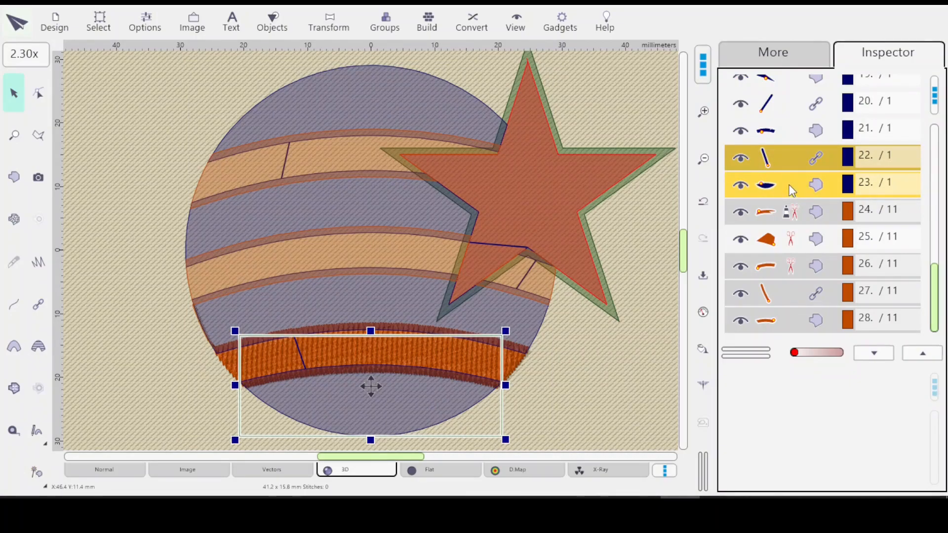
{"action": "scroll", "coordinate": [792, 189], "scroll_direction": "down", "scroll_amount": 2}
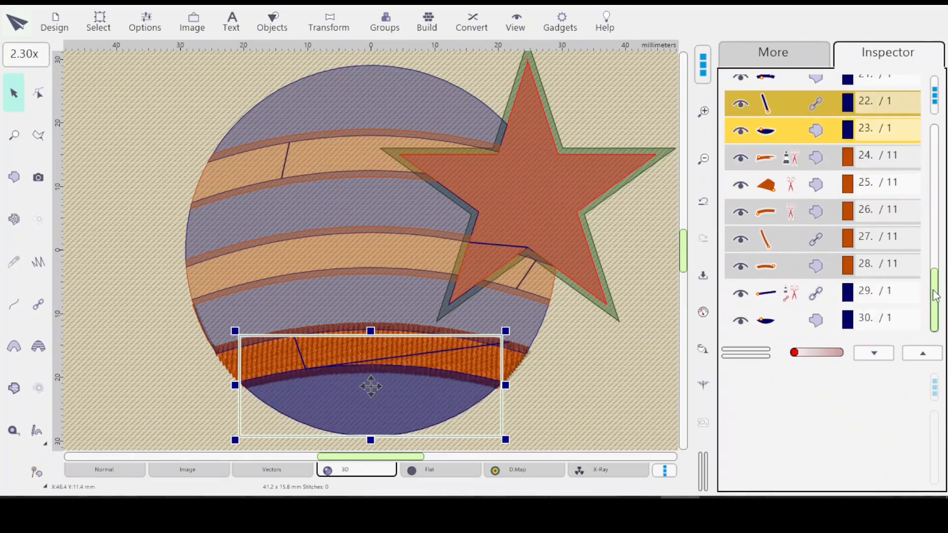
Move the duplicated navy connection and circle segment, objects 29 and 30, directly after the cyan group, object 11
{"action": "left_click", "coordinate": [842, 290]}
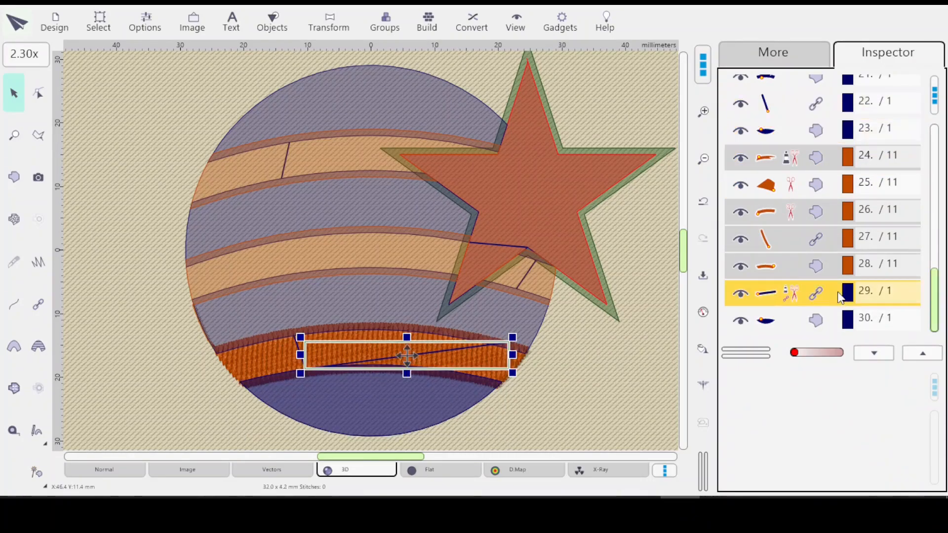
{"action": "left_click", "coordinate": [841, 326], "text": "shift"}
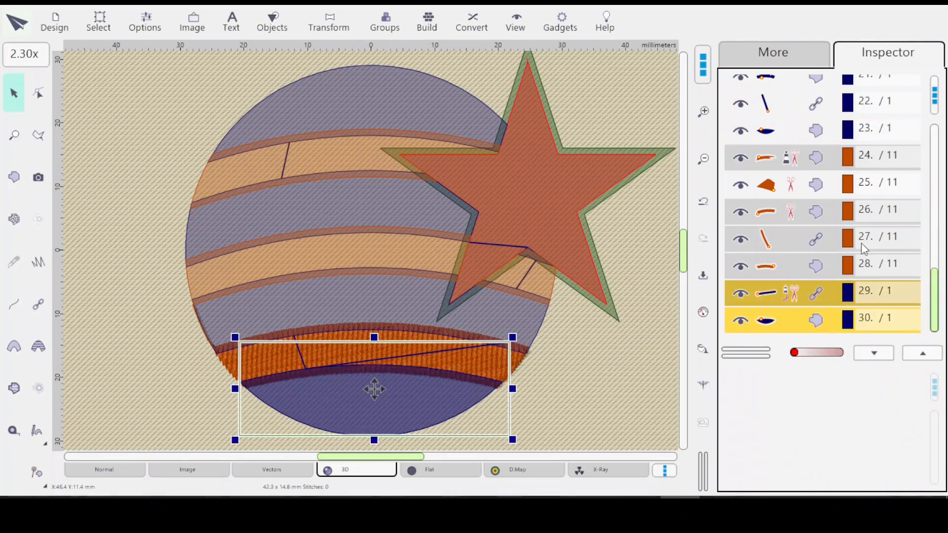
{"action": "left_click_drag", "start_coordinate": [820, 296], "coordinate": [790, 197]}
{"action": "left_click", "coordinate": [820, 241]}
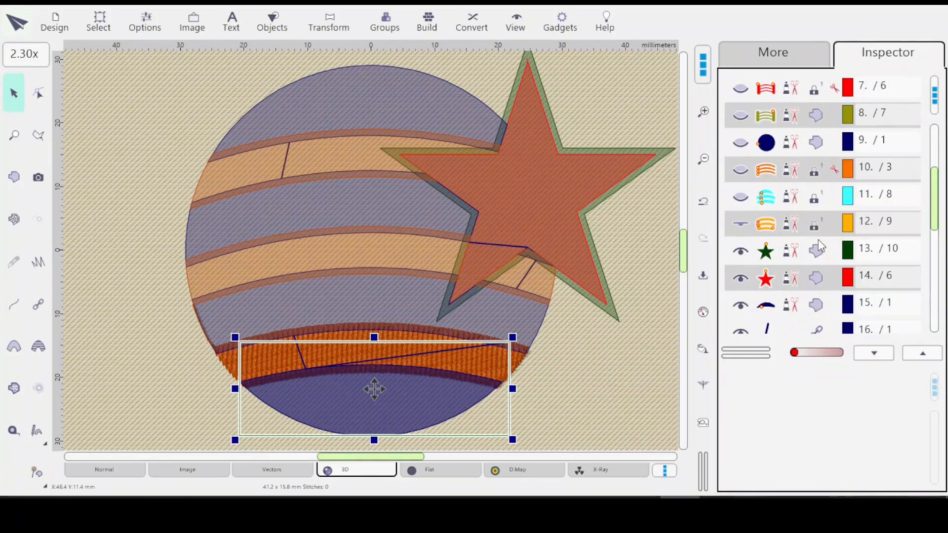
{"action": "left_click", "coordinate": [807, 200]}
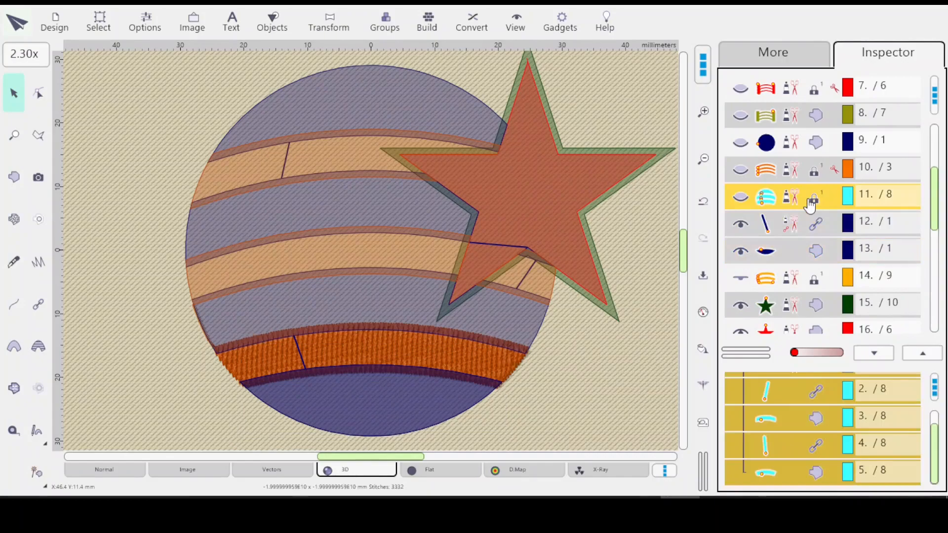
Give the moved connection and circle segment, objects 12 and 13, the same color as the cyan group, object 11
{"action": "left_click_drag", "start_coordinate": [812, 224], "coordinate": [812, 226]}
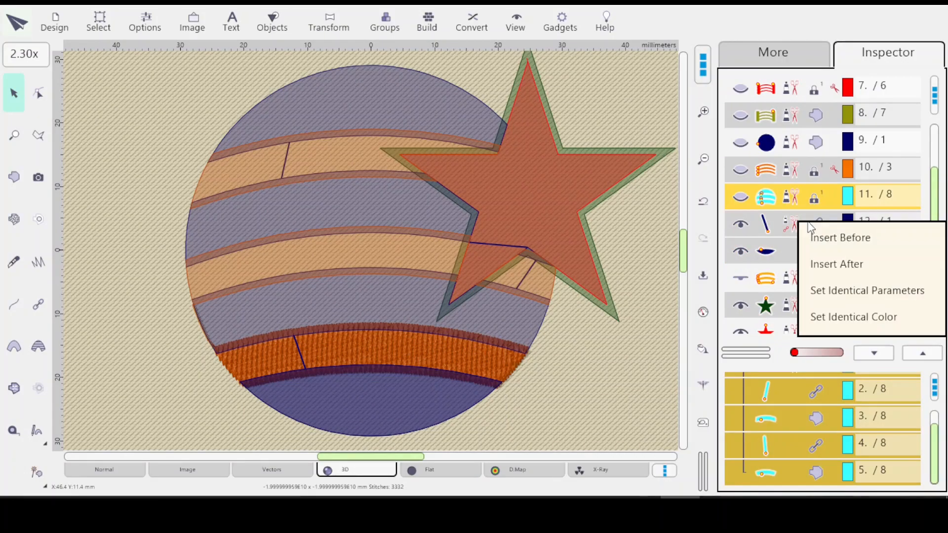
{"action": "left_click", "coordinate": [823, 316]}
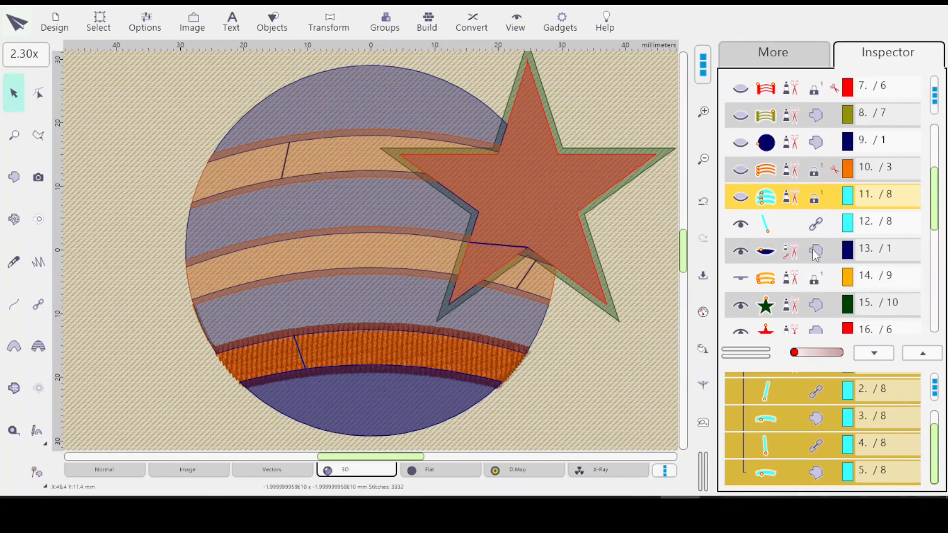
{"action": "left_click_drag", "start_coordinate": [815, 254], "coordinate": [815, 256]}
{"action": "left_click", "coordinate": [840, 344]}
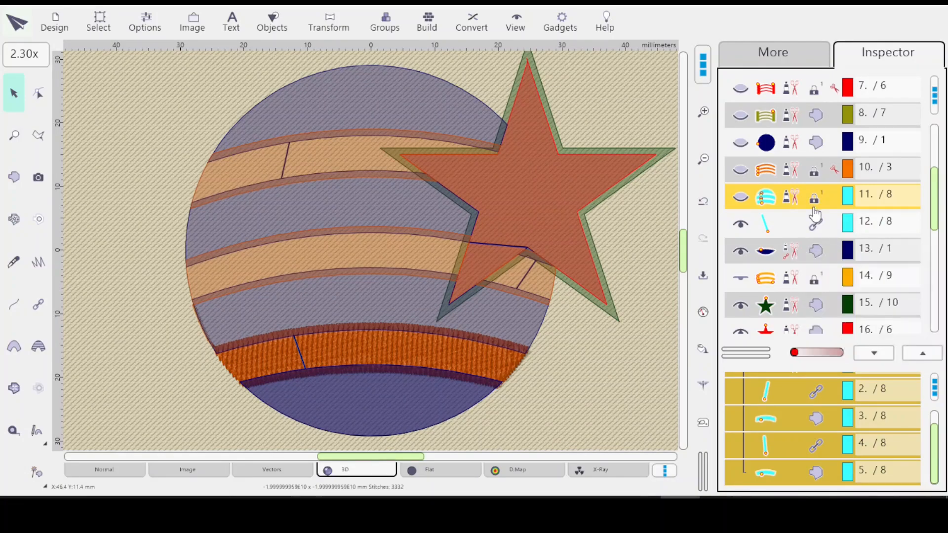
Group the recolored connection and circle segment together with the cyan group as one level 1 group
{"action": "left_click", "coordinate": [797, 250]}
{"action": "right_click", "coordinate": [801, 250]}
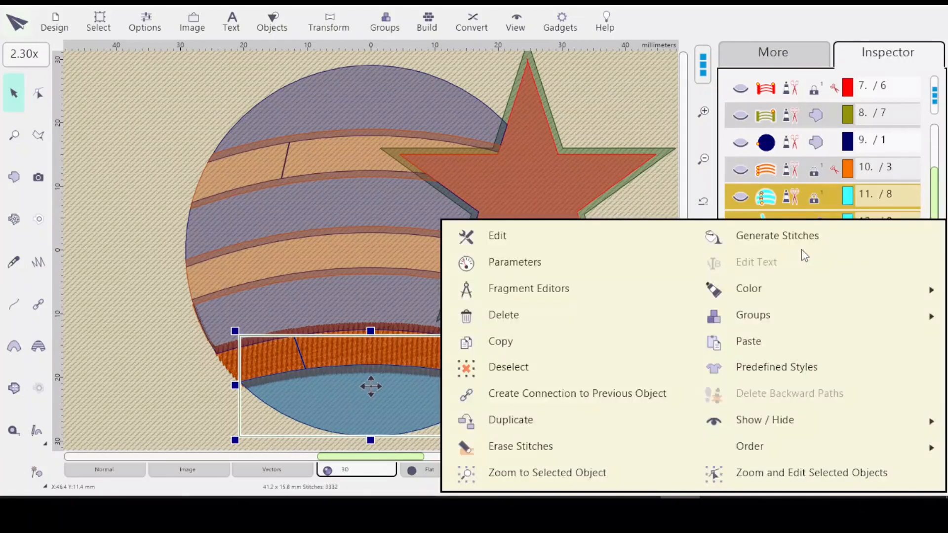
{"action": "mouse_move", "coordinate": [804, 318]}
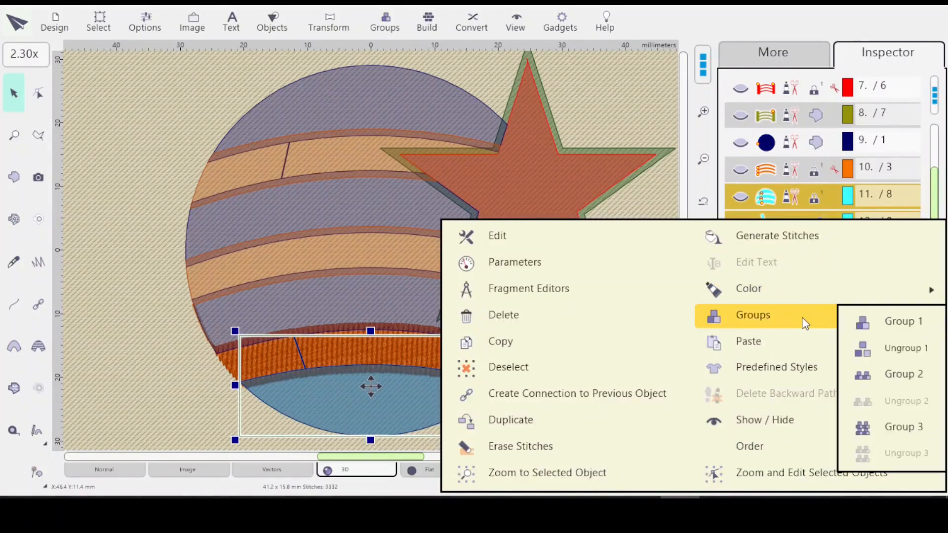
{"action": "left_click", "coordinate": [883, 335]}
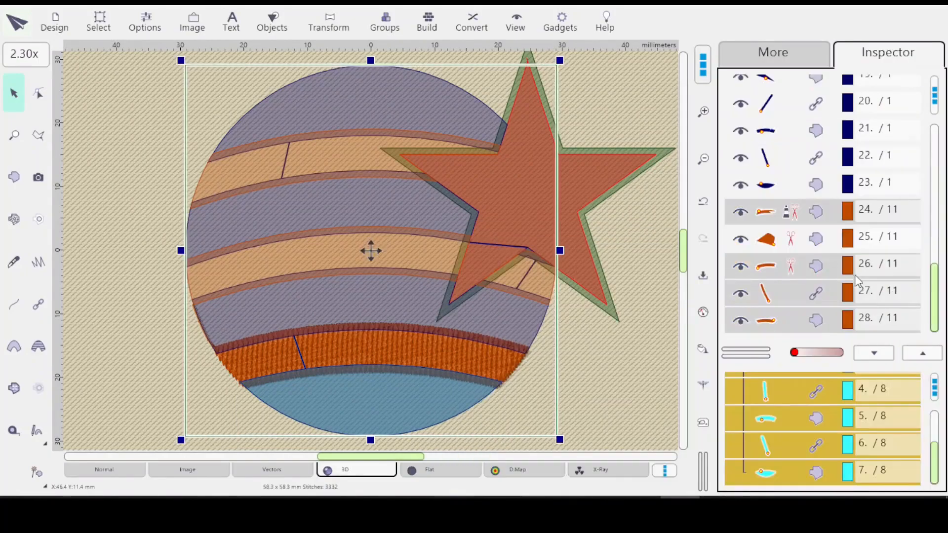
Briefly show, then completely hide, the cyan segment group, object 11, and the yellow-orange stripe group, object 12
{"action": "left_click_drag", "start_coordinate": [938, 316], "coordinate": [938, 223]}
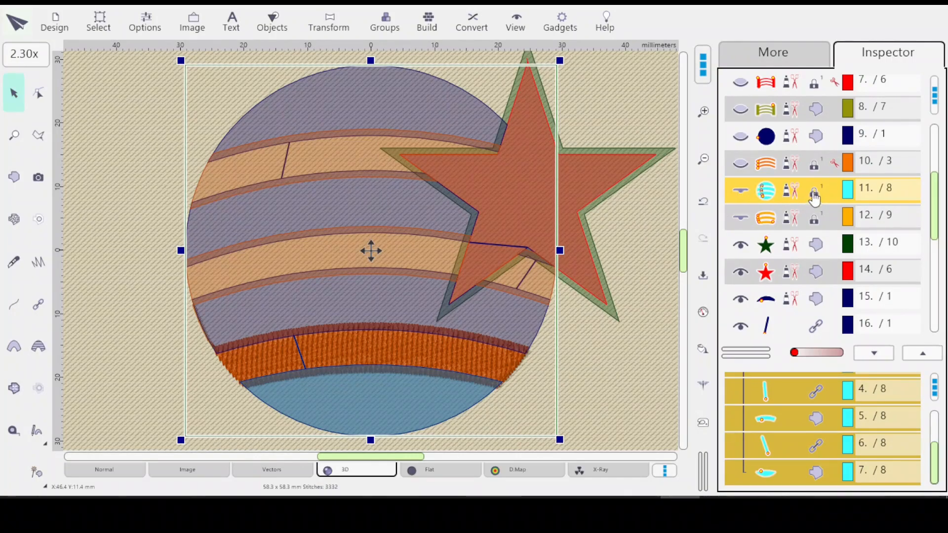
{"action": "left_click", "coordinate": [739, 193]}
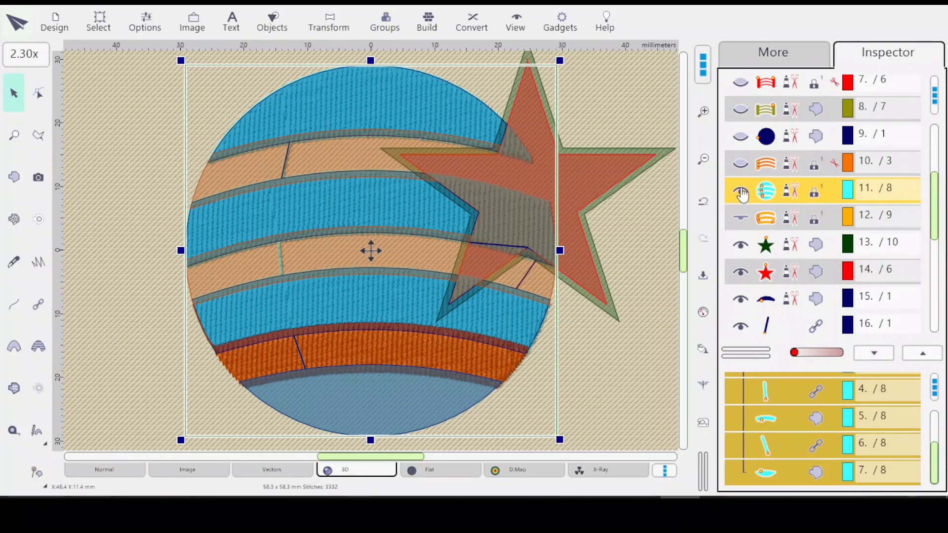
{"action": "left_click", "coordinate": [741, 195]}
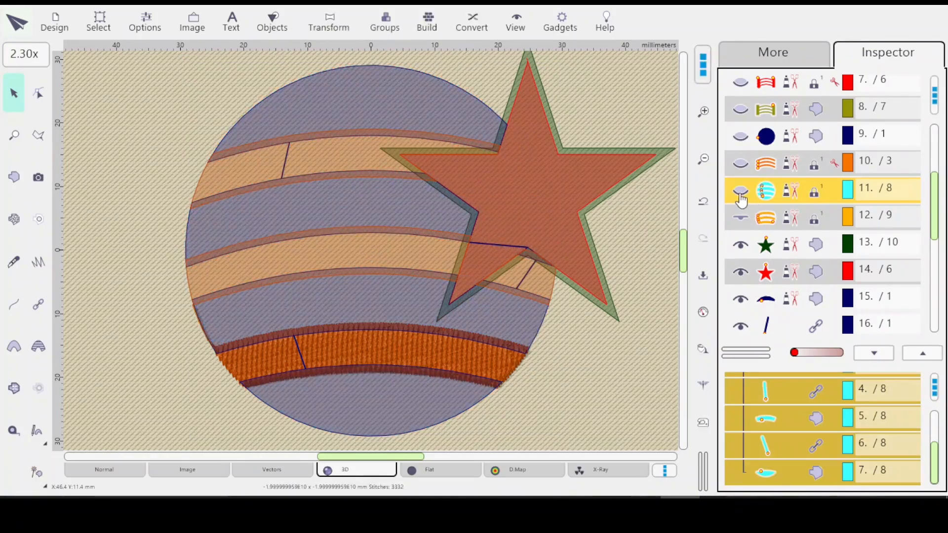
{"action": "left_click", "coordinate": [815, 225]}
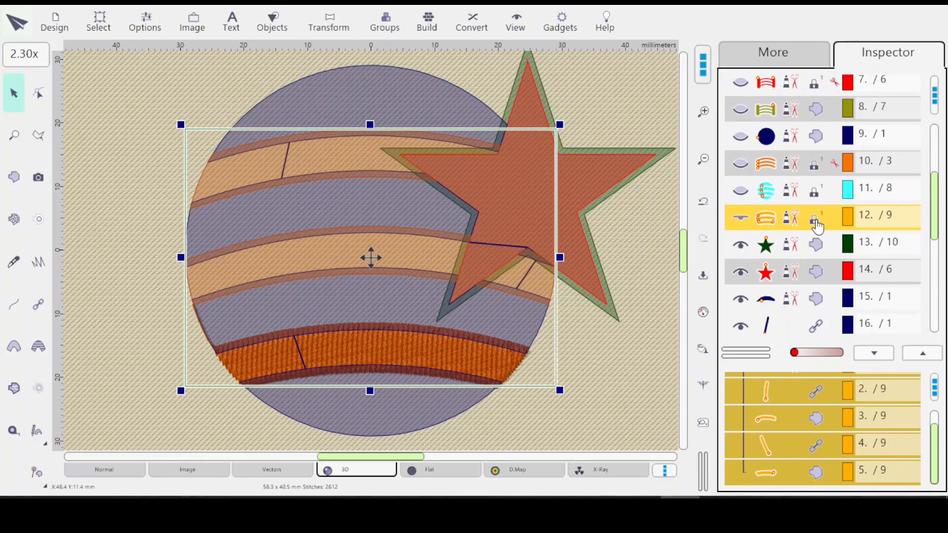
{"action": "left_click", "coordinate": [740, 220]}
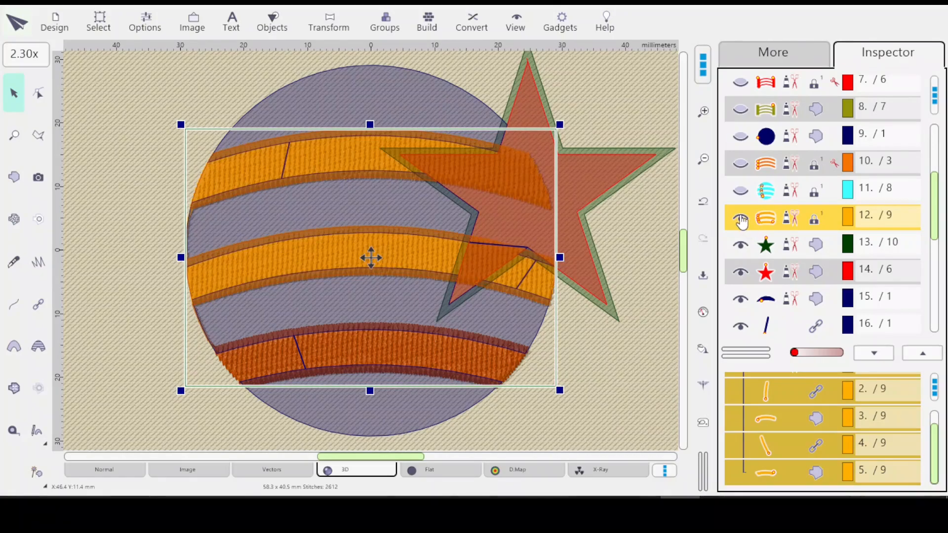
{"action": "left_click", "coordinate": [741, 220]}
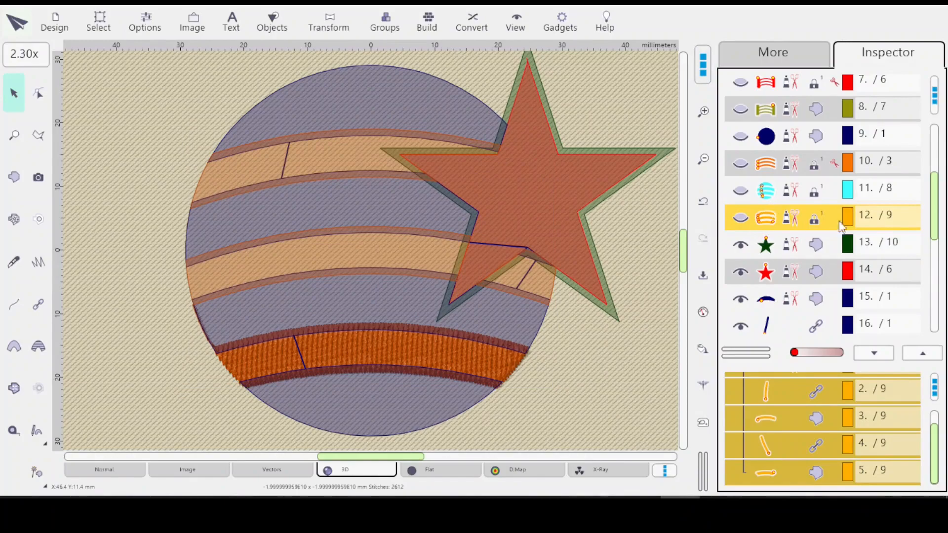
Group the navy circle segments and their connections, objects 15 to 23, as one level 1 group
{"action": "left_click_drag", "start_coordinate": [937, 214], "coordinate": [938, 266]}
{"action": "left_click", "coordinate": [787, 114]}
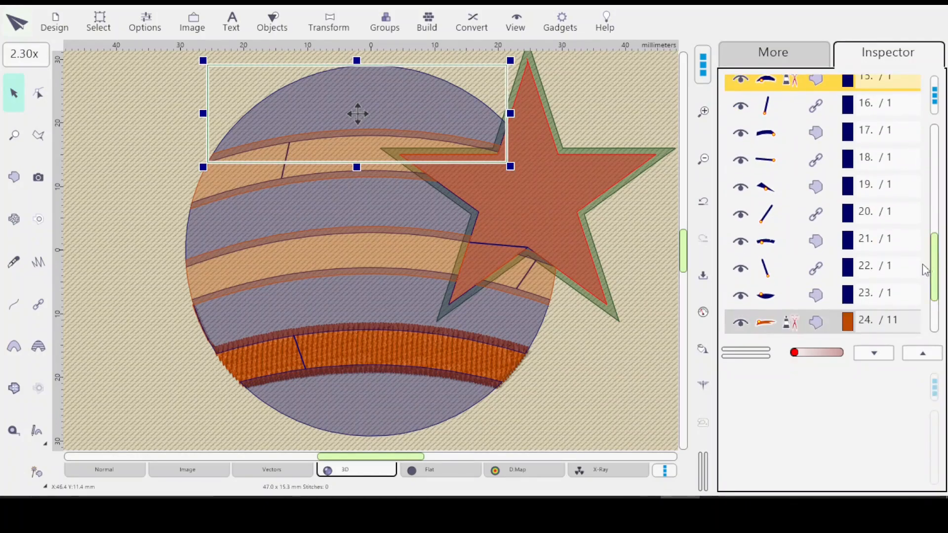
{"action": "left_click", "coordinate": [815, 296], "text": "shift"}
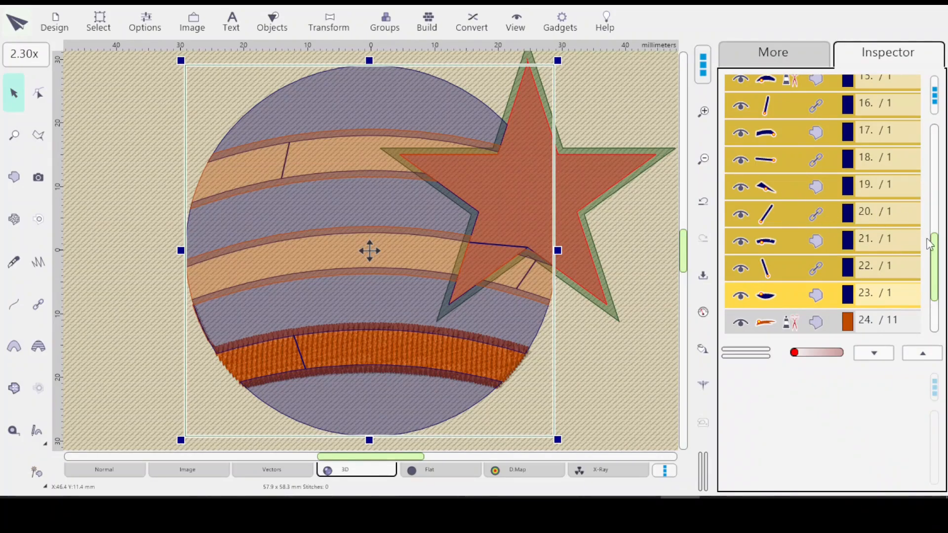
{"action": "left_click_drag", "start_coordinate": [934, 255], "coordinate": [935, 242]}
{"action": "right_click", "coordinate": [807, 207]}
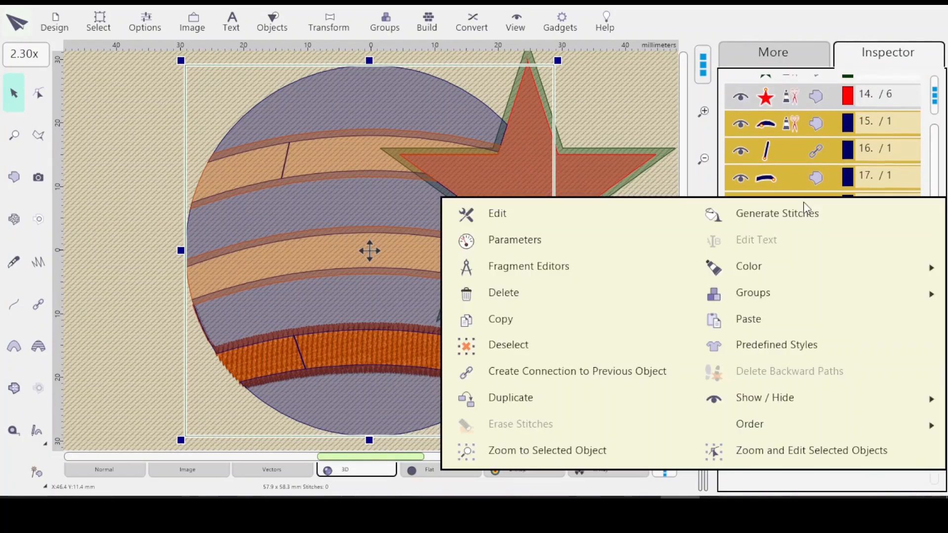
{"action": "mouse_move", "coordinate": [781, 292]}
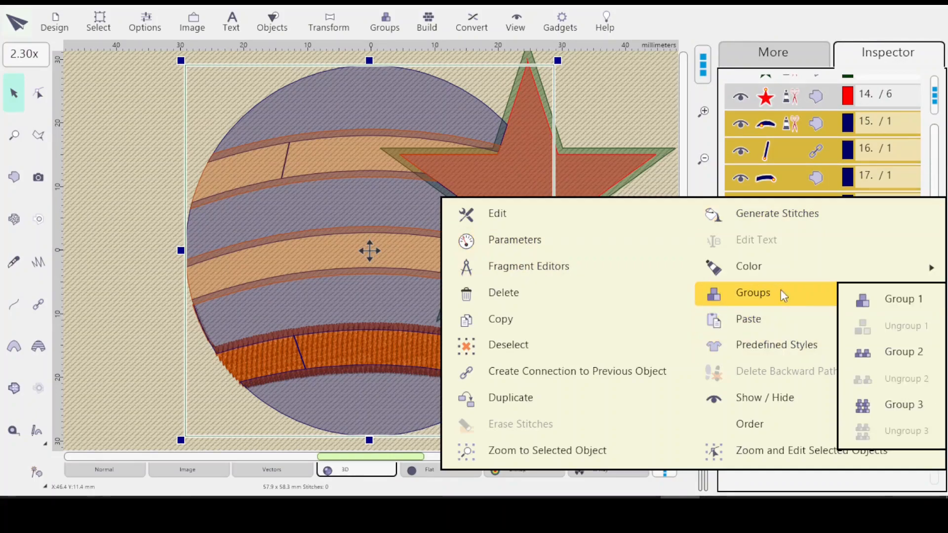
{"action": "left_click", "coordinate": [870, 296]}
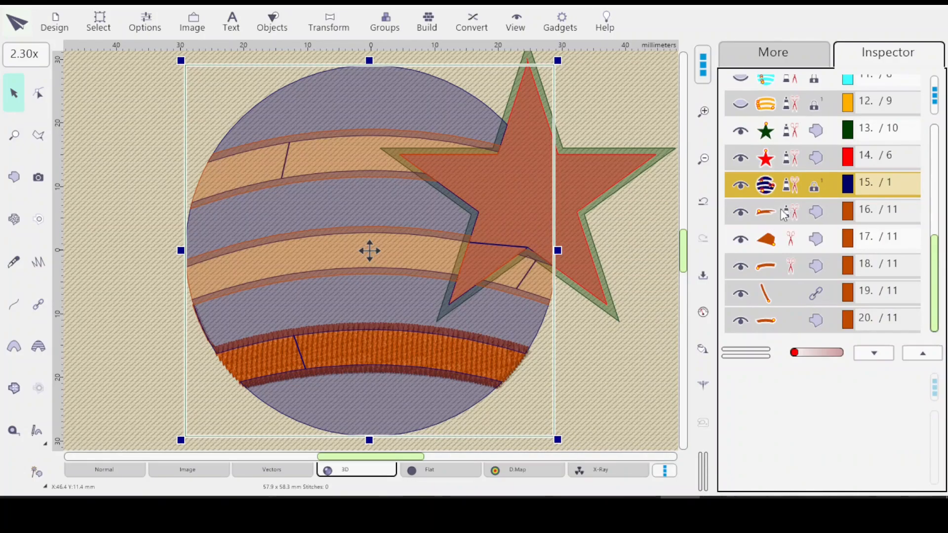
Move the long middle orange stripe, object 18, before the small orange piece, object 17, and delete the orange connection, object 19
{"action": "left_click", "coordinate": [793, 247]}
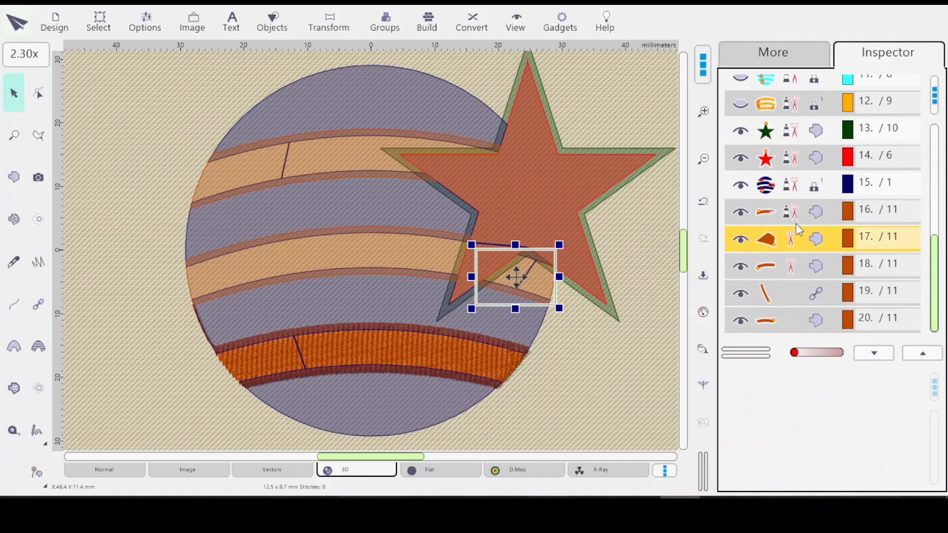
{"action": "left_click", "coordinate": [764, 212]}
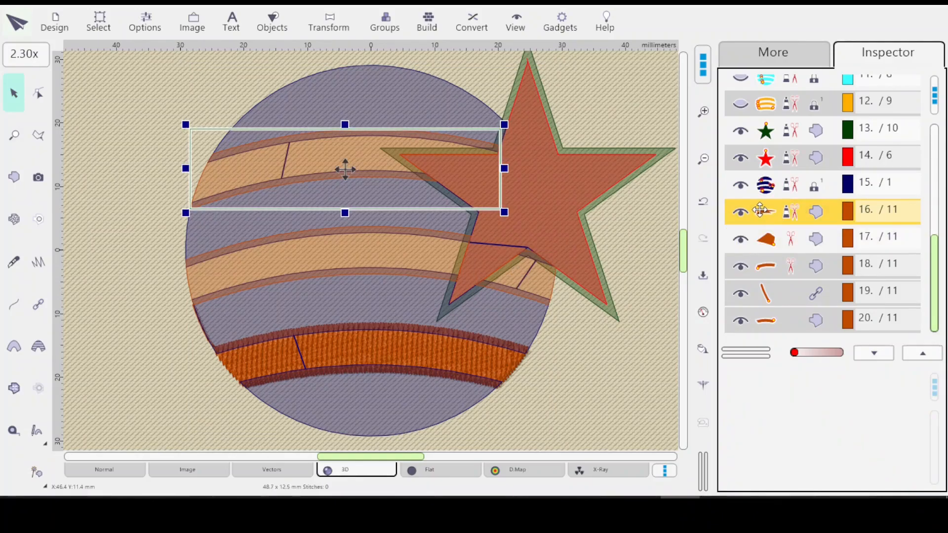
{"action": "left_click", "coordinate": [783, 245]}
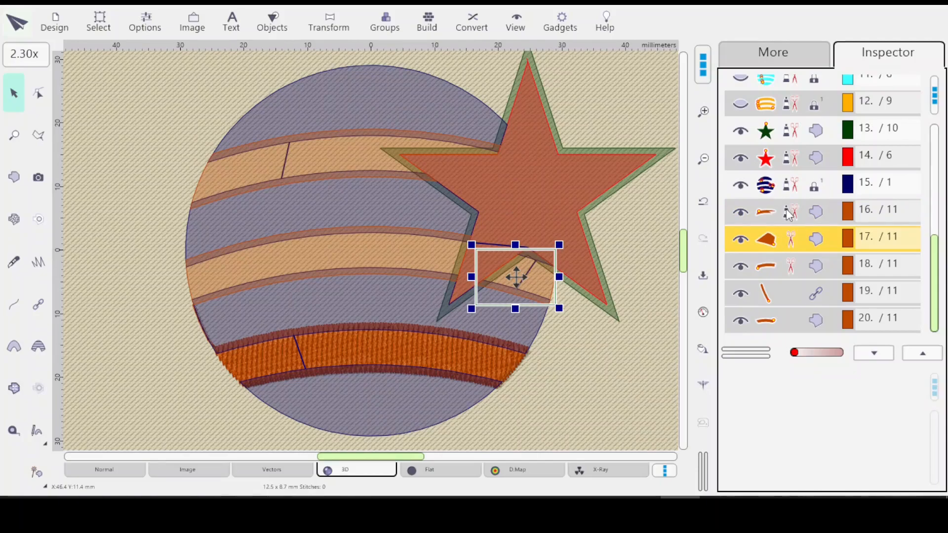
{"action": "left_click", "coordinate": [788, 216]}
{"action": "left_click", "coordinate": [786, 267]}
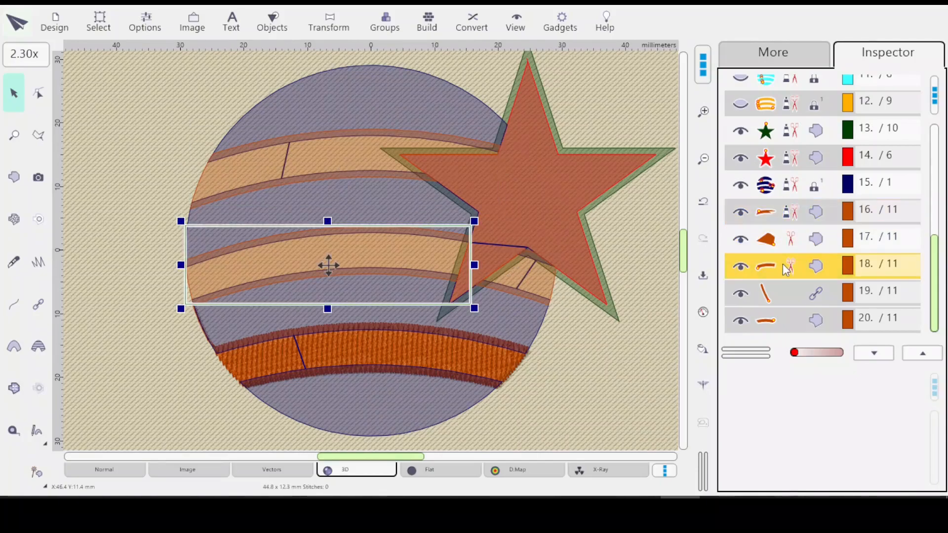
{"action": "left_click", "coordinate": [787, 242]}
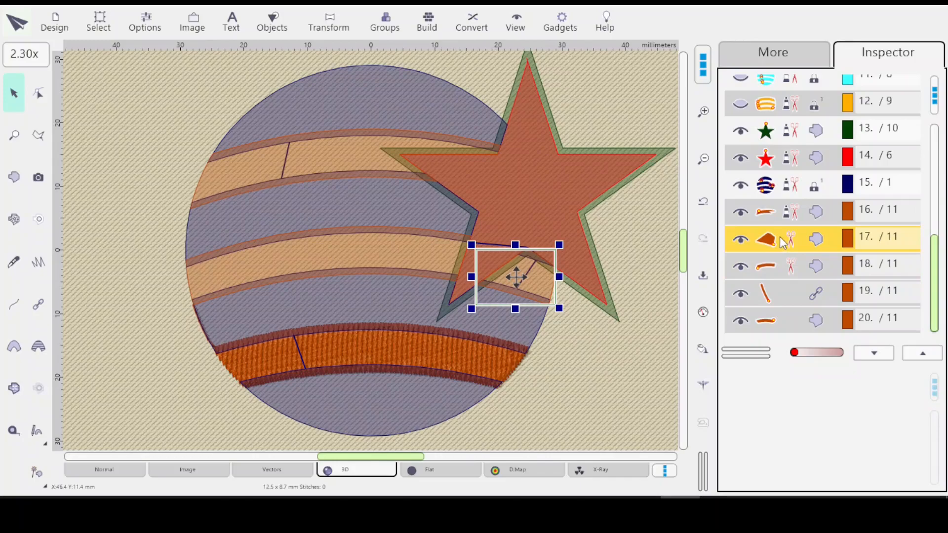
{"action": "left_click", "coordinate": [780, 270]}
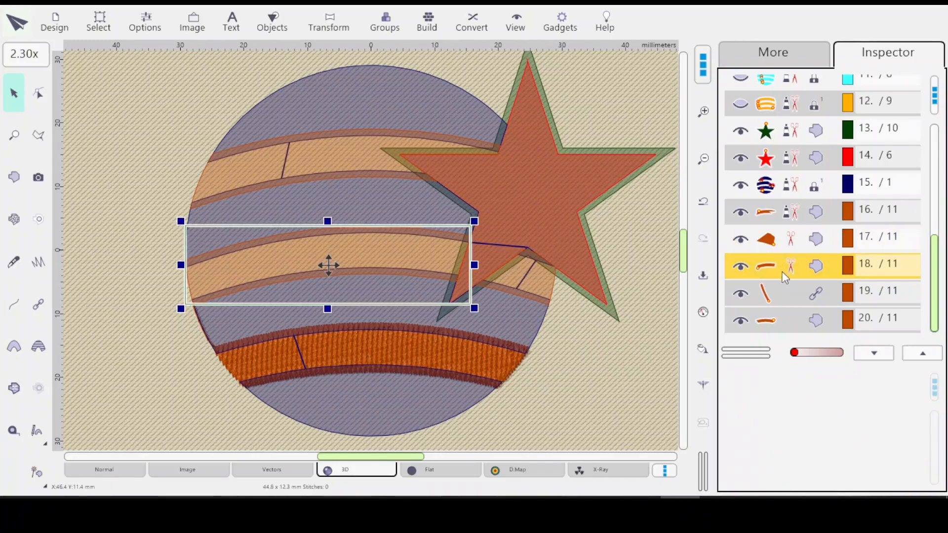
{"action": "right_click", "coordinate": [802, 242]}
{"action": "left_click", "coordinate": [829, 262]}
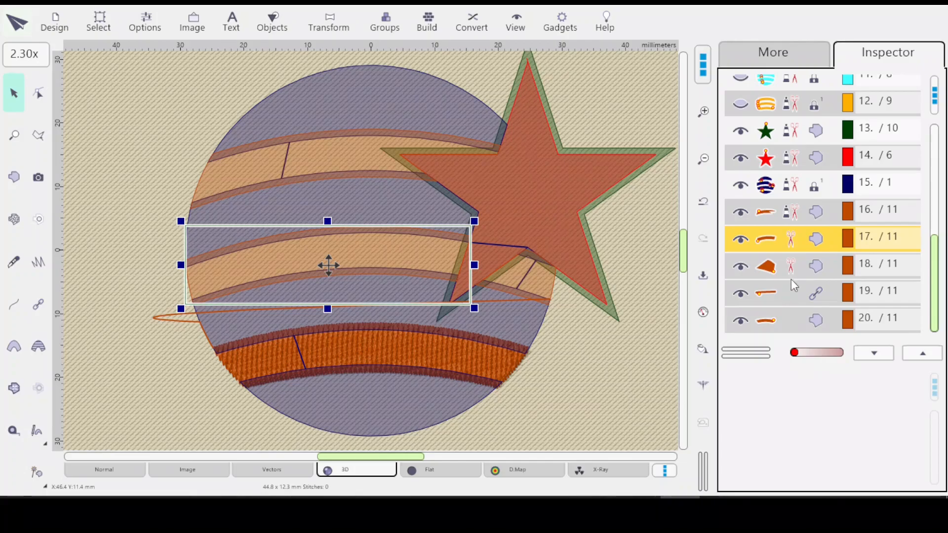
{"action": "left_click", "coordinate": [799, 296]}
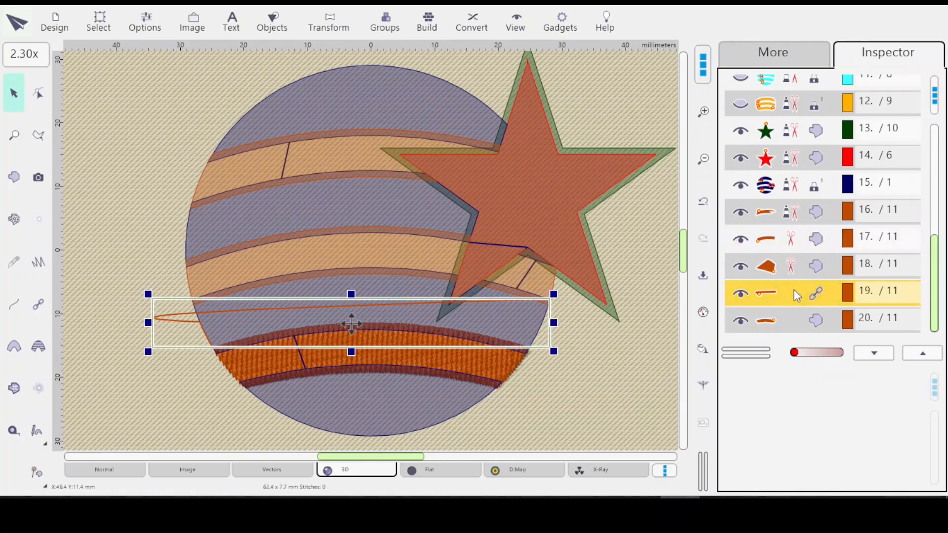
{"action": "key", "text": "Delete"}
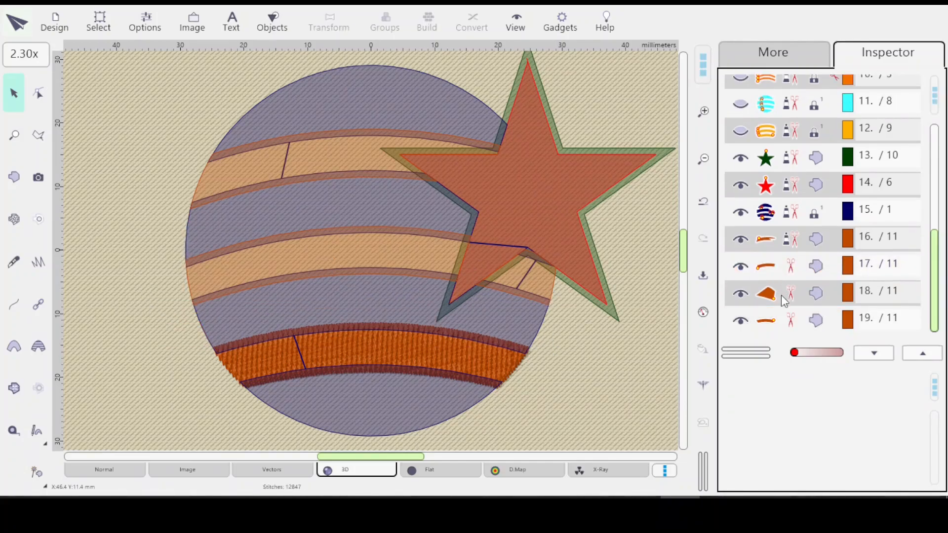
Insert a node on the lower edge of the upper orange stripe, object 16, and place a stitch point marker at it
{"action": "left_click", "coordinate": [800, 246]}
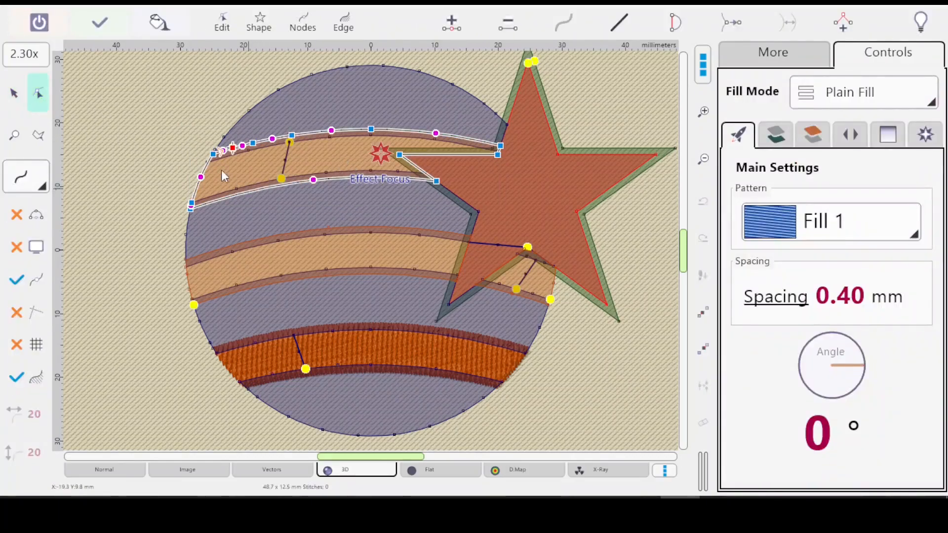
{"action": "left_click", "coordinate": [232, 147]}
{"action": "left_click", "coordinate": [313, 179]}
{"action": "left_click", "coordinate": [451, 22]}
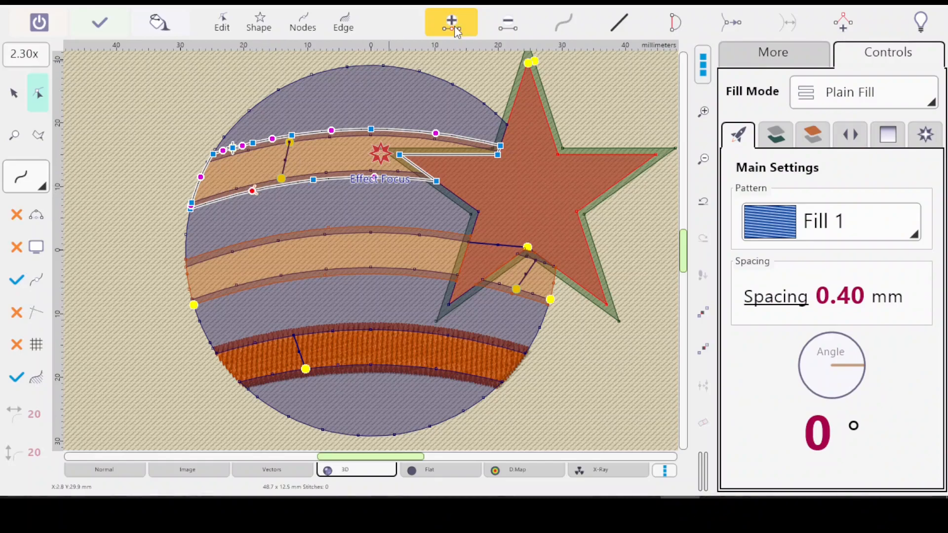
{"action": "right_click", "coordinate": [253, 192]}
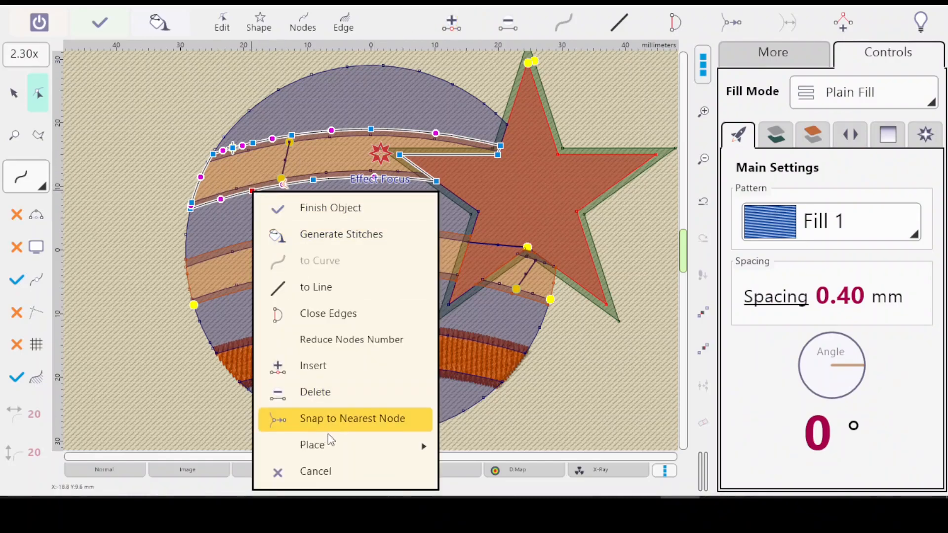
{"action": "mouse_move", "coordinate": [332, 445]}
{"action": "left_click", "coordinate": [483, 394]}
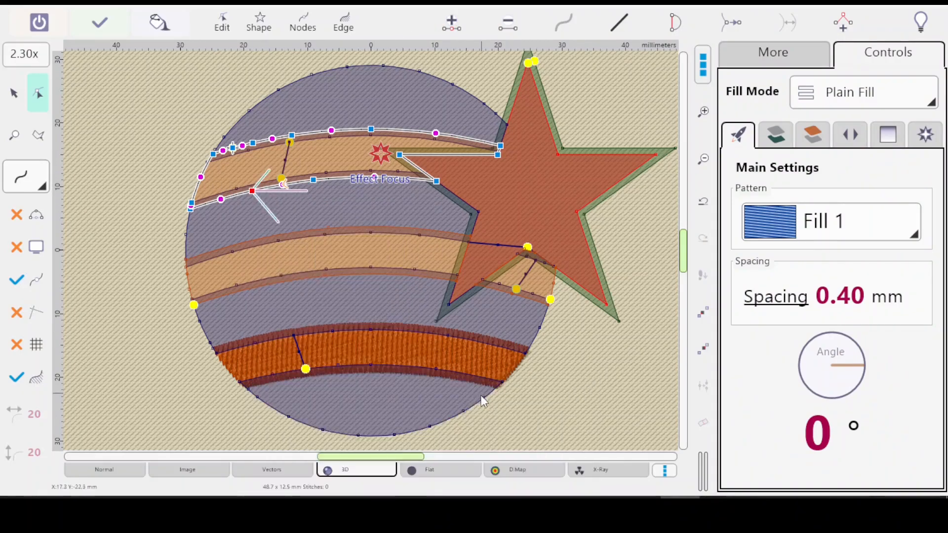
{"action": "key", "text": "Return"}
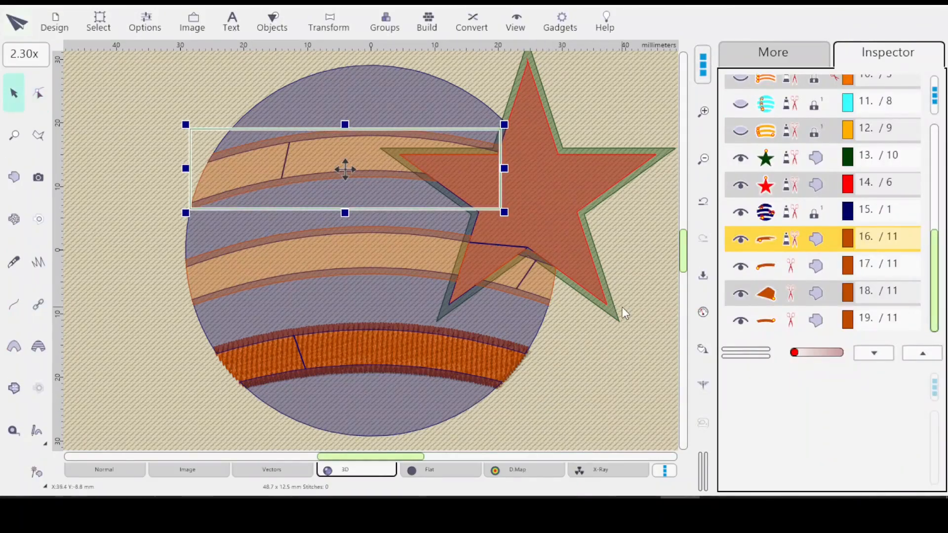
Place the fill end point of the upper orange stripe, object 16, on the corner node where its lower edge meets the star
{"action": "left_click", "coordinate": [794, 270]}
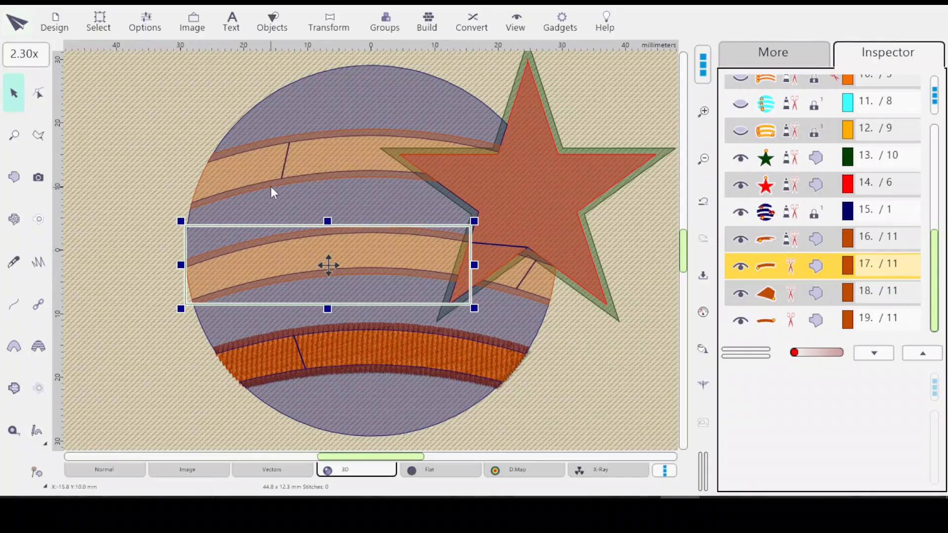
{"action": "left_click", "coordinate": [794, 243]}
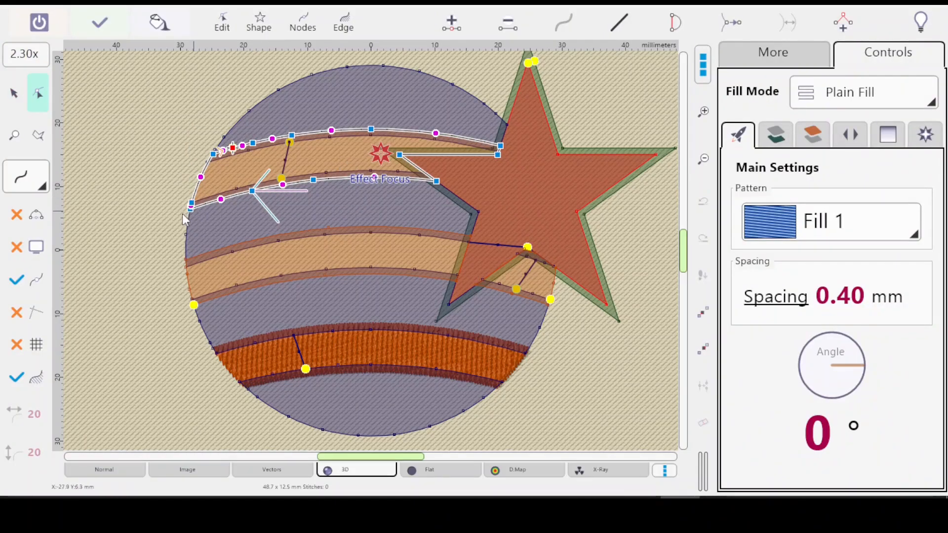
{"action": "left_click", "coordinate": [13, 135]}
{"action": "left_click", "coordinate": [178, 226]}
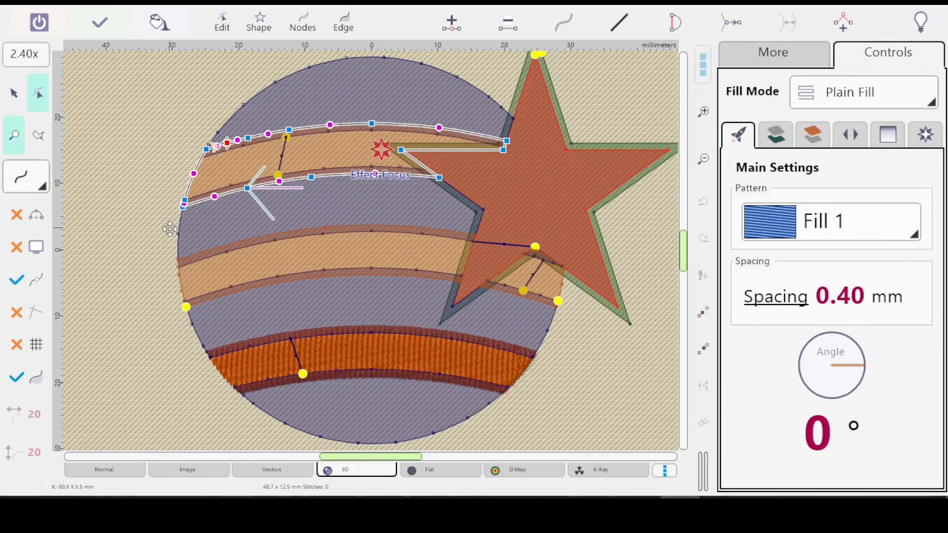
{"action": "left_click", "coordinate": [170, 228]}
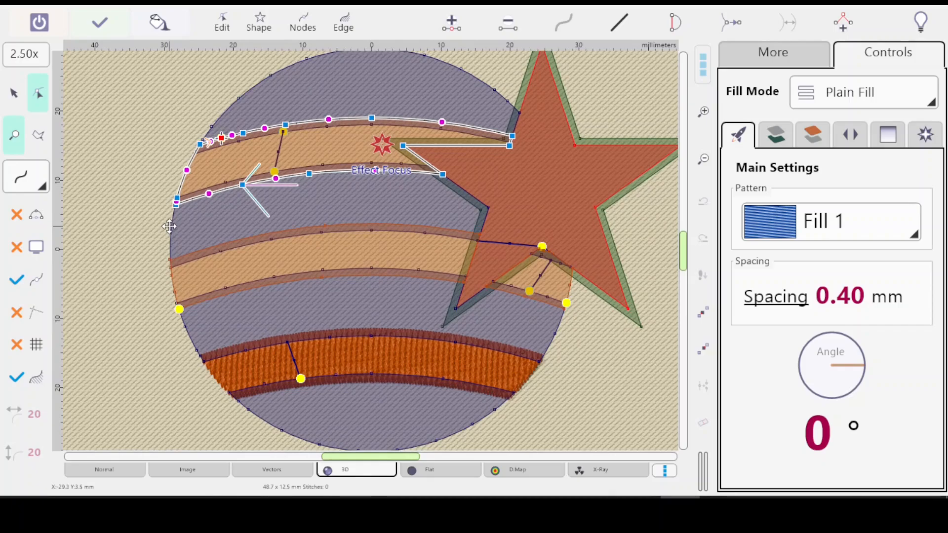
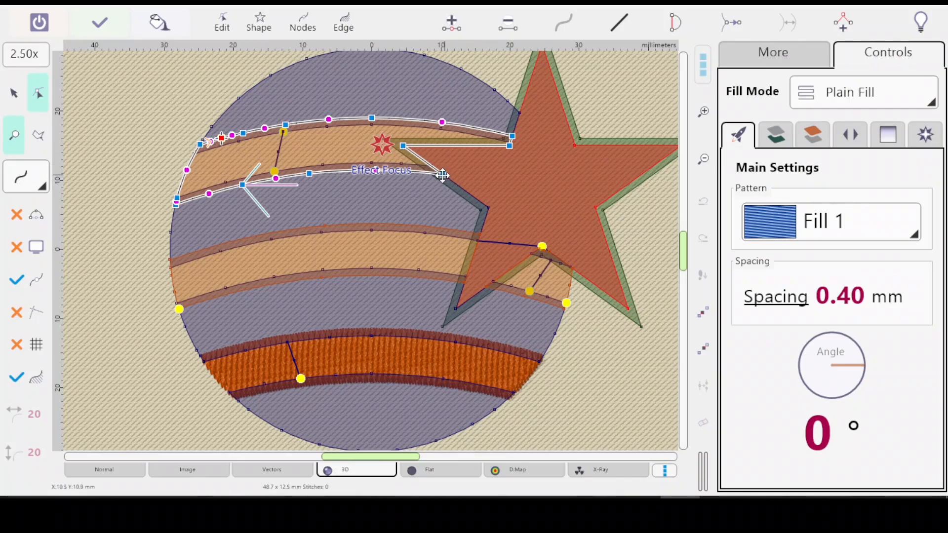
{"action": "scroll", "coordinate": [443, 176], "scroll_direction": "up", "scroll_amount": 1}
{"action": "left_click", "coordinate": [28, 95]}
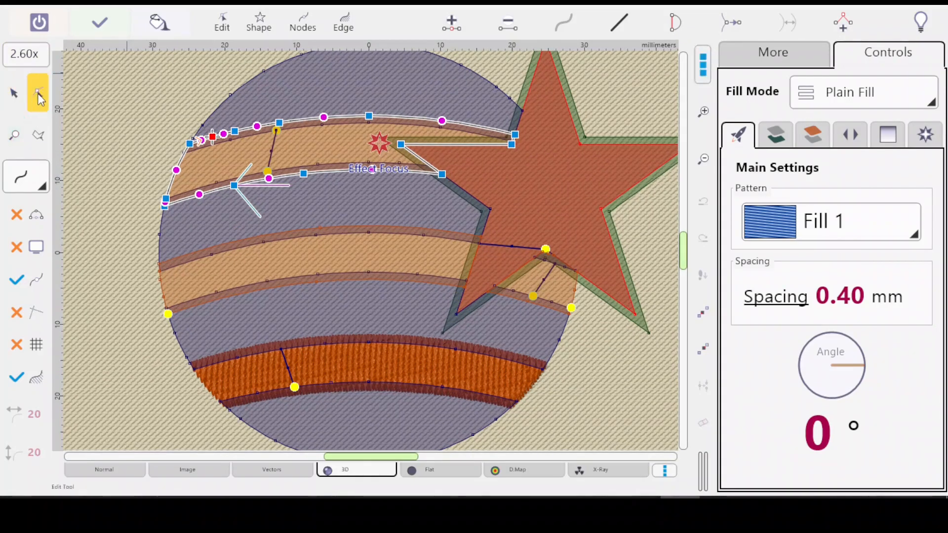
{"action": "left_click", "coordinate": [442, 174]}
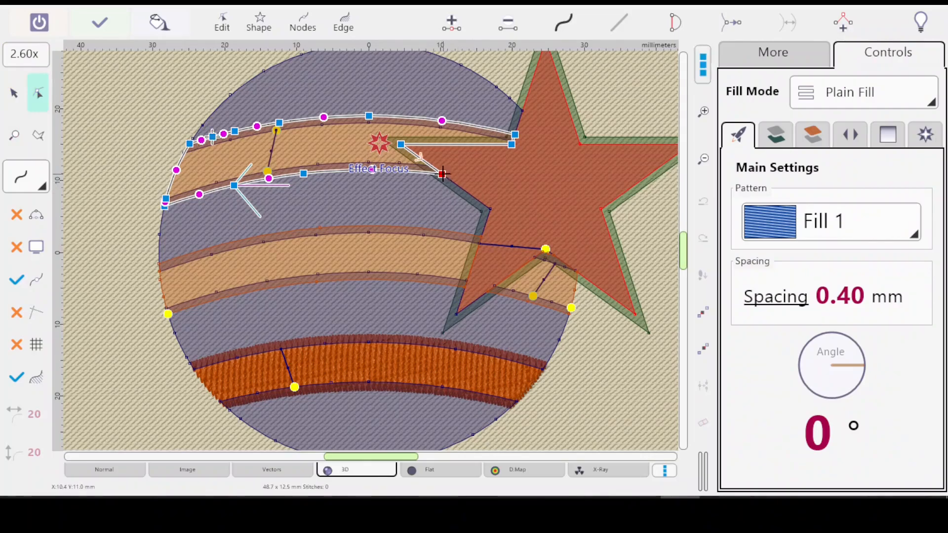
{"action": "right_click", "coordinate": [443, 174]}
{"action": "mouse_move", "coordinate": [523, 428]}
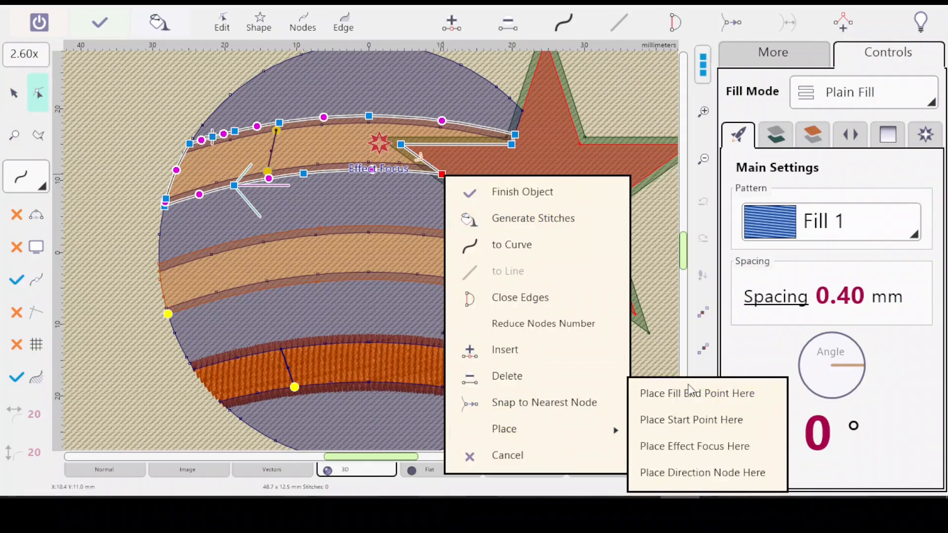
{"action": "left_click", "coordinate": [702, 472]}
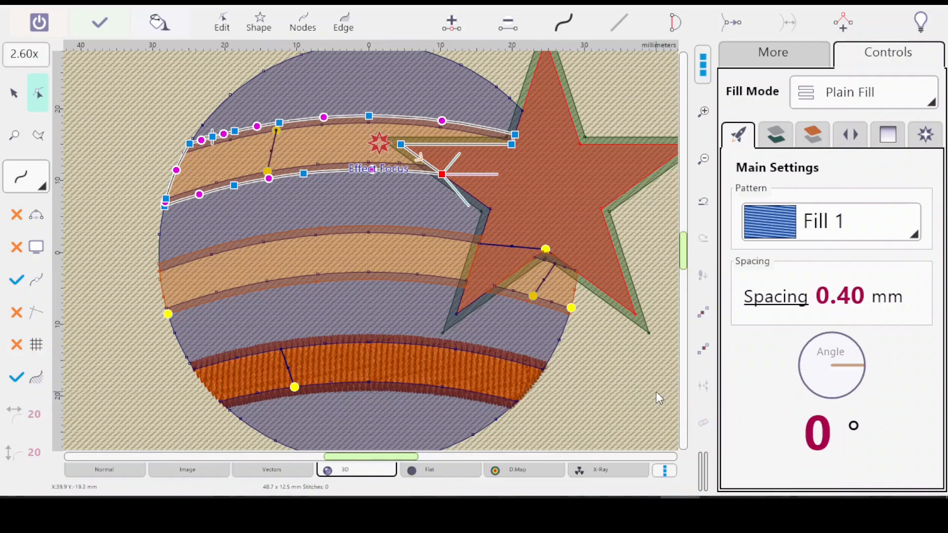
{"action": "key", "text": "Return"}
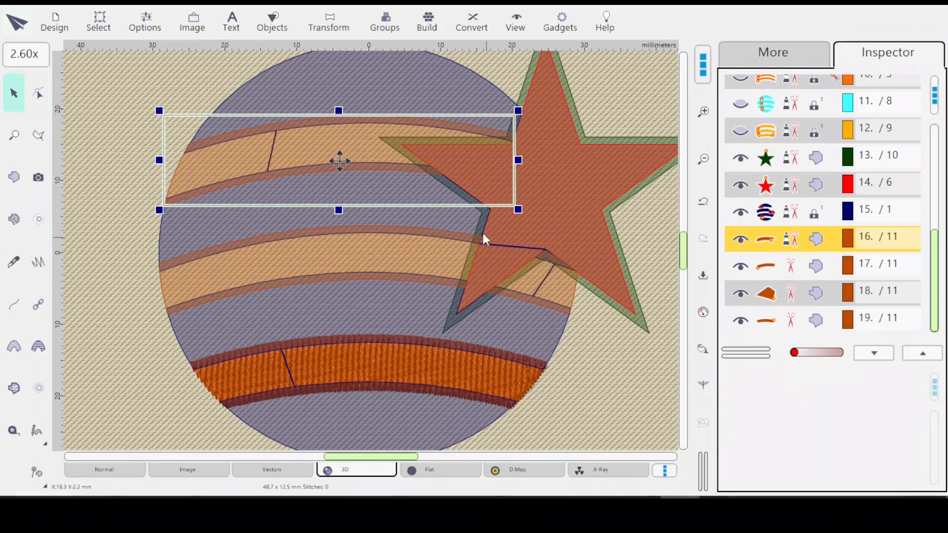
Move the small orange piece, object 18, before the long middle orange stripe, object 17
{"action": "left_click", "coordinate": [811, 268]}
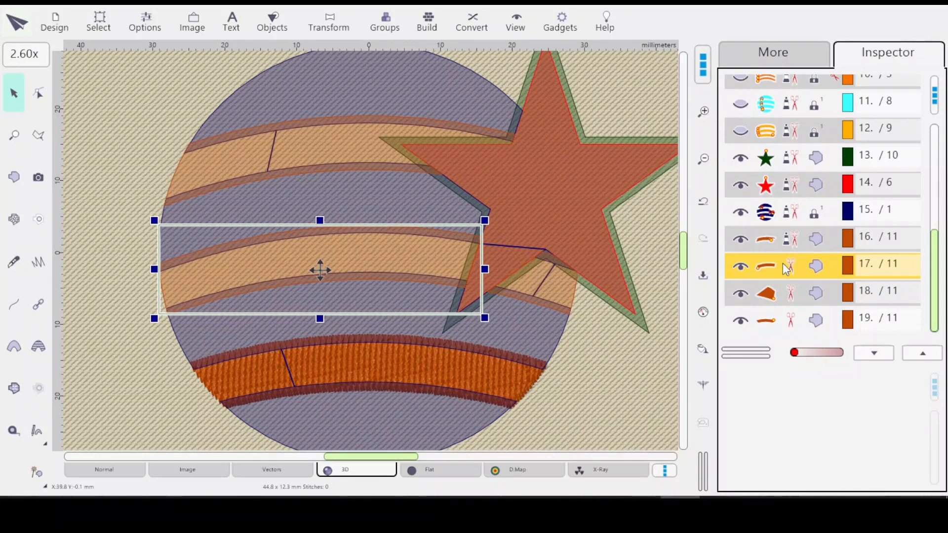
{"action": "left_click", "coordinate": [782, 296]}
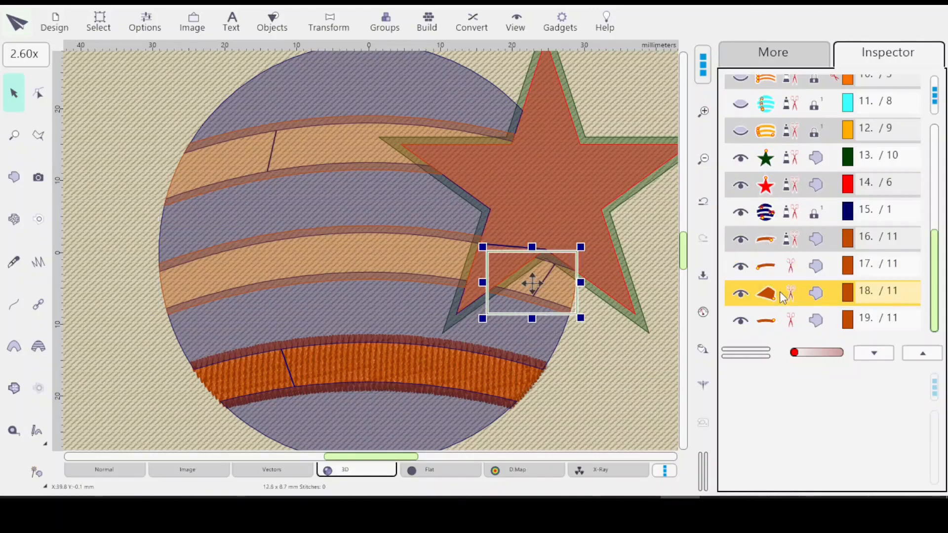
{"action": "right_click", "coordinate": [792, 270]}
{"action": "left_click", "coordinate": [821, 282]}
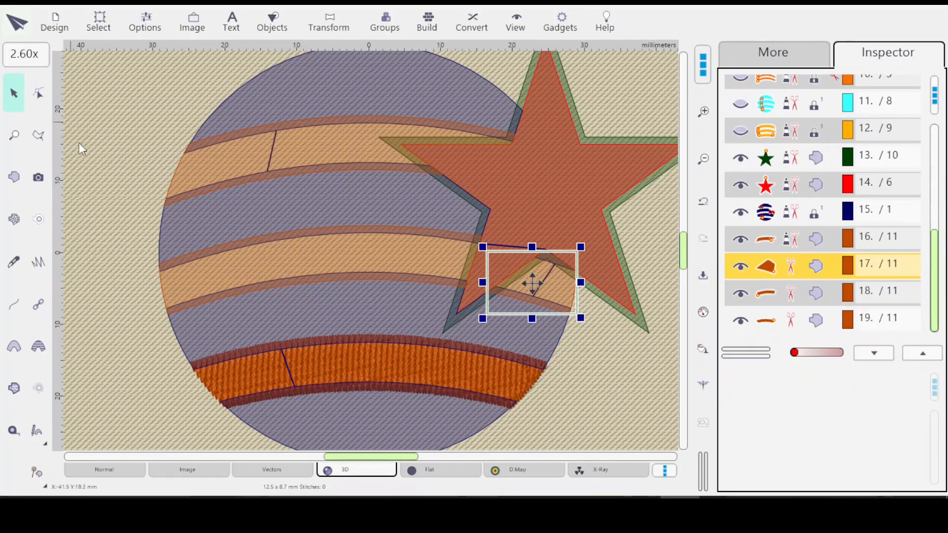
Edit the small orange piece, object 17, and insert a node midway along its upper-left edge under the star
{"action": "left_click", "coordinate": [38, 93]}
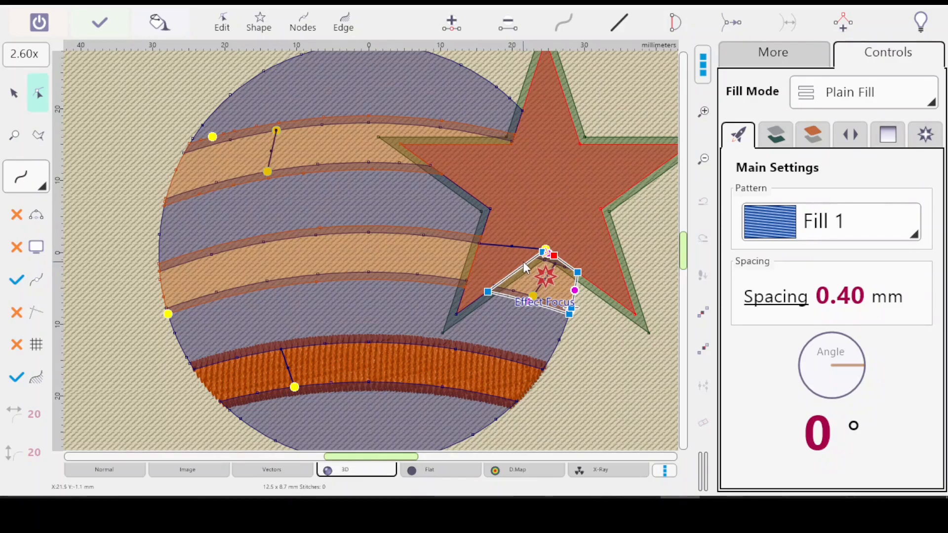
{"action": "left_click", "coordinate": [487, 291]}
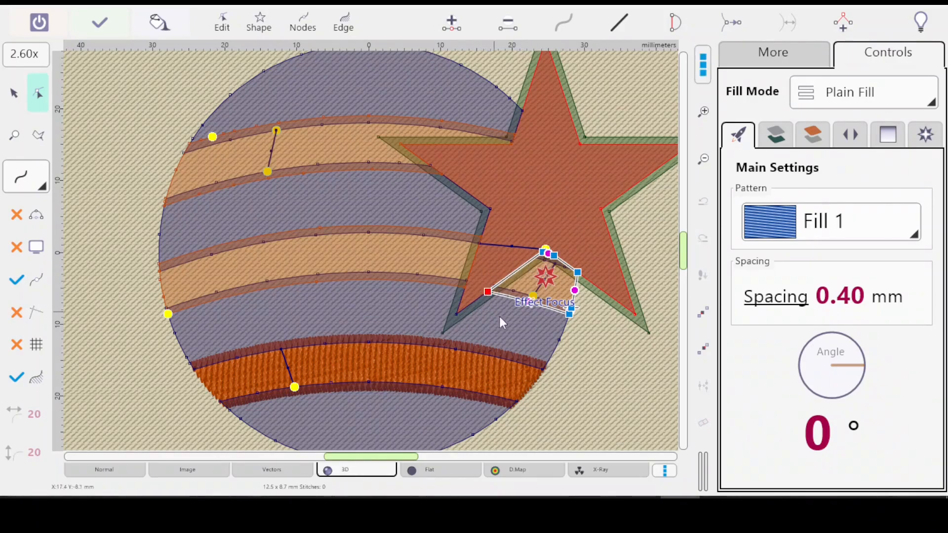
{"action": "scroll", "coordinate": [563, 283], "scroll_direction": "up", "scroll_amount": 1}
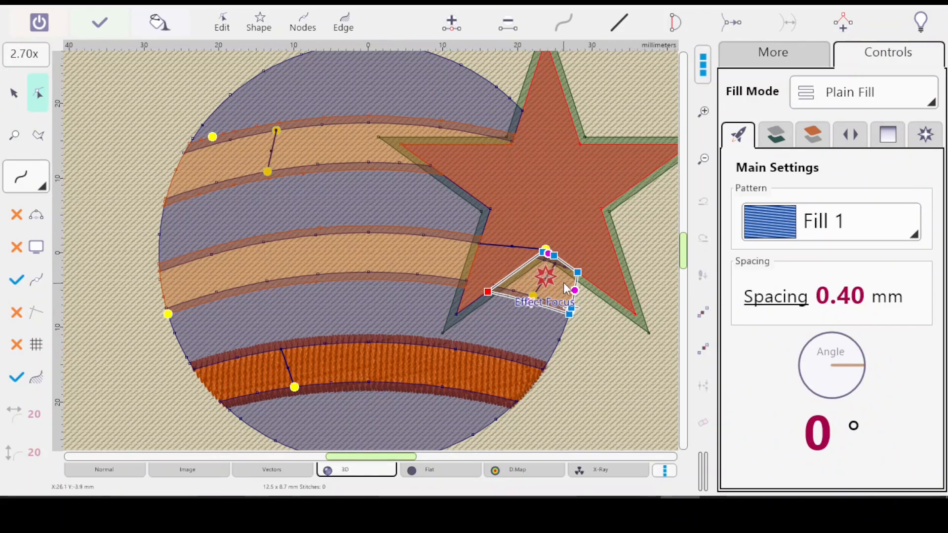
{"action": "scroll", "coordinate": [566, 289], "scroll_direction": "up", "scroll_amount": 3}
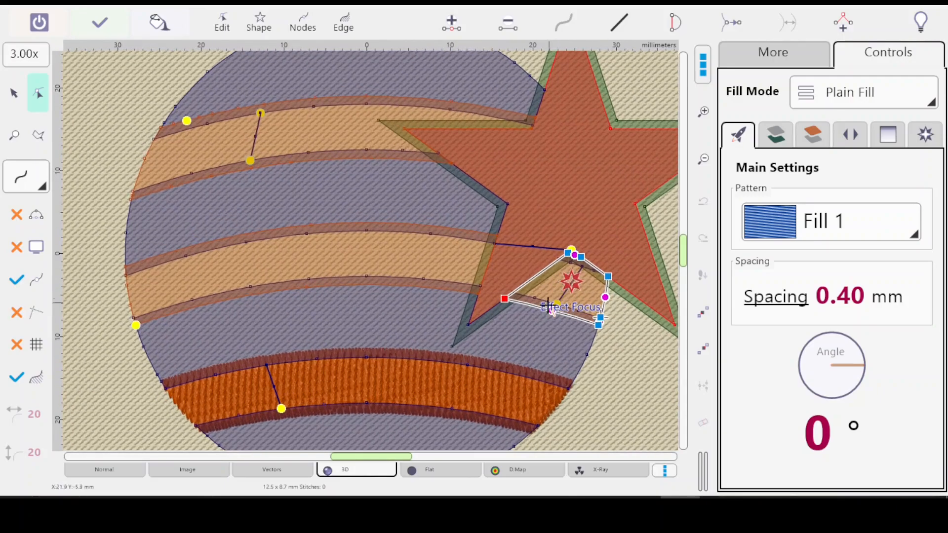
{"action": "left_click_drag", "start_coordinate": [563, 343], "coordinate": [481, 324]}
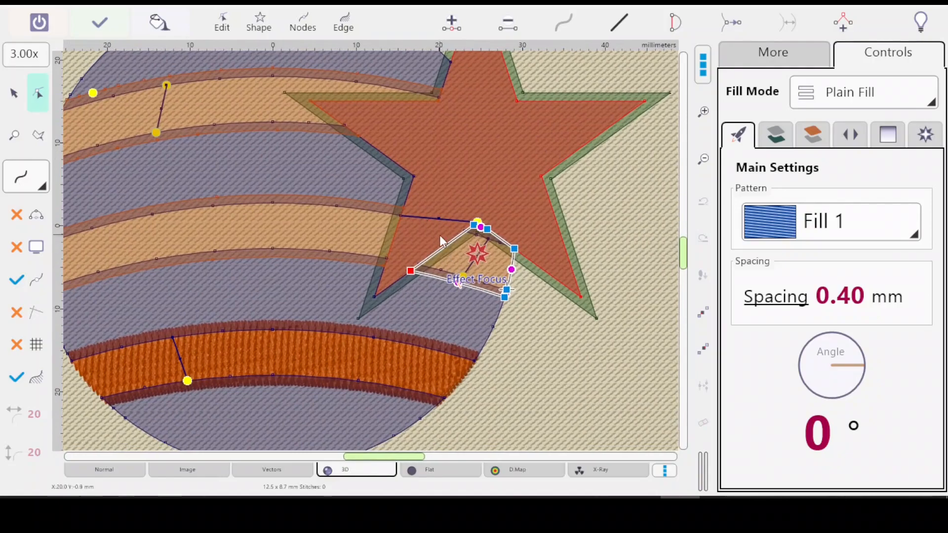
{"action": "scroll", "coordinate": [437, 227], "scroll_direction": "up", "scroll_amount": 1}
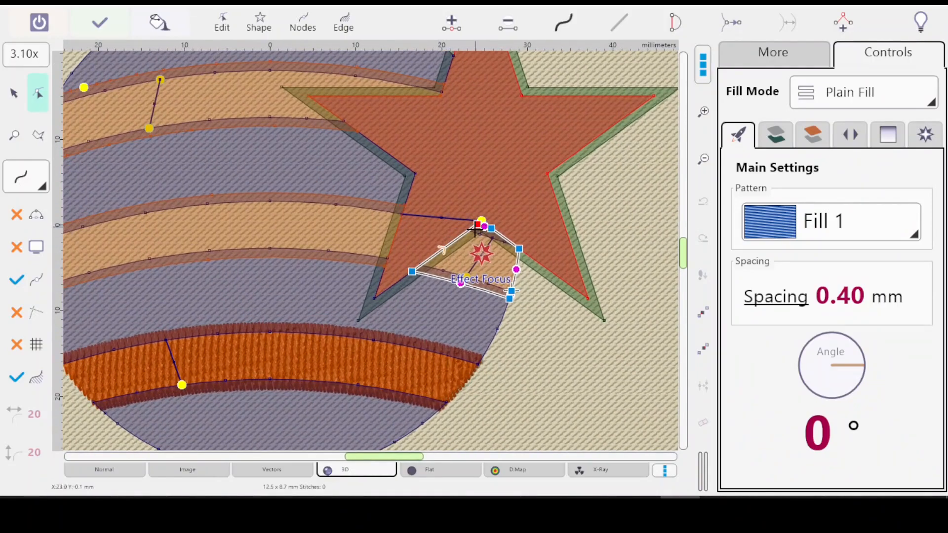
{"action": "left_click", "coordinate": [452, 22]}
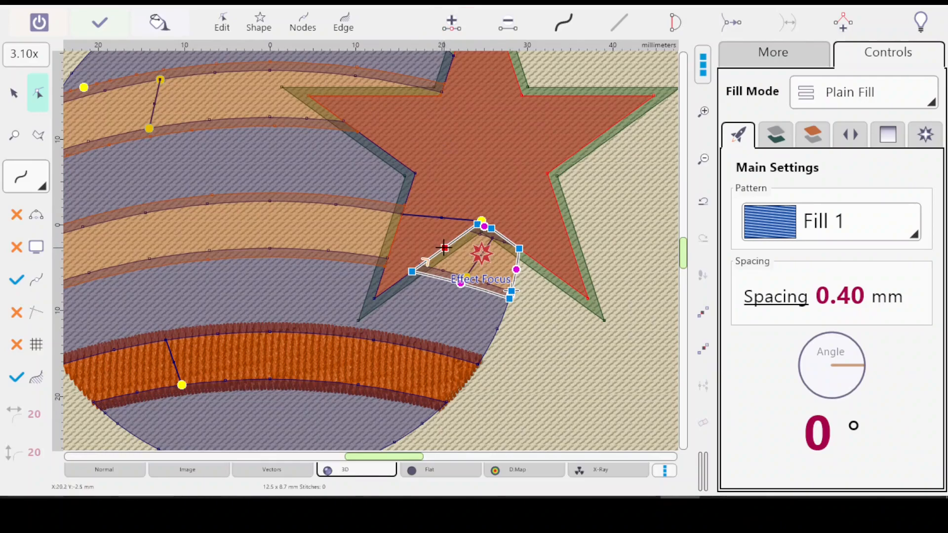
Insert a node midway along the small orange piece's upper-right edge and place the start point there
{"action": "left_click", "coordinate": [519, 248]}
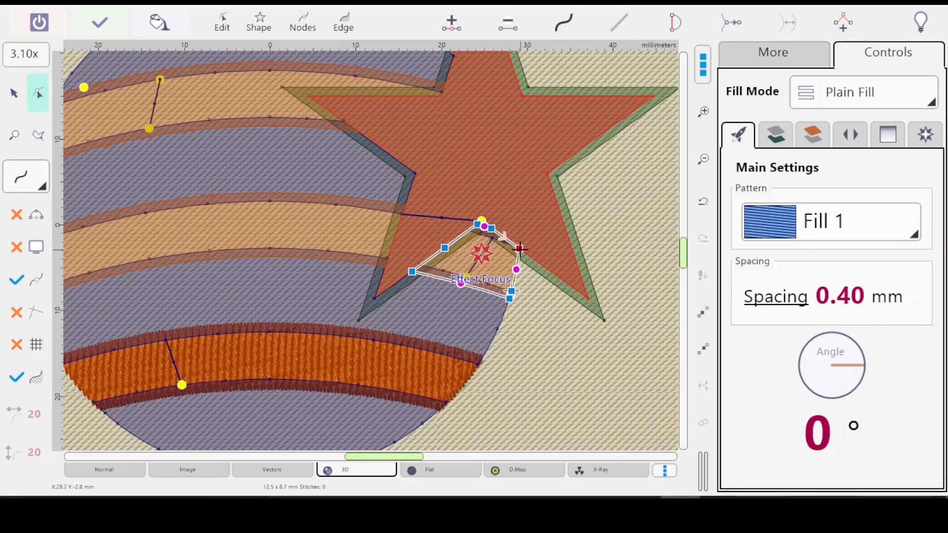
{"action": "left_click", "coordinate": [451, 23]}
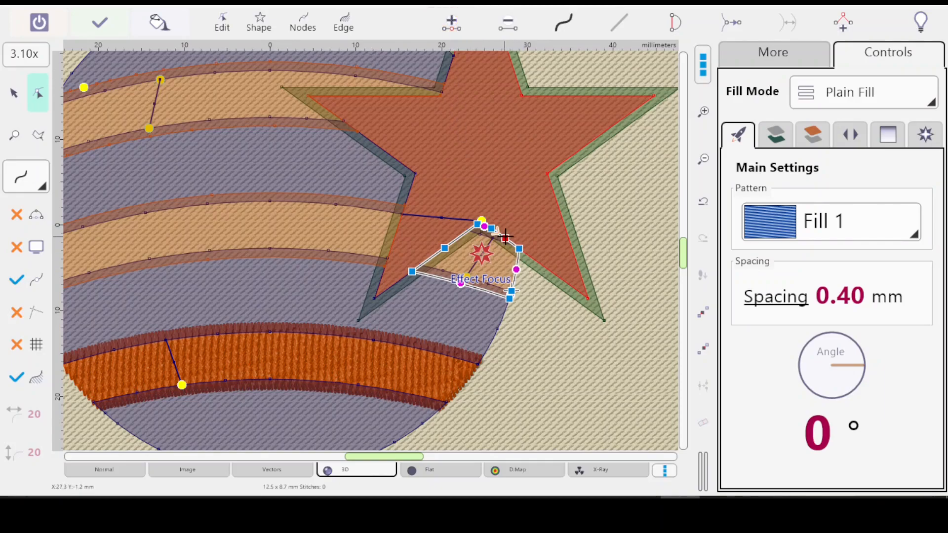
{"action": "right_click", "coordinate": [505, 239]}
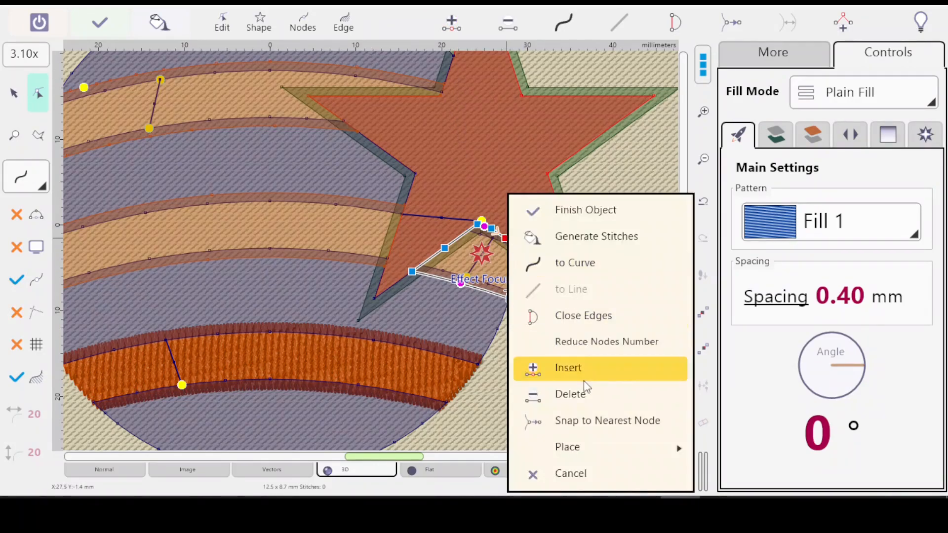
{"action": "mouse_move", "coordinate": [595, 443]}
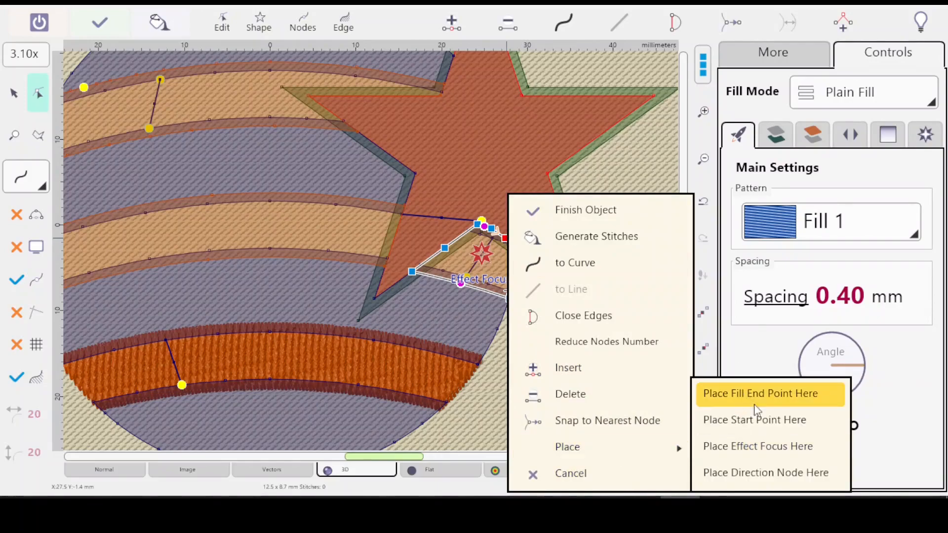
{"action": "left_click", "coordinate": [750, 416]}
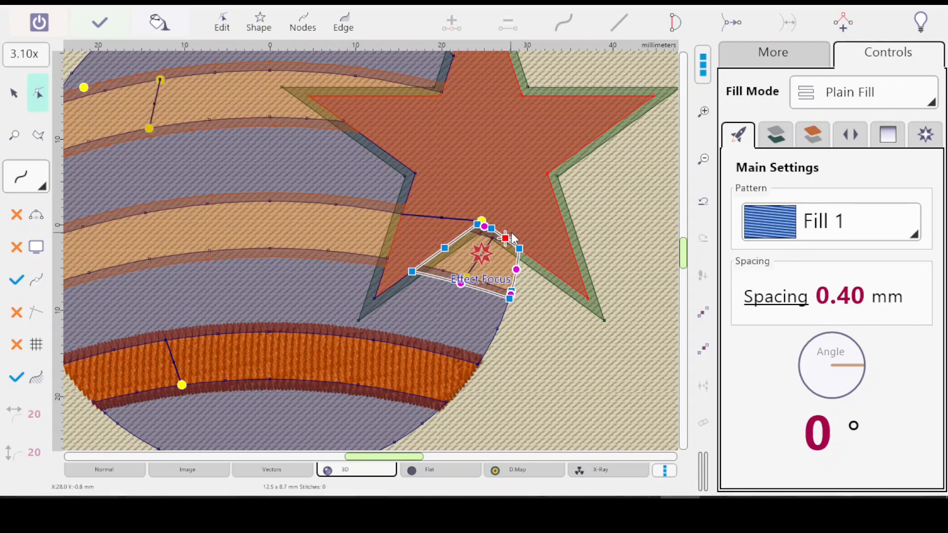
Place the small orange piece's fill end point on the middle node of its upper-left edge and finish editing it
{"action": "left_click", "coordinate": [445, 248]}
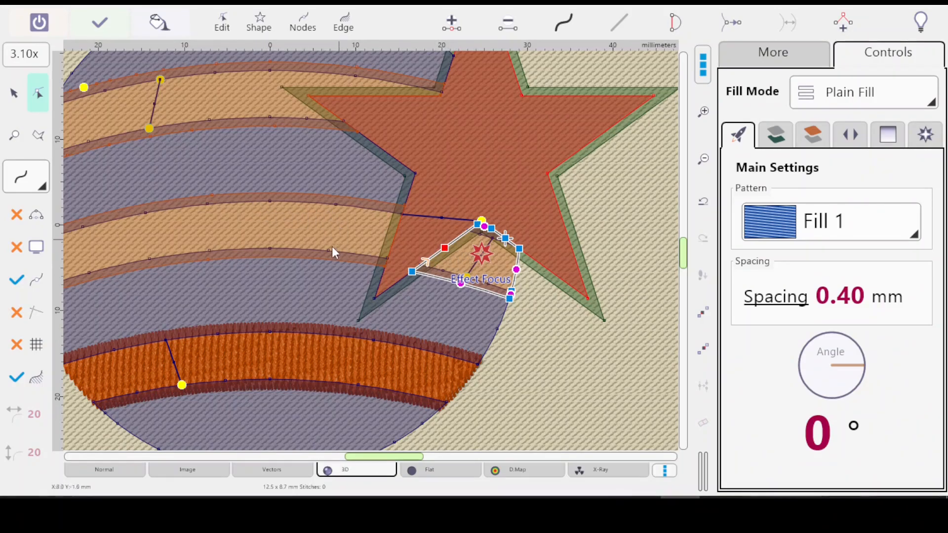
{"action": "right_click", "coordinate": [444, 247]}
{"action": "mouse_move", "coordinate": [526, 447]}
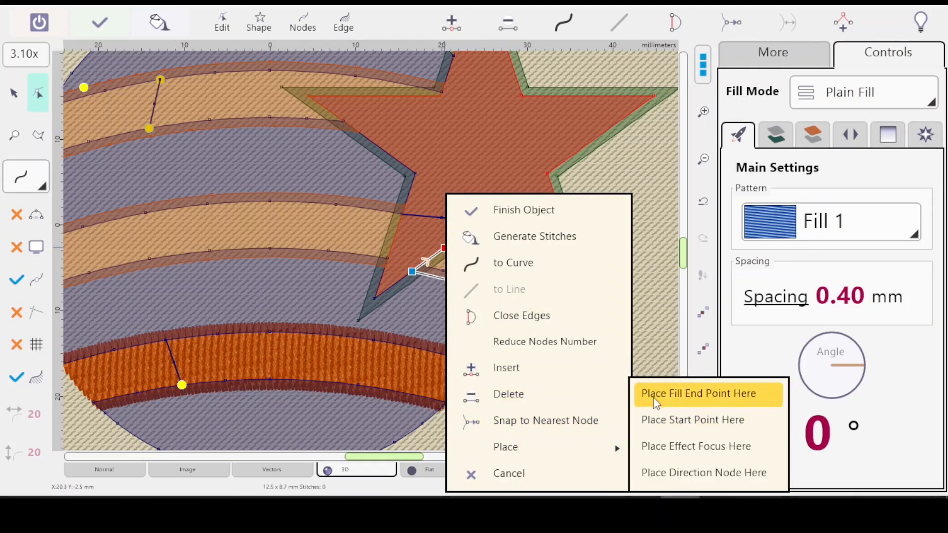
{"action": "left_click", "coordinate": [689, 403]}
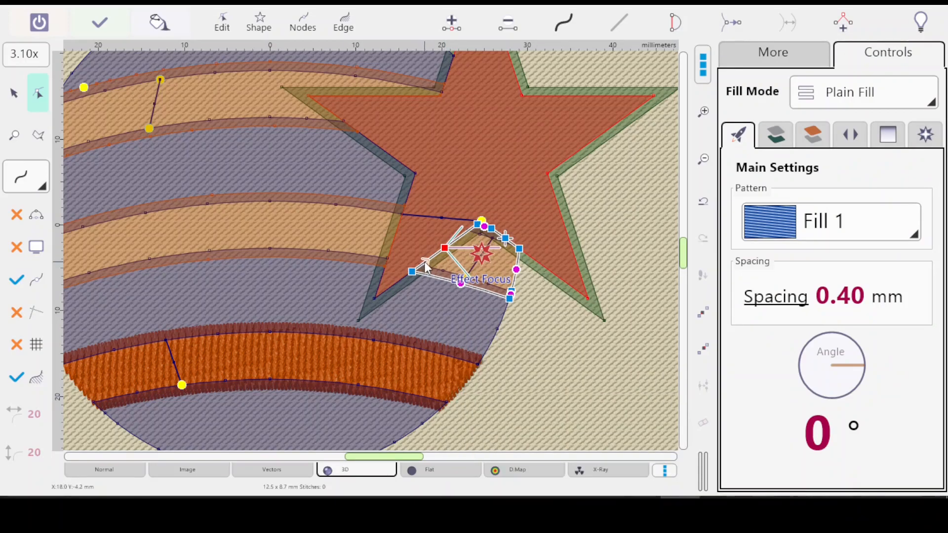
{"action": "key", "text": "Escape"}
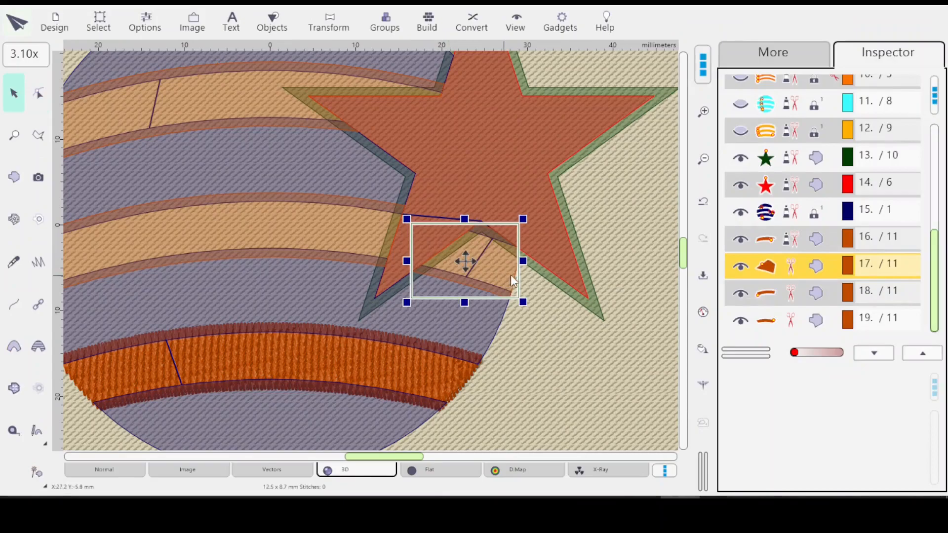
Create a connection from the small orange piece to the previous object and select that connection
{"action": "right_click", "coordinate": [509, 282]}
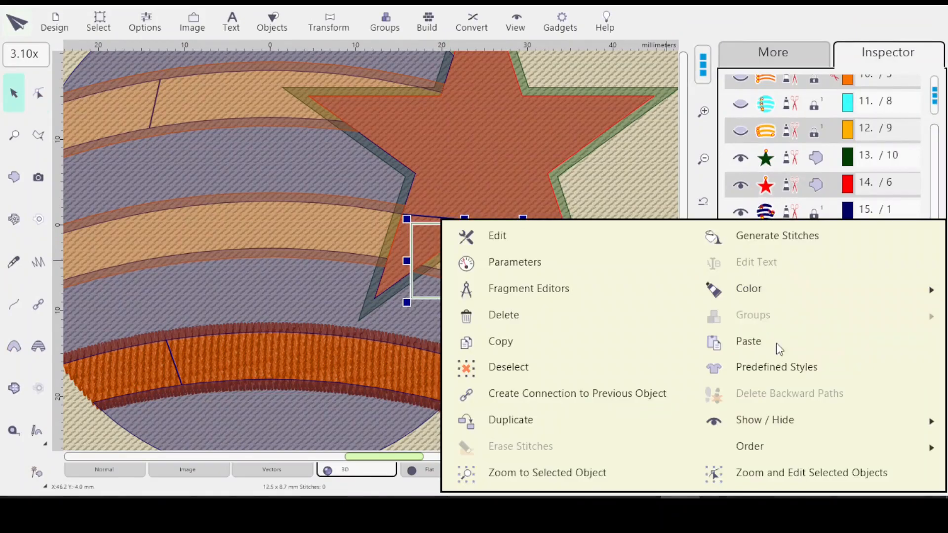
{"action": "left_click", "coordinate": [545, 393]}
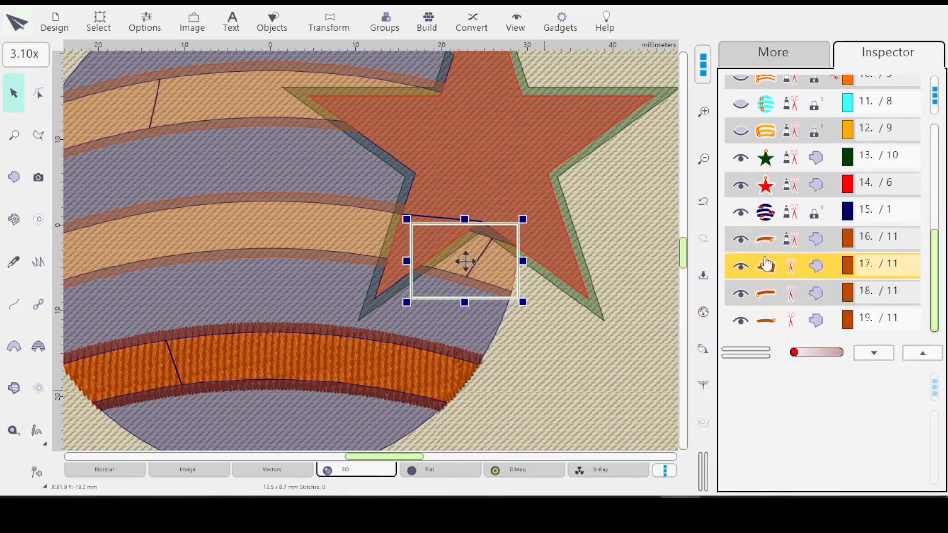
{"action": "left_click", "coordinate": [793, 281]}
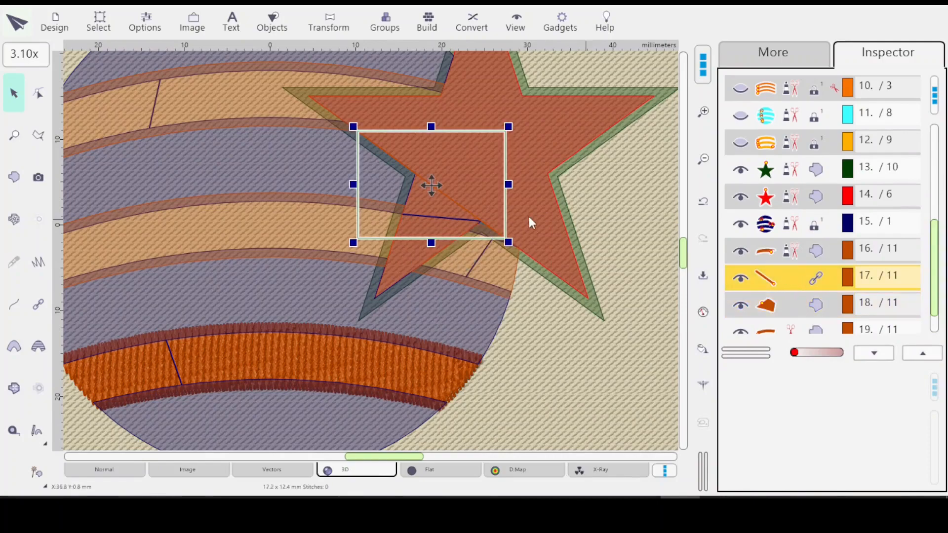
Edit the connection between the upper orange stripe and the small piece, and convert its segment to a straight line
{"action": "left_click", "coordinate": [38, 93]}
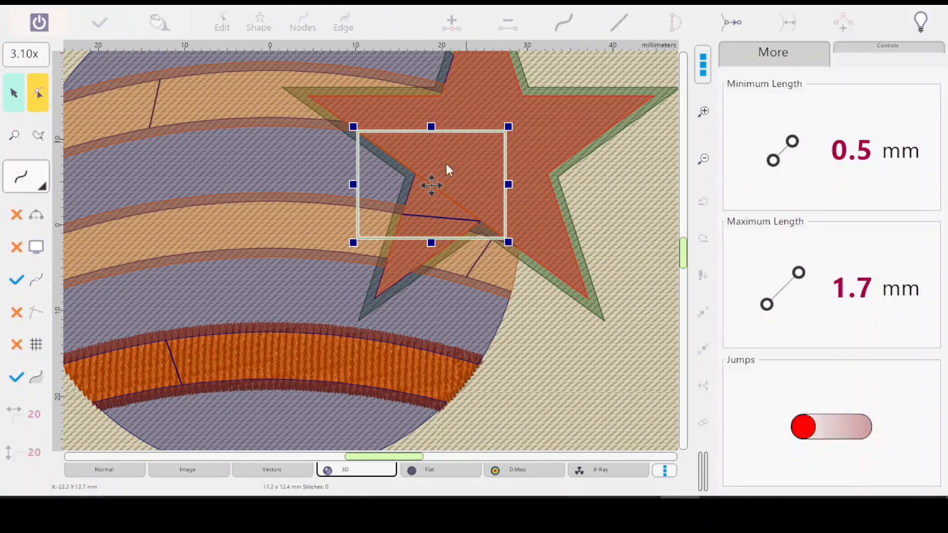
{"action": "left_click_drag", "start_coordinate": [430, 185], "coordinate": [469, 147]}
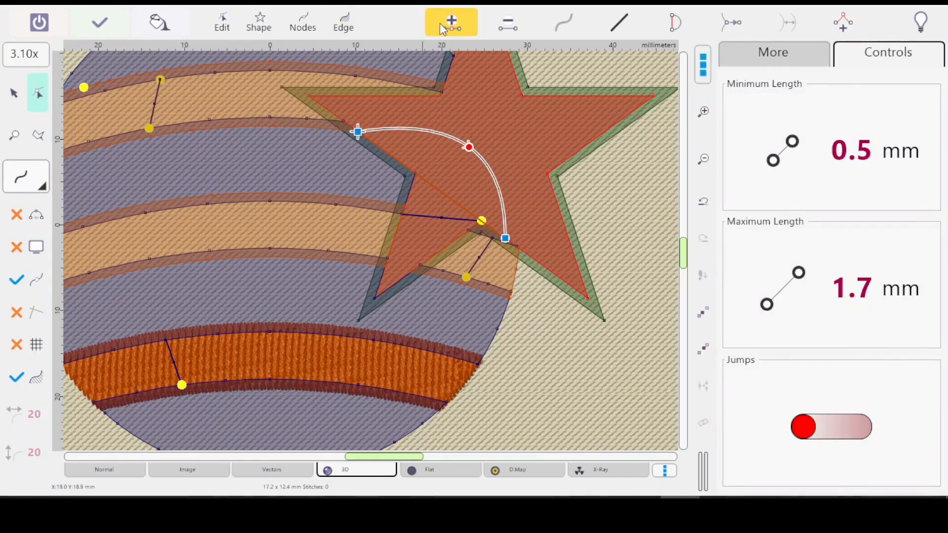
{"action": "left_click", "coordinate": [620, 23]}
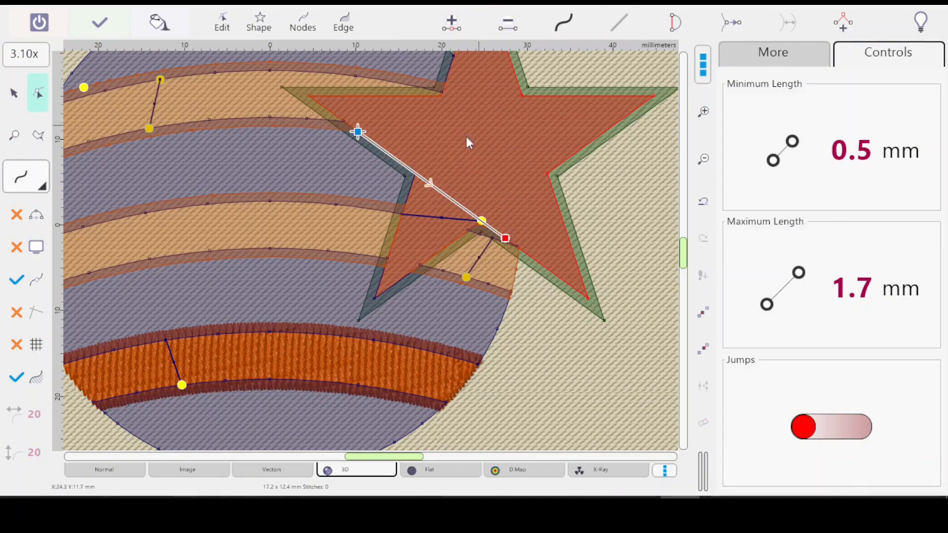
Insert a node midway along the connection between the upper orange stripe and small piece, move it inside the star, and finish editing
{"action": "left_click", "coordinate": [450, 22]}
{"action": "left_click_drag", "start_coordinate": [431, 185], "coordinate": [475, 136]}
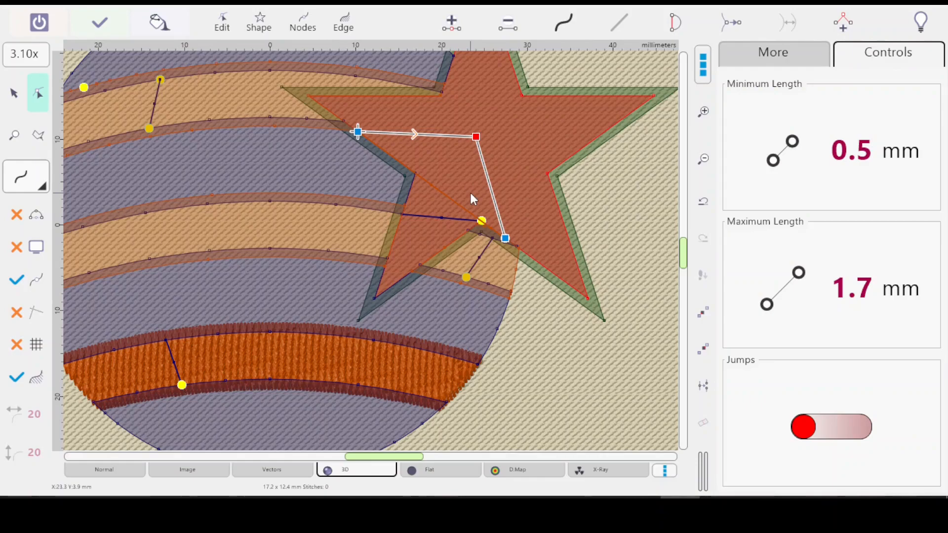
{"action": "key", "text": "Return"}
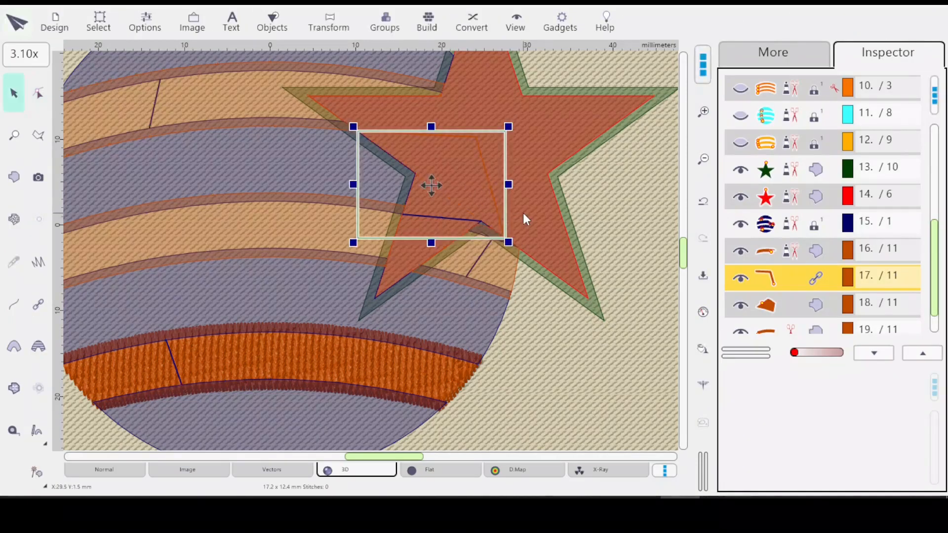
Insert a node midway along the middle orange stripe's edge beside the star and place the stripe's start point there
{"action": "left_click", "coordinate": [807, 308]}
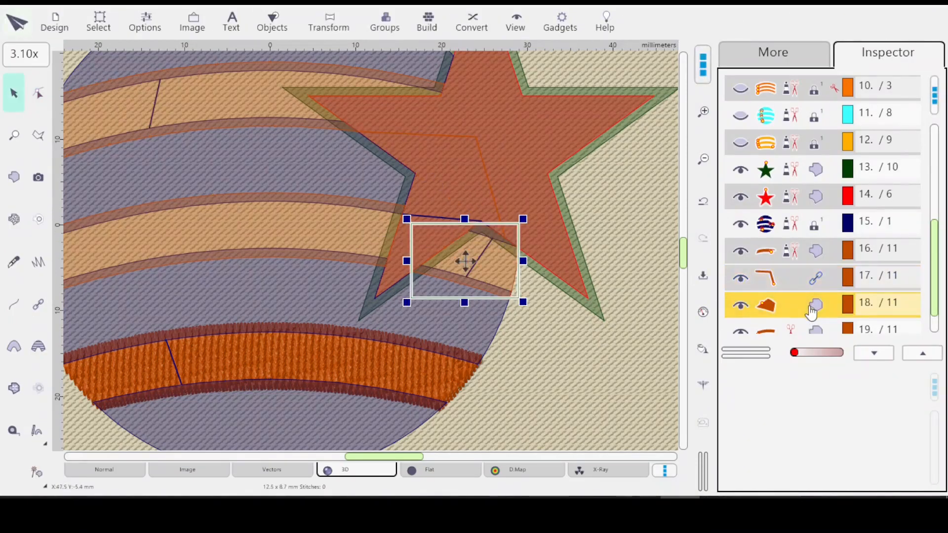
{"action": "scroll", "coordinate": [790, 314], "scroll_direction": "down", "scroll_amount": 2}
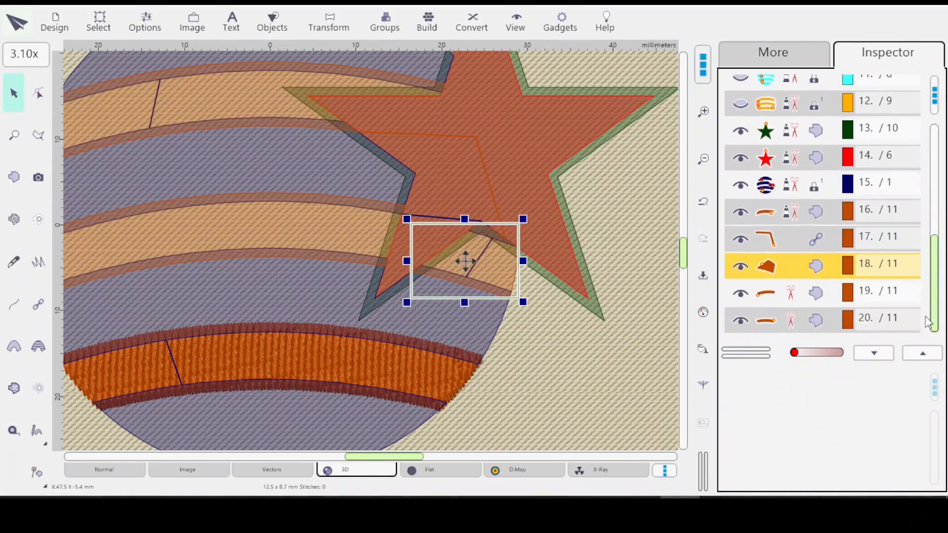
{"action": "left_click", "coordinate": [801, 294]}
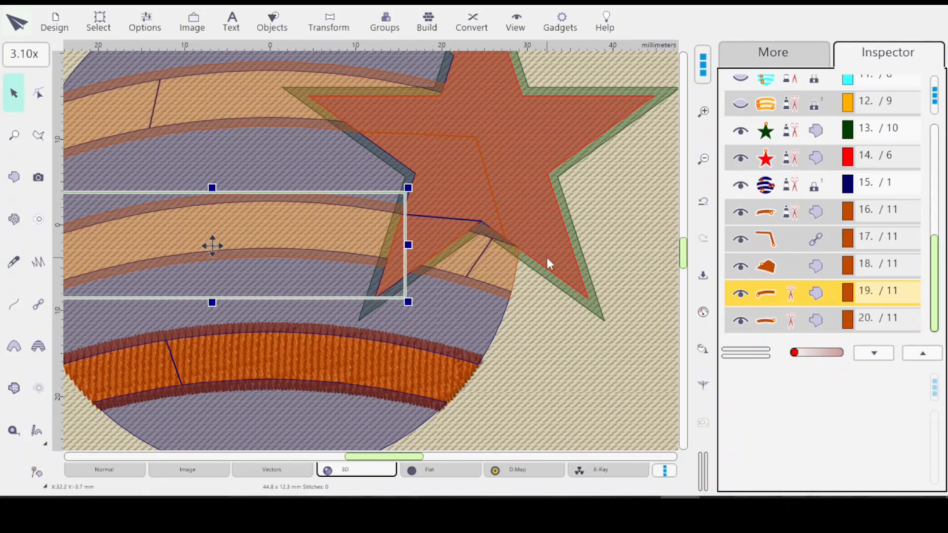
{"action": "left_click", "coordinate": [39, 93]}
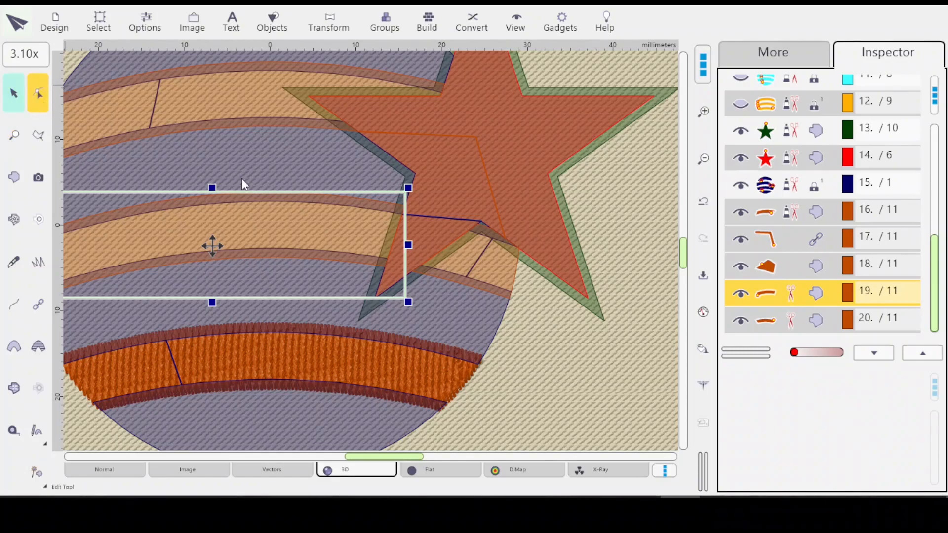
{"action": "left_click", "coordinate": [405, 206]}
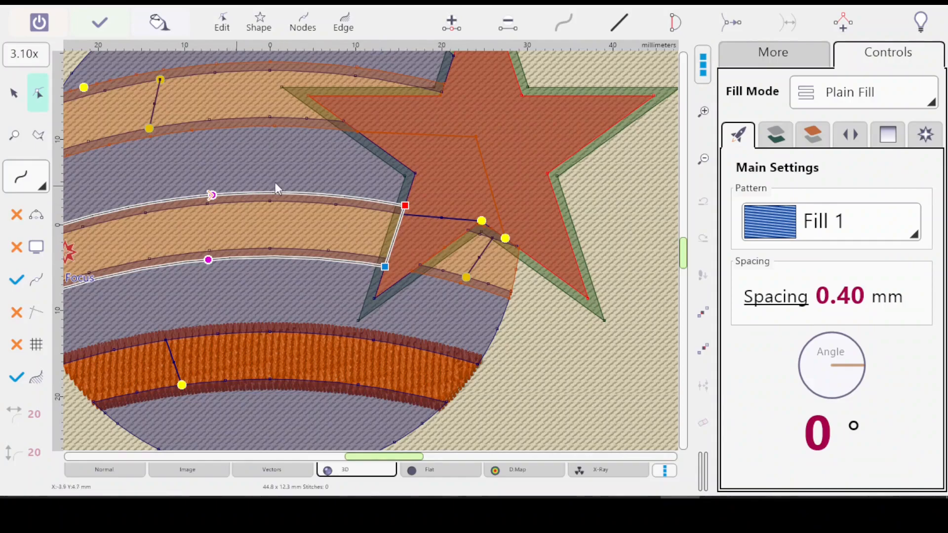
{"action": "left_click", "coordinate": [385, 266]}
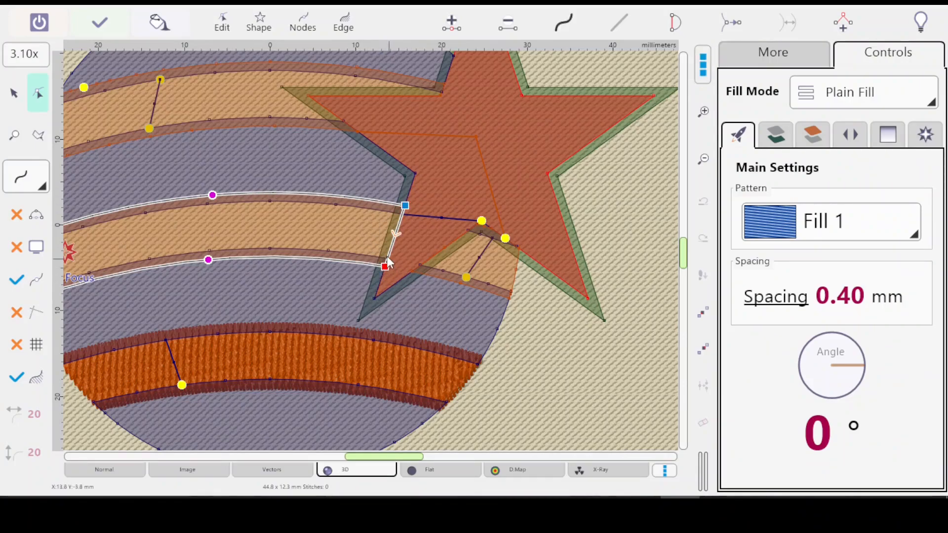
{"action": "left_click", "coordinate": [450, 23]}
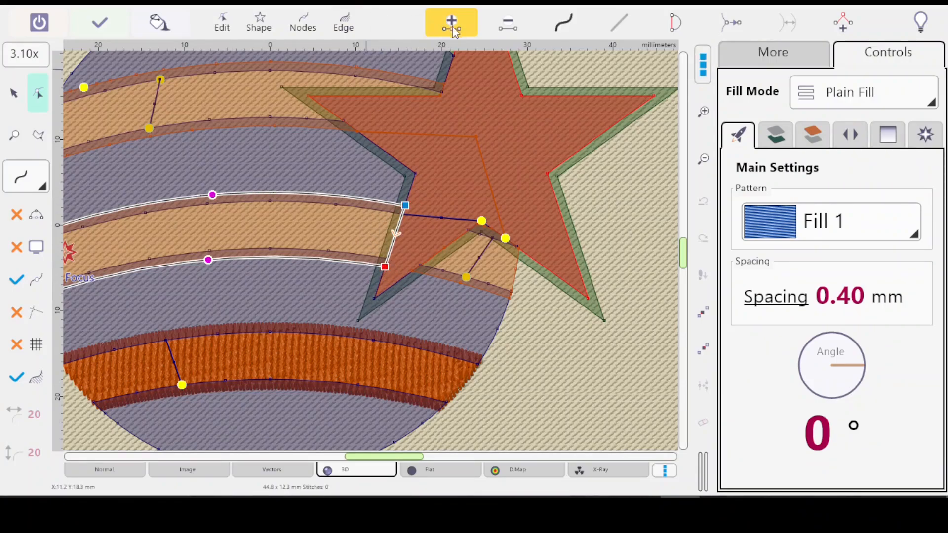
{"action": "right_click", "coordinate": [395, 235]}
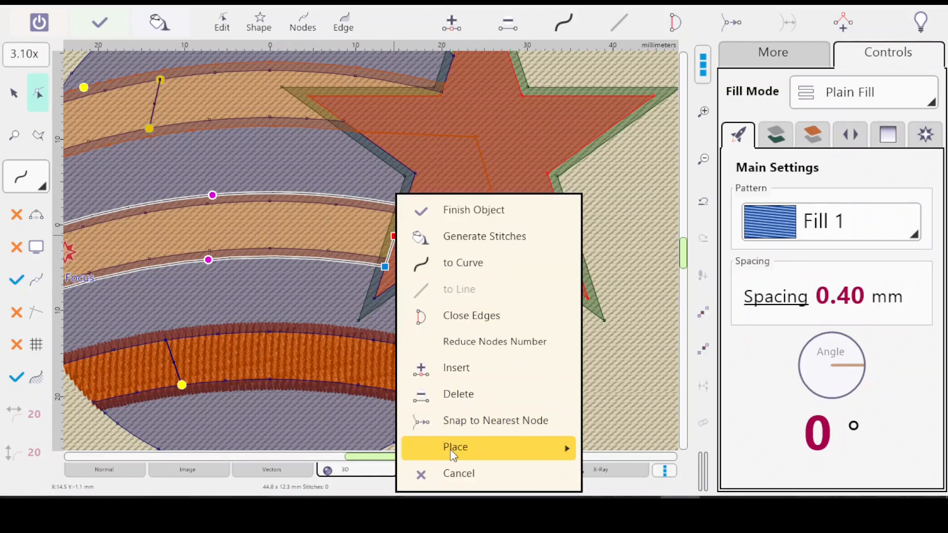
{"action": "mouse_move", "coordinate": [508, 439]}
{"action": "left_click", "coordinate": [633, 418]}
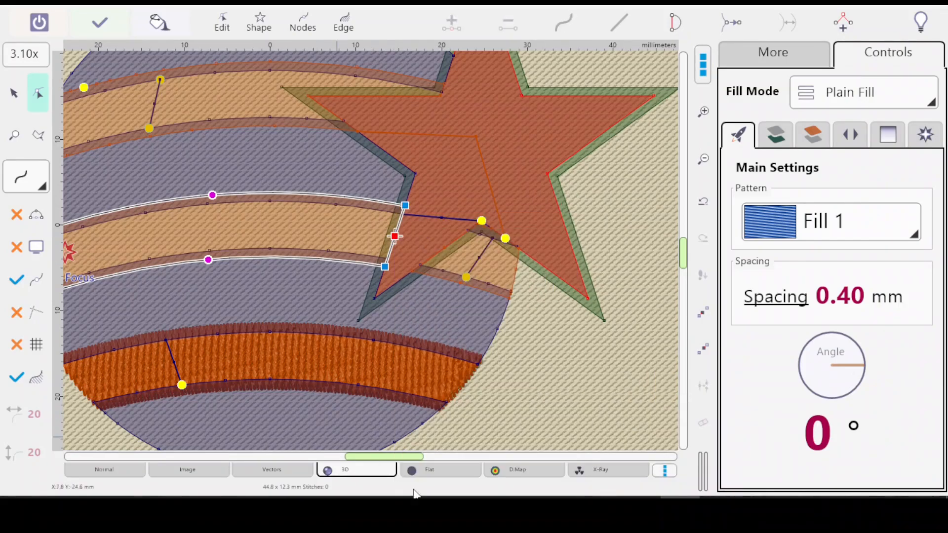
Place the middle orange stripe's fill end point on its lower-left corner node and finish editing it
{"action": "left_click_drag", "start_coordinate": [406, 458], "coordinate": [376, 456]}
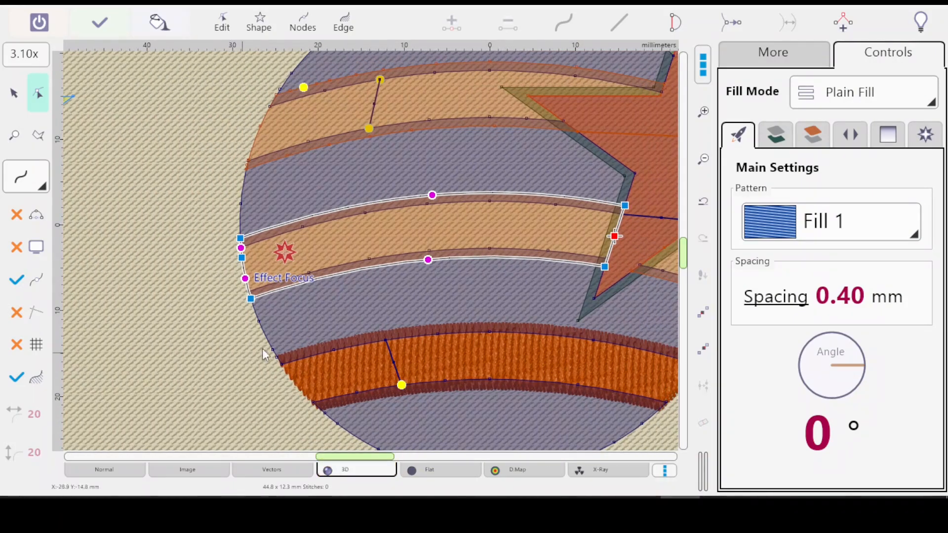
{"action": "left_click", "coordinate": [249, 297]}
{"action": "right_click", "coordinate": [250, 297]}
{"action": "mouse_move", "coordinate": [359, 459]}
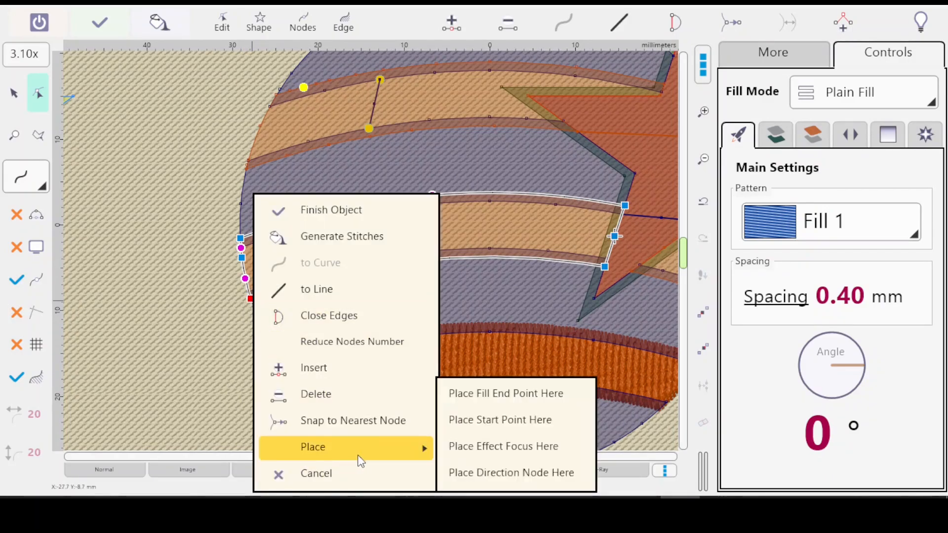
{"action": "left_click", "coordinate": [482, 395]}
{"action": "key", "text": "Return"}
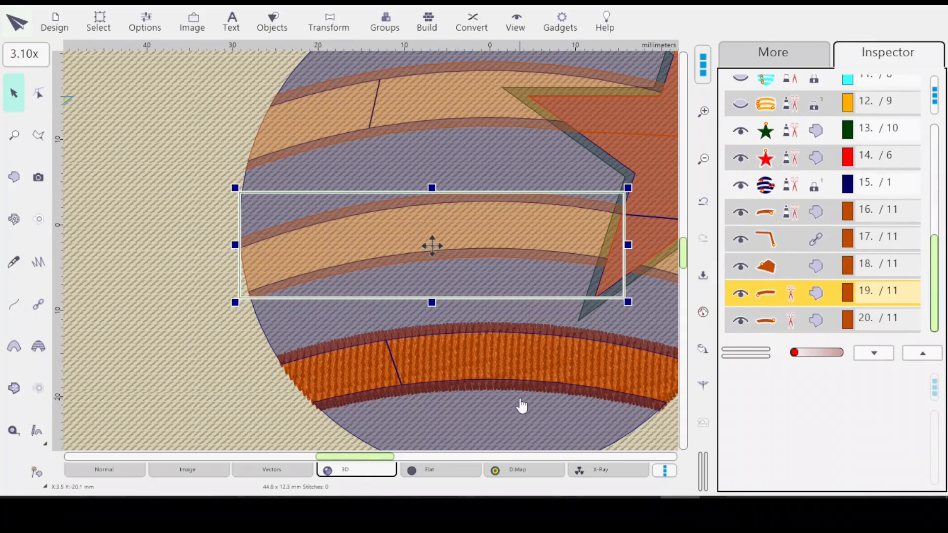
Create a connection from the middle orange stripe to the previous object and select that connection
{"action": "left_click_drag", "start_coordinate": [492, 398], "coordinate": [440, 395]}
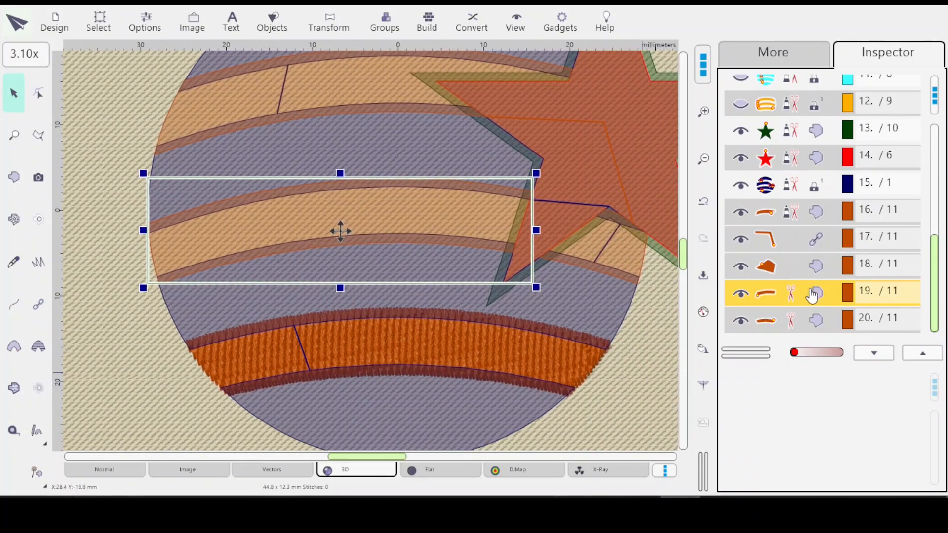
{"action": "right_click", "coordinate": [799, 296]}
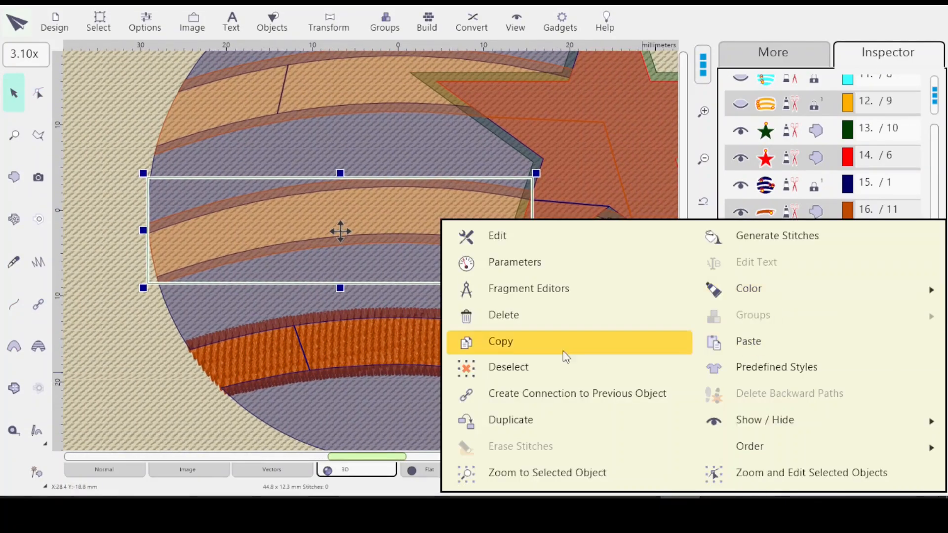
{"action": "left_click", "coordinate": [577, 393]}
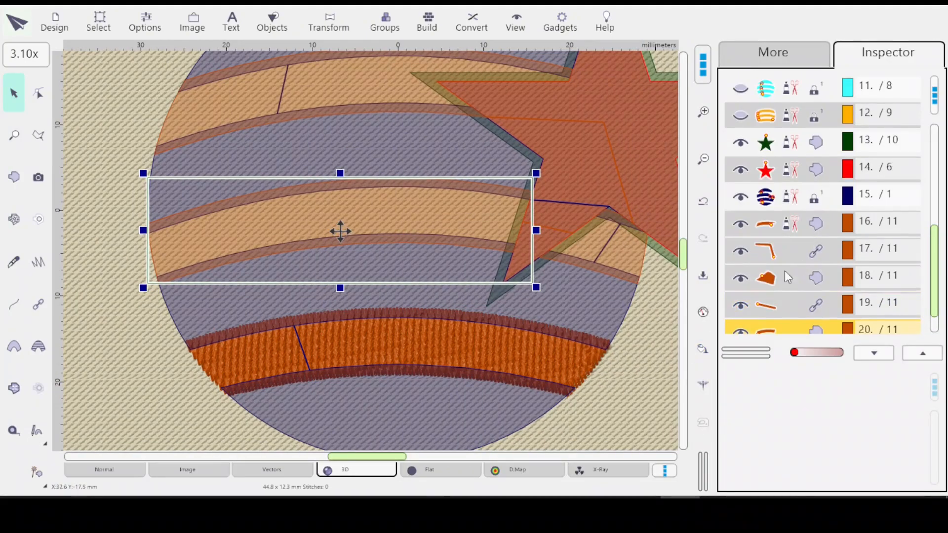
{"action": "left_click", "coordinate": [808, 309]}
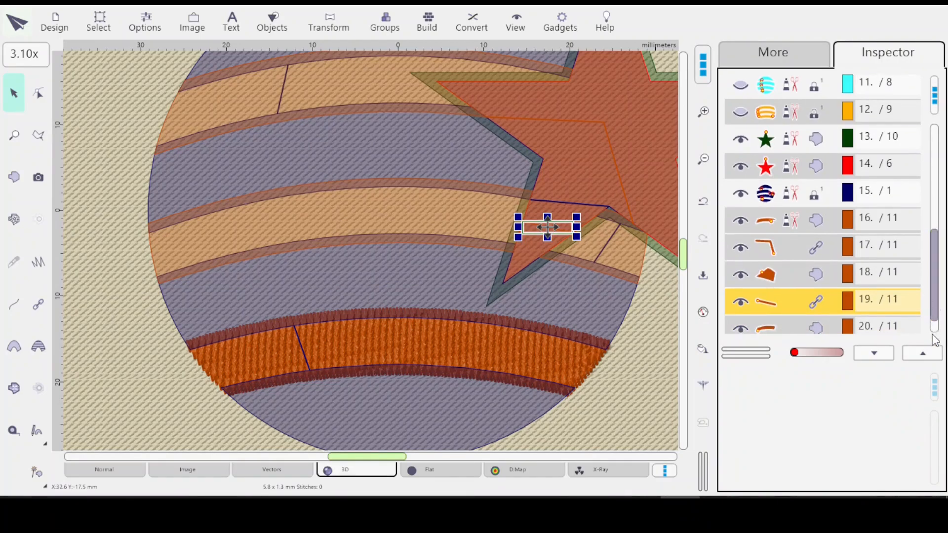
Place the lowest orange stripe's start point on its upper-left corner node and finish editing it
{"action": "scroll", "coordinate": [763, 309], "scroll_direction": "down", "scroll_amount": 1}
{"action": "left_click", "coordinate": [788, 296]}
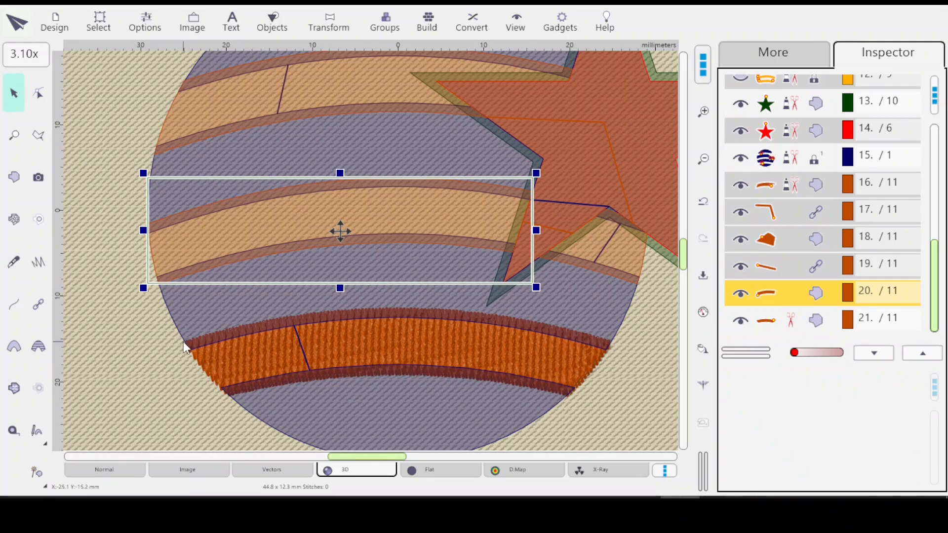
{"action": "left_click", "coordinate": [804, 325]}
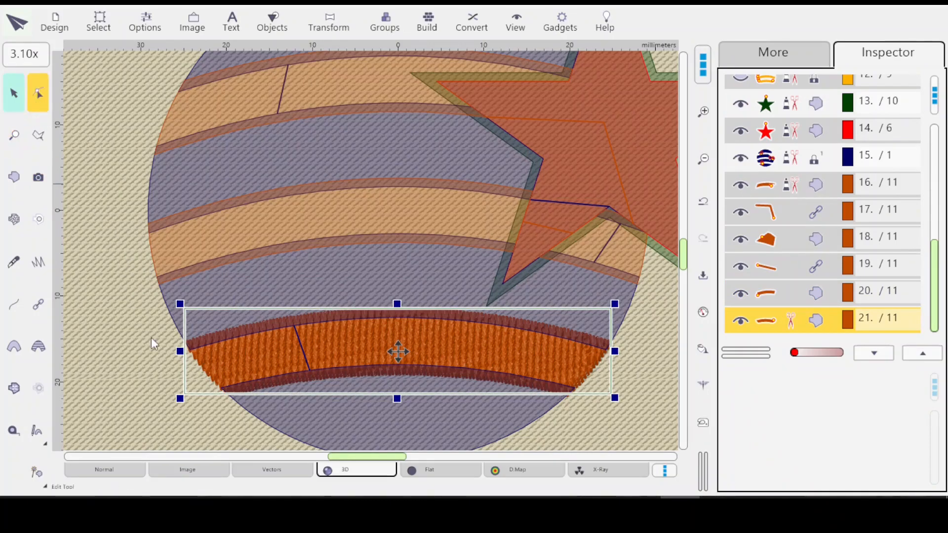
{"action": "left_click", "coordinate": [199, 344]}
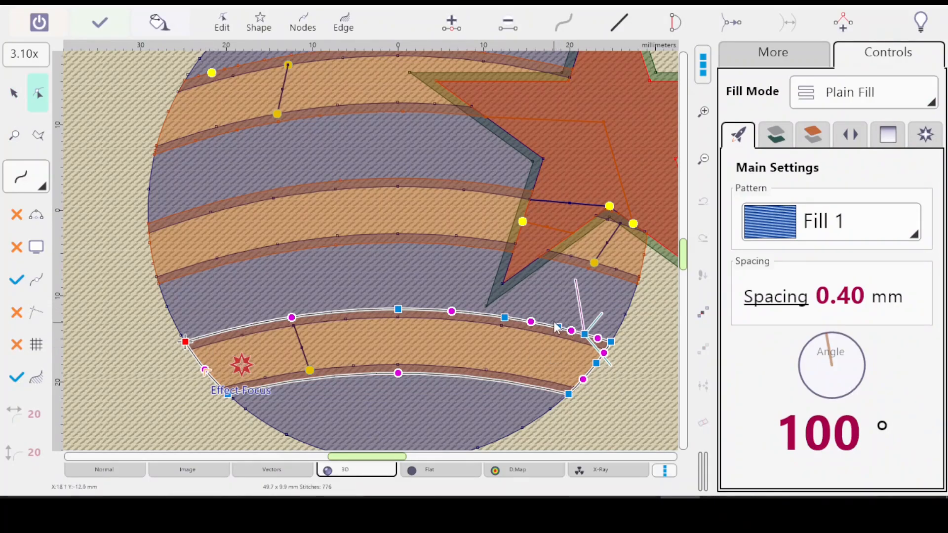
{"action": "key", "text": "Return"}
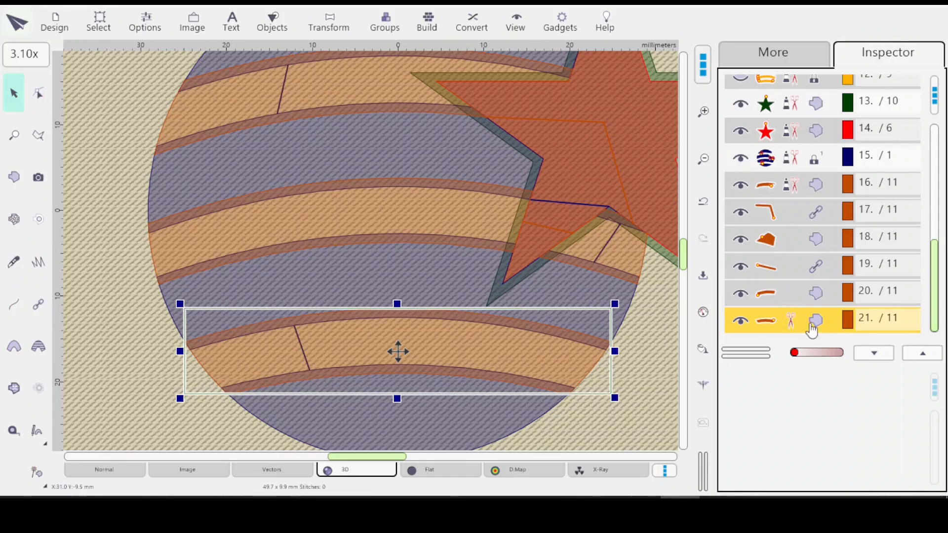
Create a connection from the lowest orange stripe to the previous object and select that connection
{"action": "right_click", "coordinate": [799, 326]}
{"action": "left_click", "coordinate": [579, 417]}
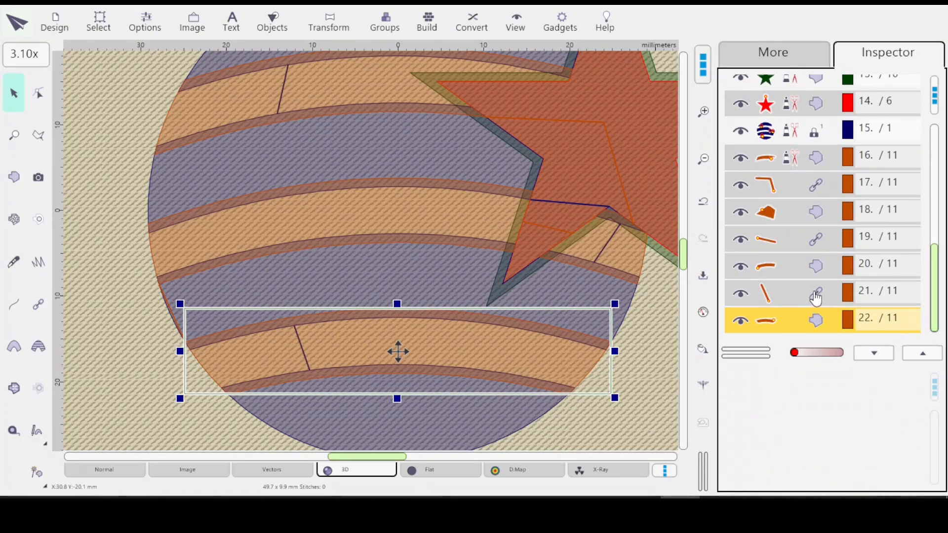
{"action": "left_click", "coordinate": [815, 295]}
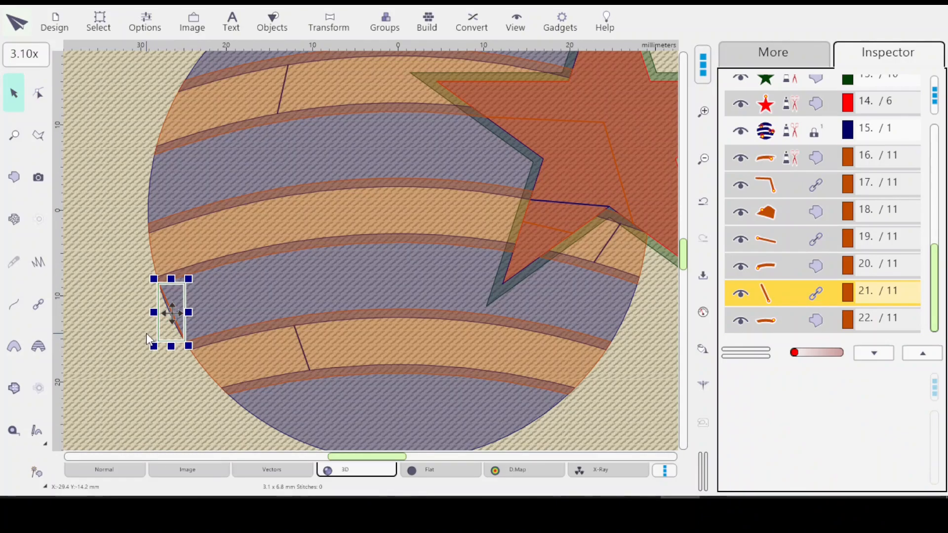
Bend the connection between the middle and lowest orange stripes so it follows the circle's outer edge, and finish editing
{"action": "key", "text": "z"}
{"action": "key", "text": "minus"}
{"action": "scroll", "coordinate": [146, 333], "scroll_direction": "down", "scroll_amount": 4}
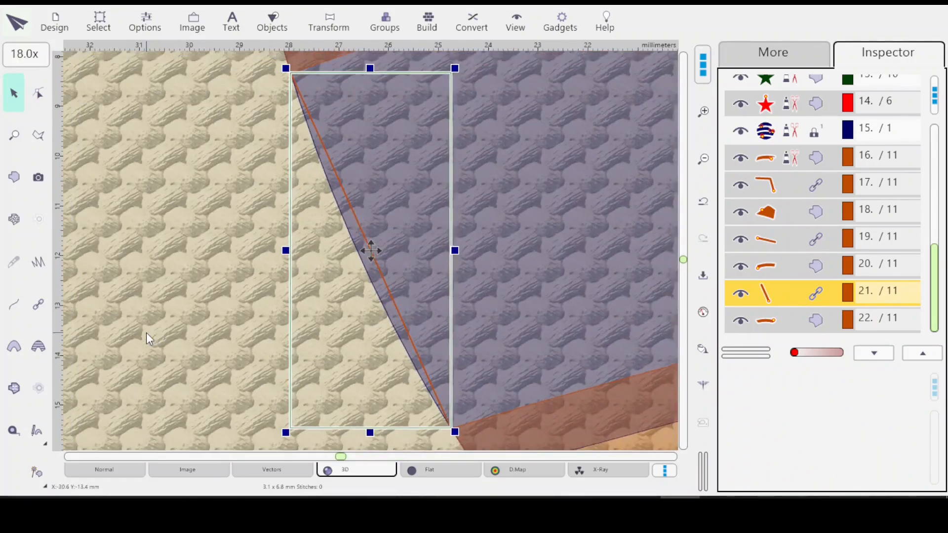
{"action": "scroll", "coordinate": [235, 307], "scroll_direction": "down", "scroll_amount": 1}
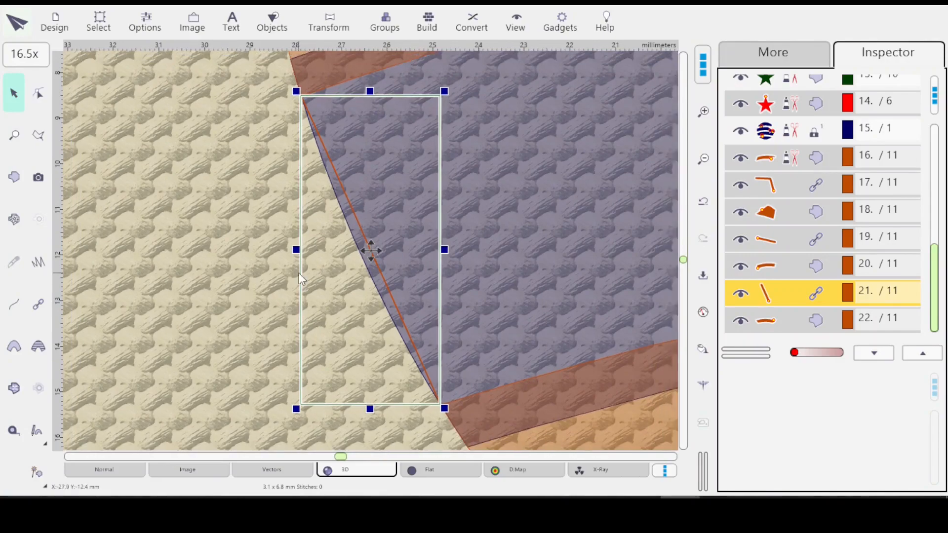
{"action": "left_click", "coordinate": [35, 94]}
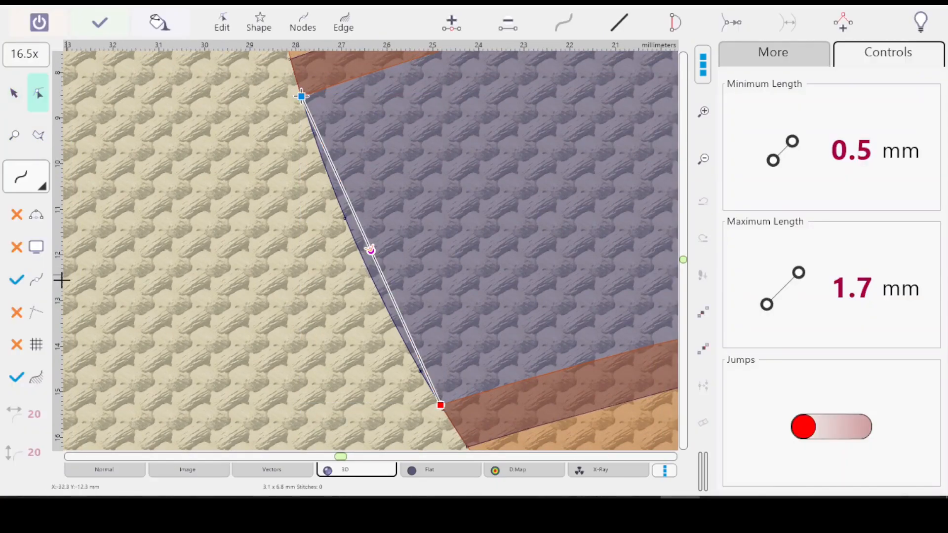
{"action": "left_click", "coordinate": [361, 253]}
{"action": "left_click", "coordinate": [361, 253]}
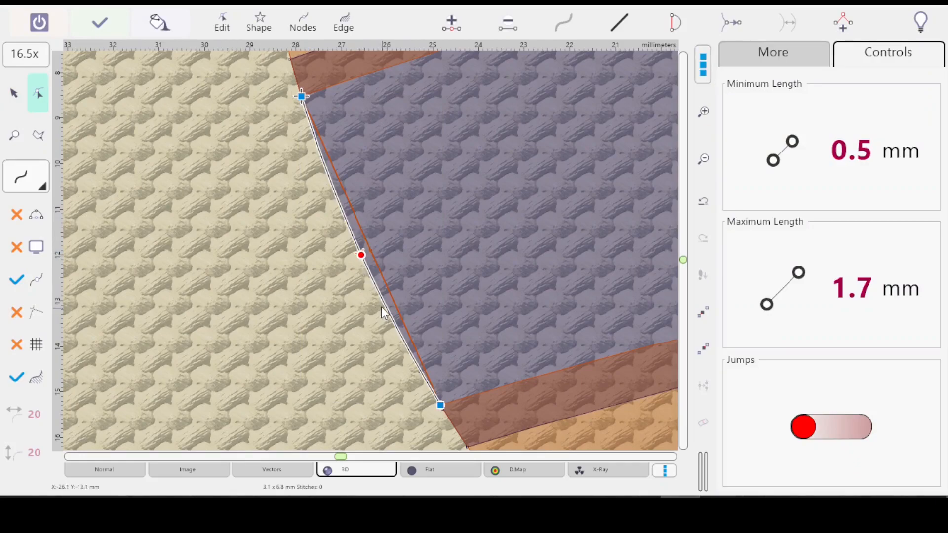
{"action": "key", "text": "Return"}
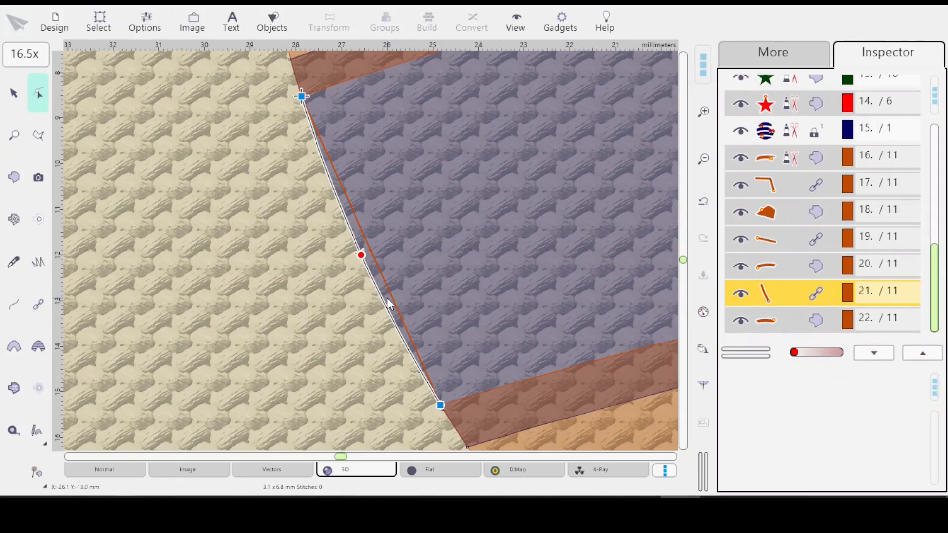
Group the dark orange stripes and their connections, objects 16 to 22, as Group 1 and show the whole design
{"action": "mouse_move", "coordinate": [935, 270]}
{"action": "left_mouse_down"}
{"action": "mouse_move", "coordinate": [936, 249]}
{"action": "mouse_move", "coordinate": [933, 274]}
{"action": "left_mouse_up"}
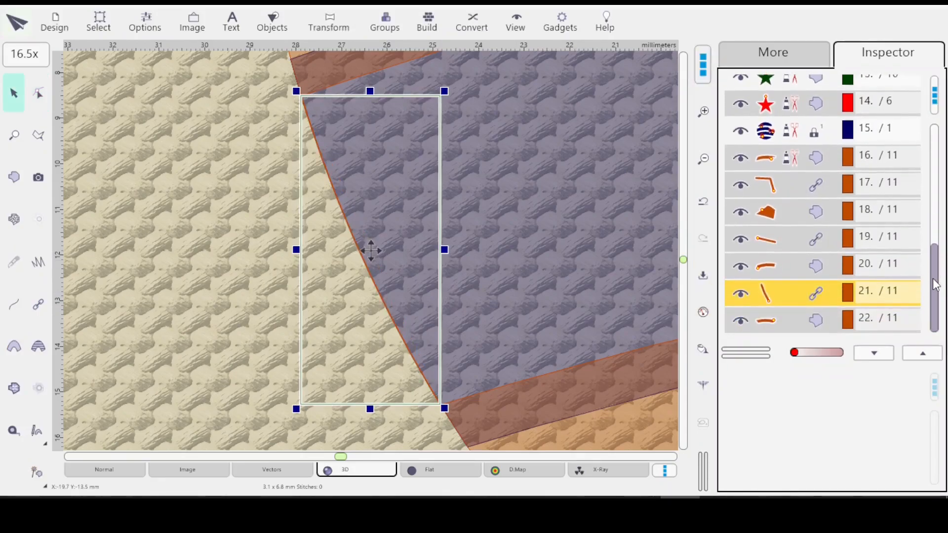
{"action": "left_click", "coordinate": [815, 161]}
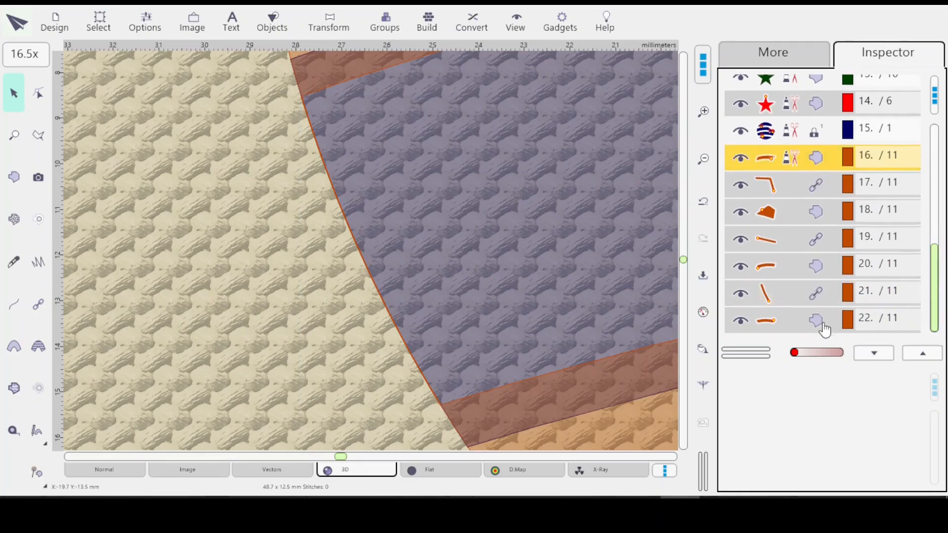
{"action": "left_click", "coordinate": [825, 326], "text": "shift"}
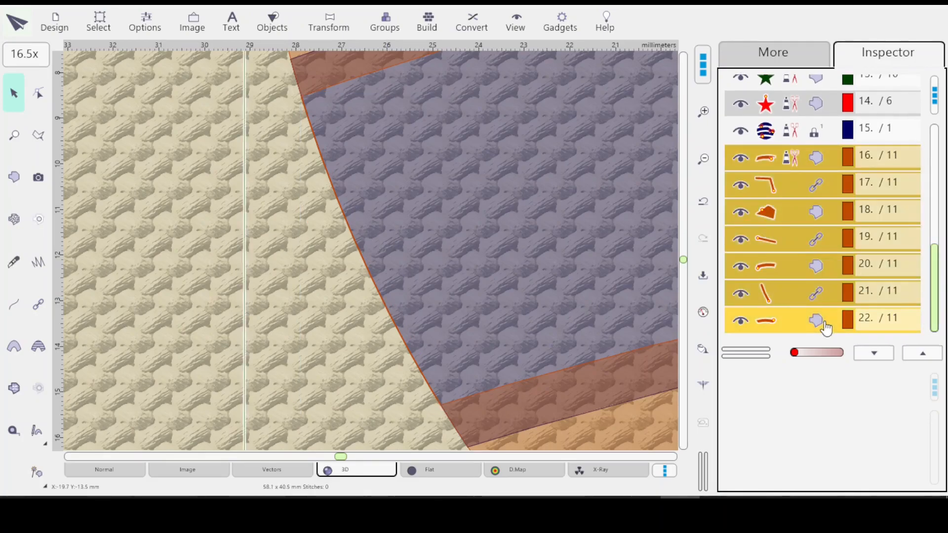
{"action": "right_click", "coordinate": [803, 242]}
{"action": "mouse_move", "coordinate": [801, 320]}
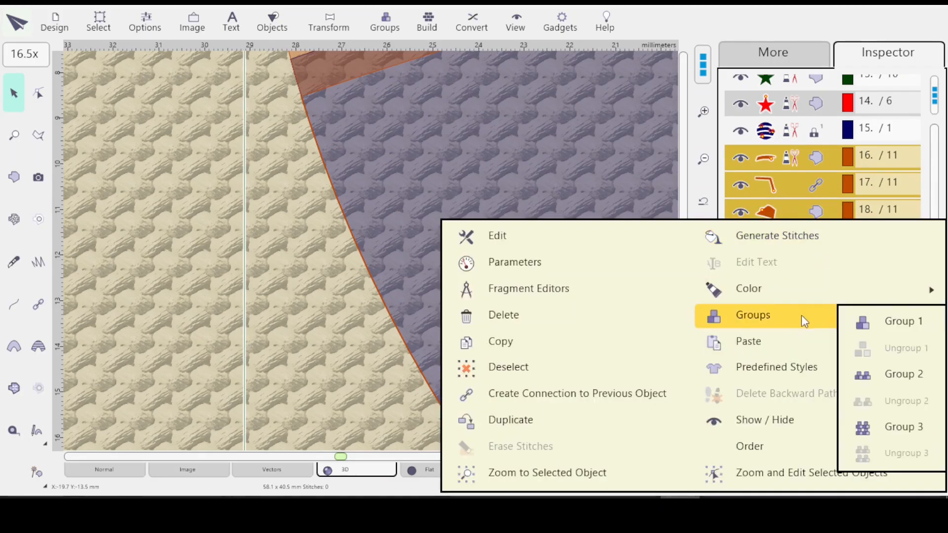
{"action": "left_click", "coordinate": [911, 316]}
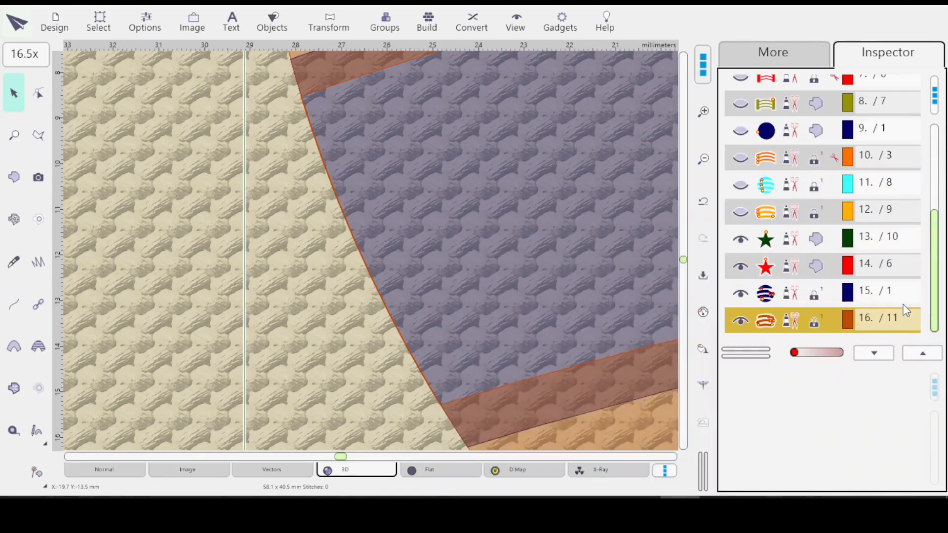
{"action": "key", "text": "0"}
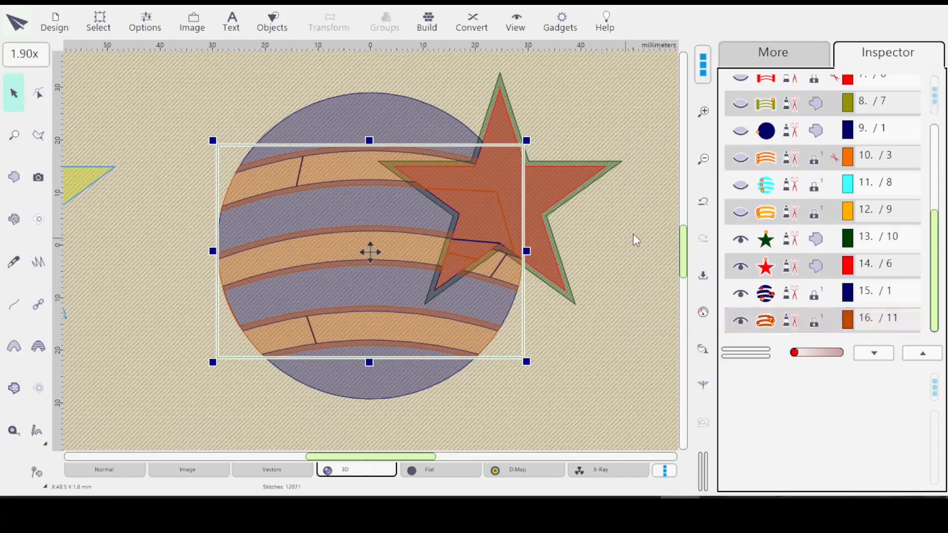
Move the red star ahead of the green star in the object order and hide the red star
{"action": "left_click", "coordinate": [631, 258]}
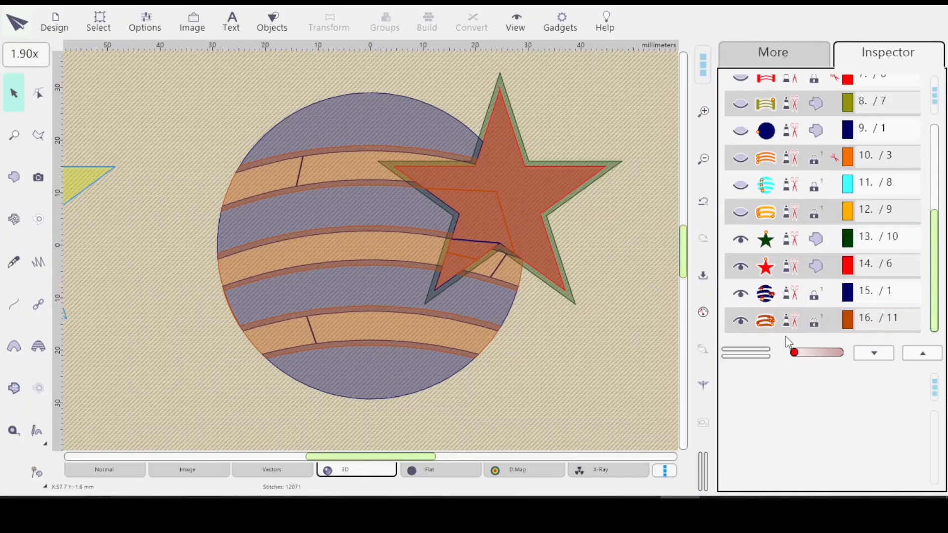
{"action": "left_click", "coordinate": [794, 265]}
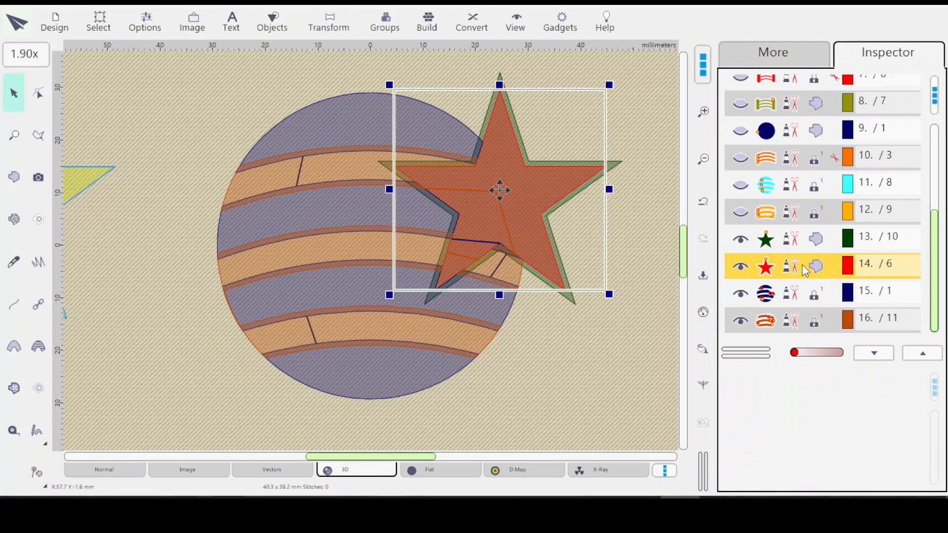
{"action": "left_click_drag", "start_coordinate": [816, 241], "coordinate": [819, 247]}
{"action": "left_click", "coordinate": [820, 254]}
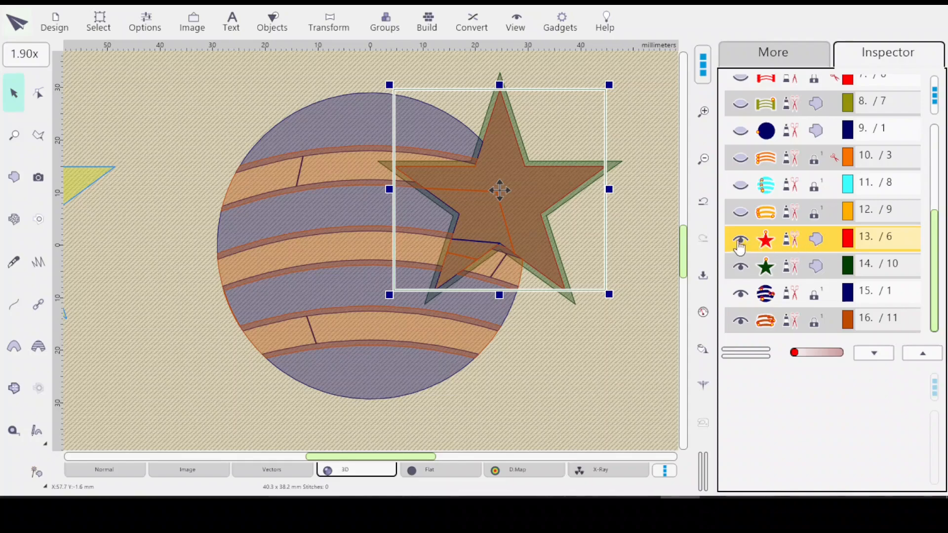
{"action": "left_click", "coordinate": [741, 242]}
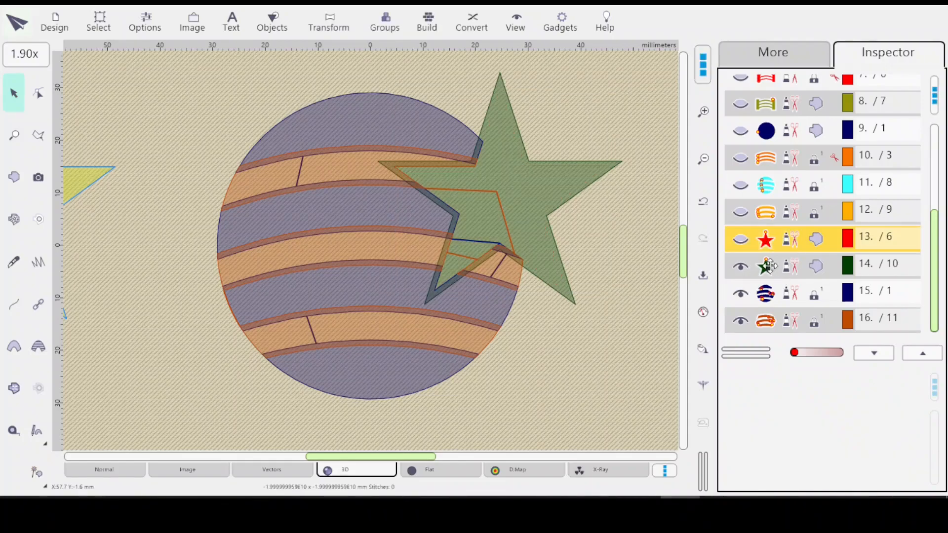
Move the green star after the orange stripe group, and generate stitches for the blue group, orange group and green star together
{"action": "left_click", "coordinate": [795, 271]}
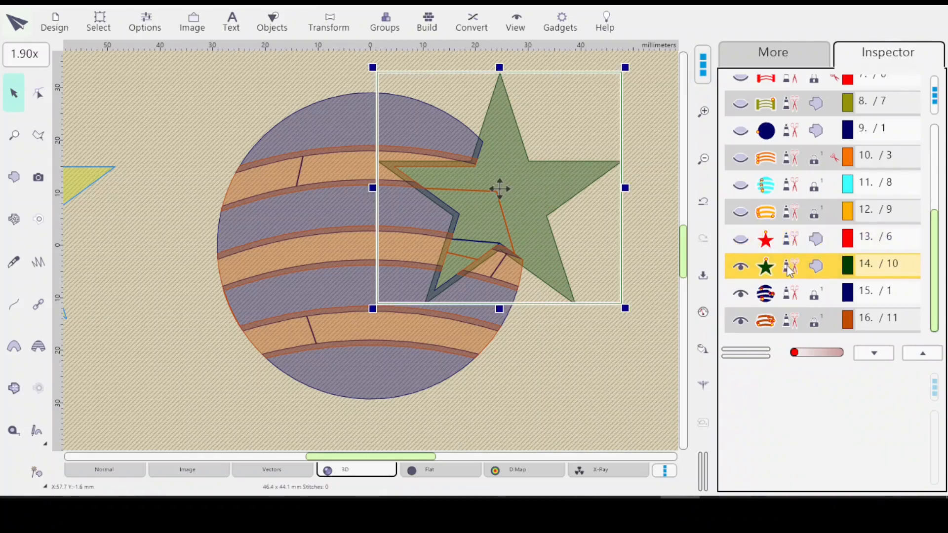
{"action": "right_click", "coordinate": [815, 327]}
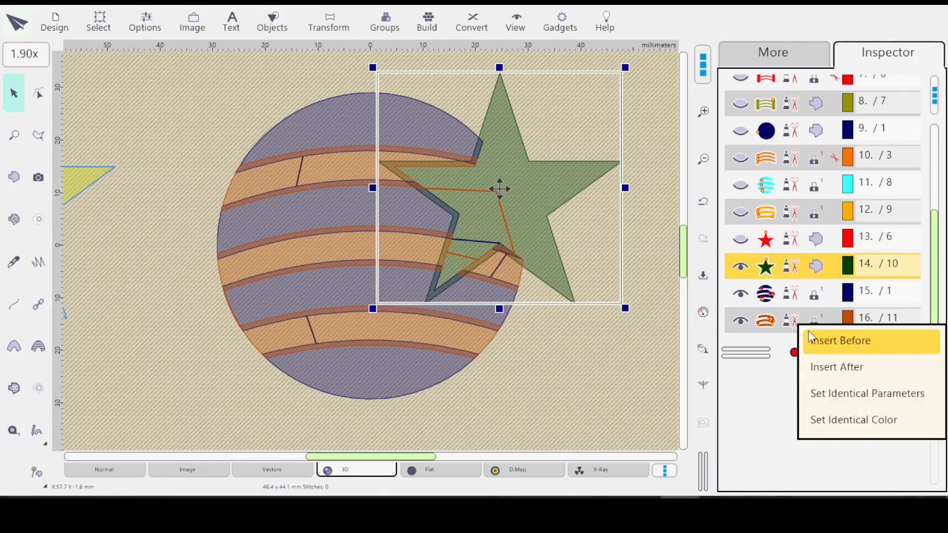
{"action": "left_click", "coordinate": [839, 374]}
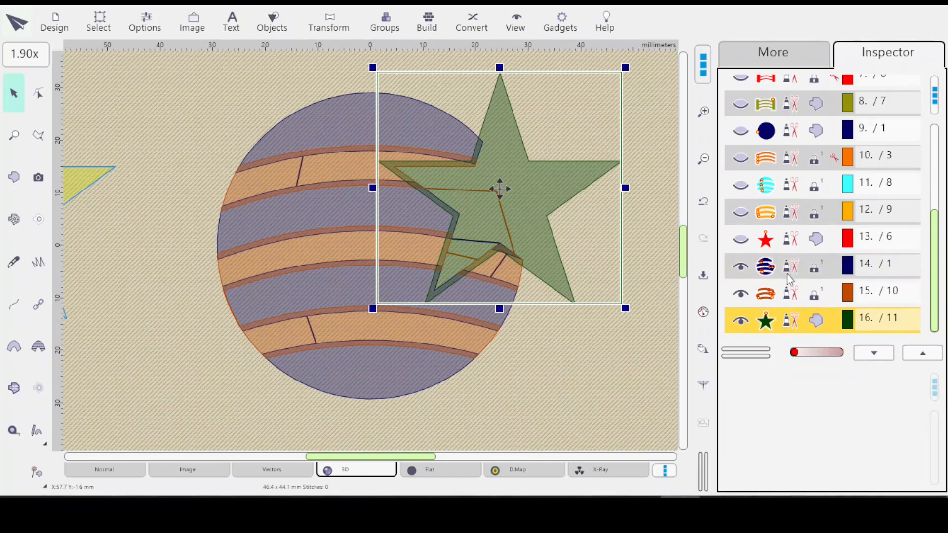
{"action": "left_click", "coordinate": [809, 271], "text": "shift"}
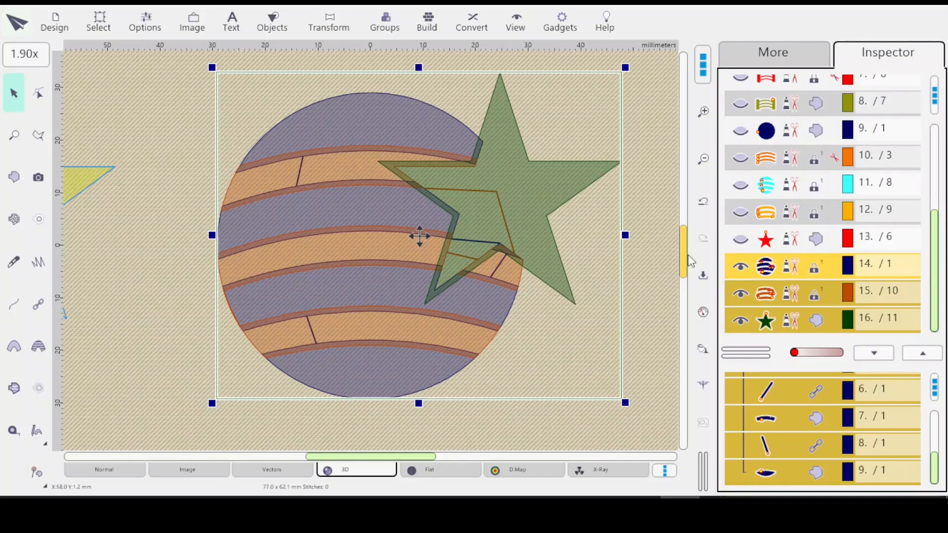
{"action": "left_click", "coordinate": [701, 349]}
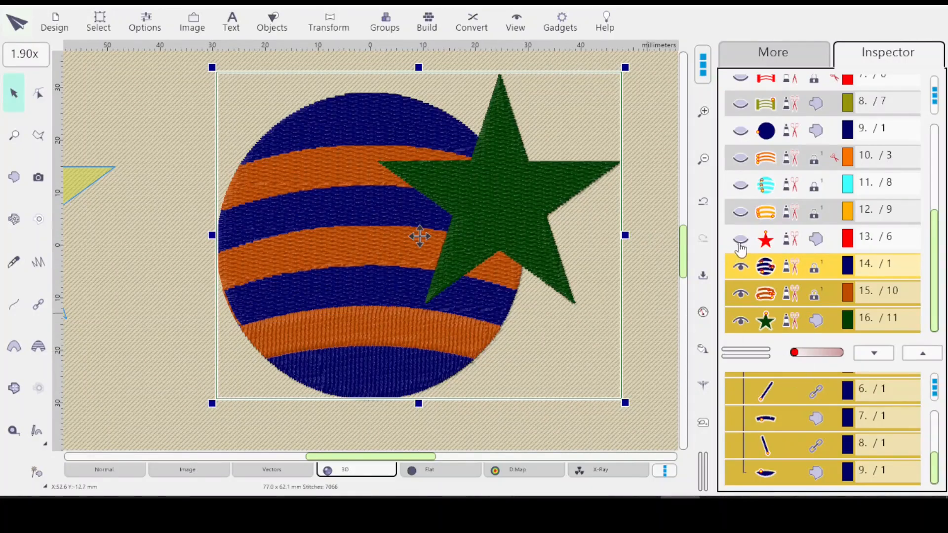
Set the fill angle to 100° and spacing to 0.42 mm for both the blue and orange stripe groups and apply
{"action": "left_click", "coordinate": [784, 271]}
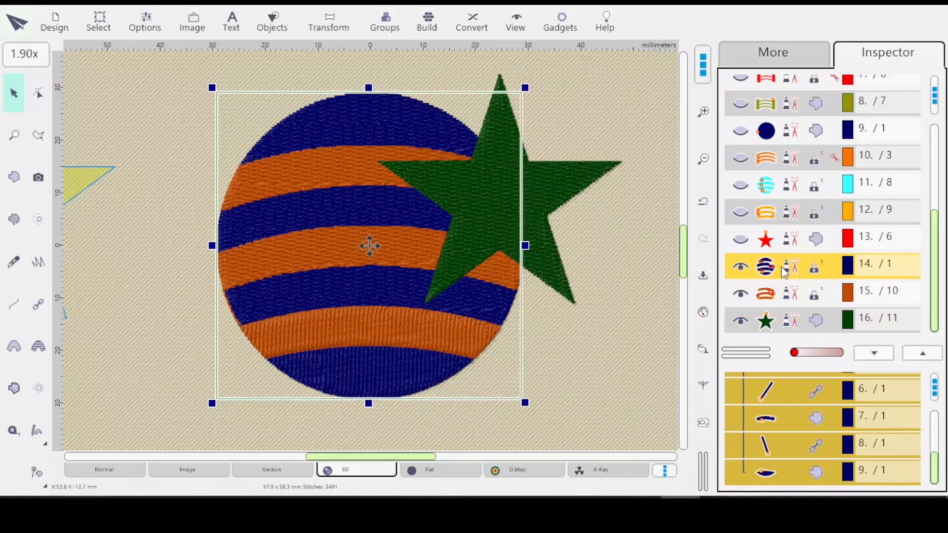
{"action": "left_click", "coordinate": [785, 297], "text": "ctrl"}
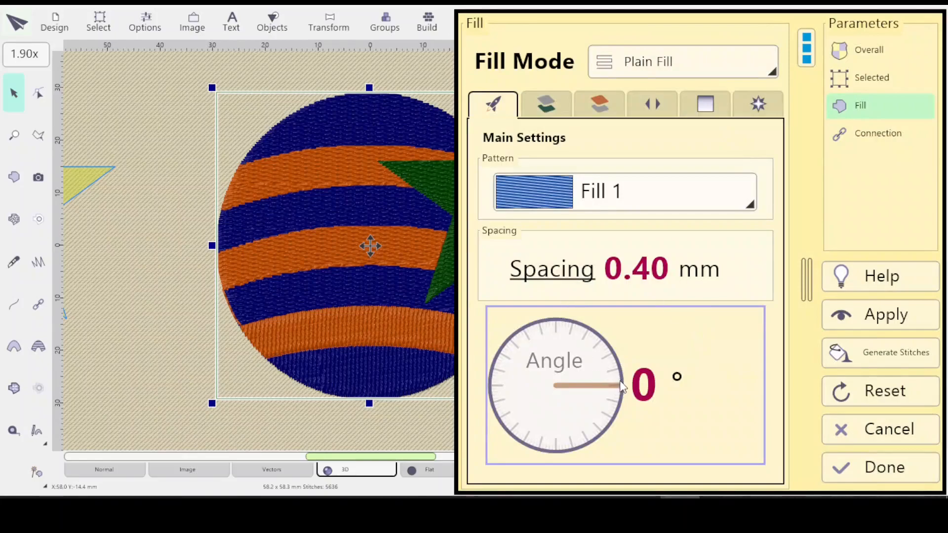
{"action": "left_click_drag", "start_coordinate": [619, 387], "coordinate": [550, 332]}
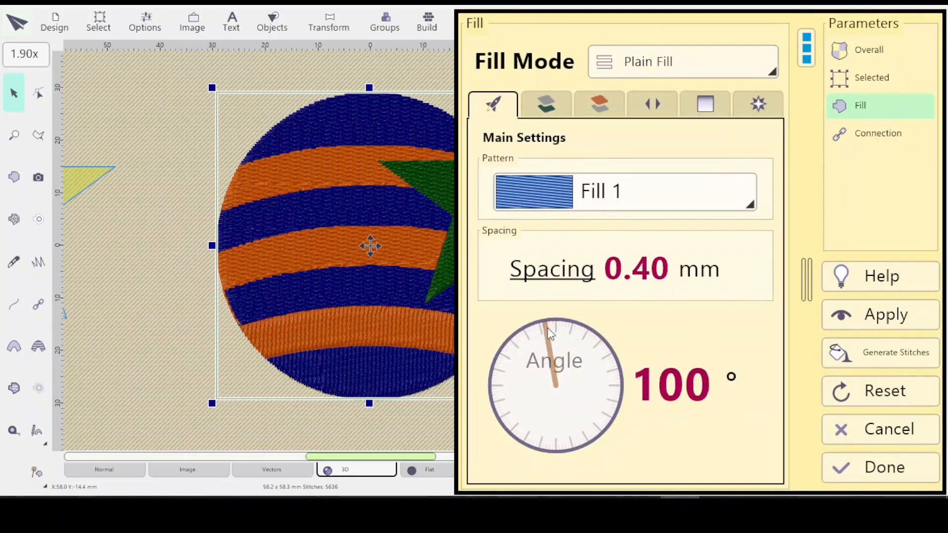
{"action": "scroll", "coordinate": [666, 273], "scroll_direction": "up", "scroll_amount": 2}
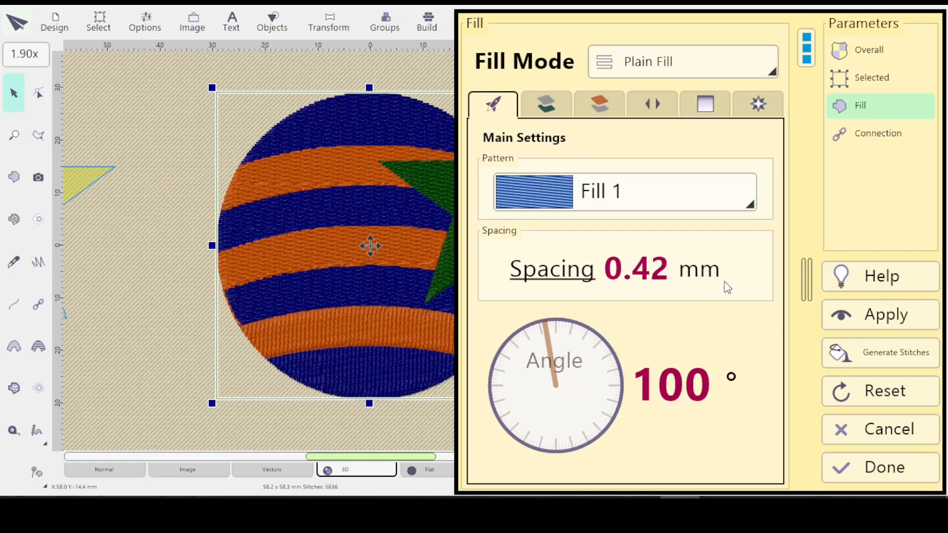
{"action": "left_click", "coordinate": [887, 321]}
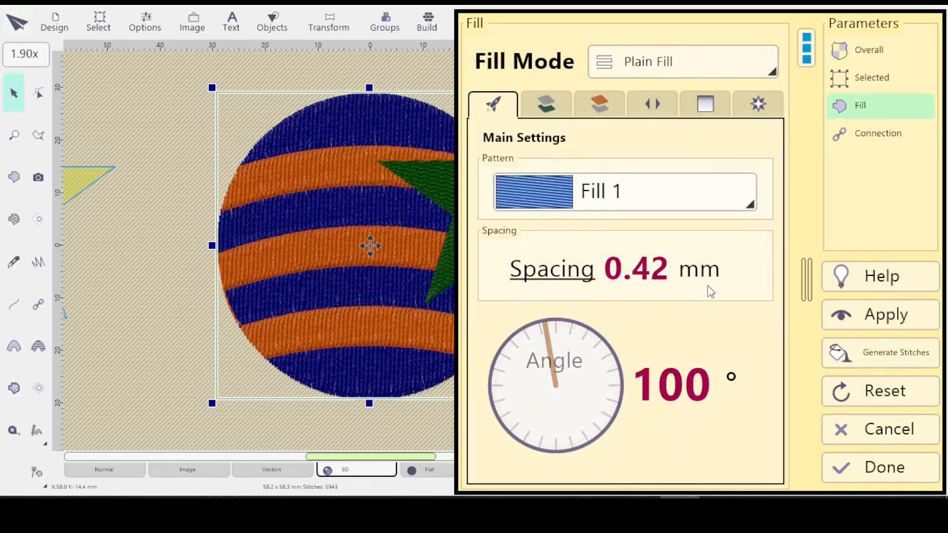
Set the stripe groups' fill spacing to 0.40 mm and apply it
{"action": "scroll", "coordinate": [660, 274], "scroll_direction": "down", "scroll_amount": 1}
{"action": "scroll", "coordinate": [659, 275], "scroll_direction": "down", "scroll_amount": 1}
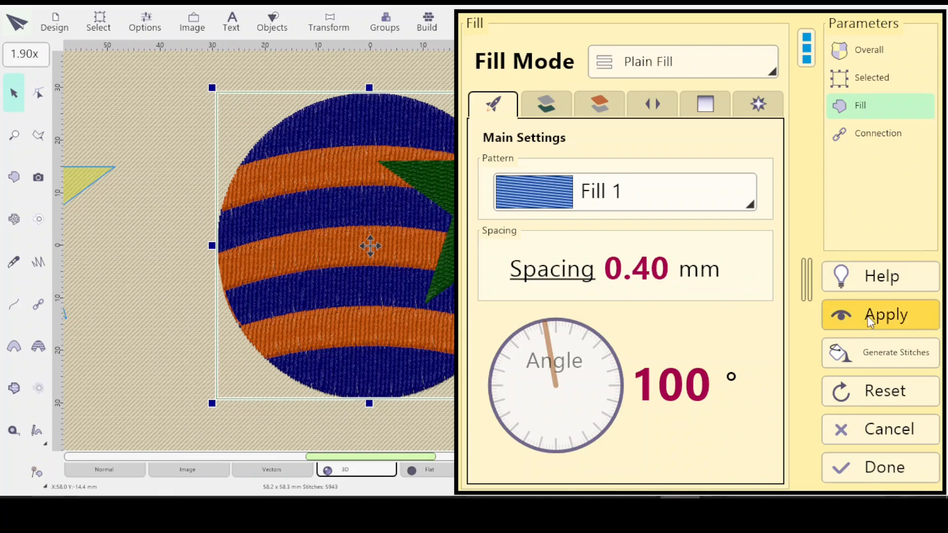
{"action": "left_click", "coordinate": [867, 317]}
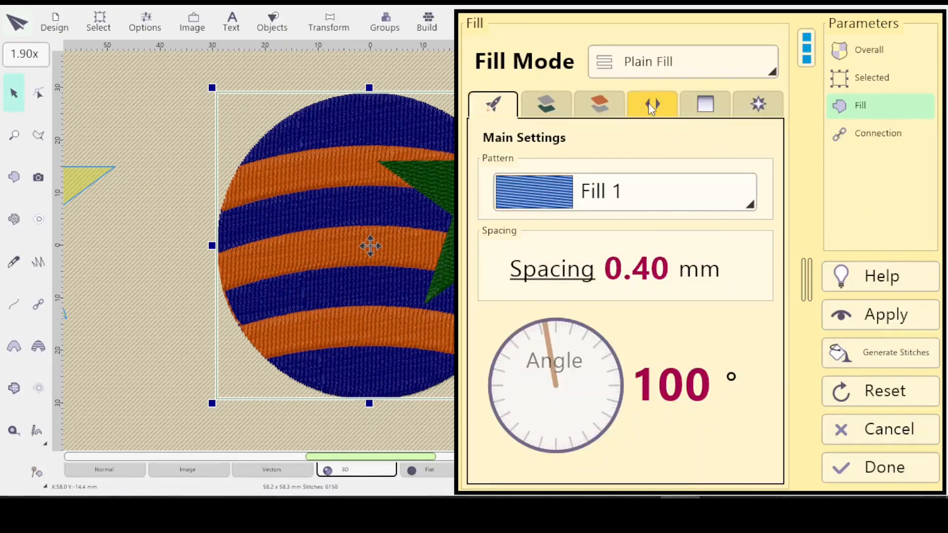
Review the stripe groups' underlay and cover layer settings, and apply a pull compensation of 0.2 mm
{"action": "left_click", "coordinate": [548, 102]}
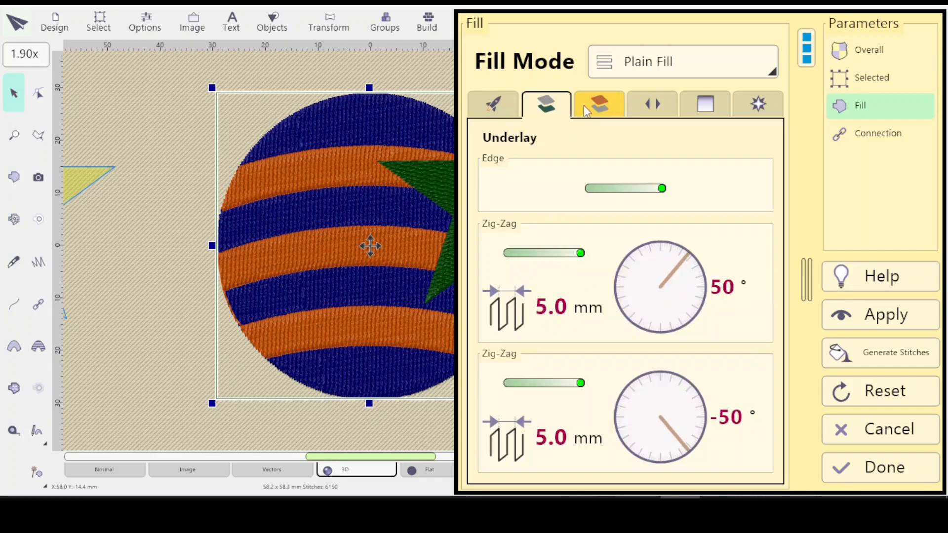
{"action": "left_click", "coordinate": [601, 113]}
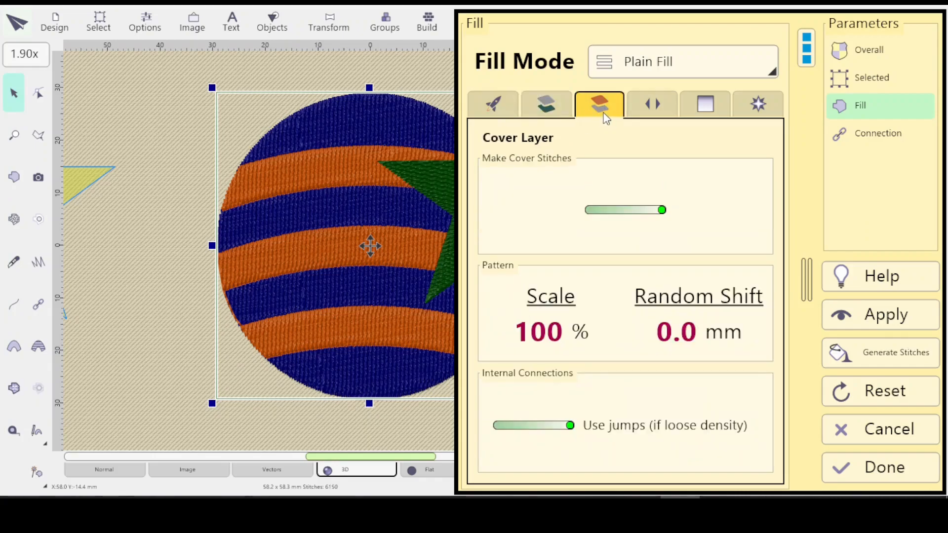
{"action": "left_click", "coordinate": [652, 105]}
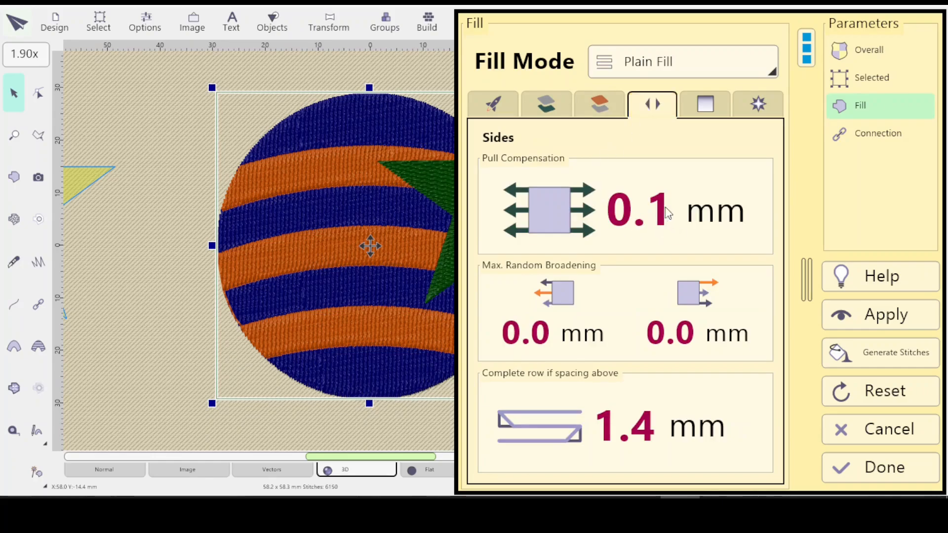
{"action": "scroll", "coordinate": [664, 208], "scroll_direction": "up", "scroll_amount": 1}
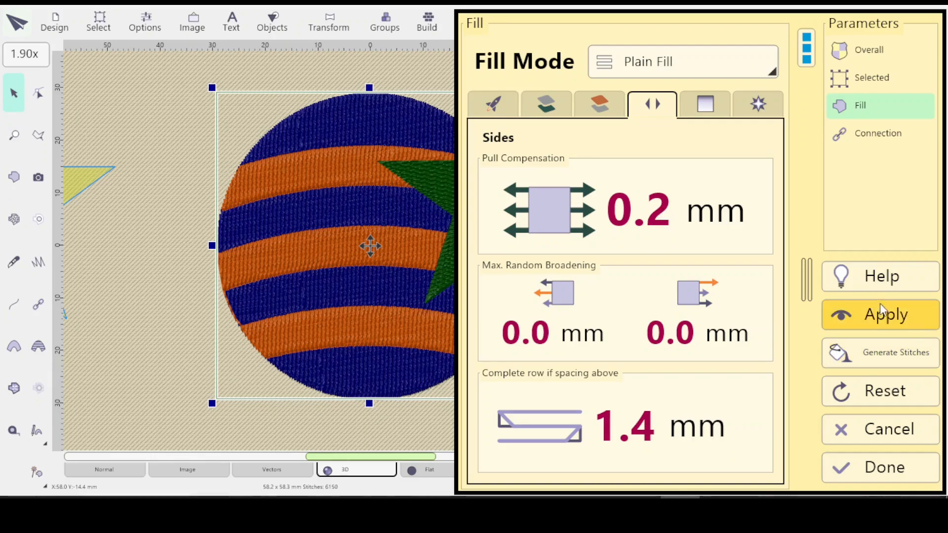
{"action": "left_click", "coordinate": [867, 318]}
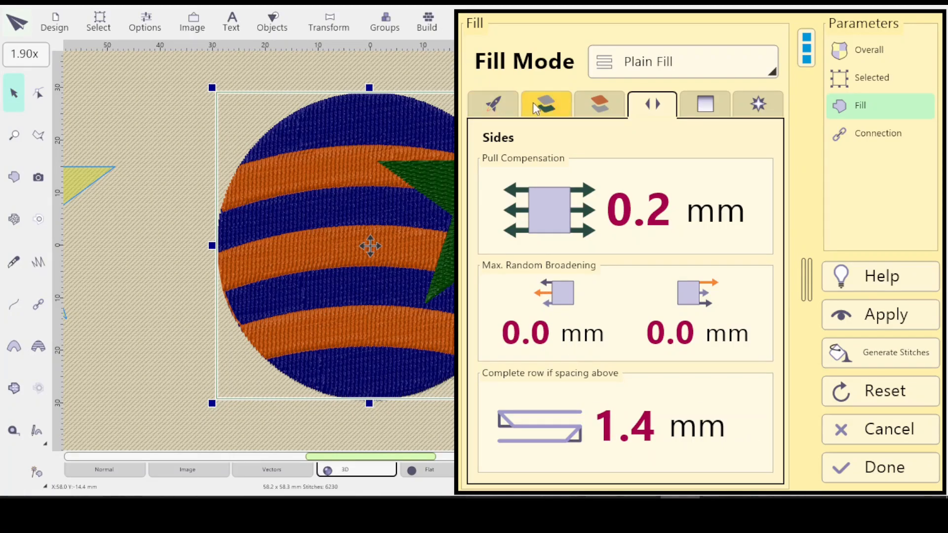
Set the stripe groups' complete-row spacing threshold to 0.3 mm and apply it
{"action": "left_click", "coordinate": [500, 107]}
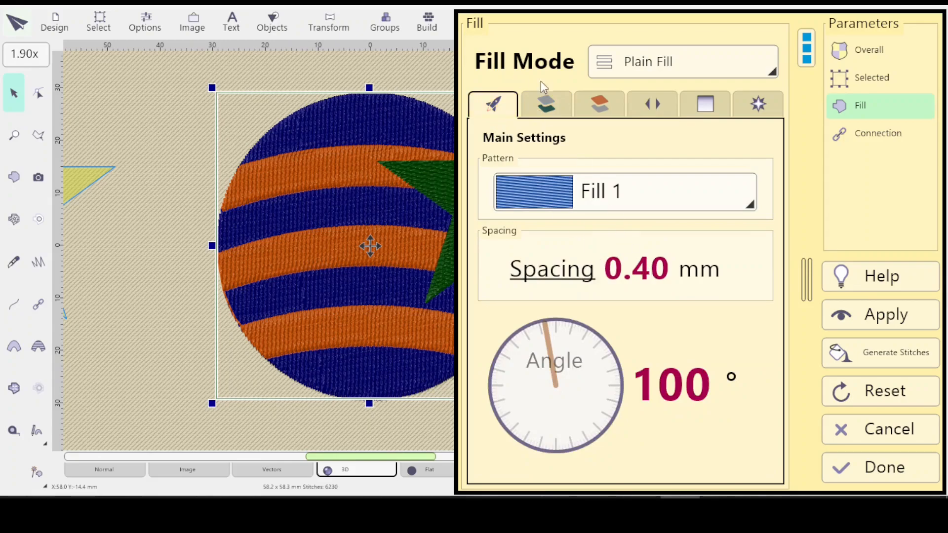
{"action": "left_click", "coordinate": [648, 109]}
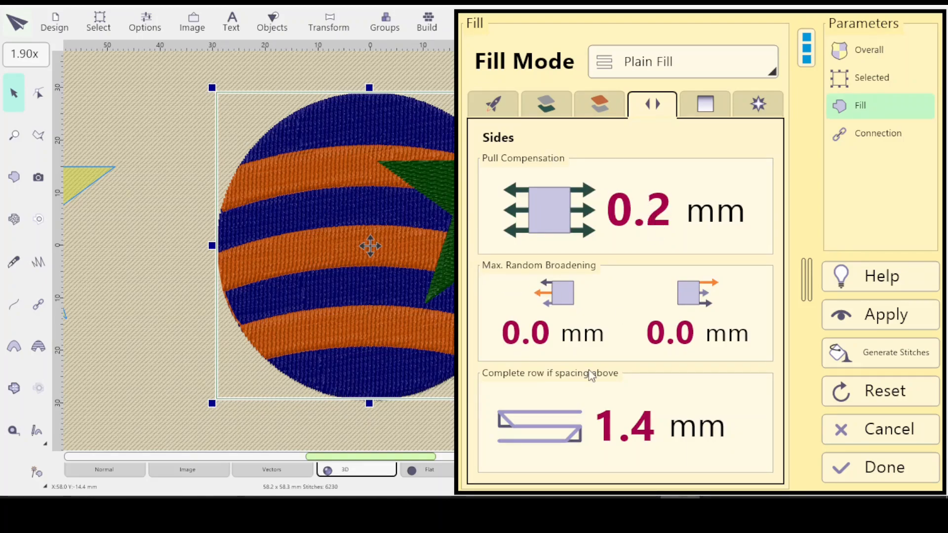
{"action": "left_click", "coordinate": [568, 431]}
{"action": "key", "text": "BackSpace"}
{"action": "key", "text": "BackSpace"}
{"action": "type", "text": ".35"}
{"action": "left_click", "coordinate": [614, 347]}
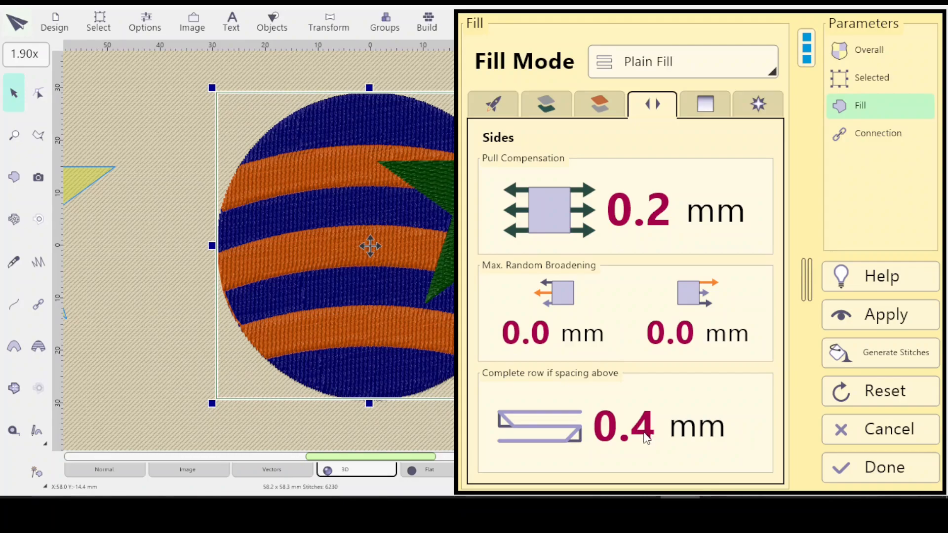
{"action": "scroll", "coordinate": [646, 437], "scroll_direction": "down", "scroll_amount": 1}
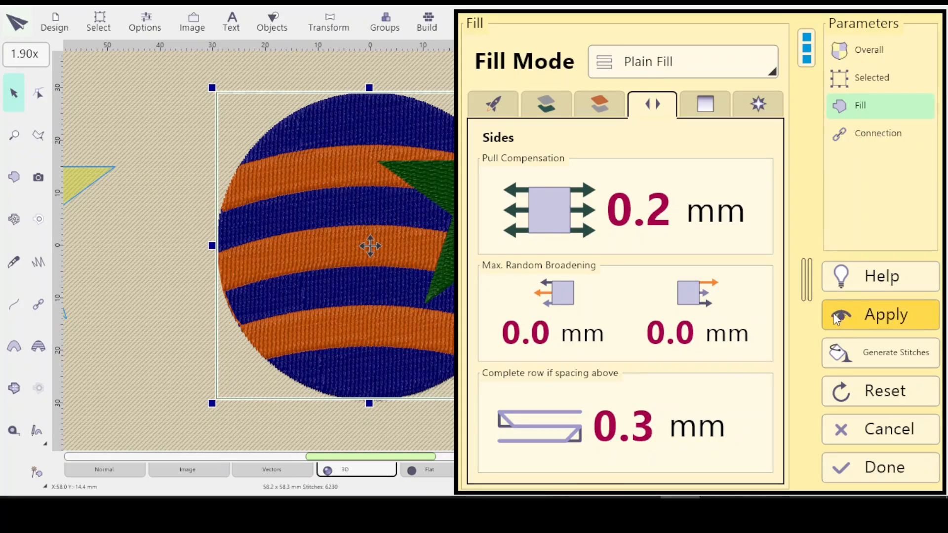
{"action": "left_click", "coordinate": [864, 317]}
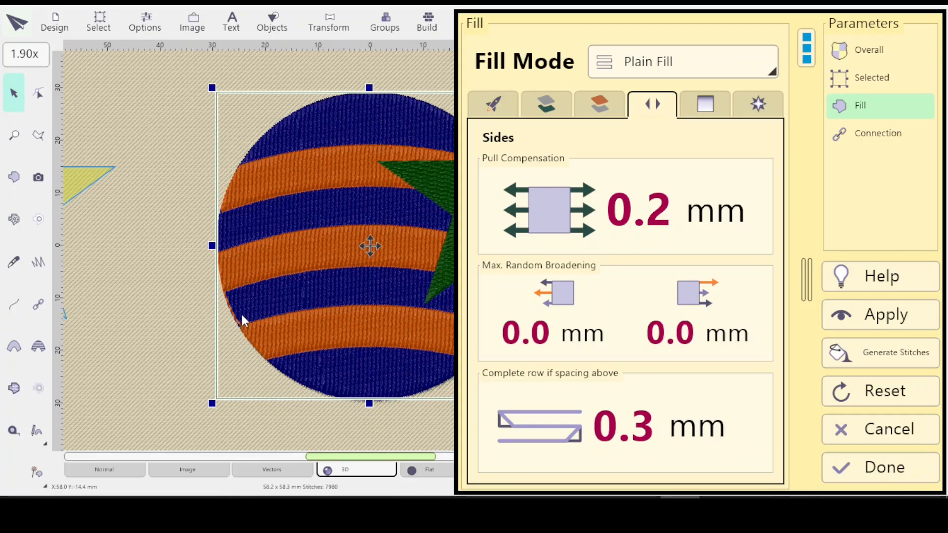
Set the stripe groups' complete-row spacing threshold to 1.4 mm, apply it and finish editing the fill parameters
{"action": "left_click", "coordinate": [545, 421]}
{"action": "left_click", "coordinate": [354, 352]}
{"action": "key", "text": "BackSpace"}
{"action": "key", "text": "BackSpace"}
{"action": "key", "text": "BackSpace"}
{"action": "type", "text": "1.4"}
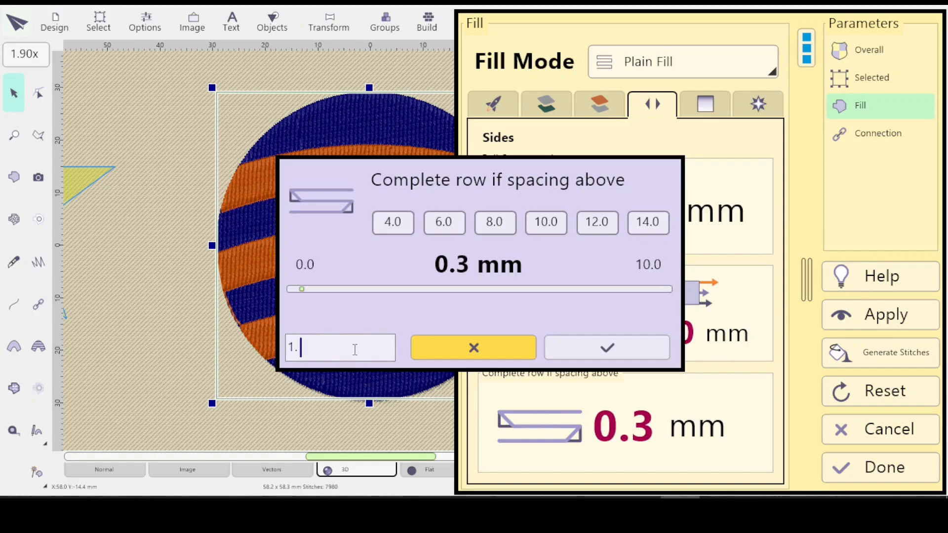
{"action": "left_click", "coordinate": [614, 349]}
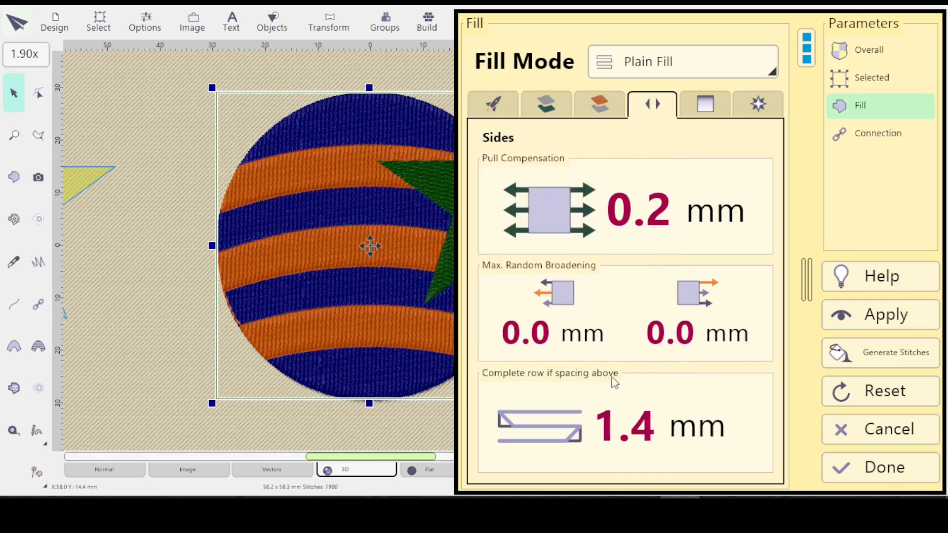
{"action": "left_click", "coordinate": [869, 315]}
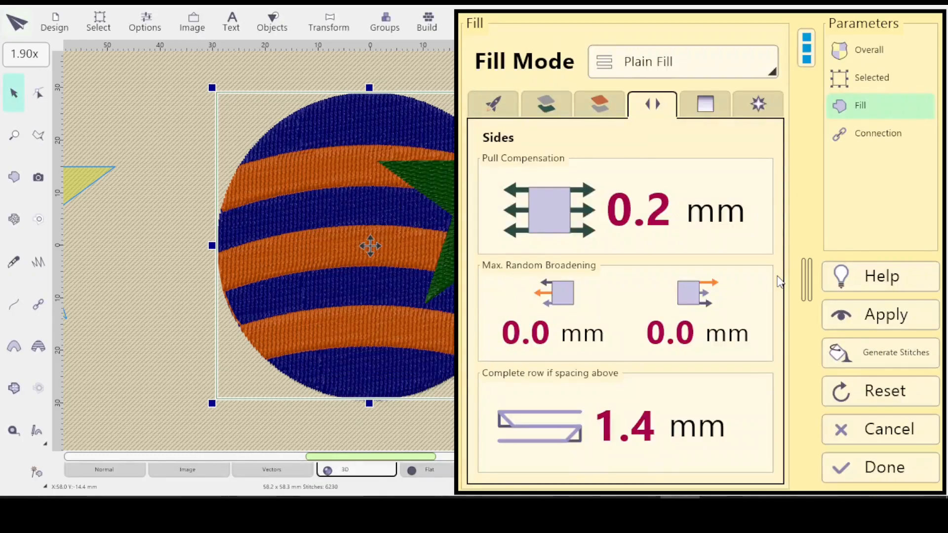
{"action": "left_click", "coordinate": [866, 456]}
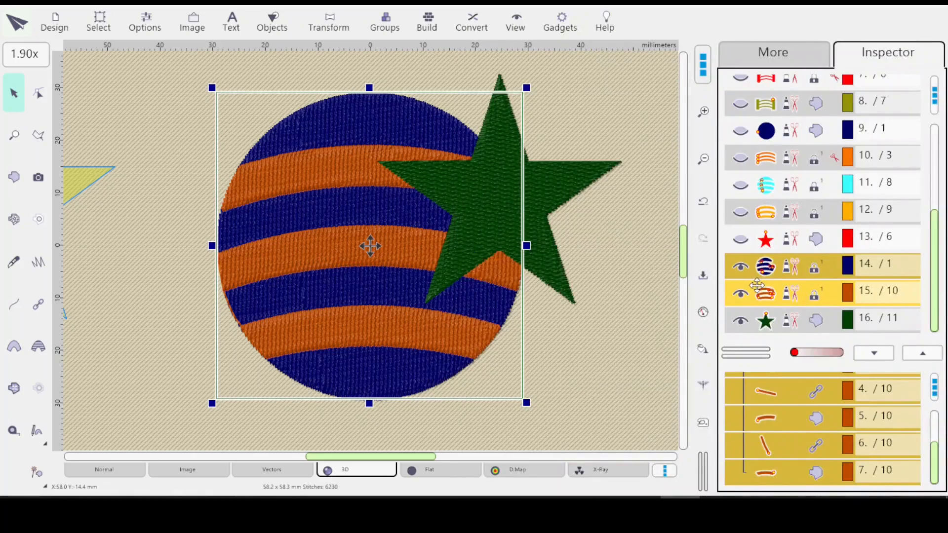
Choose the Pavement 2 pattern for the green star's fill
{"action": "left_click", "coordinate": [795, 322]}
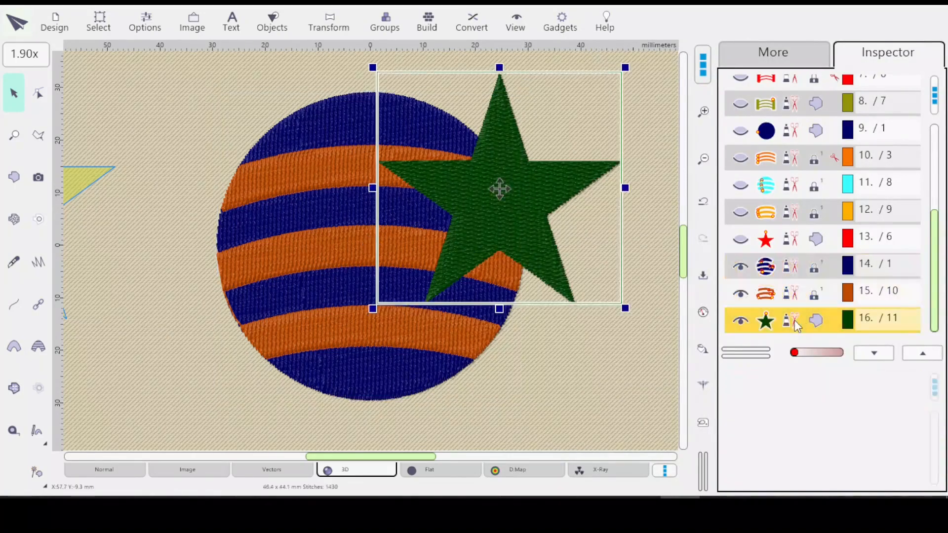
{"action": "left_click", "coordinate": [703, 312]}
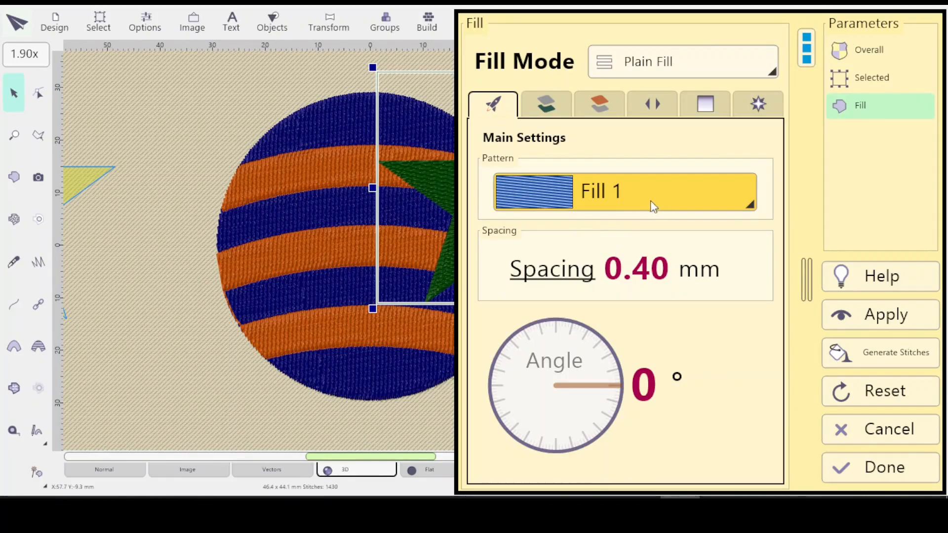
{"action": "left_click", "coordinate": [750, 205]}
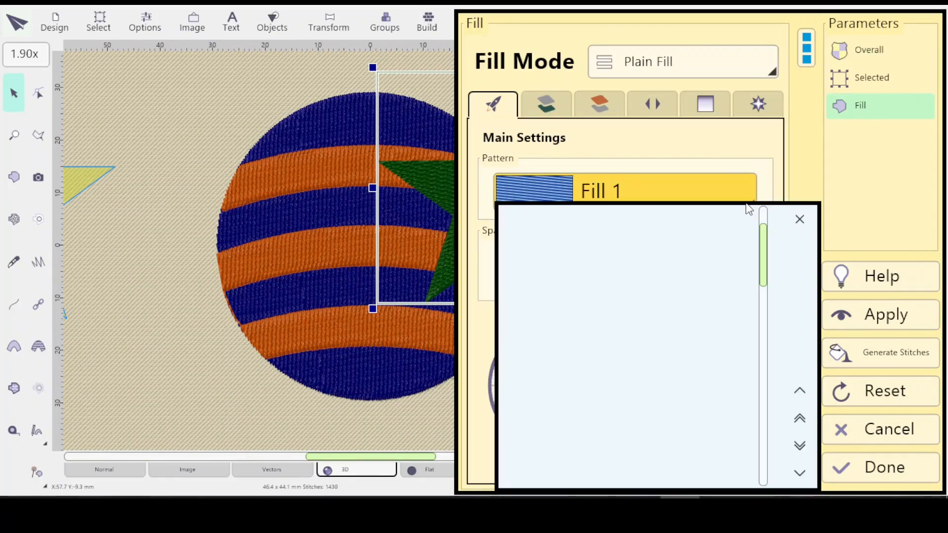
{"action": "scroll", "coordinate": [763, 275], "scroll_direction": "down", "scroll_amount": 1}
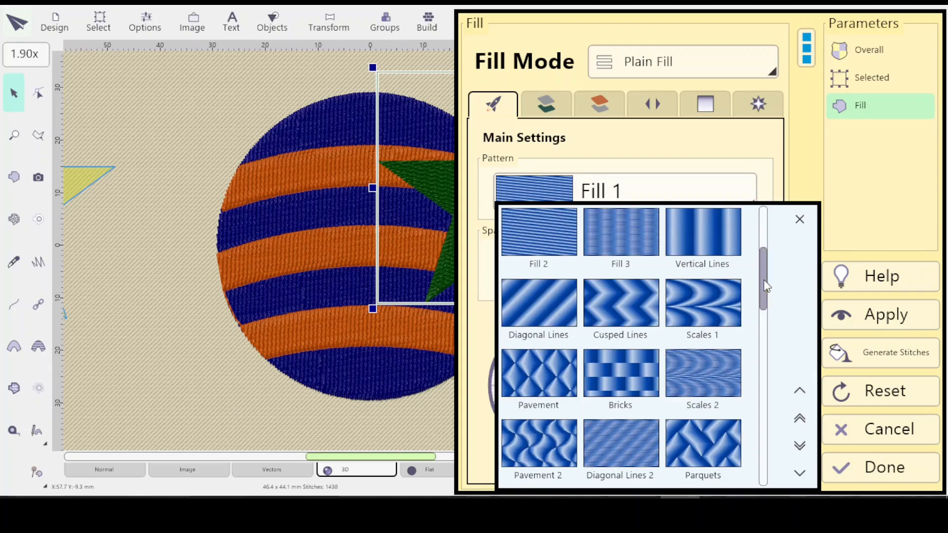
{"action": "scroll", "coordinate": [762, 296], "scroll_direction": "down", "scroll_amount": 1}
{"action": "left_click", "coordinate": [799, 446]}
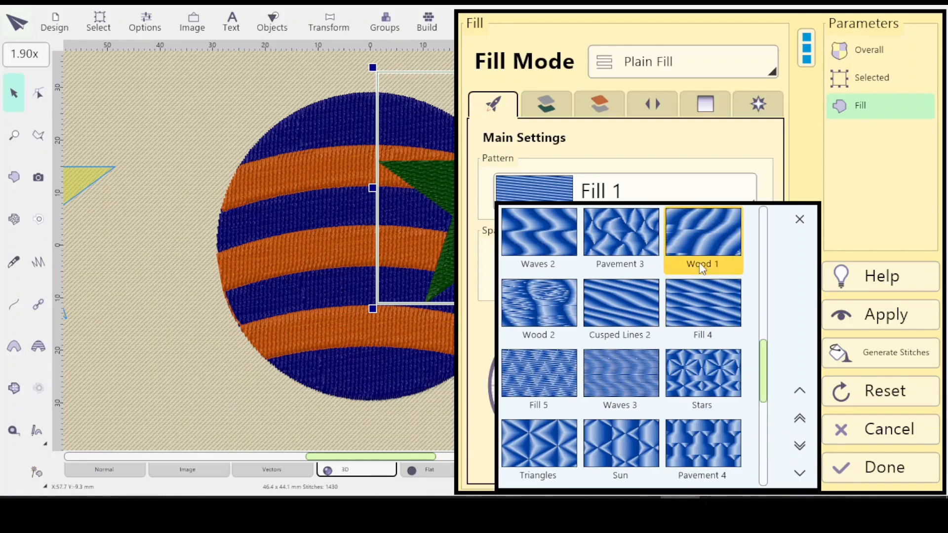
{"action": "left_click", "coordinate": [798, 418]}
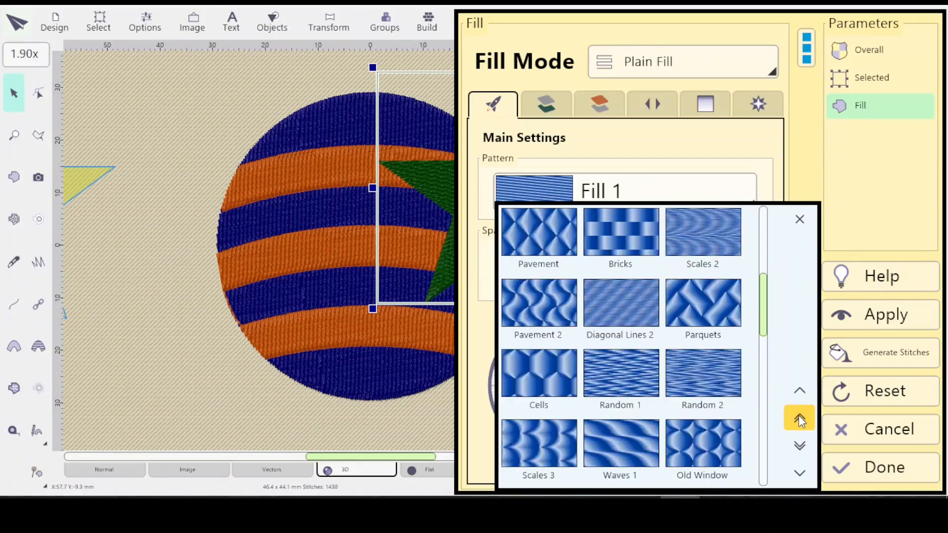
{"action": "left_click", "coordinate": [535, 307]}
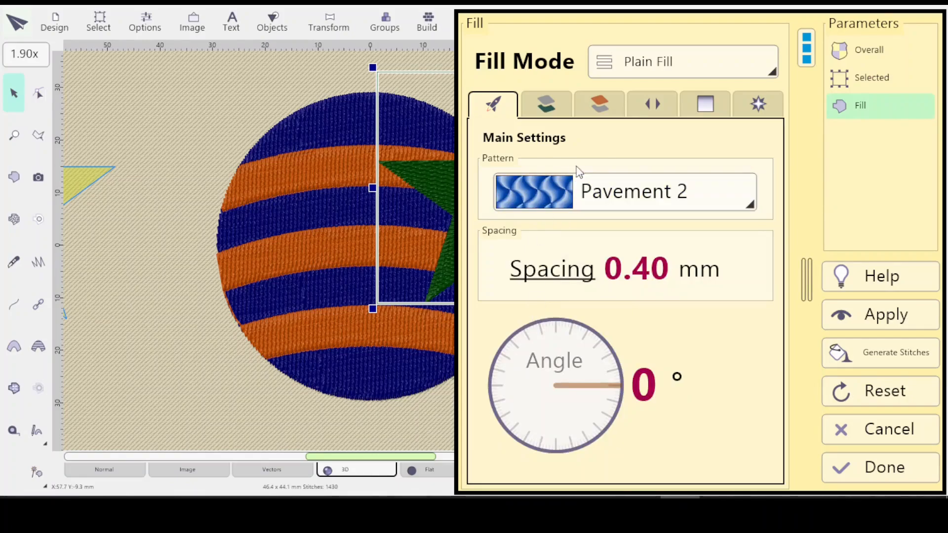
Set the green star's cover layer pattern scale to 50%, apply it and finish editing the fill parameters
{"action": "left_click", "coordinate": [546, 108]}
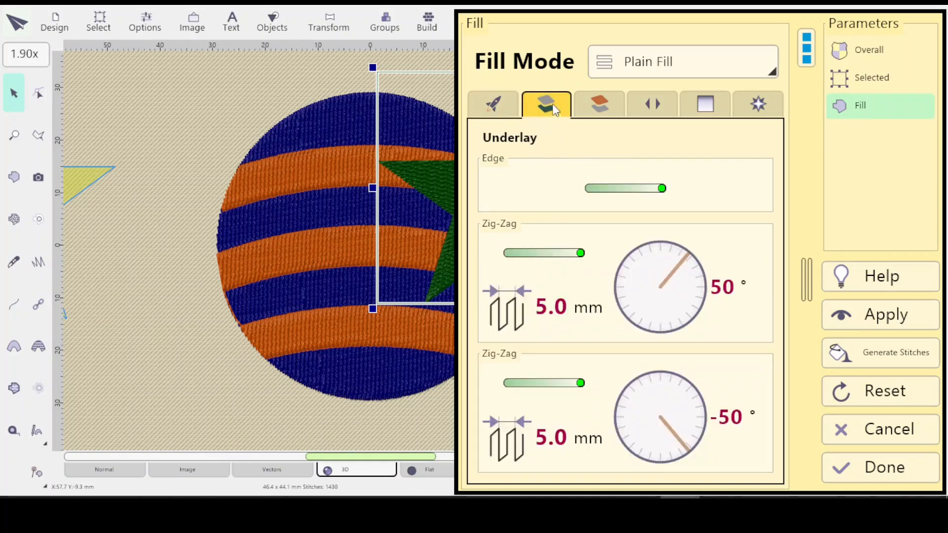
{"action": "left_click", "coordinate": [604, 111]}
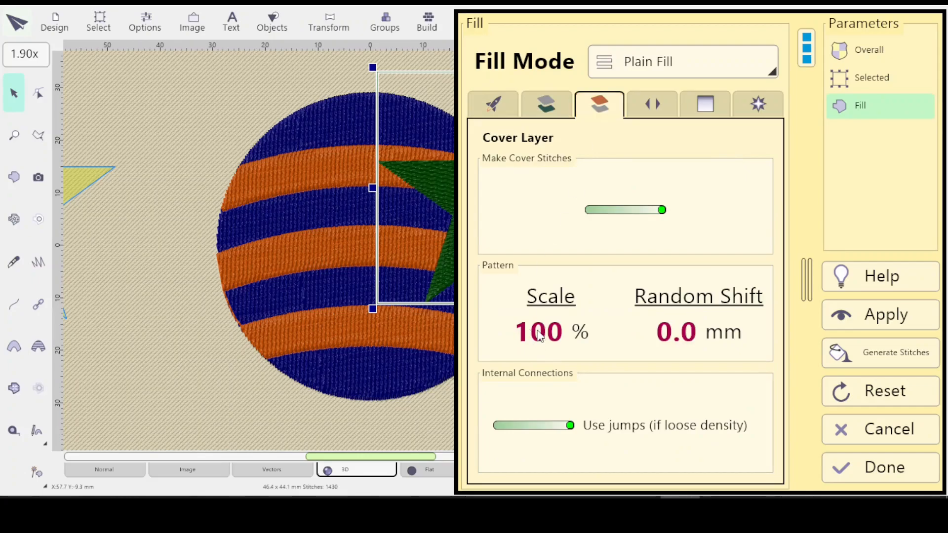
{"action": "left_click", "coordinate": [550, 300]}
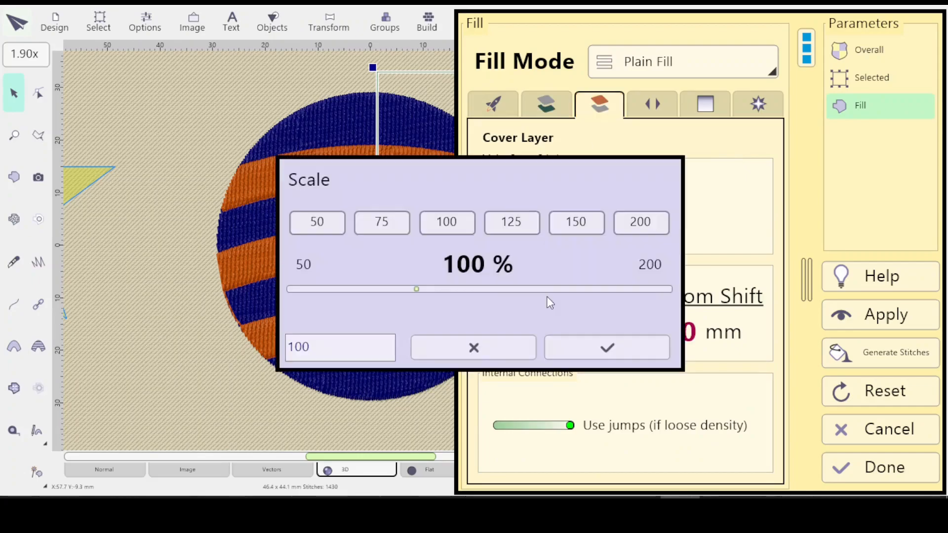
{"action": "left_click", "coordinate": [319, 221]}
{"action": "left_click", "coordinate": [619, 346]}
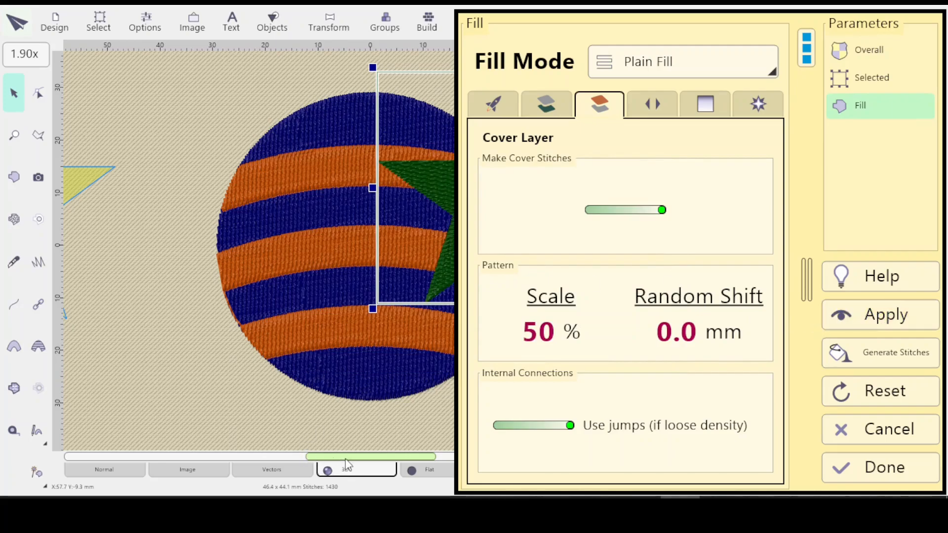
{"action": "left_click", "coordinate": [880, 315]}
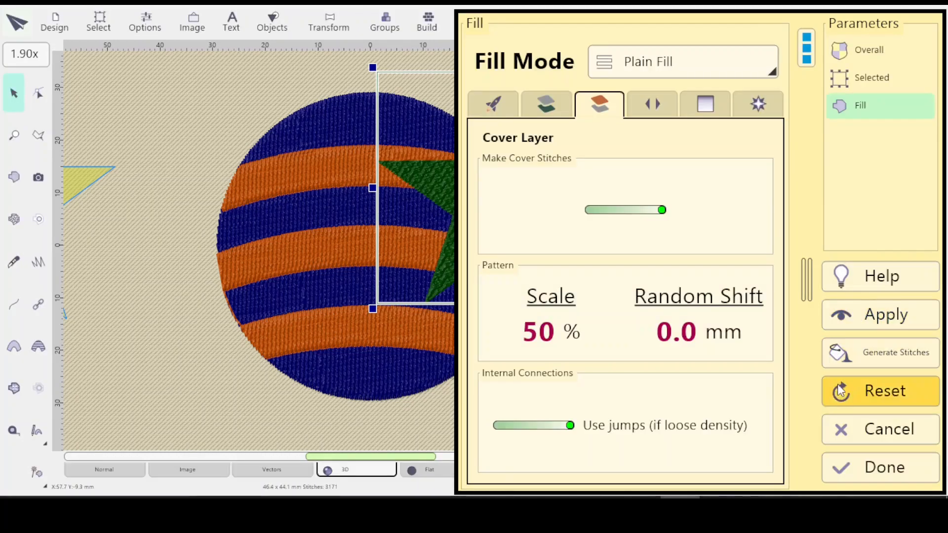
{"action": "left_click", "coordinate": [880, 469]}
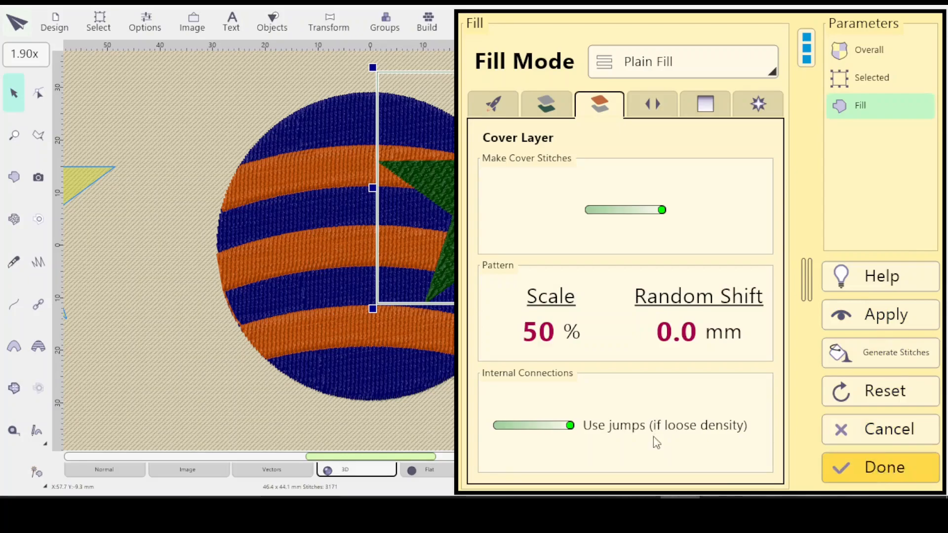
Generate the stitches for the yellow star in the neighbouring design
{"action": "left_click_drag", "start_coordinate": [360, 457], "coordinate": [304, 456]}
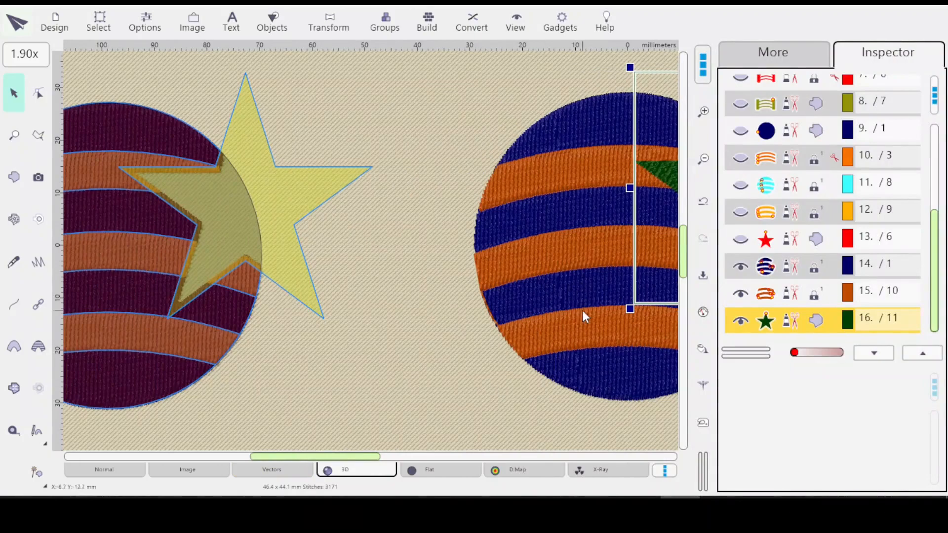
{"action": "left_click_drag", "start_coordinate": [934, 292], "coordinate": [931, 196]}
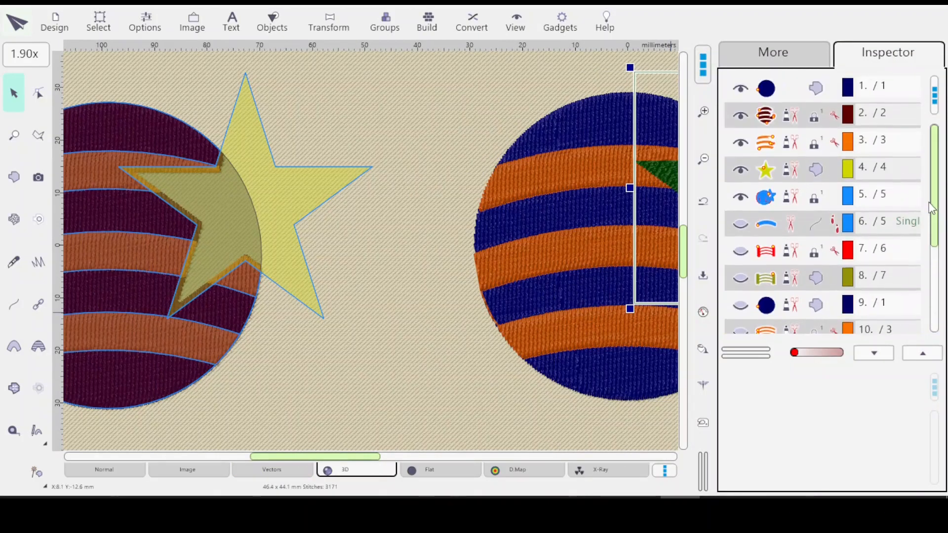
{"action": "left_click", "coordinate": [814, 176]}
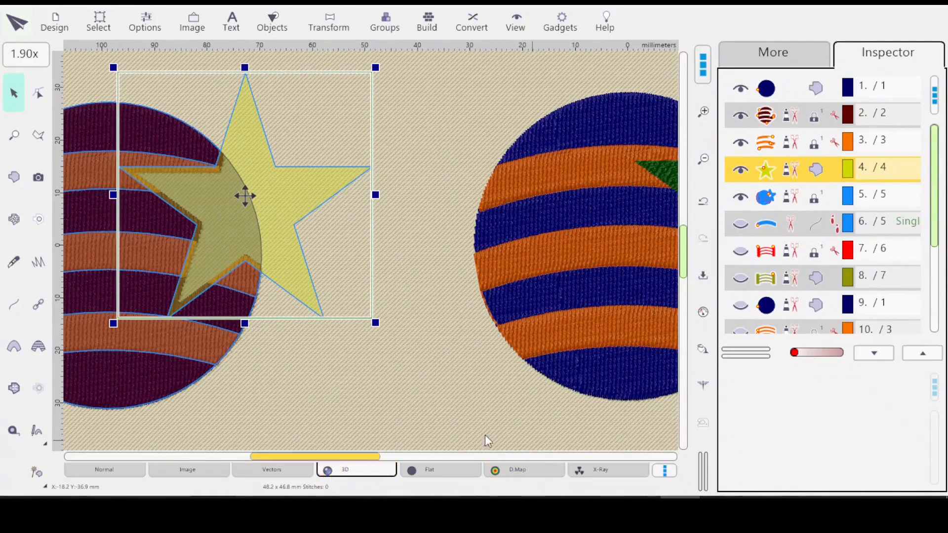
{"action": "left_click", "coordinate": [698, 358]}
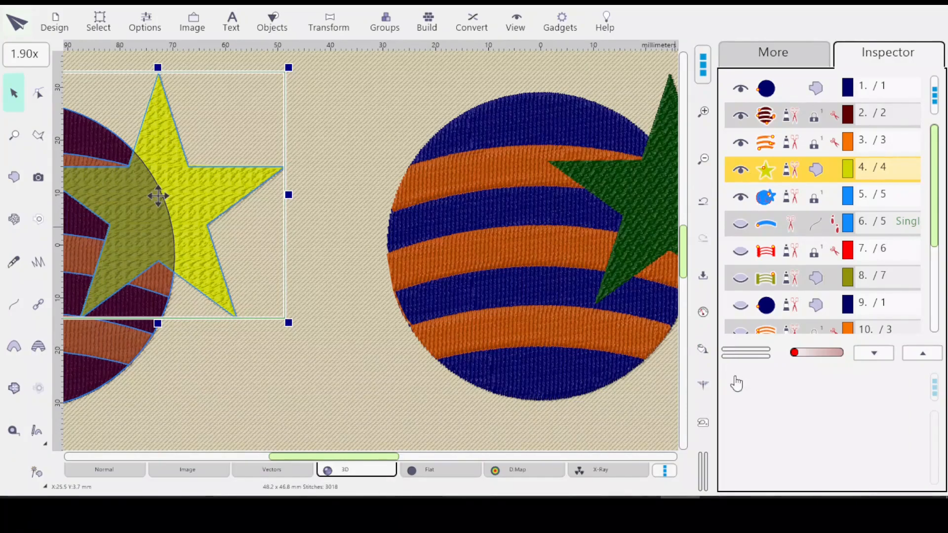
Review the yellow star's main fill, underlay and cover layer settings
{"action": "left_click", "coordinate": [696, 312]}
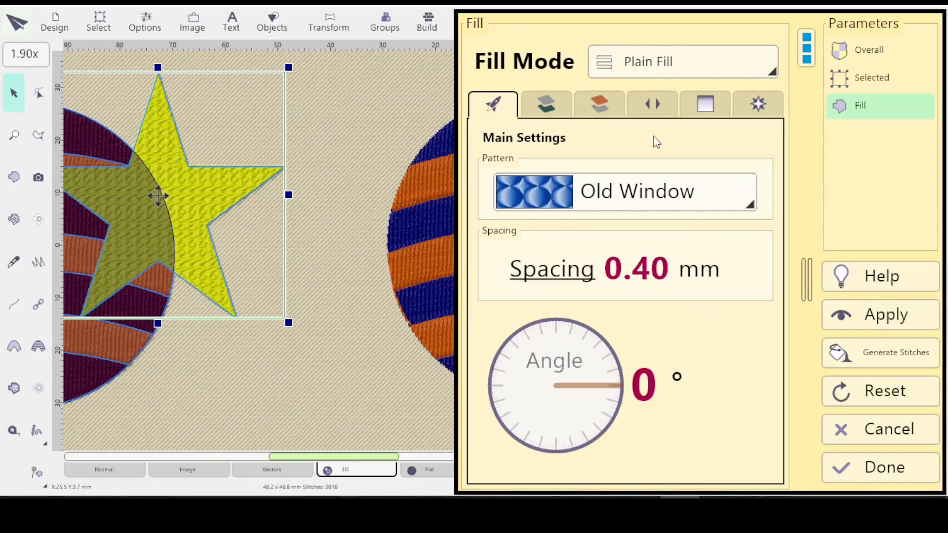
{"action": "left_click", "coordinate": [545, 102]}
{"action": "left_click", "coordinate": [598, 103]}
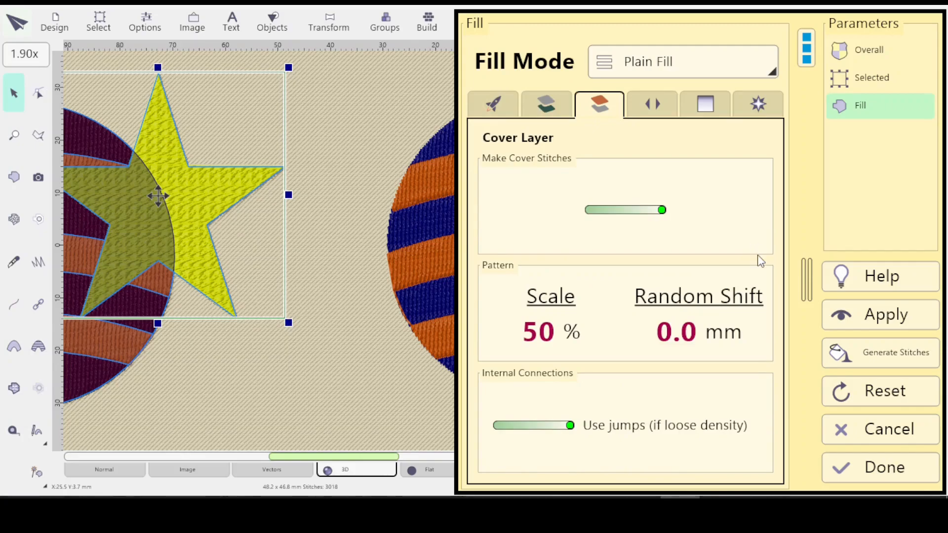
{"action": "left_click", "coordinate": [890, 474]}
Give the green star parameters identical to the yellow star's and regenerate the green star's stitches
{"action": "left_click_drag", "start_coordinate": [352, 455], "coordinate": [395, 455]}
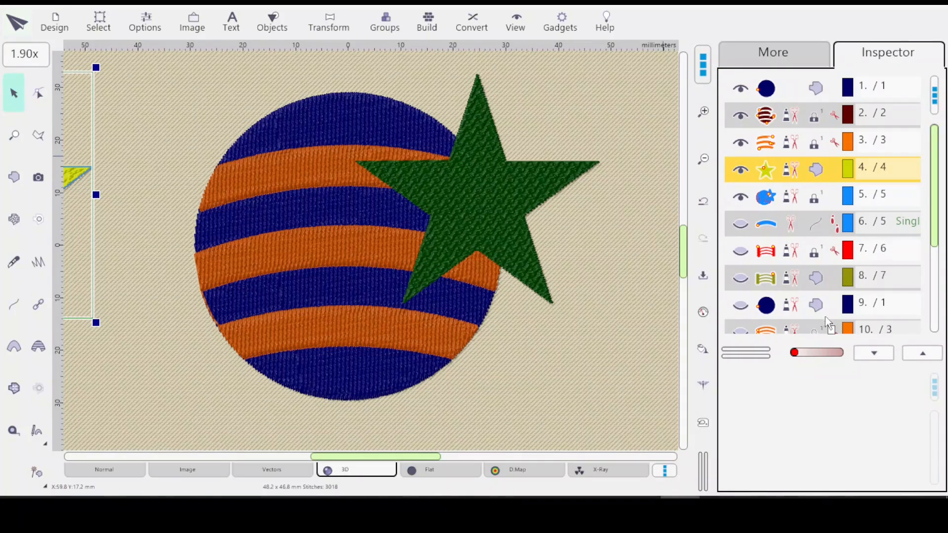
{"action": "scroll", "coordinate": [829, 326], "scroll_direction": "down", "scroll_amount": 2}
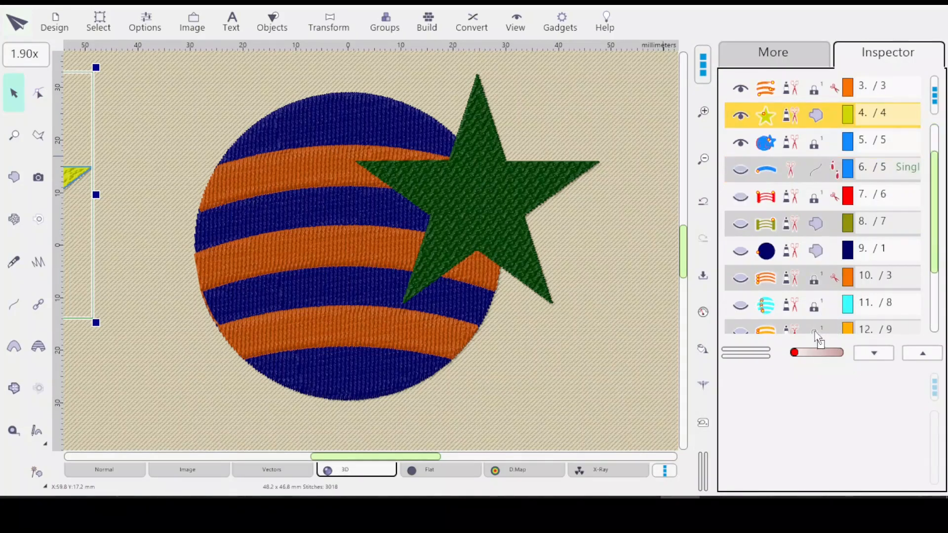
{"action": "scroll", "coordinate": [829, 329], "scroll_direction": "down", "scroll_amount": 4}
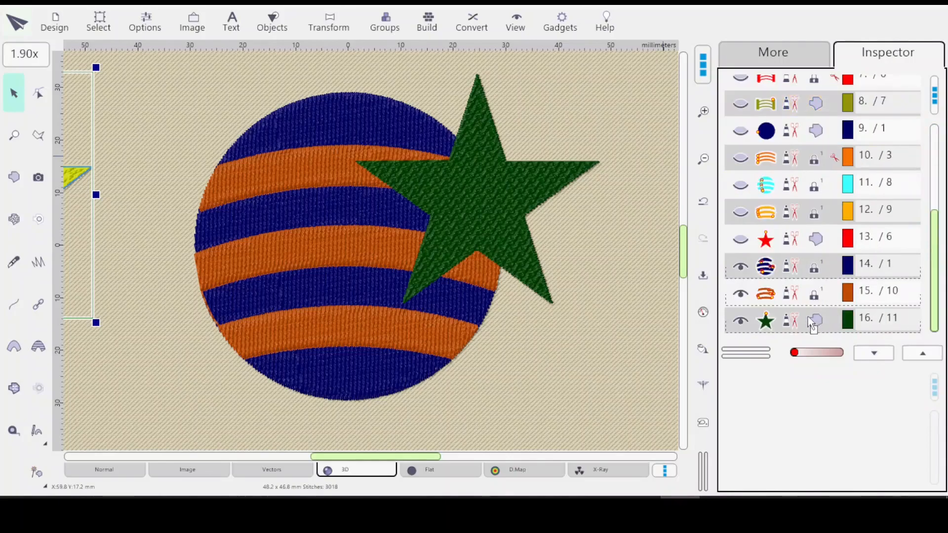
{"action": "right_click", "coordinate": [813, 321]}
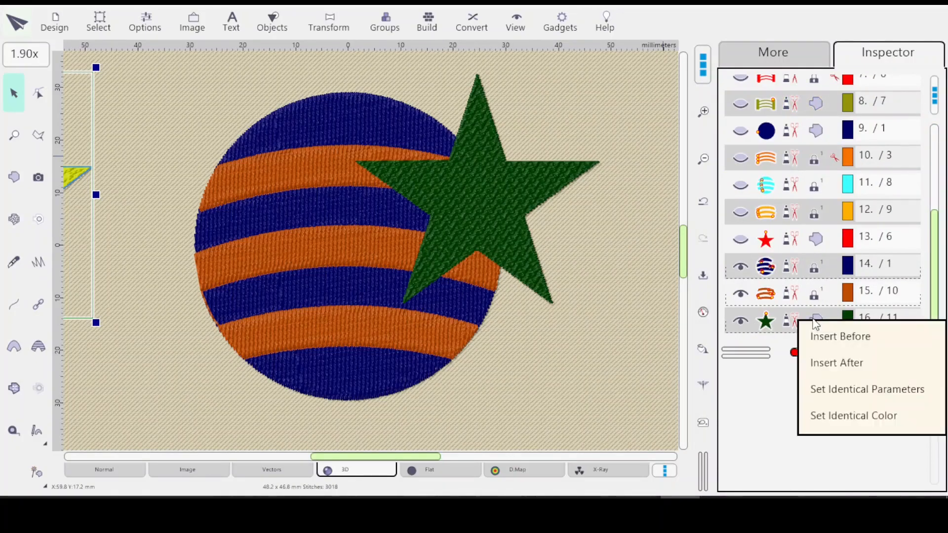
{"action": "left_click", "coordinate": [852, 391]}
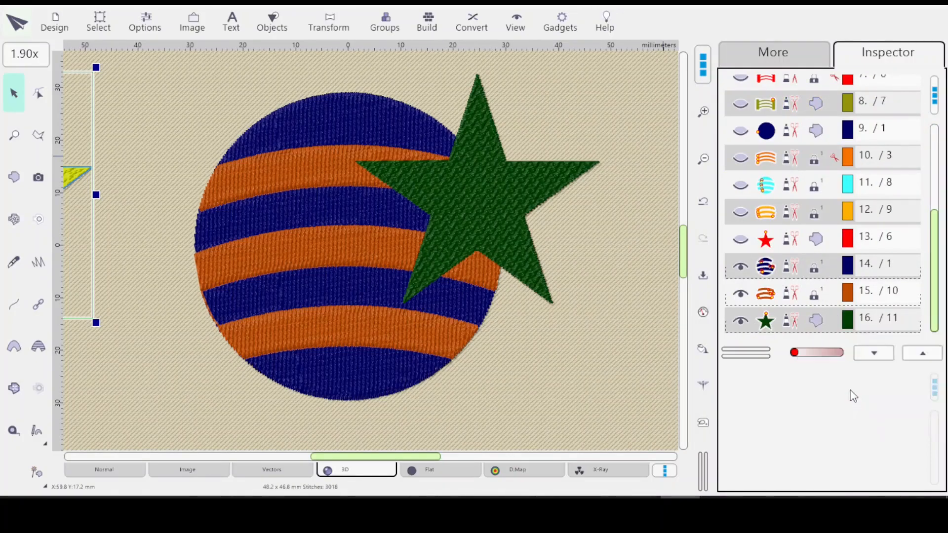
{"action": "left_click", "coordinate": [818, 325]}
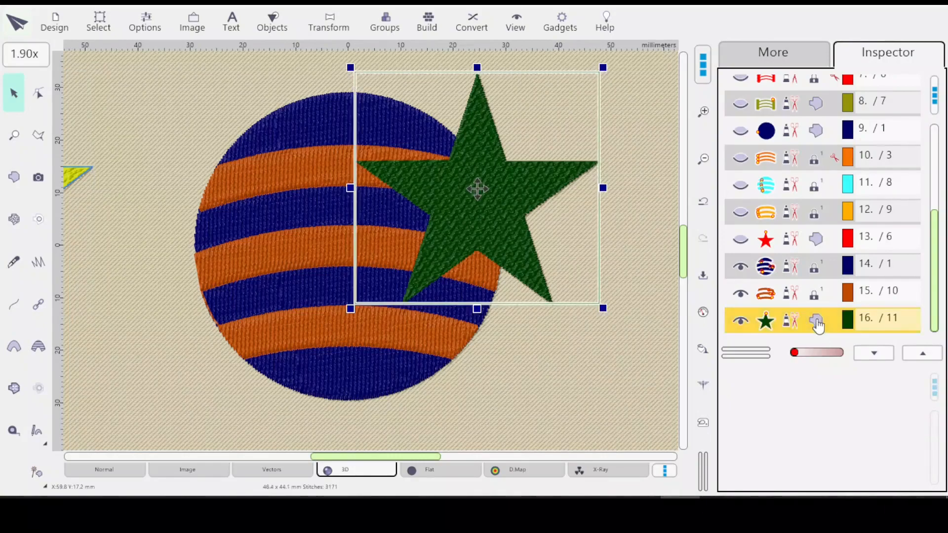
{"action": "left_click", "coordinate": [703, 350]}
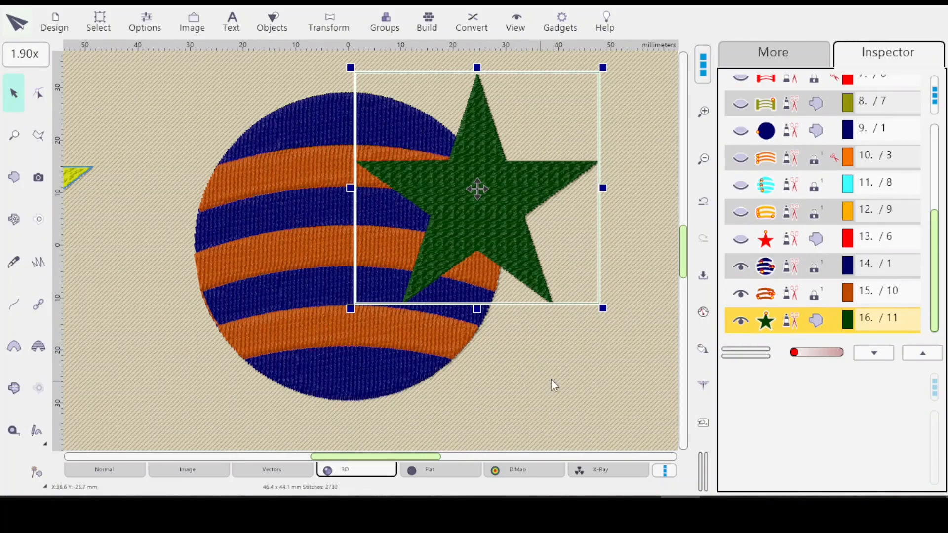
Inspect the hidden red star, the green star, and the orange stripe group with its connection near the circle's edge
{"action": "left_click", "coordinate": [594, 361]}
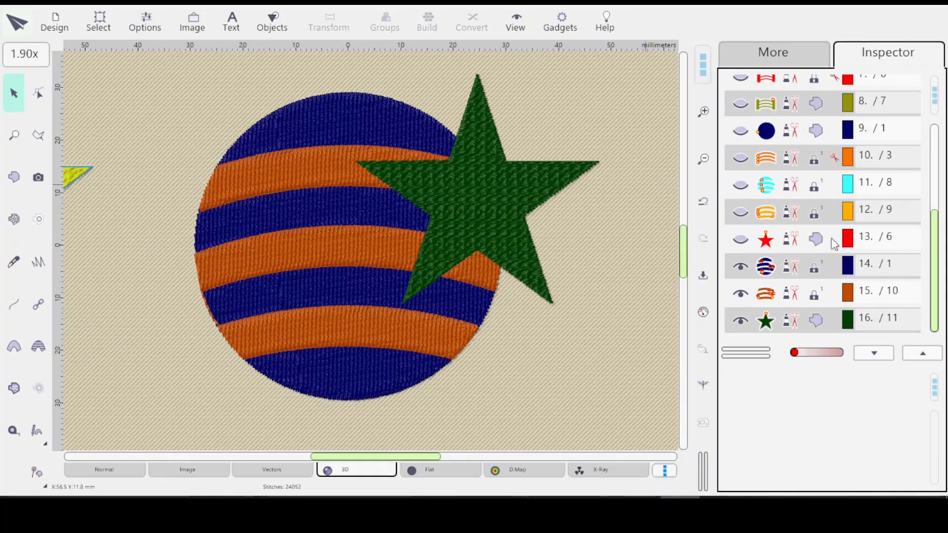
{"action": "left_click", "coordinate": [795, 241]}
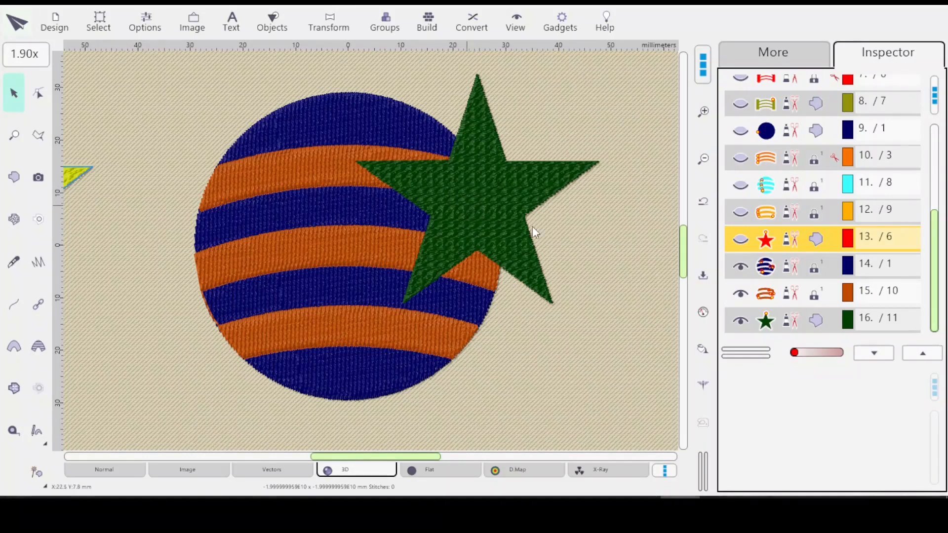
{"action": "left_click", "coordinate": [797, 321]}
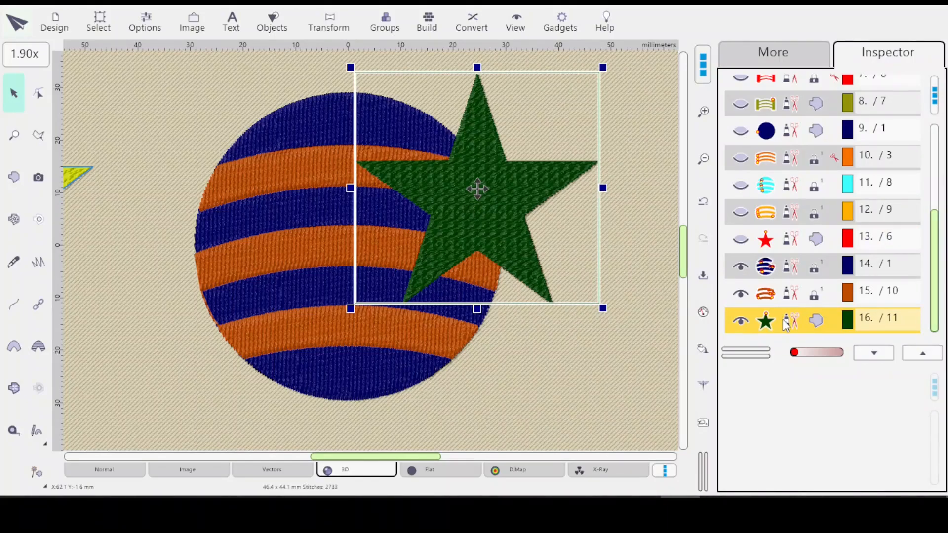
{"action": "left_click", "coordinate": [595, 371]}
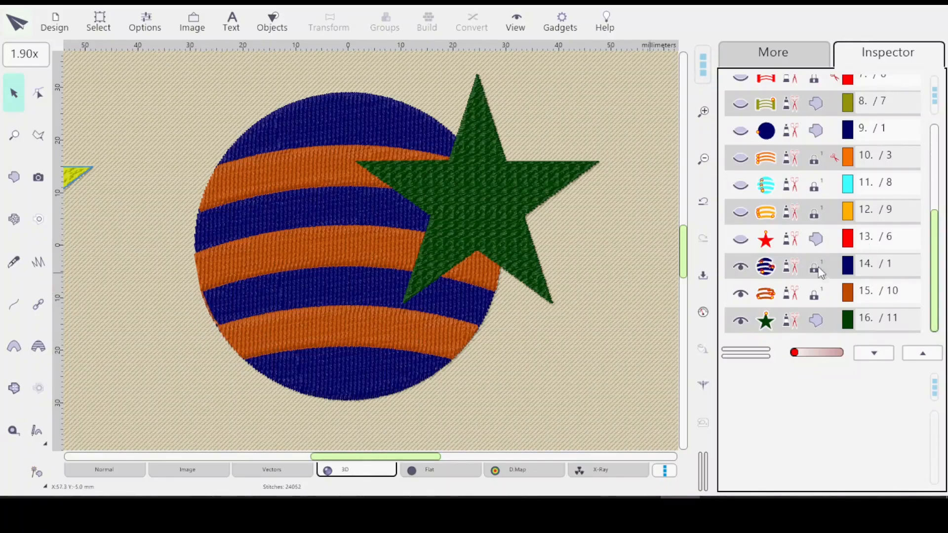
{"action": "left_click", "coordinate": [795, 296]}
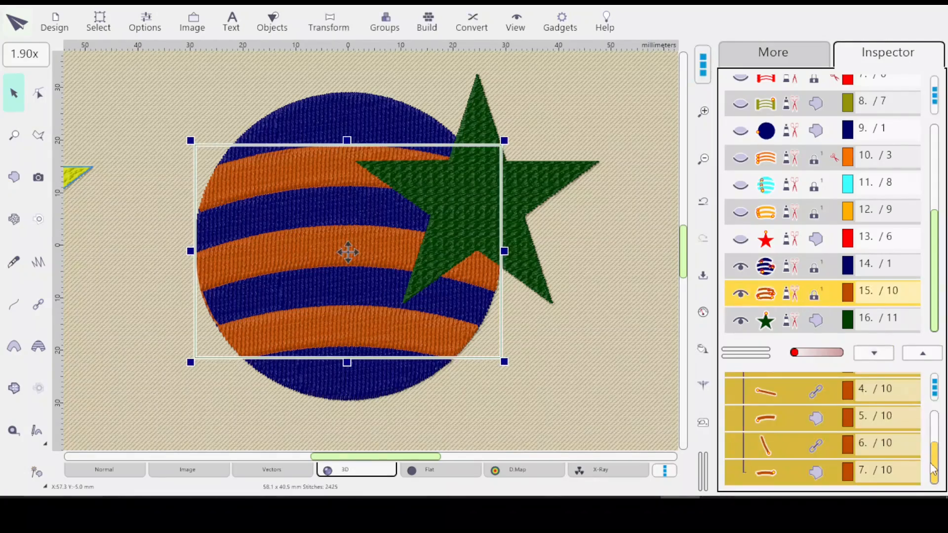
{"action": "left_click", "coordinate": [802, 443]}
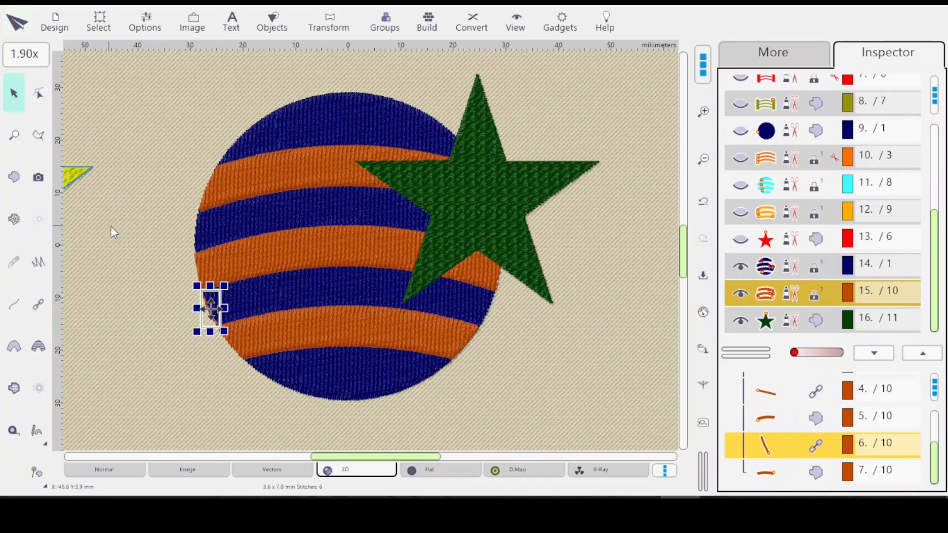
{"action": "left_click", "coordinate": [121, 243]}
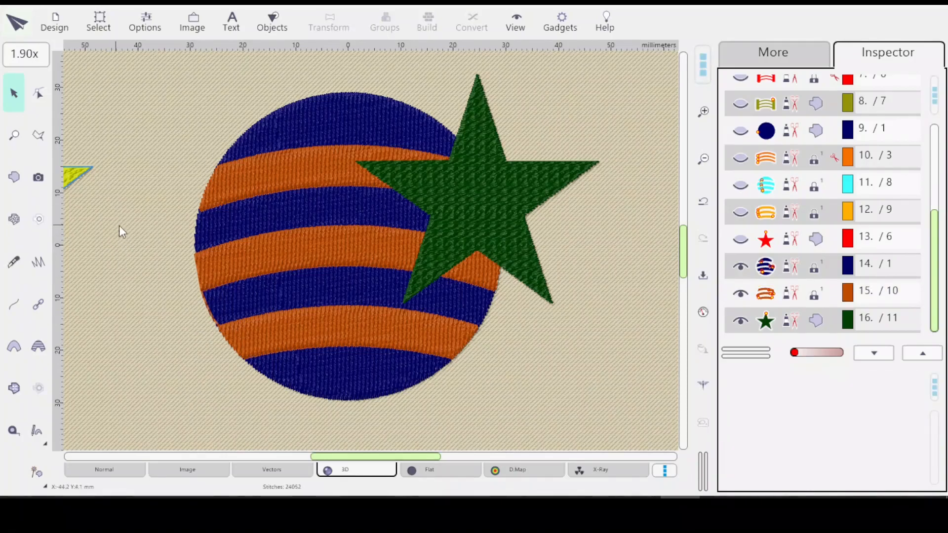